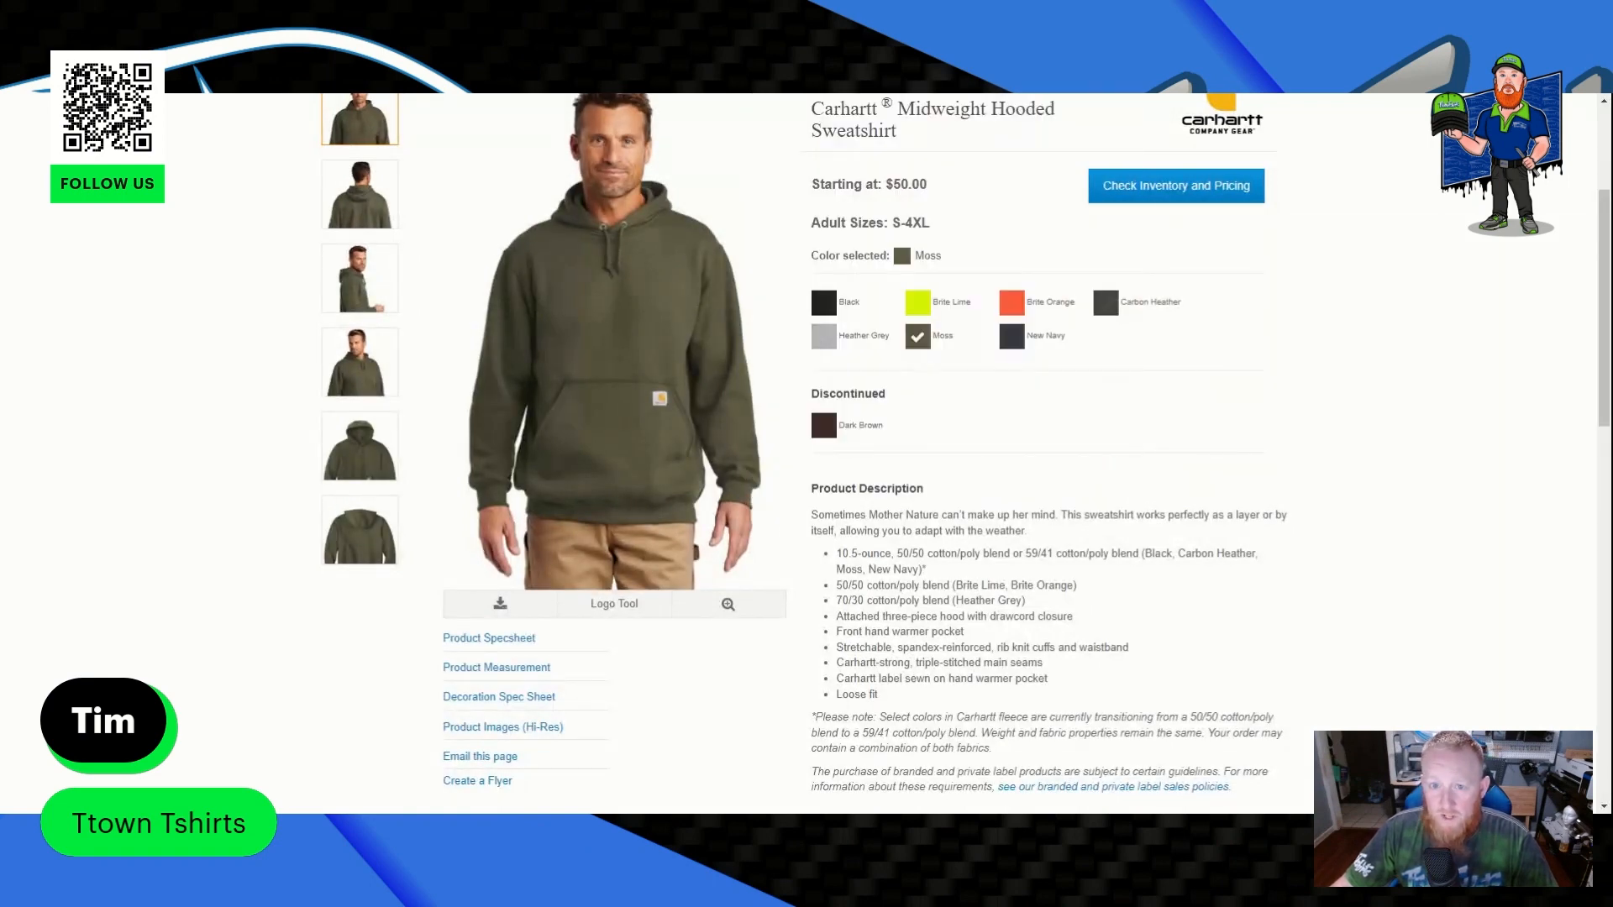
Review the Carhartt Midweight Hooded Sweatshirt page, including its colors, sizes, description and product resource links.
{"action": "scroll", "coordinate": [821, 513], "scroll_direction": "up", "scroll_amount": 3}
{"action": "scroll", "coordinate": [824, 514], "scroll_direction": "down", "scroll_amount": 2}
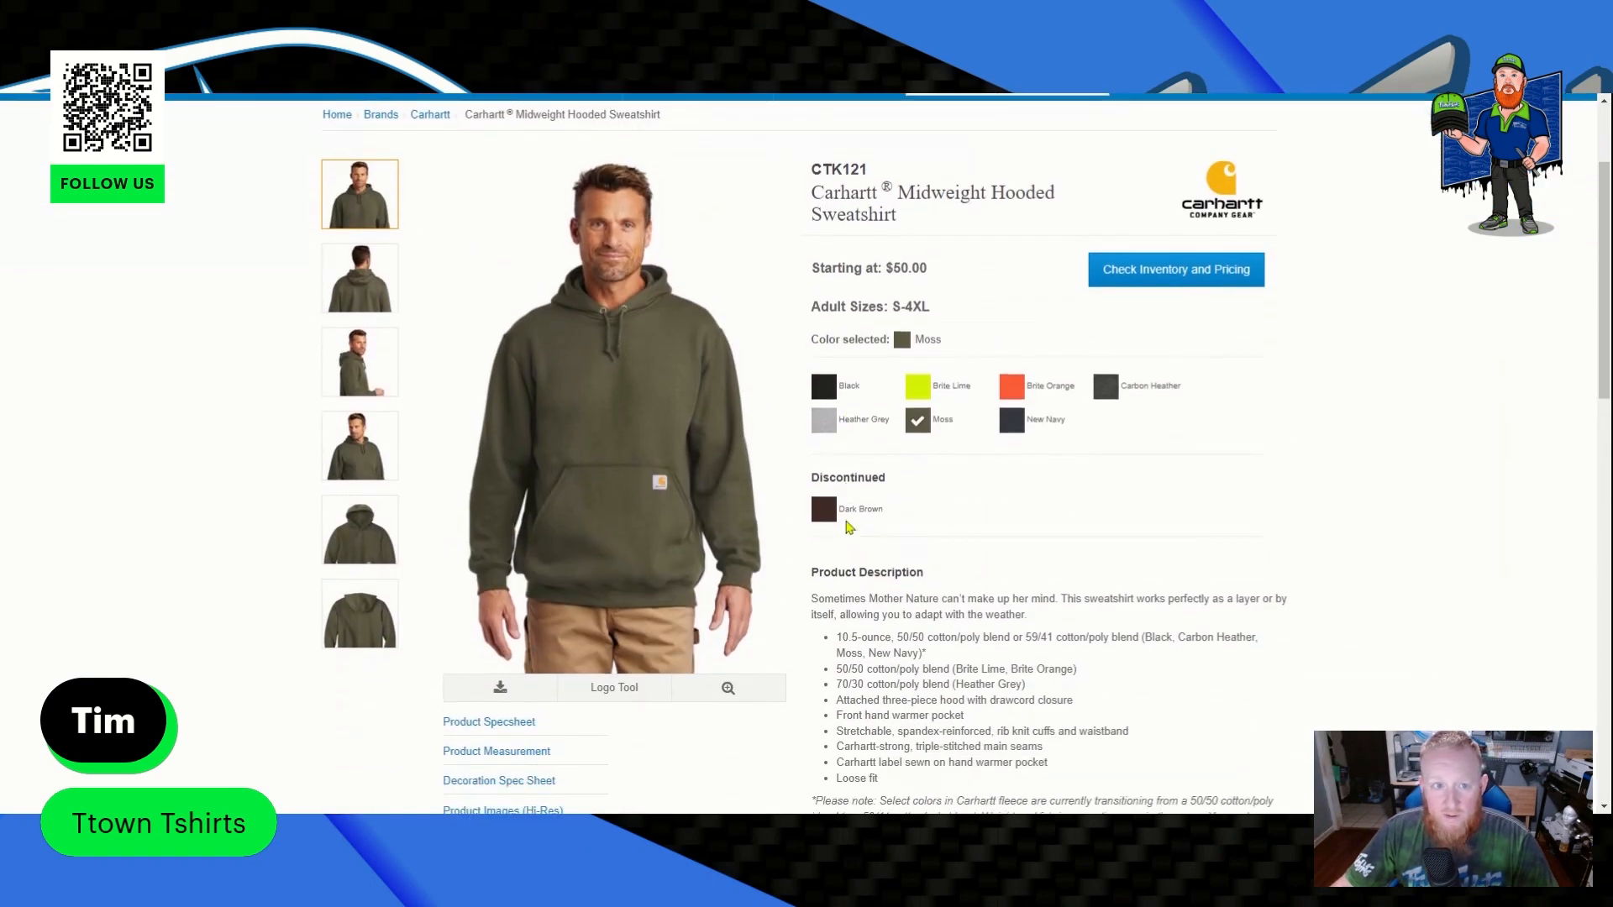
{"action": "scroll", "coordinate": [844, 524], "scroll_direction": "up", "scroll_amount": 2}
{"action": "scroll", "coordinate": [848, 526], "scroll_direction": "down", "scroll_amount": 3}
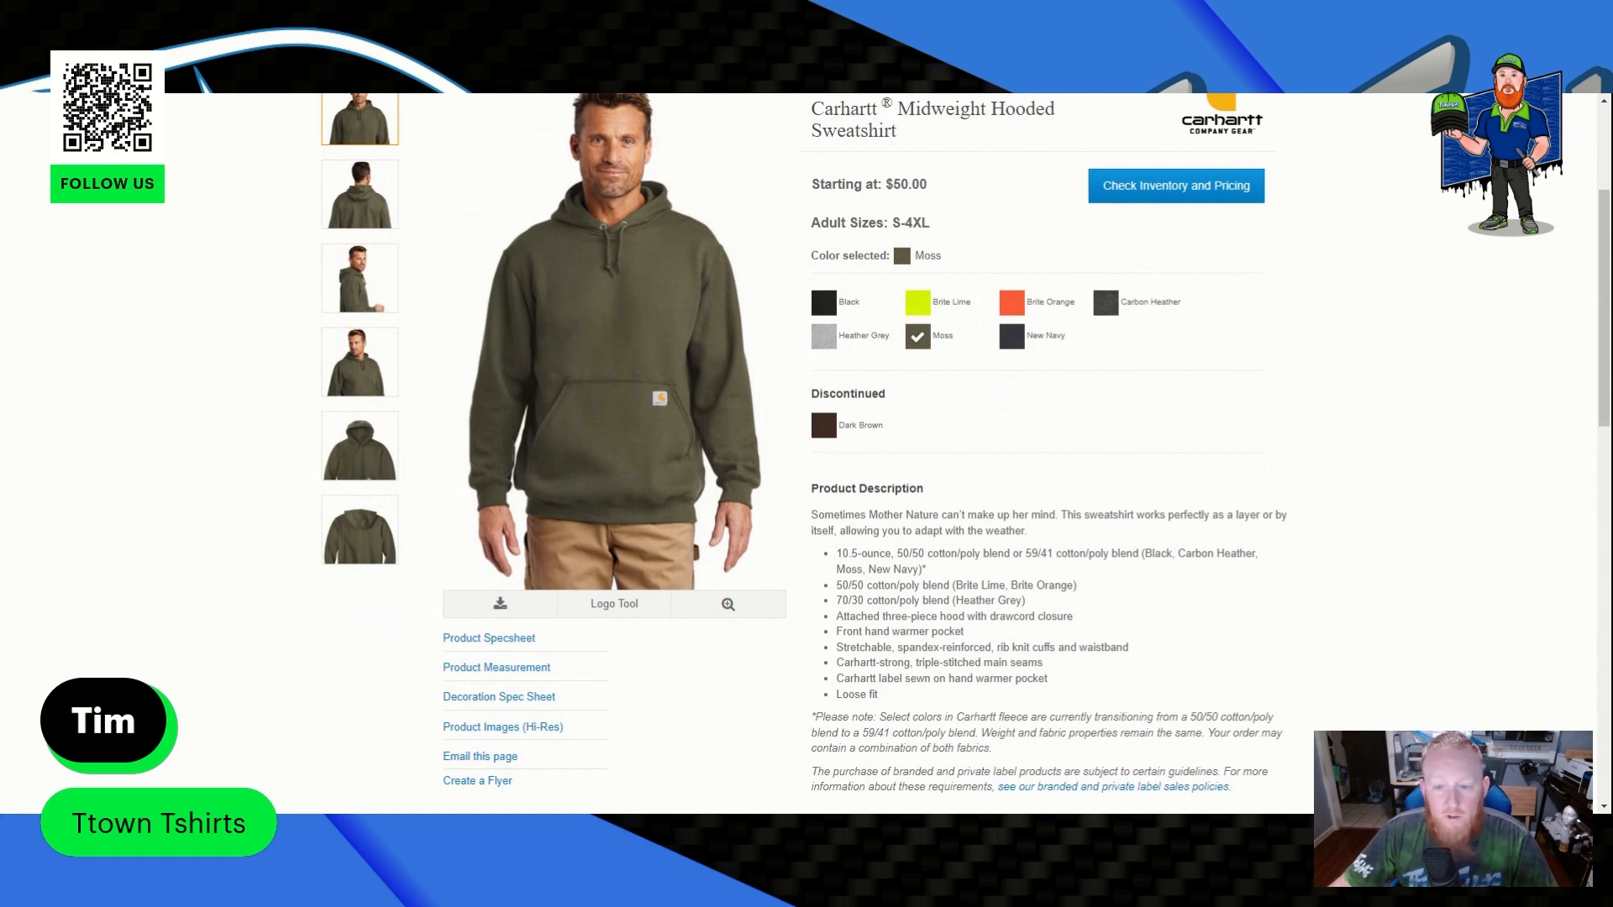
{"action": "scroll", "coordinate": [1144, 441], "scroll_direction": "up", "scroll_amount": 1}
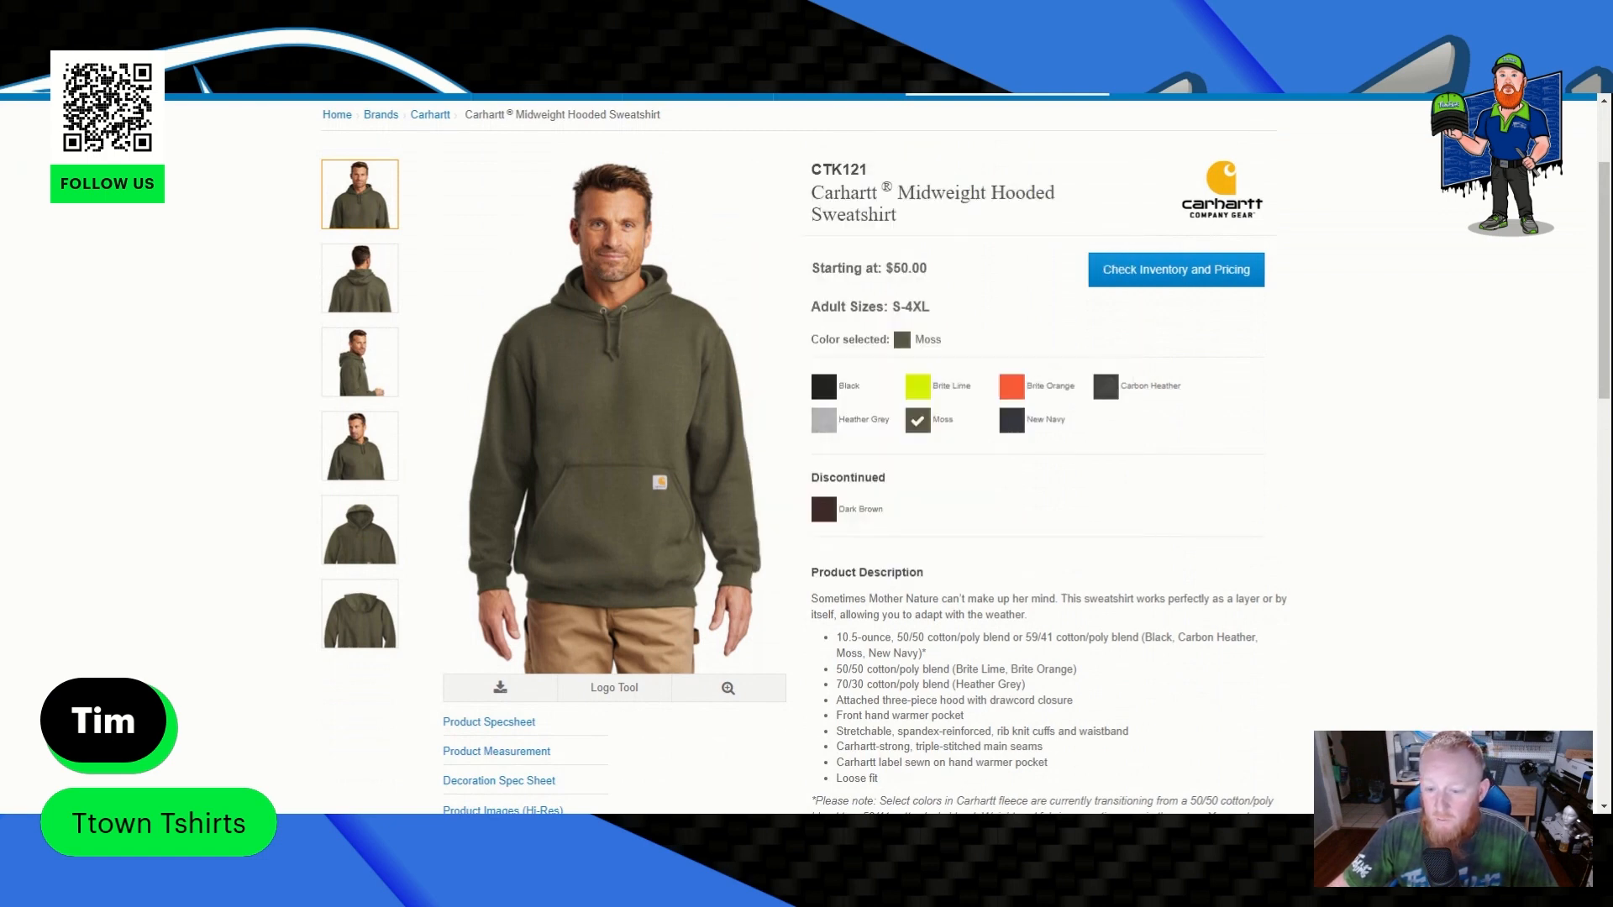
{"action": "scroll", "coordinate": [963, 295], "scroll_direction": "down", "scroll_amount": 3}
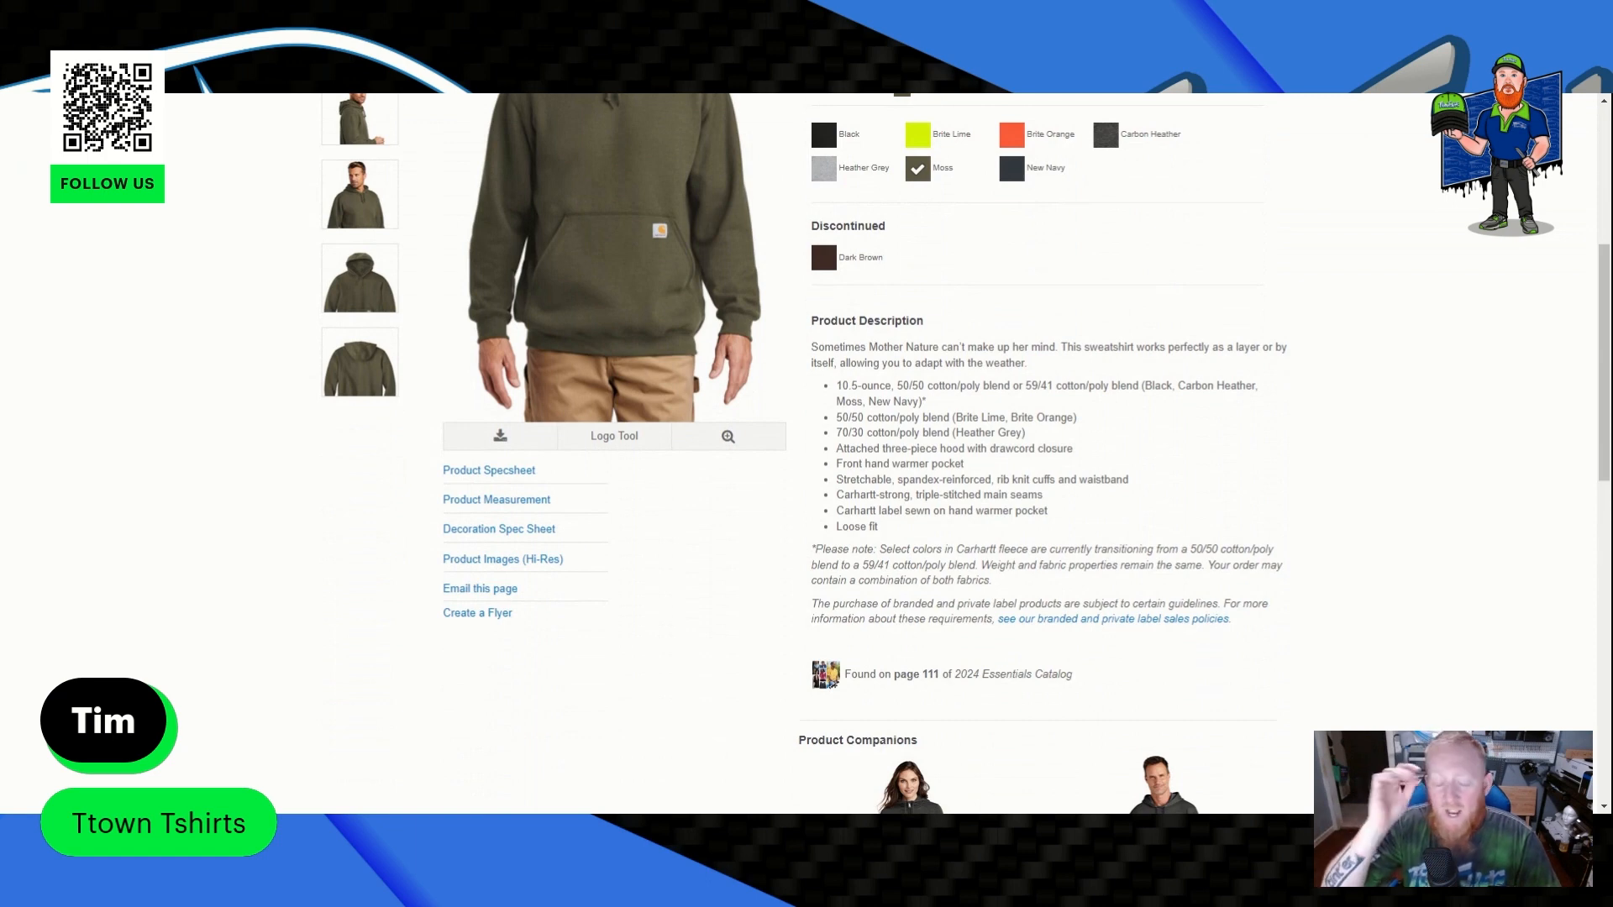
{"action": "scroll", "coordinate": [538, 641], "scroll_direction": "up", "scroll_amount": 2}
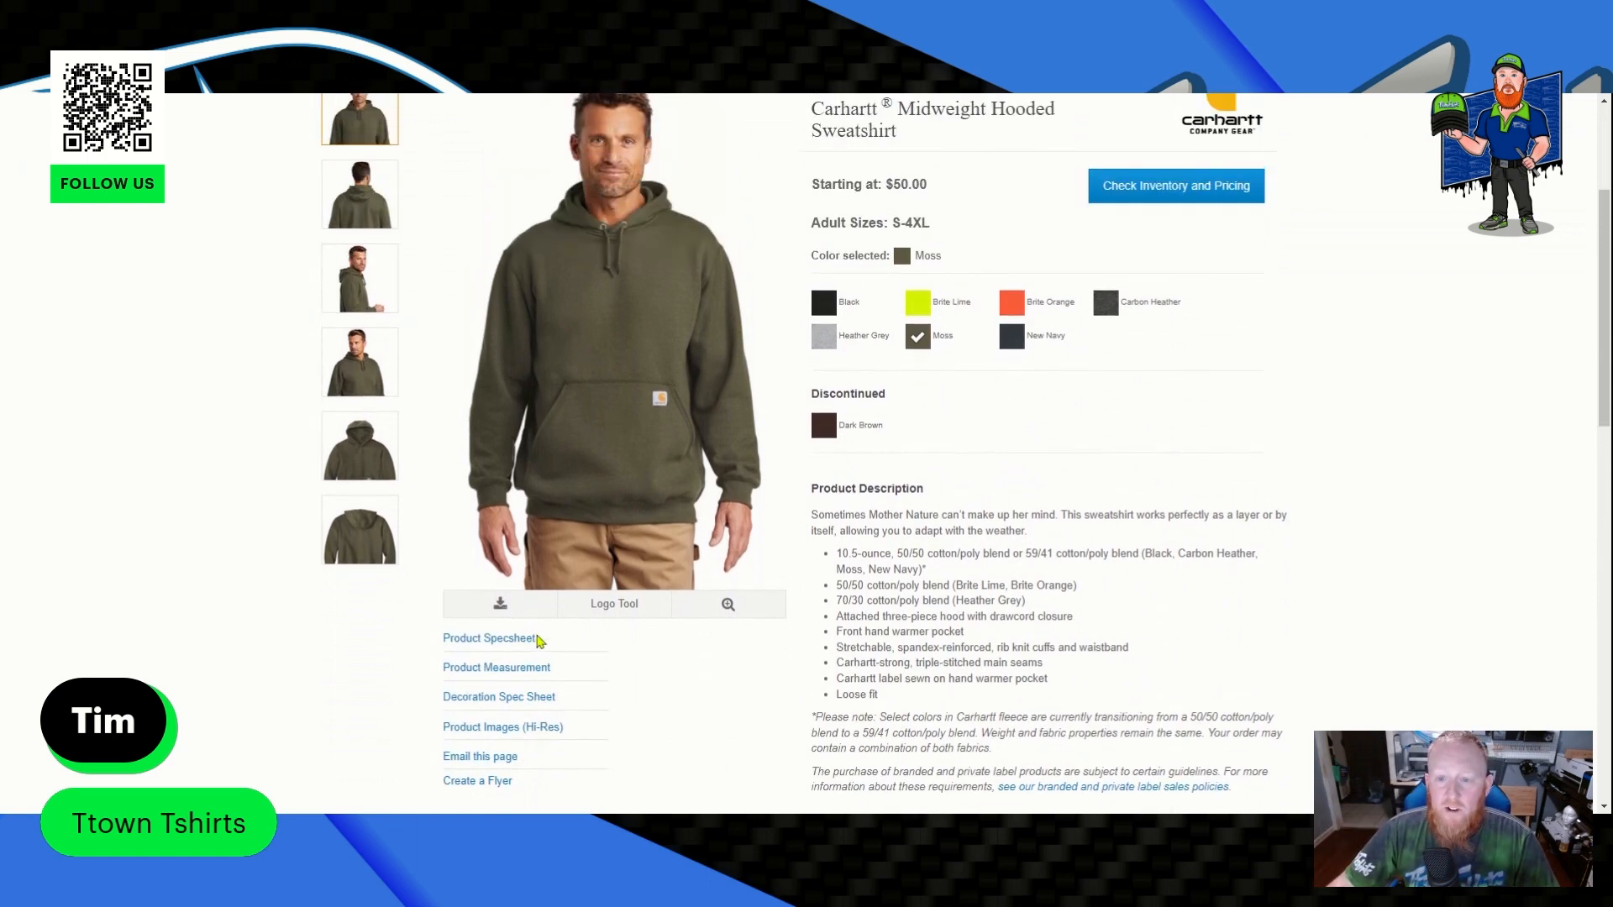
Start creating a flyer from the hoodie's product page and open the Campaign Creator in Design Studio.
{"action": "scroll", "coordinate": [1027, 654], "scroll_direction": "down", "scroll_amount": 1}
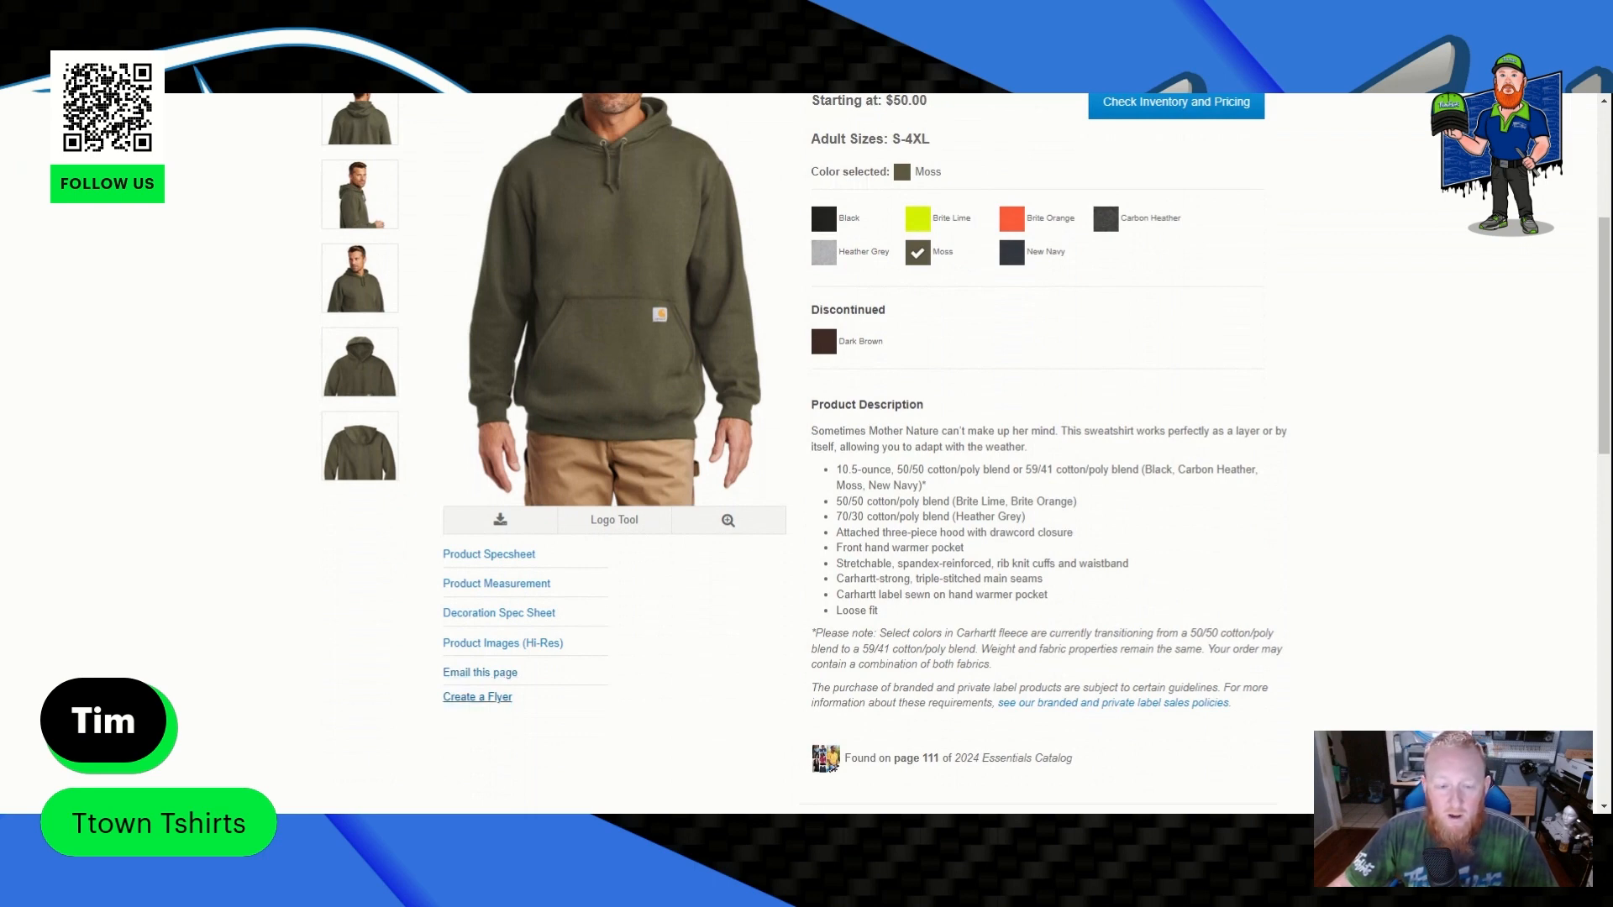
{"action": "left_click", "coordinate": [474, 701]}
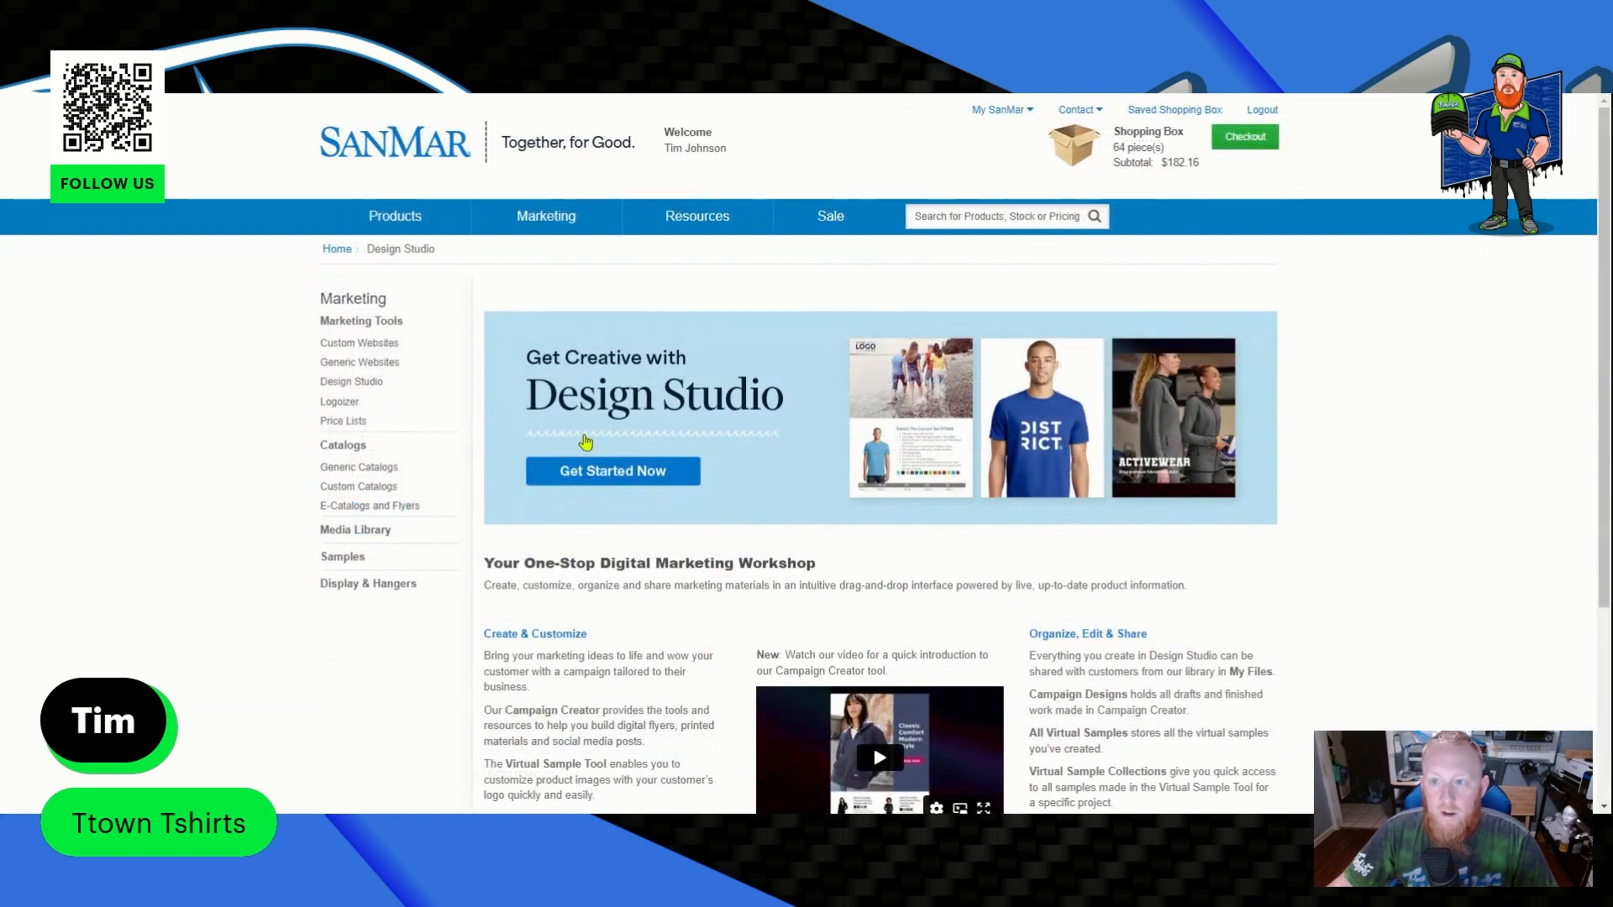
{"action": "scroll", "coordinate": [588, 443], "scroll_direction": "down", "scroll_amount": 1}
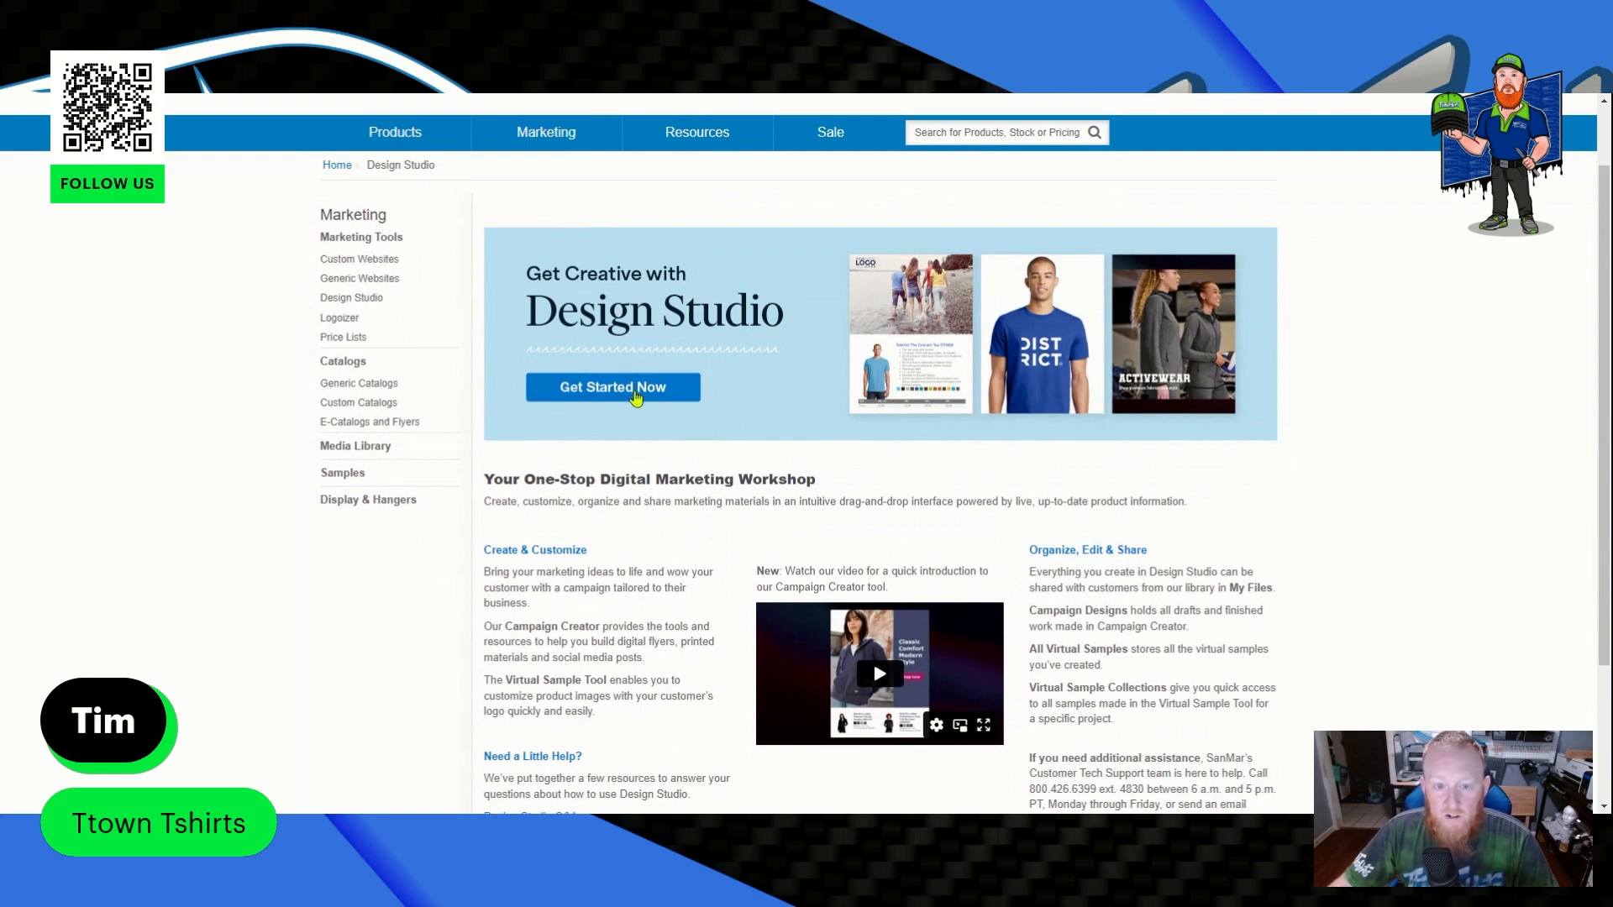
{"action": "left_click", "coordinate": [634, 393]}
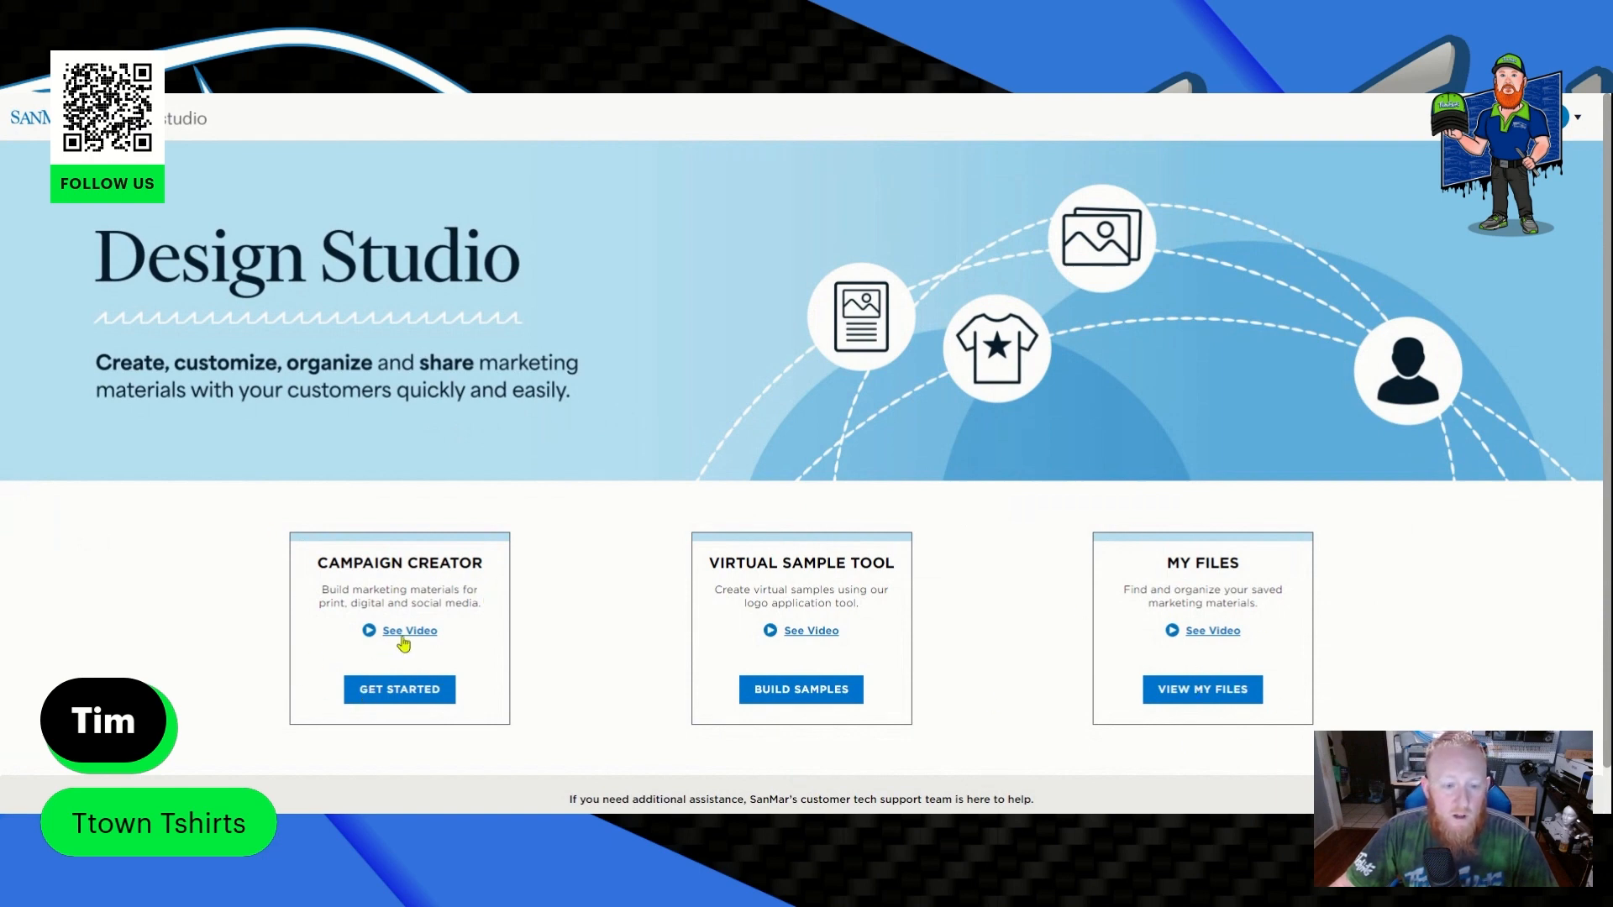
{"action": "left_click", "coordinate": [395, 690]}
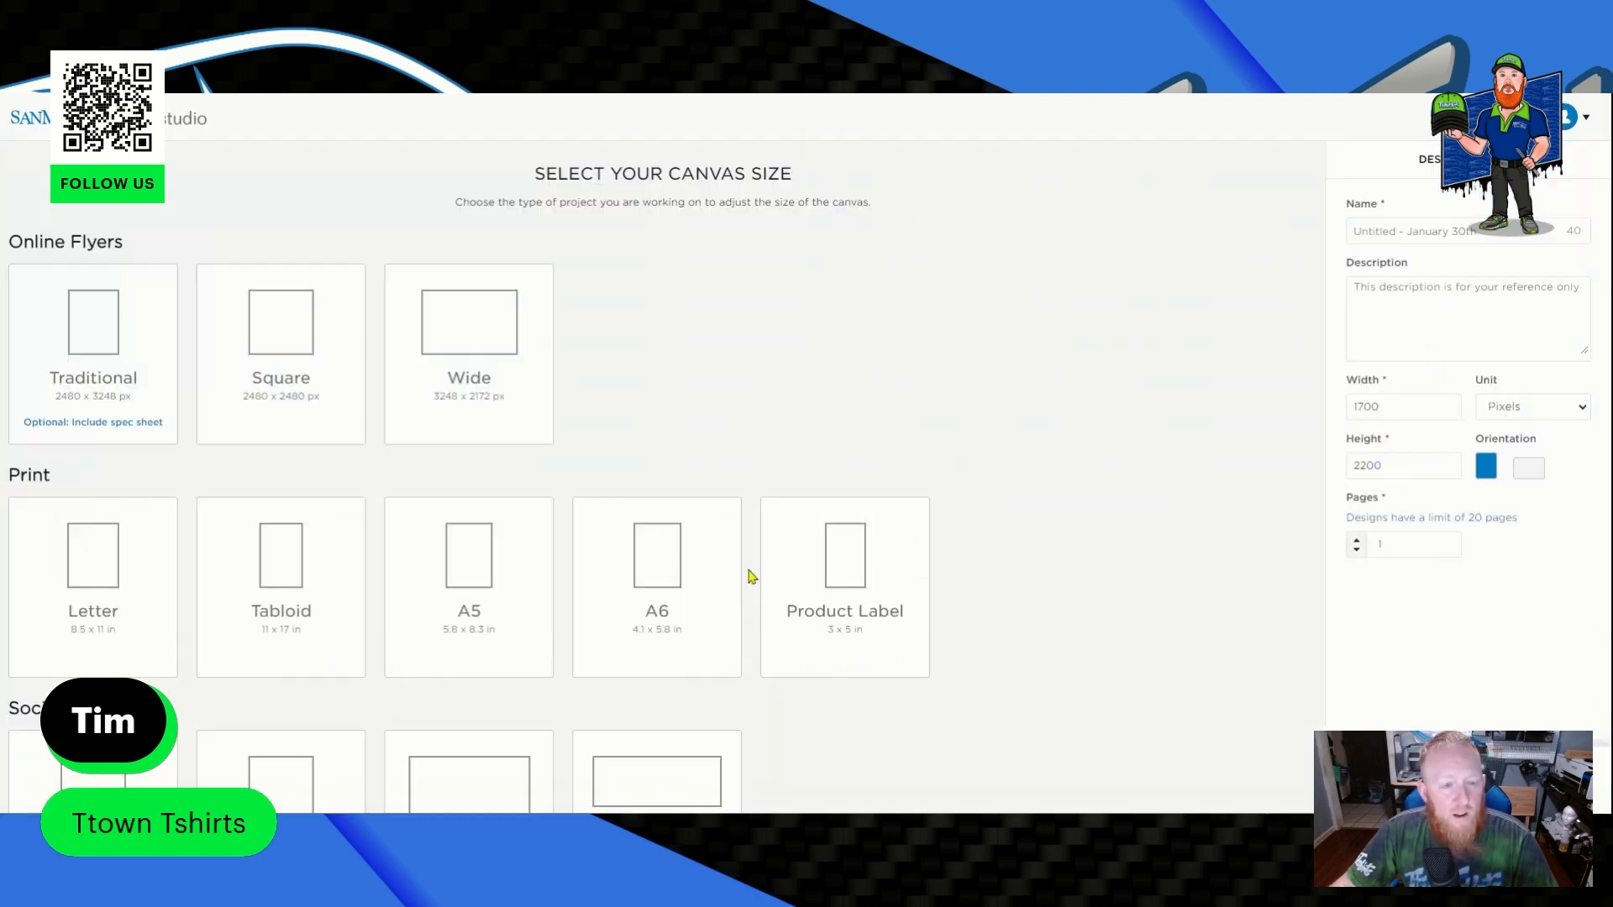
Choose the Traditional 2480 x 3248 px online flyer canvas and name the design "youtube".
{"action": "scroll", "coordinate": [298, 363], "scroll_direction": "down", "scroll_amount": 2}
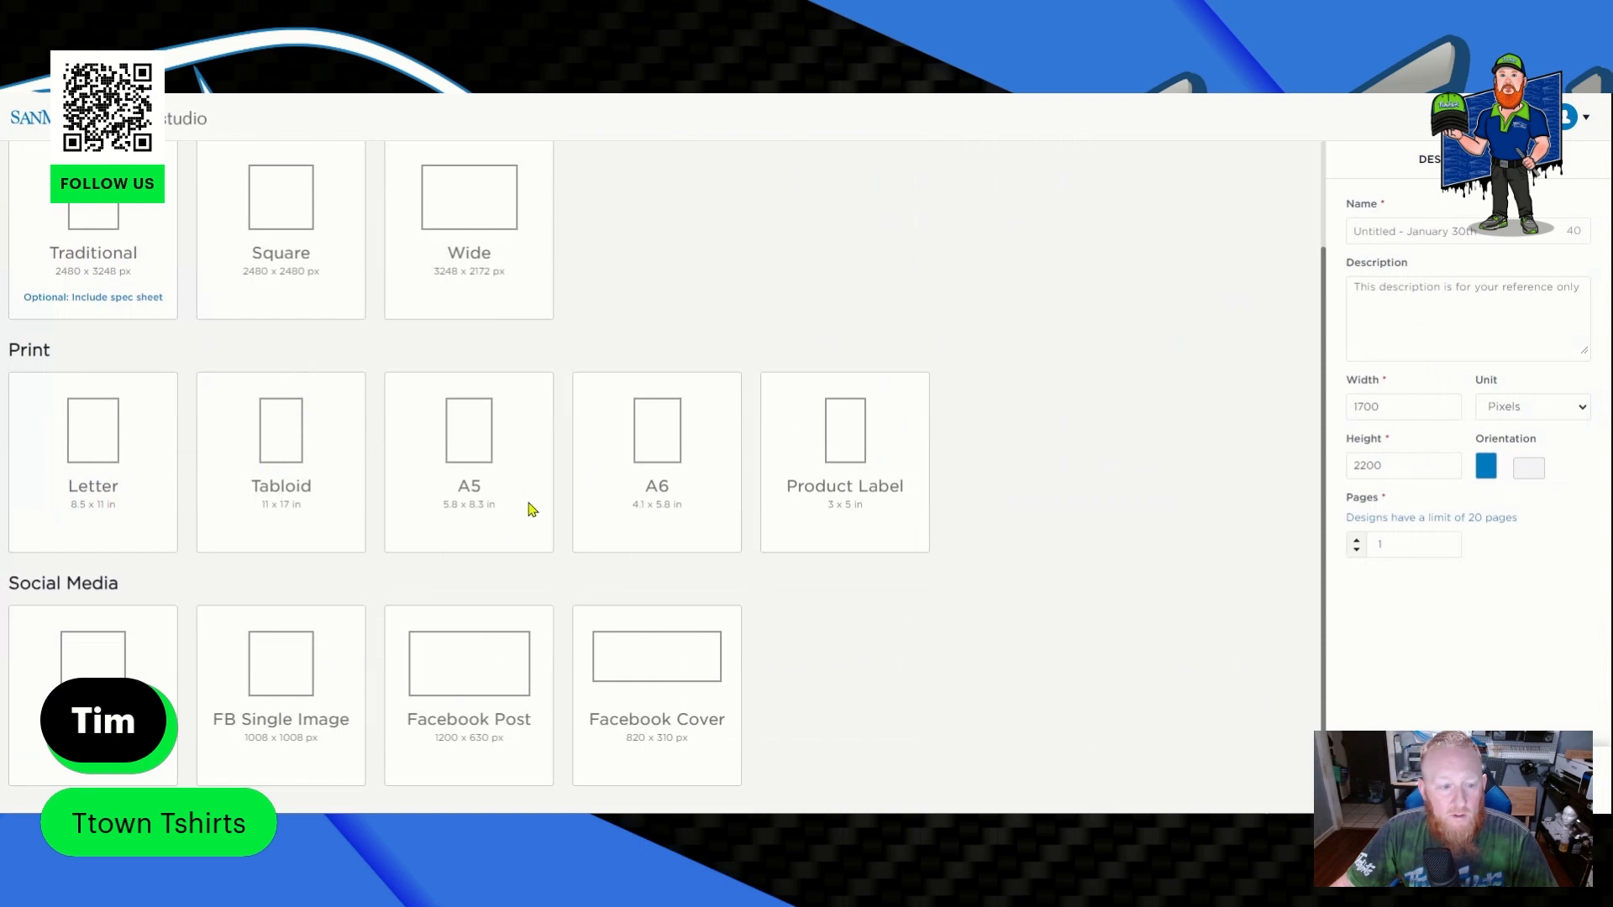
{"action": "scroll", "coordinate": [482, 637], "scroll_direction": "up", "scroll_amount": 2}
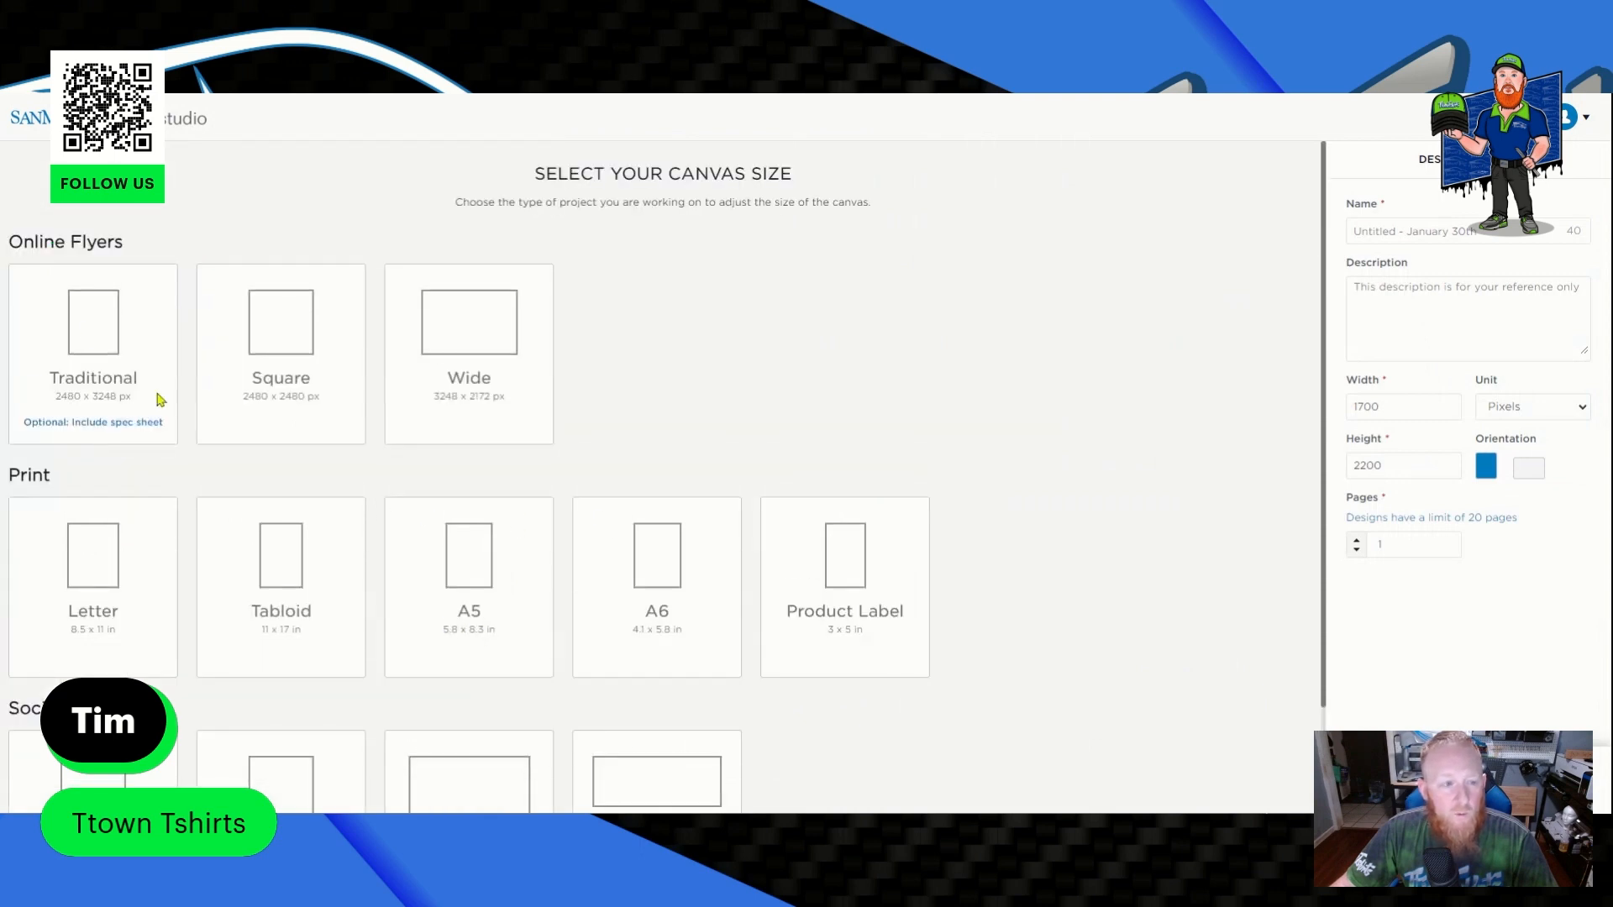
{"action": "left_click", "coordinate": [97, 330]}
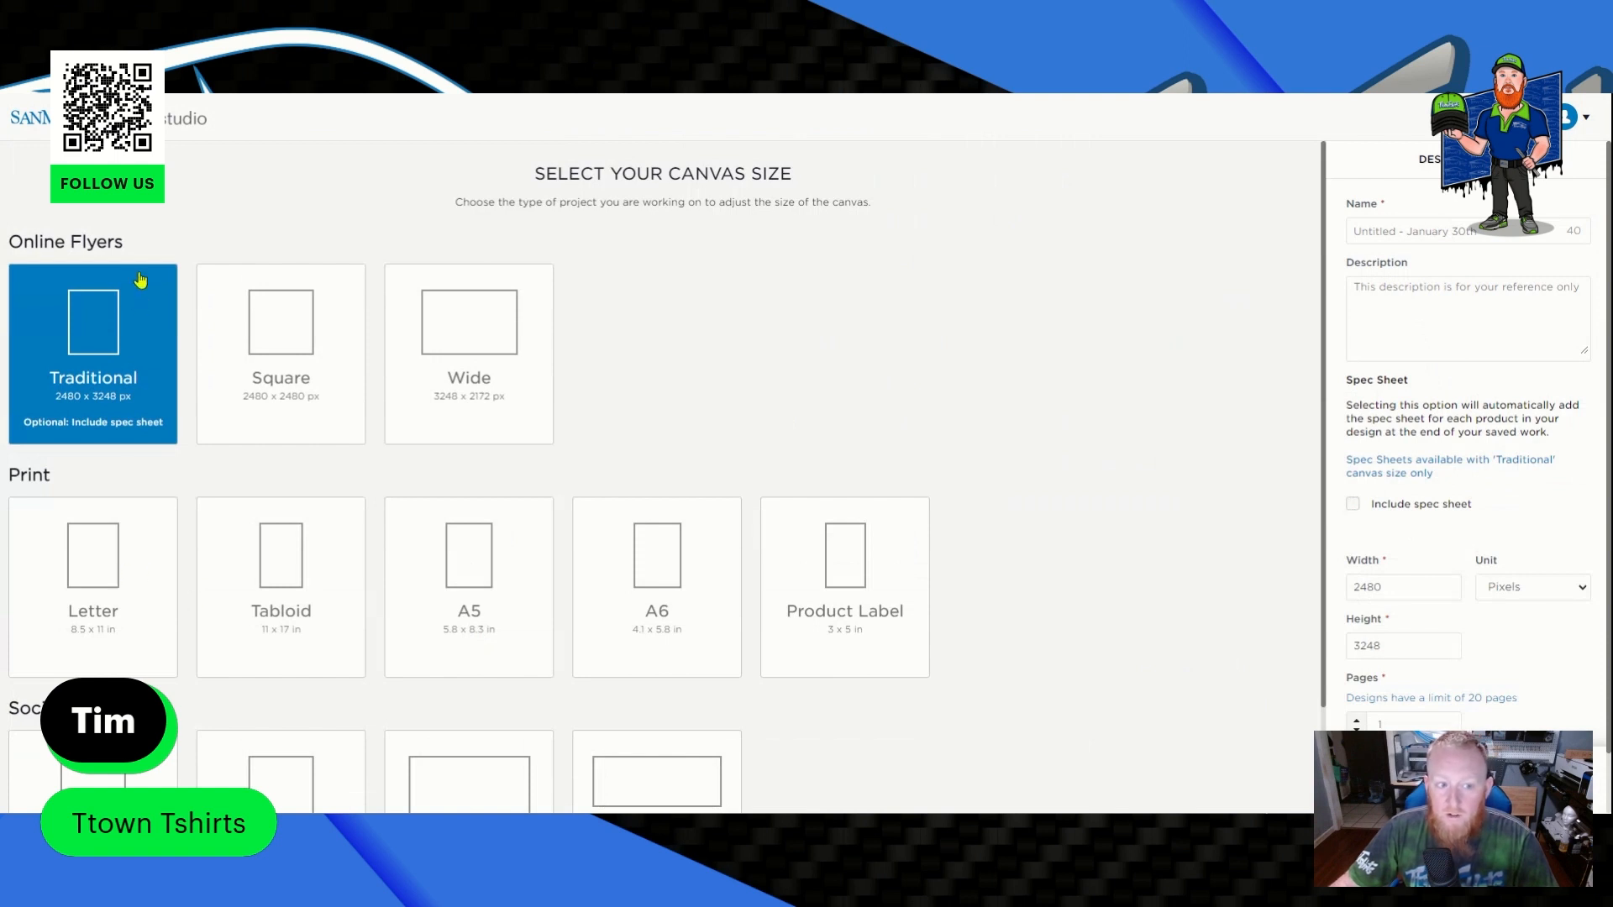
{"action": "left_click", "coordinate": [1426, 224]}
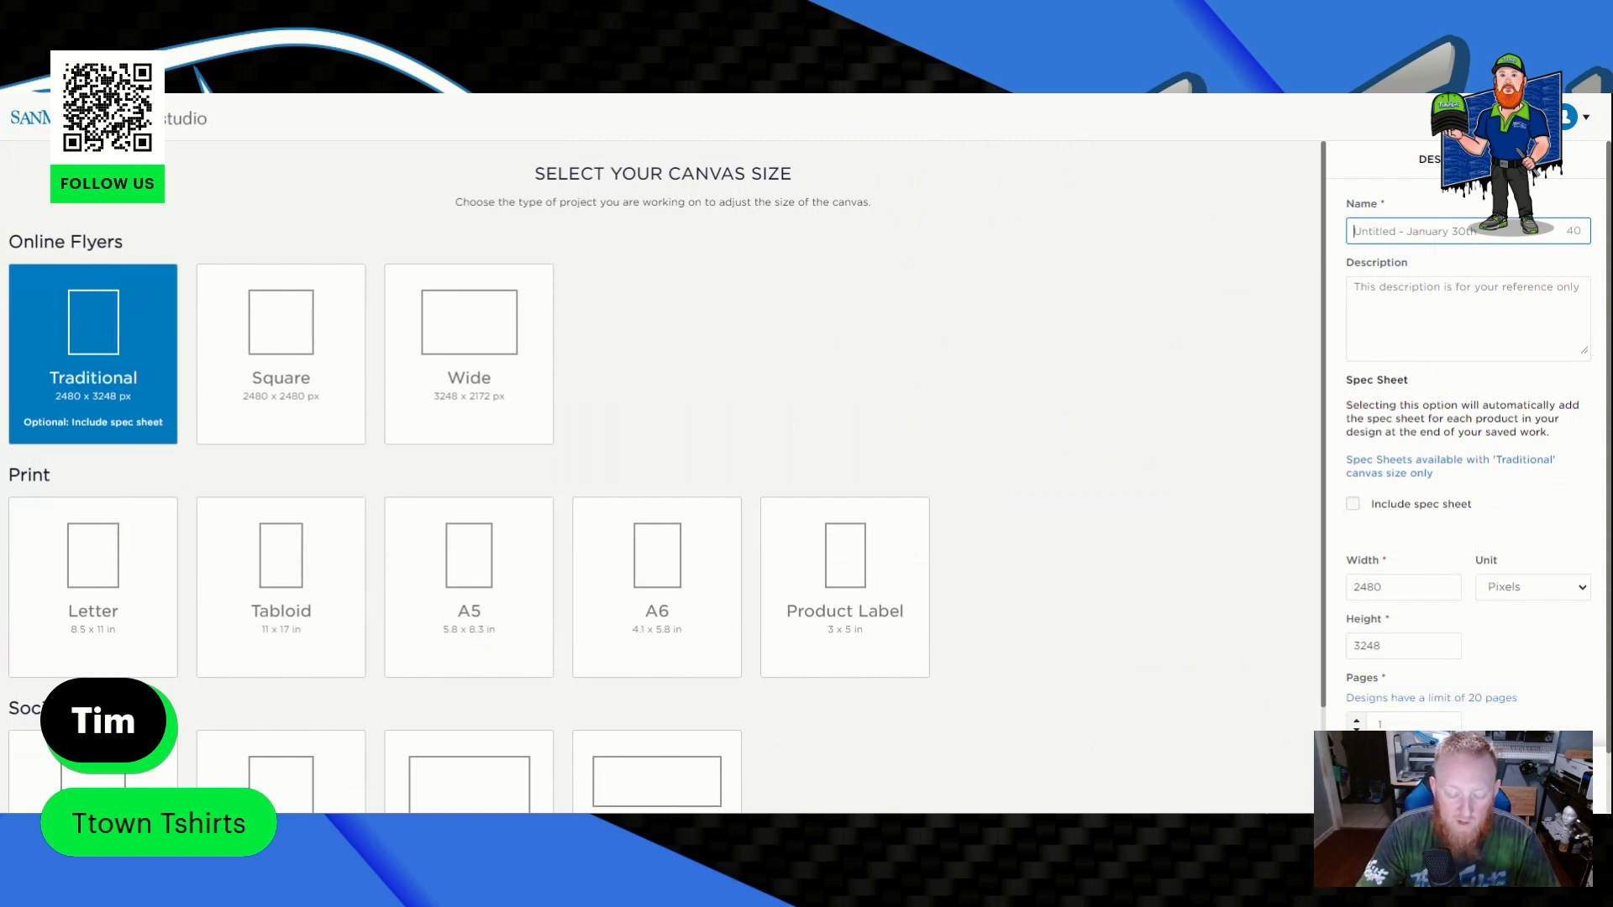
{"action": "type", "text": "youtube"}
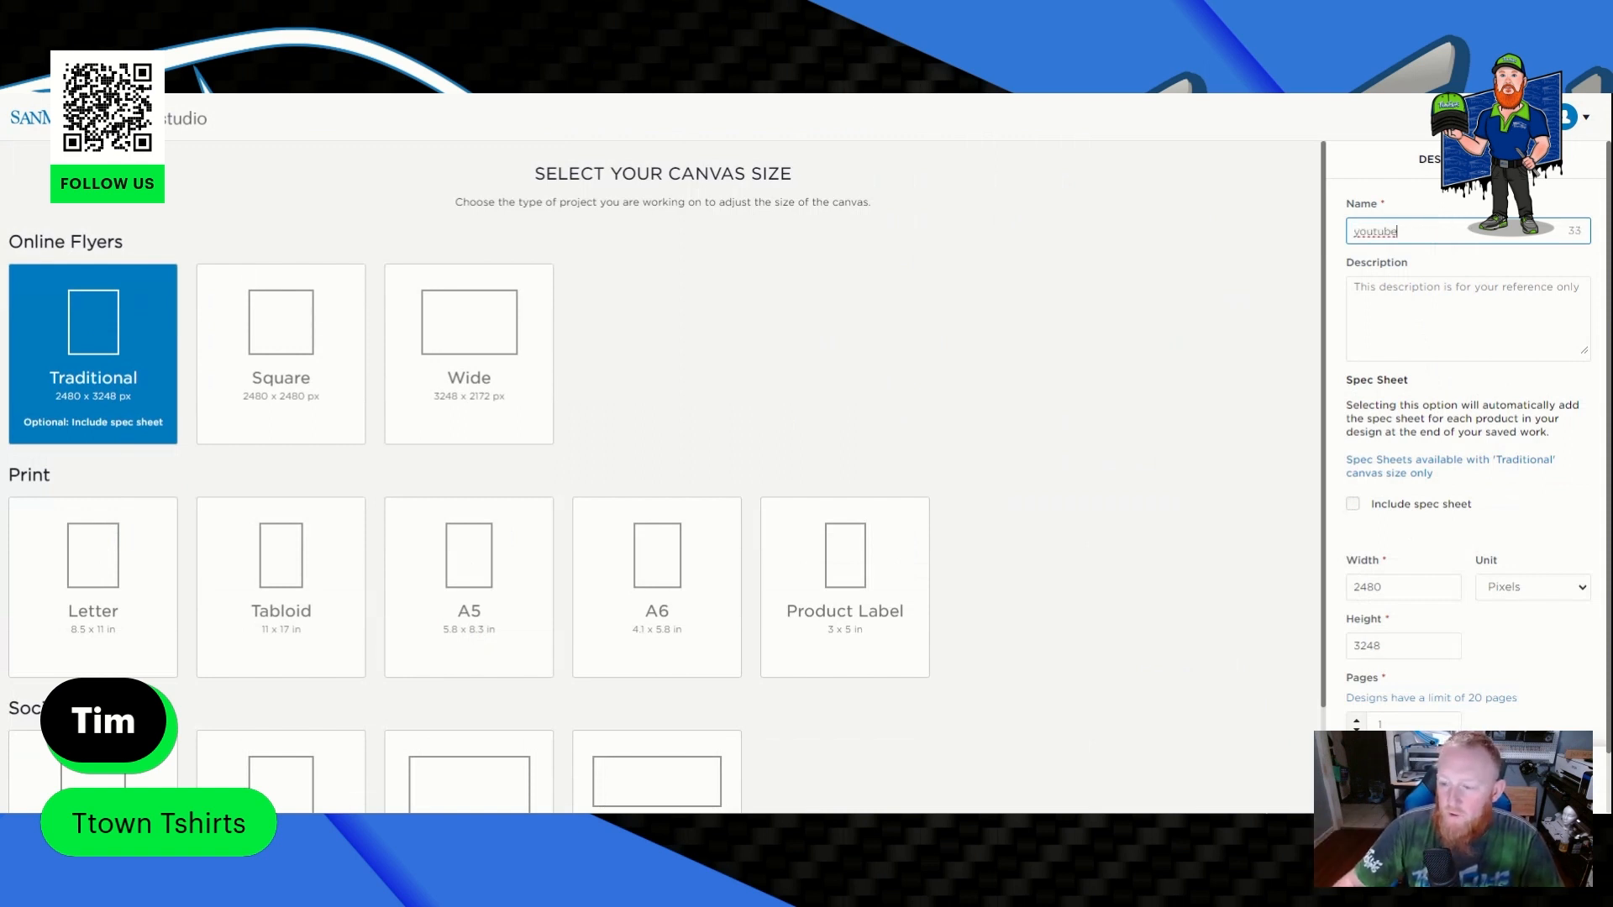
Create the design with one page and skip the global product settings to use the defaults.
{"action": "scroll", "coordinate": [1438, 609], "scroll_direction": "down", "scroll_amount": 1}
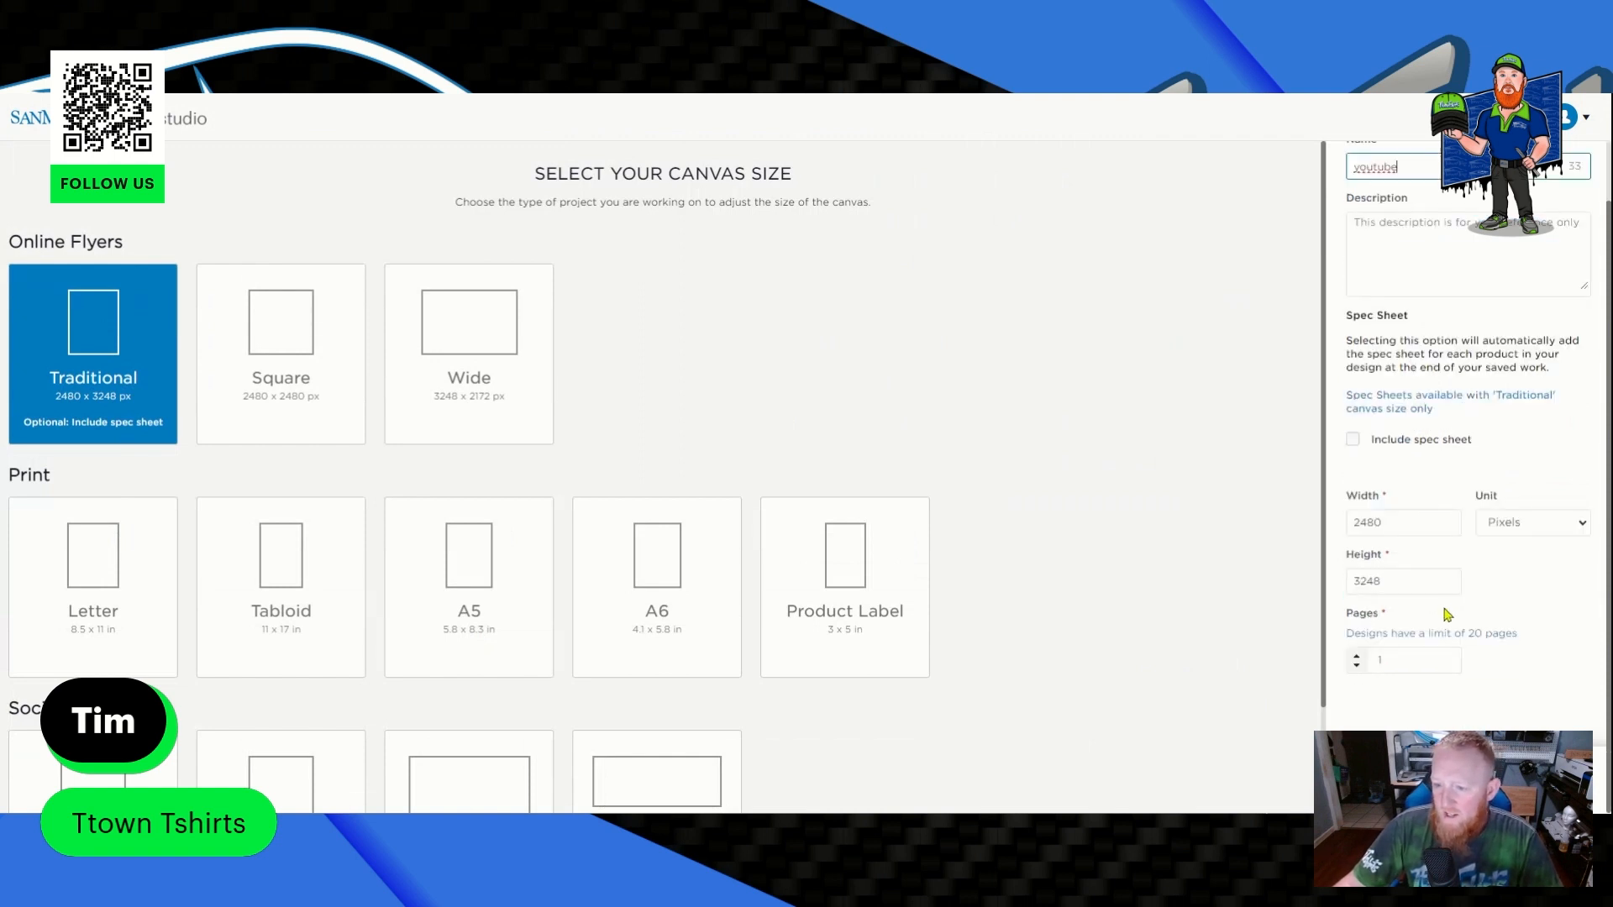
{"action": "left_click", "coordinate": [1358, 665]}
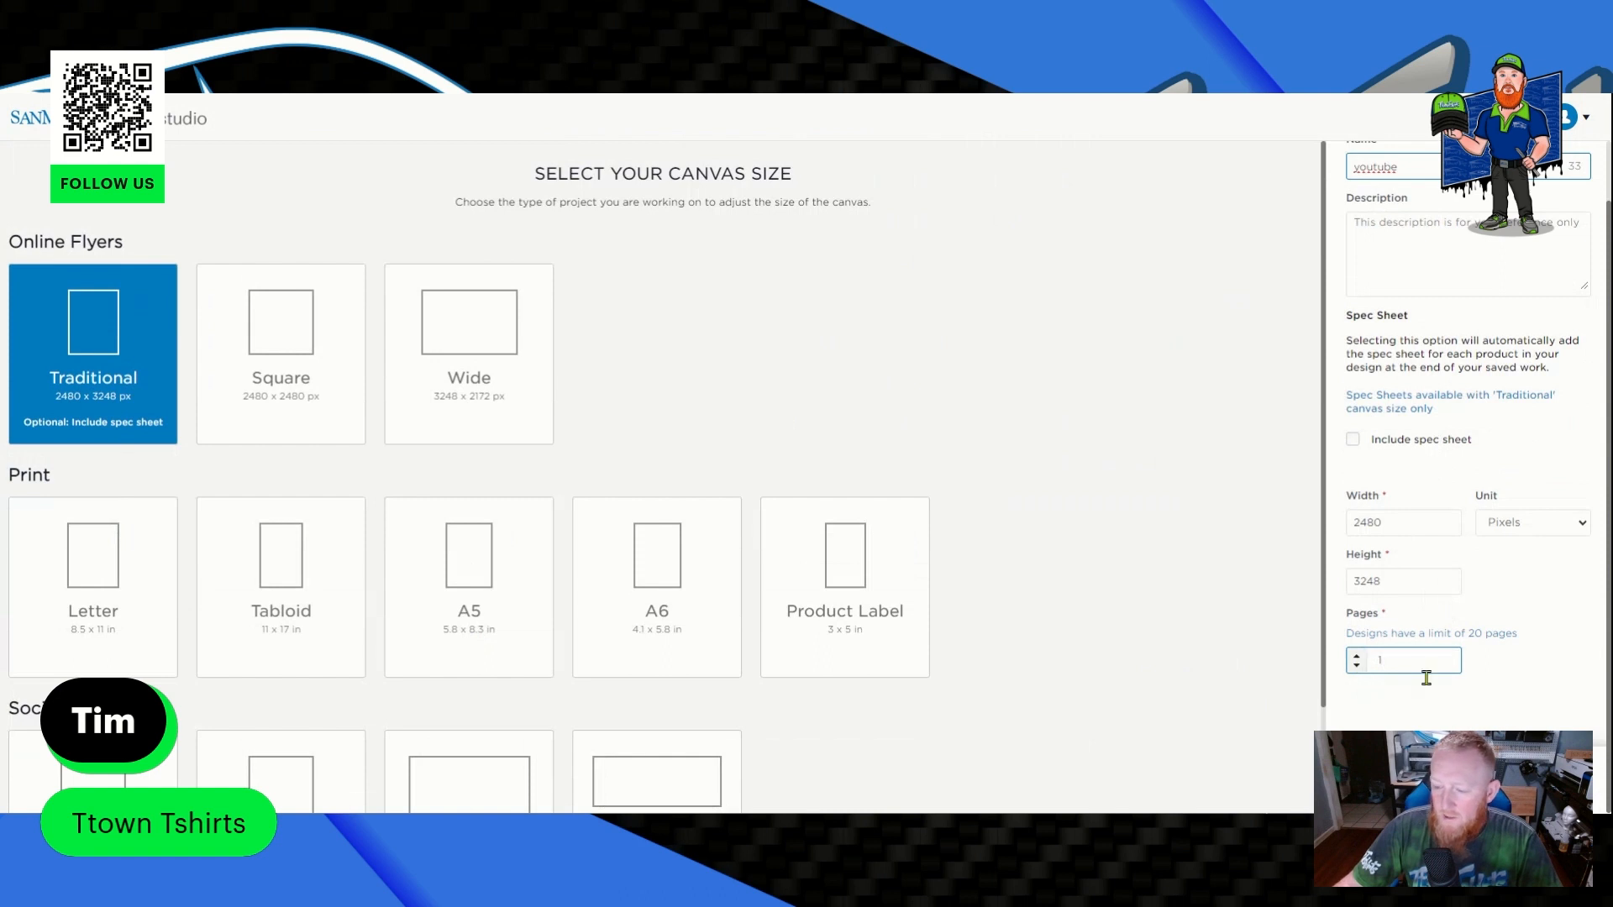
{"action": "left_click", "coordinate": [1468, 777]}
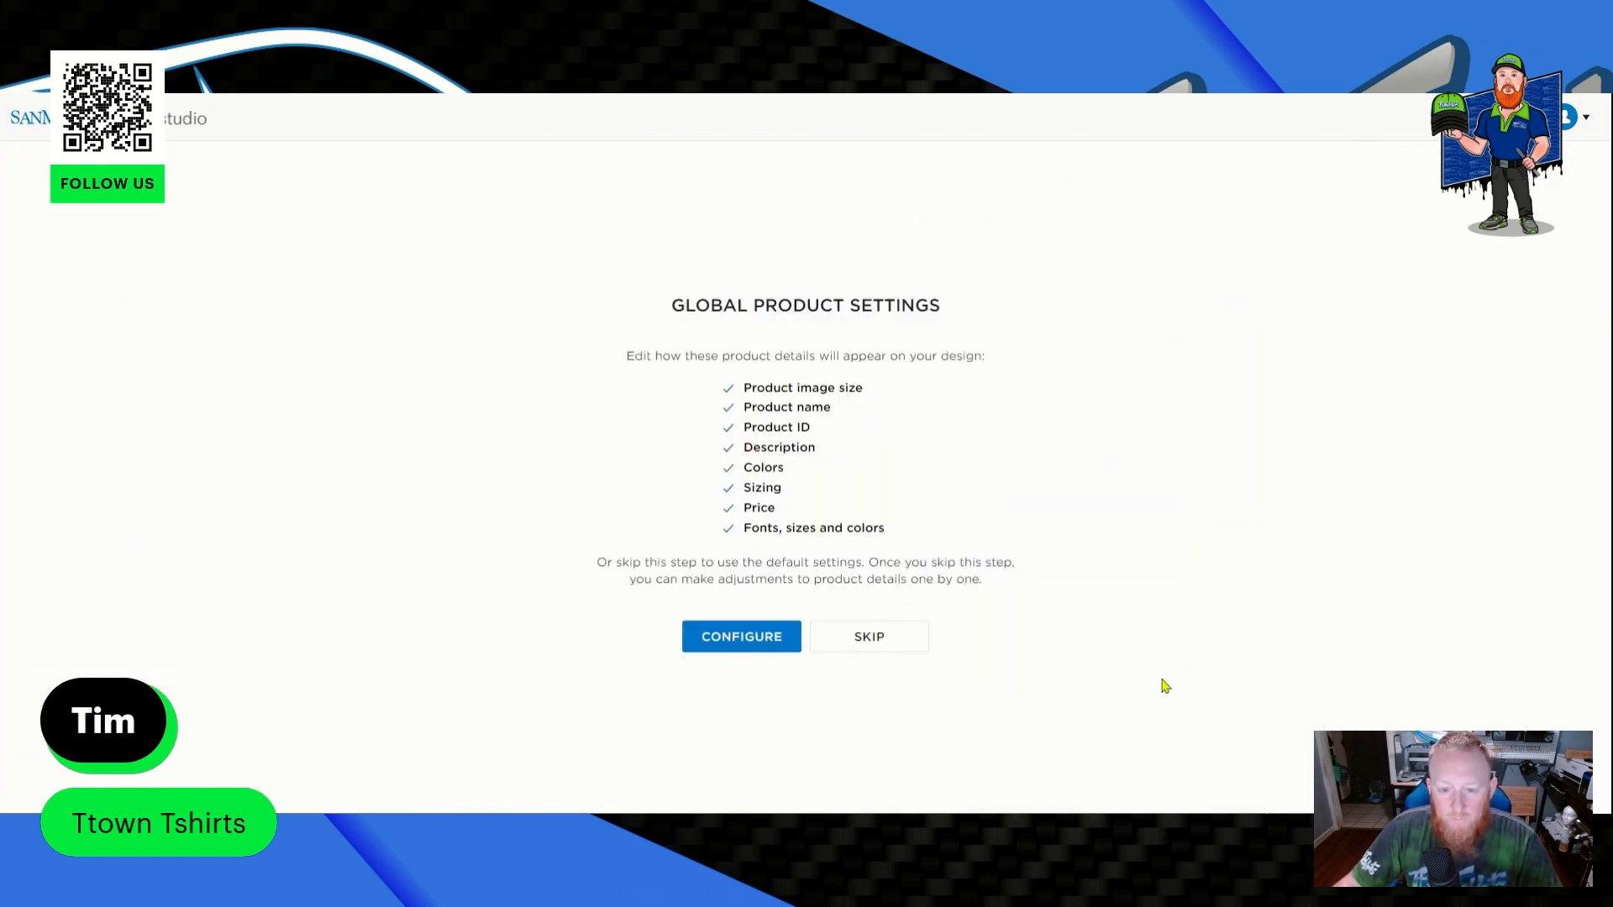
{"action": "left_click", "coordinate": [873, 643]}
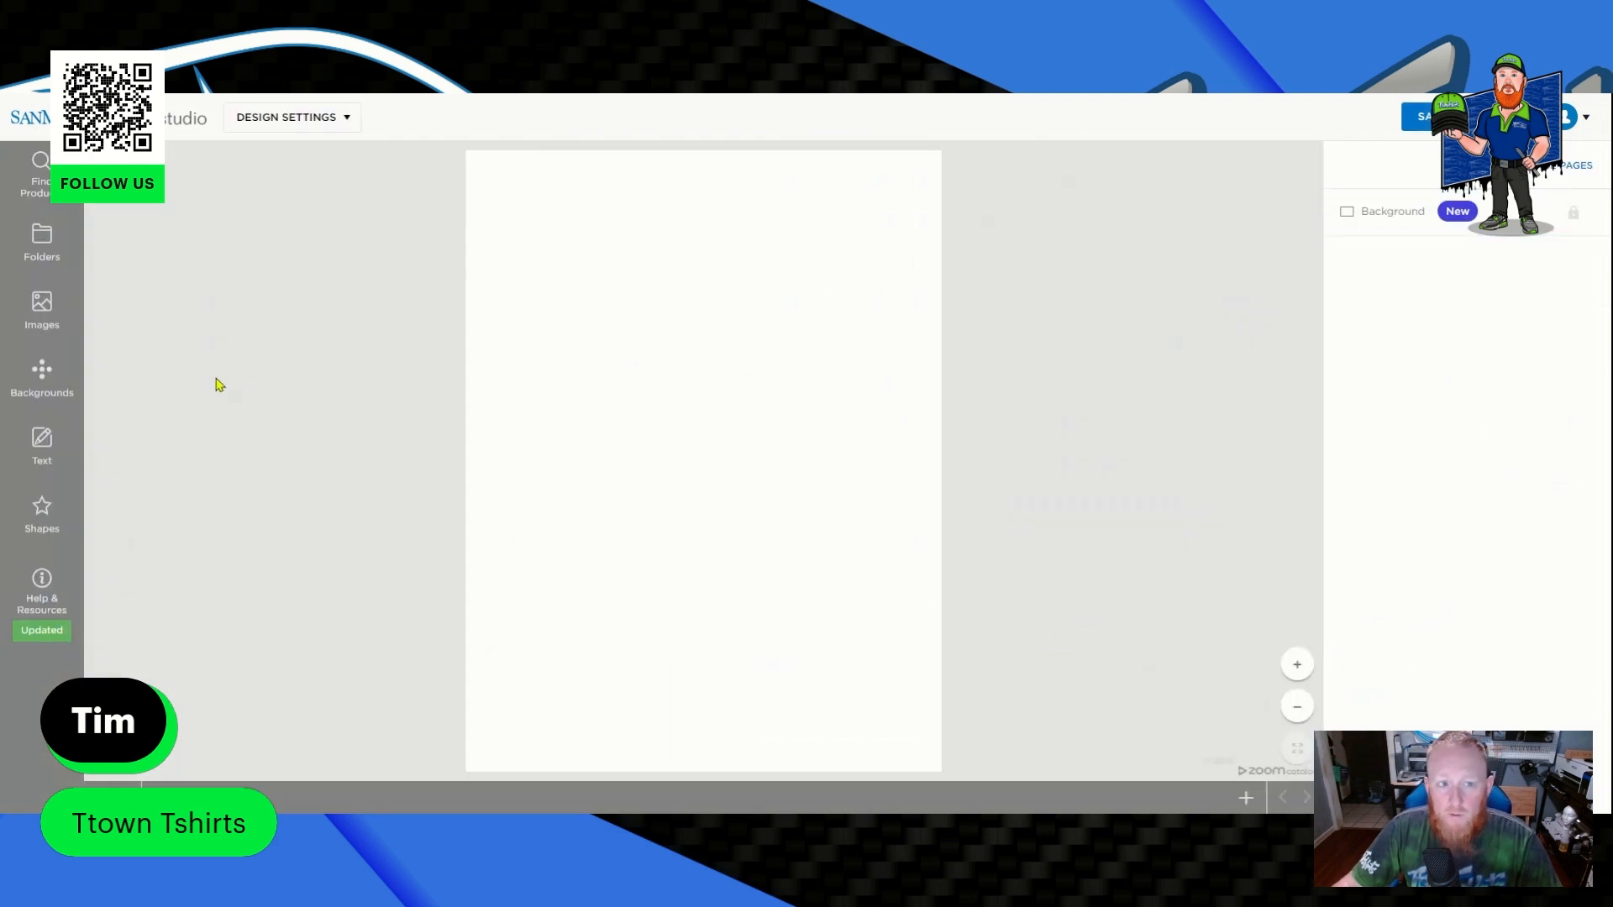
Search the SanMar products for style CTK121 in the flyer editor.
{"action": "left_click", "coordinate": [42, 168]}
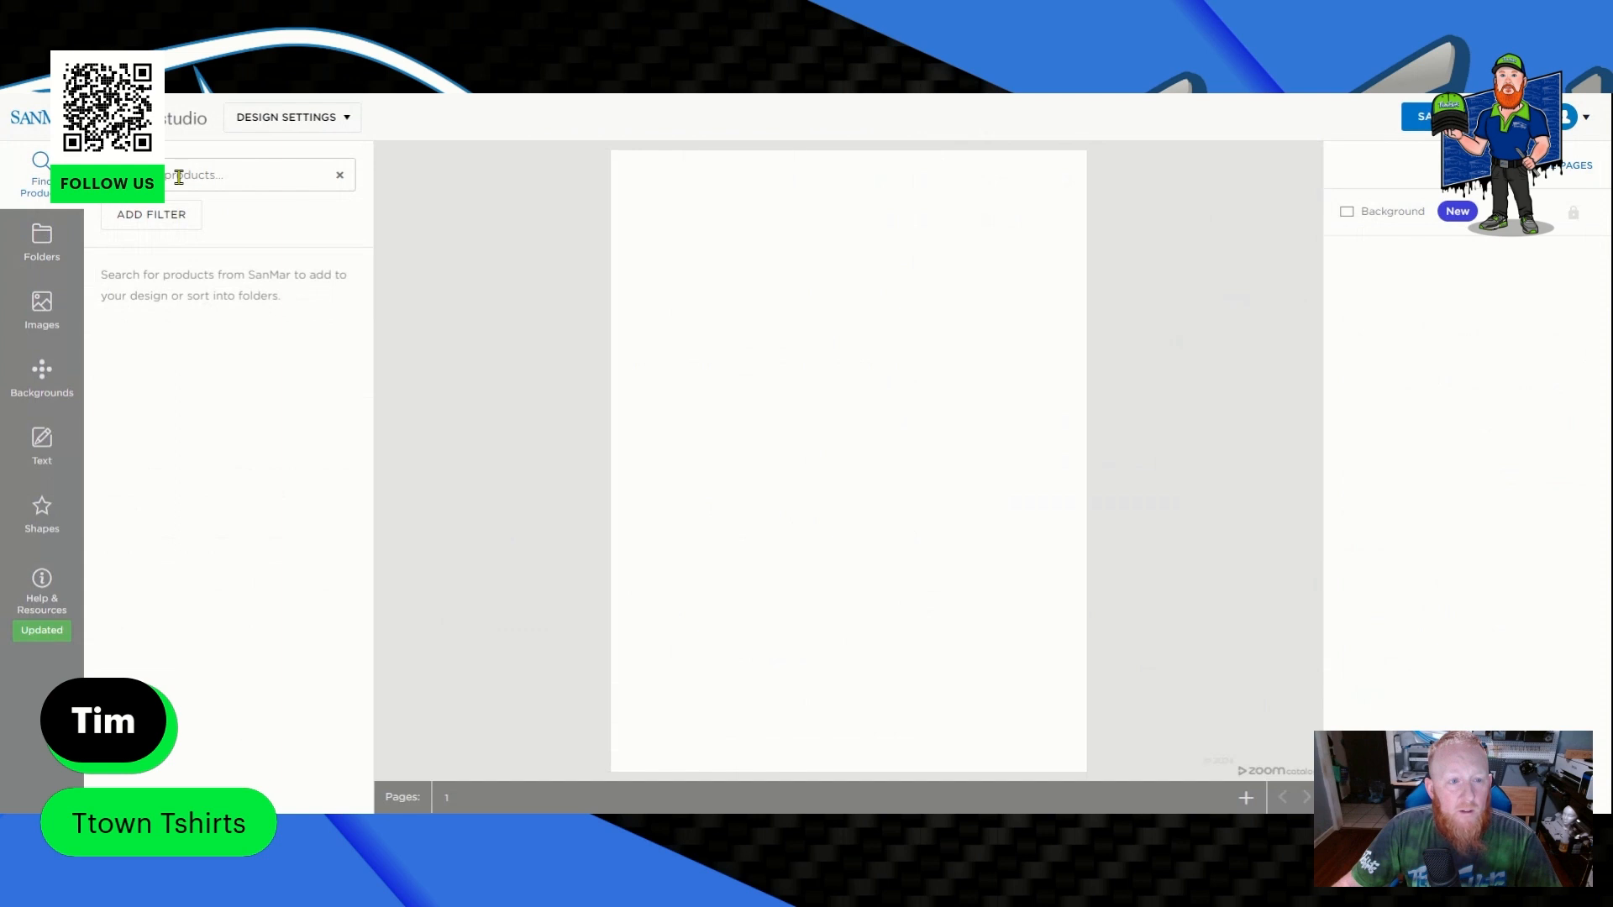
{"action": "key", "text": "ctrl+v"}
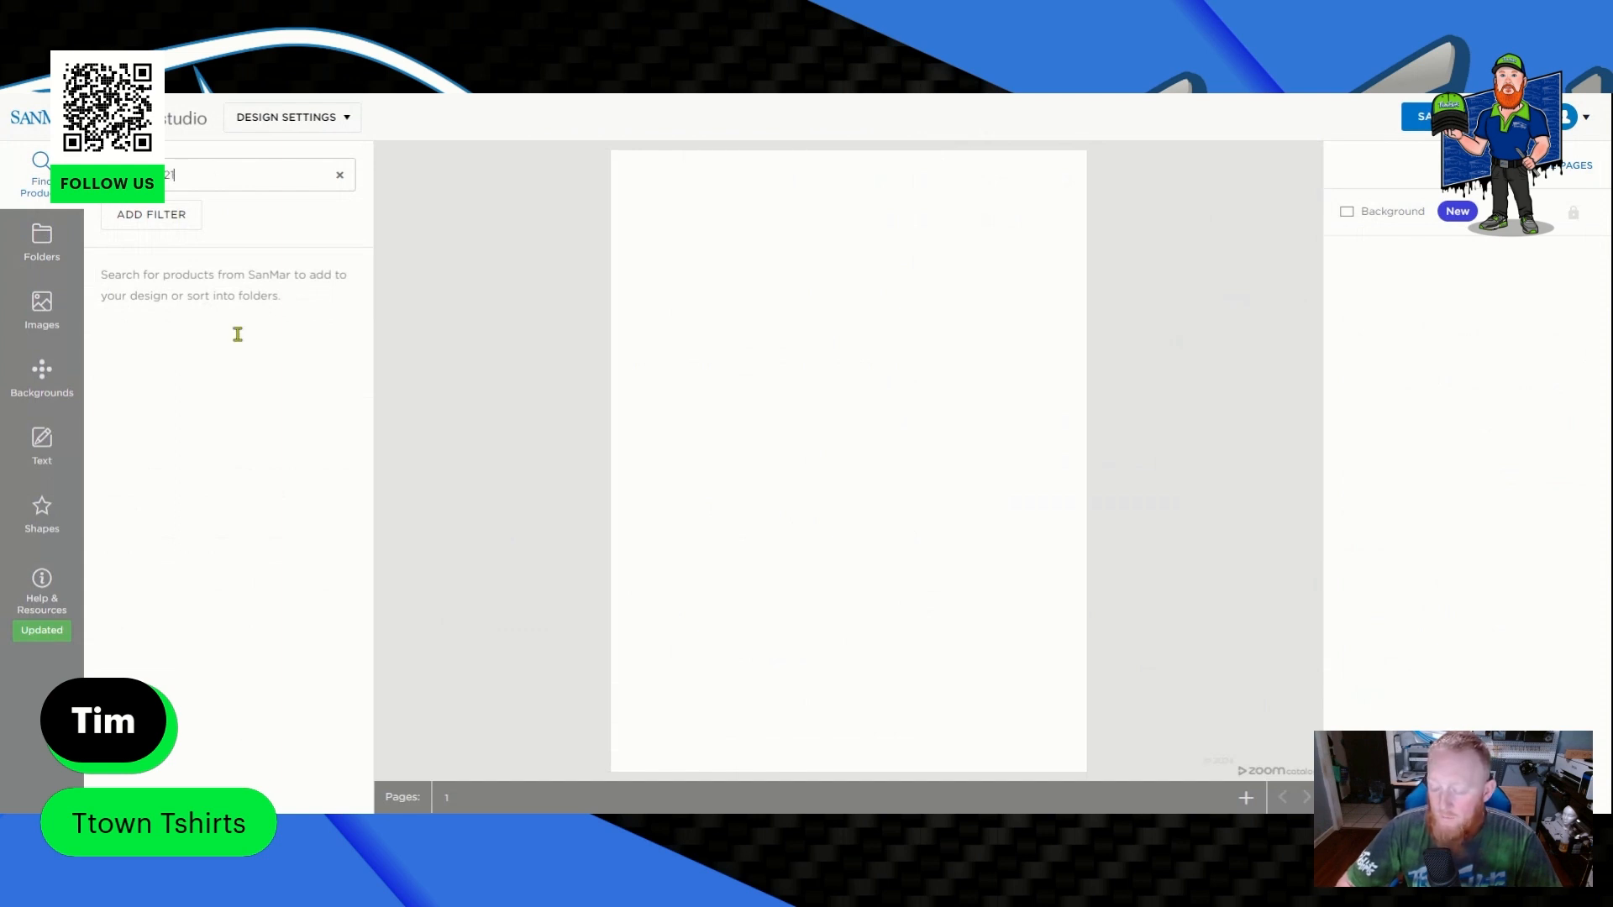
{"action": "key", "text": "Return"}
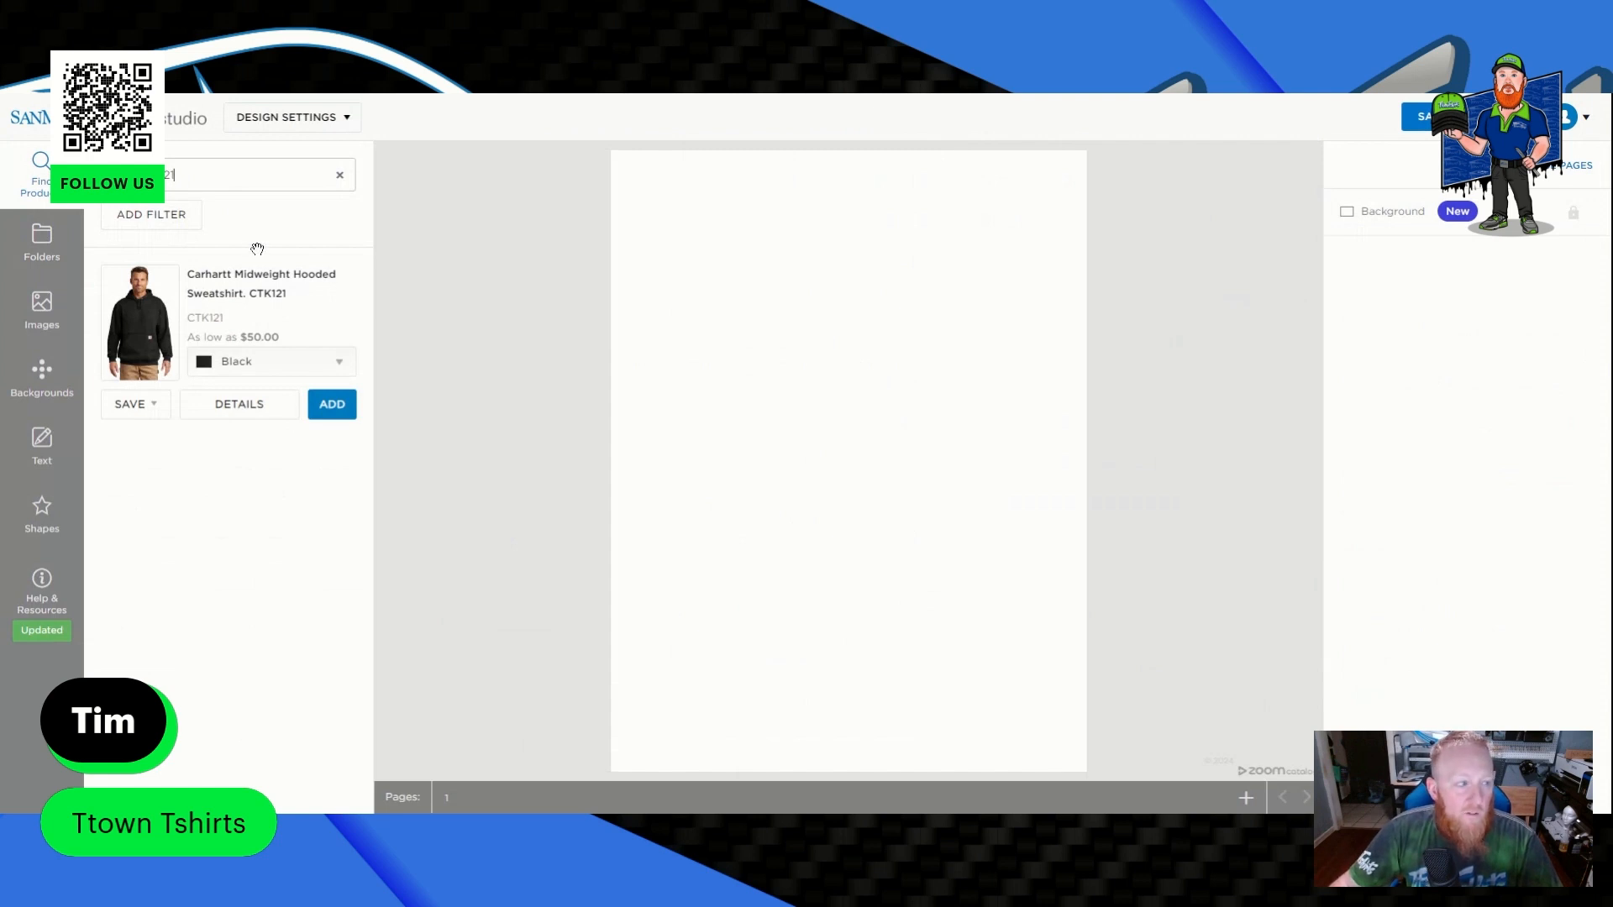
Try the hooded sweatshirt search result in Brite Orange and set its color to Carbon Heather.
{"action": "left_click", "coordinate": [310, 367]}
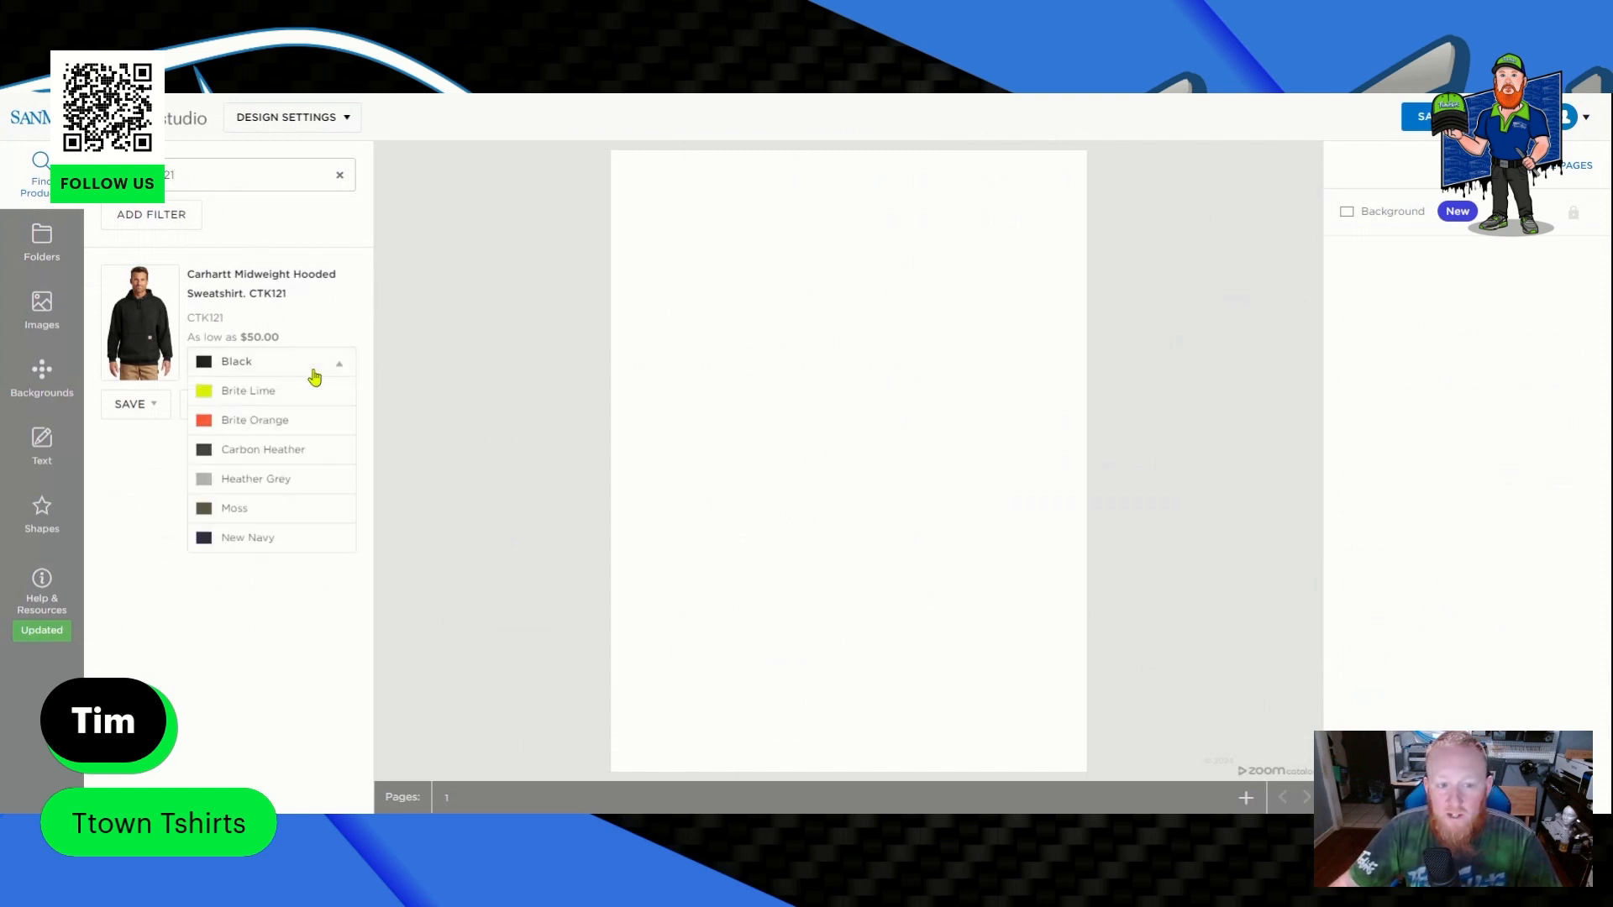
{"action": "left_click", "coordinate": [269, 422]}
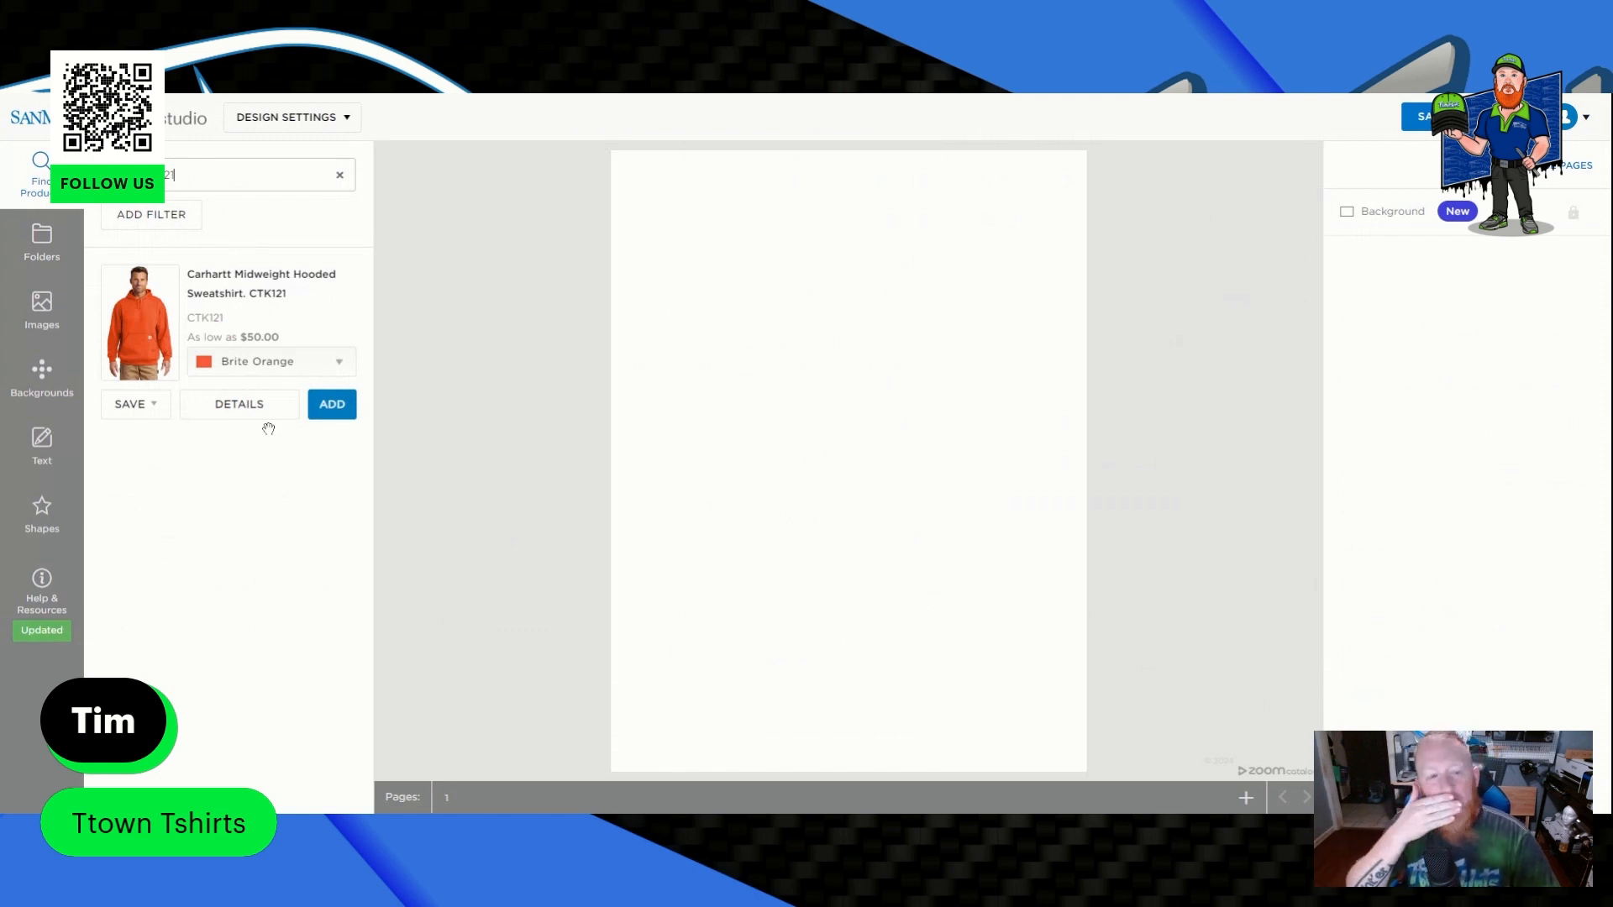
{"action": "left_click", "coordinate": [287, 366]}
{"action": "left_click", "coordinate": [271, 463]}
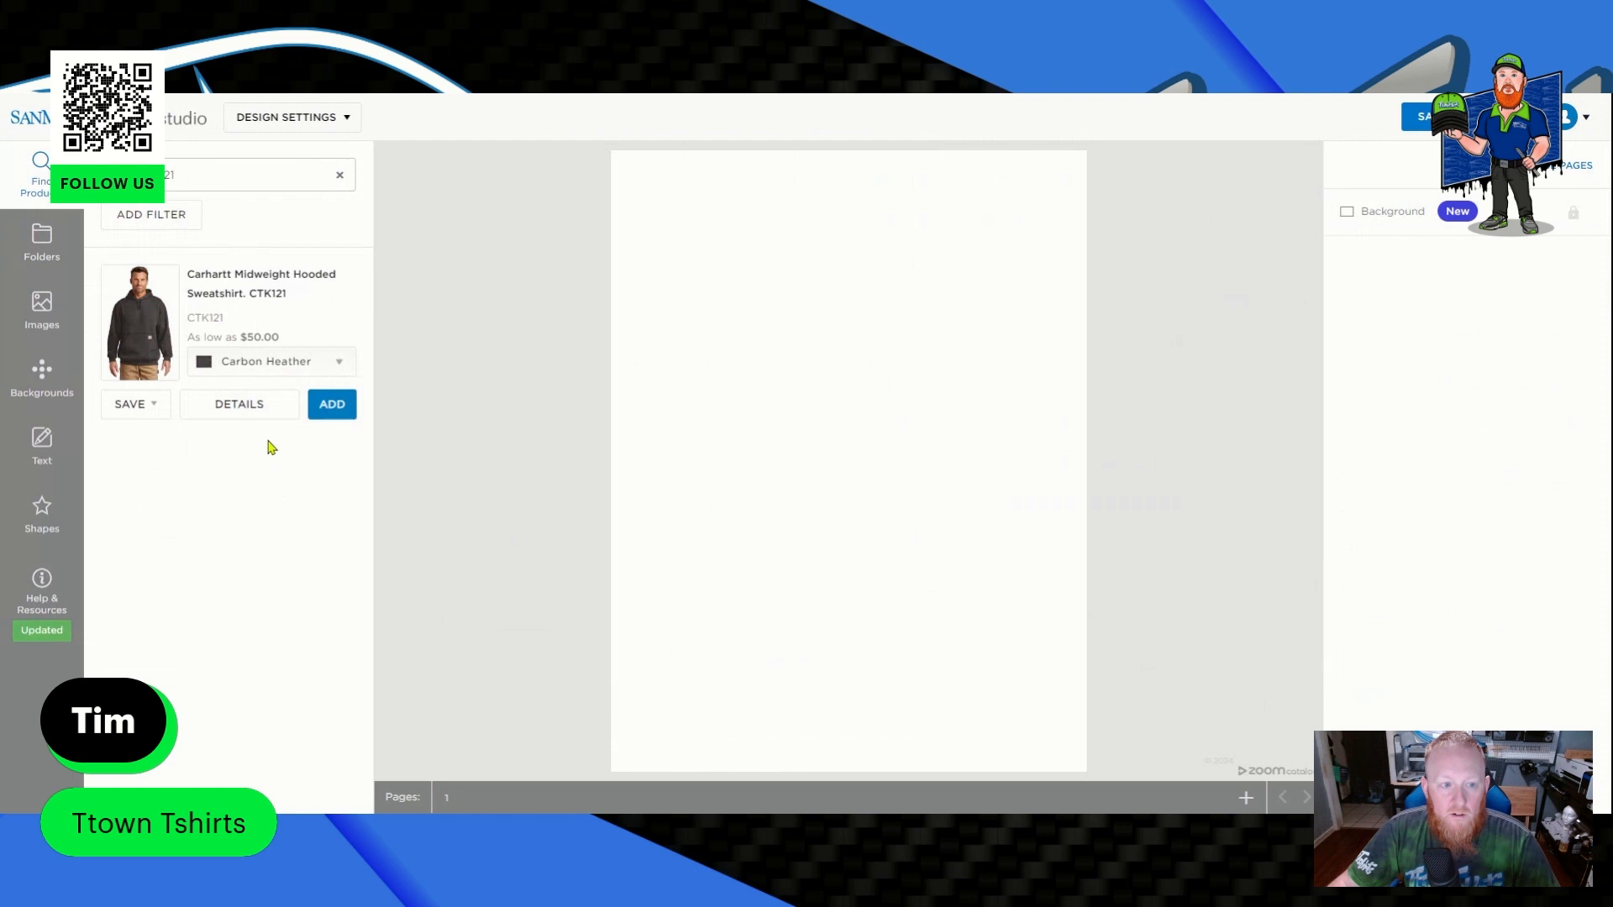
Open the sweatshirt's details and select the black angled front-view photo as the image for the canvas.
{"action": "left_click", "coordinate": [239, 404]}
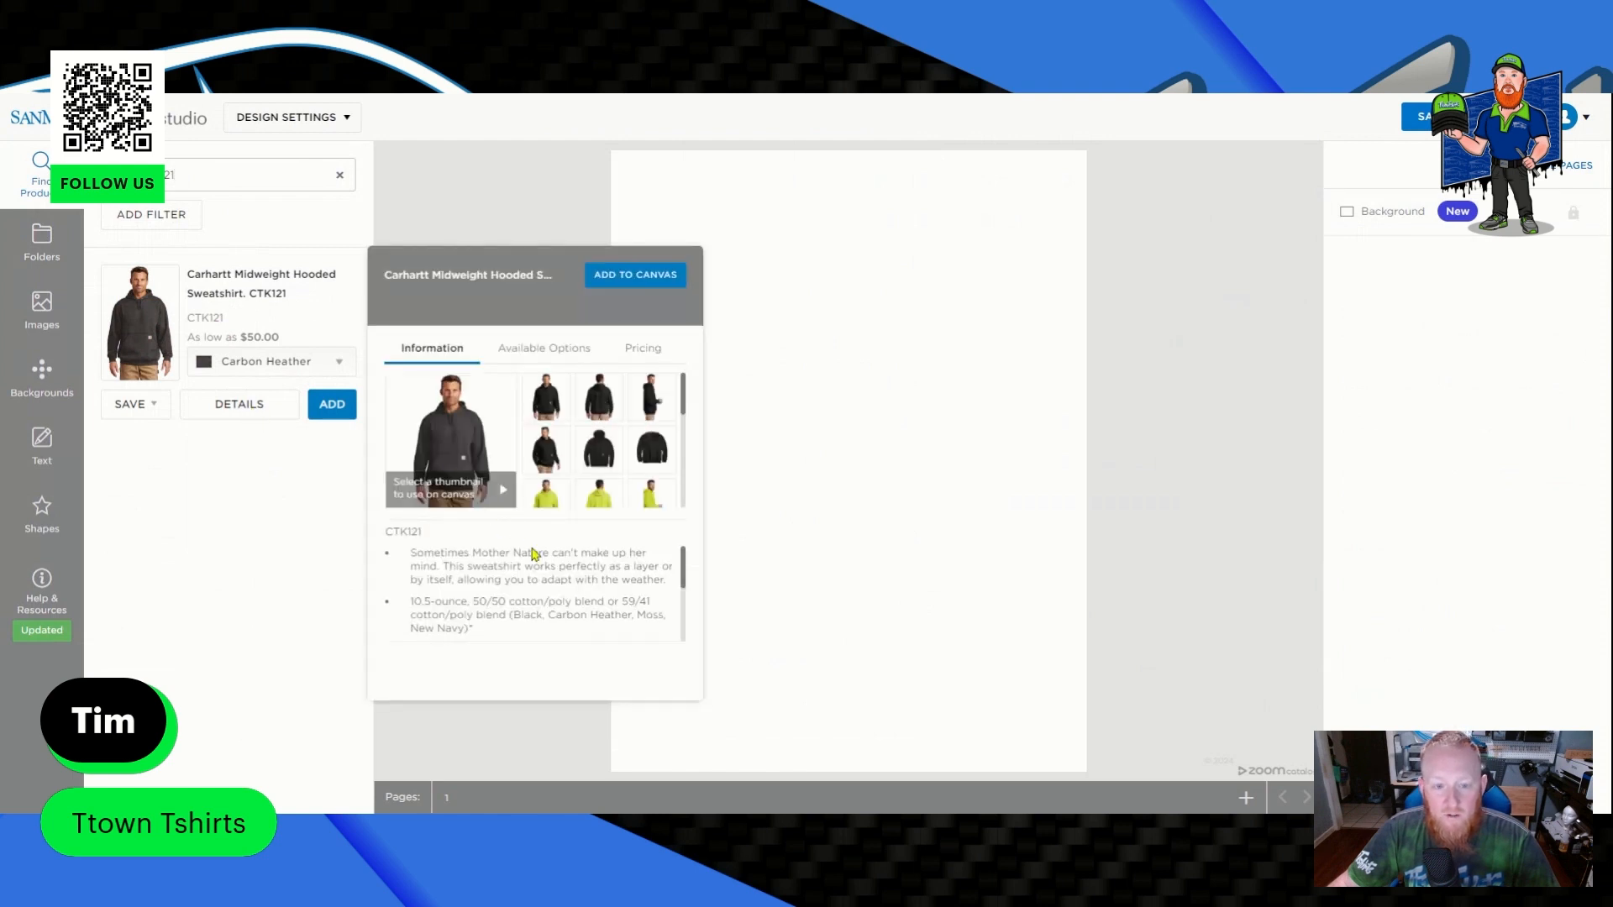
{"action": "scroll", "coordinate": [595, 454], "scroll_direction": "up", "scroll_amount": 2}
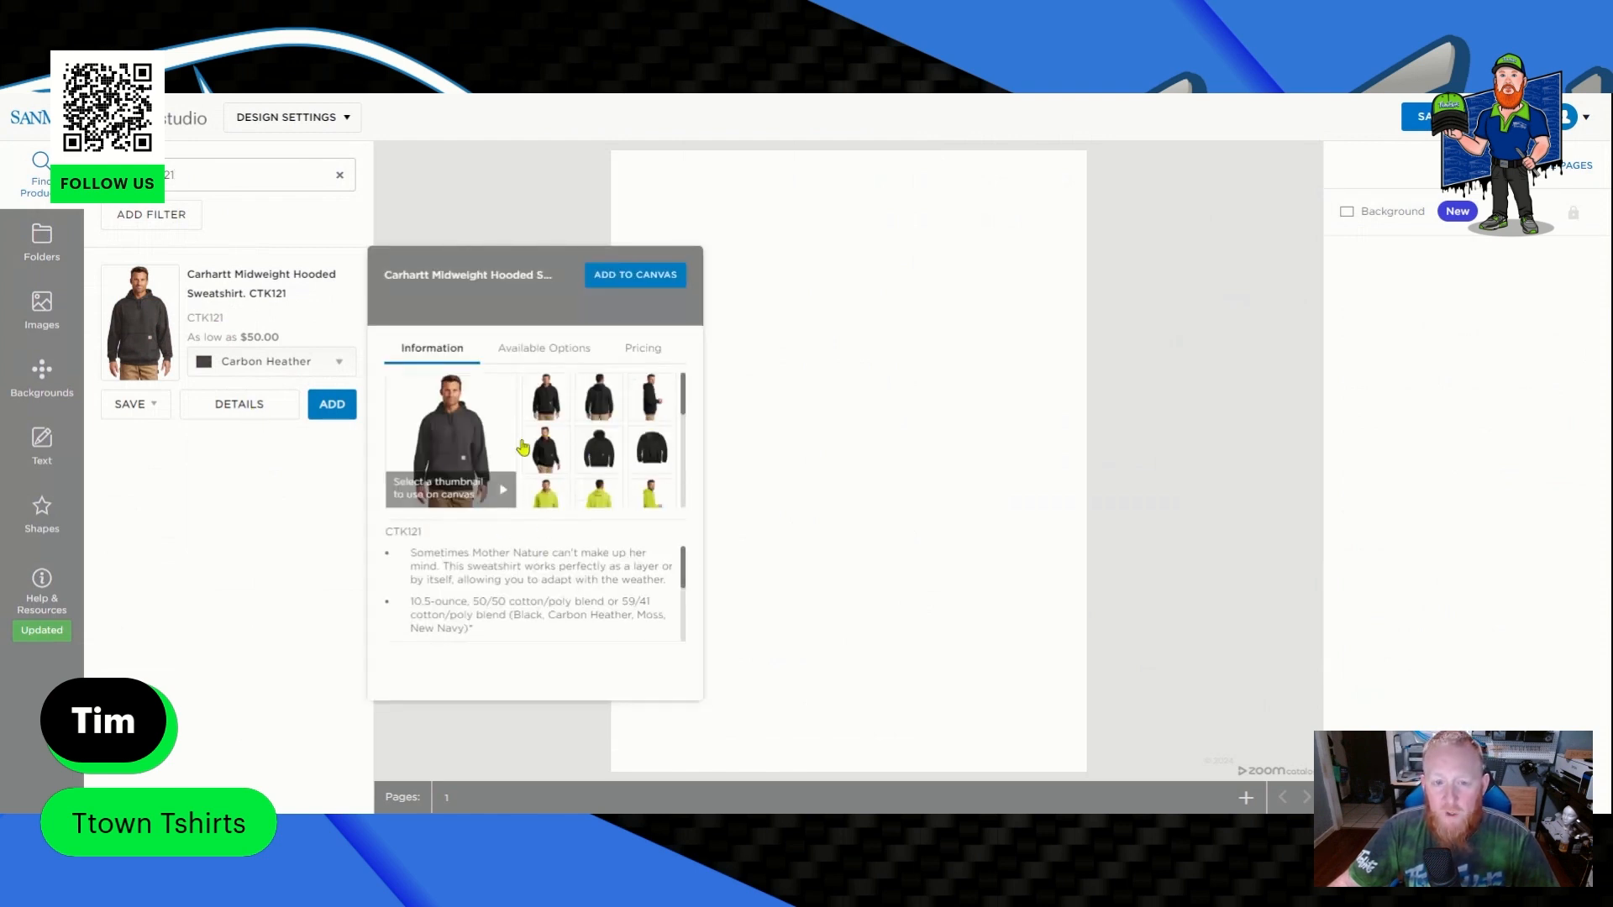
{"action": "left_click", "coordinate": [542, 462]}
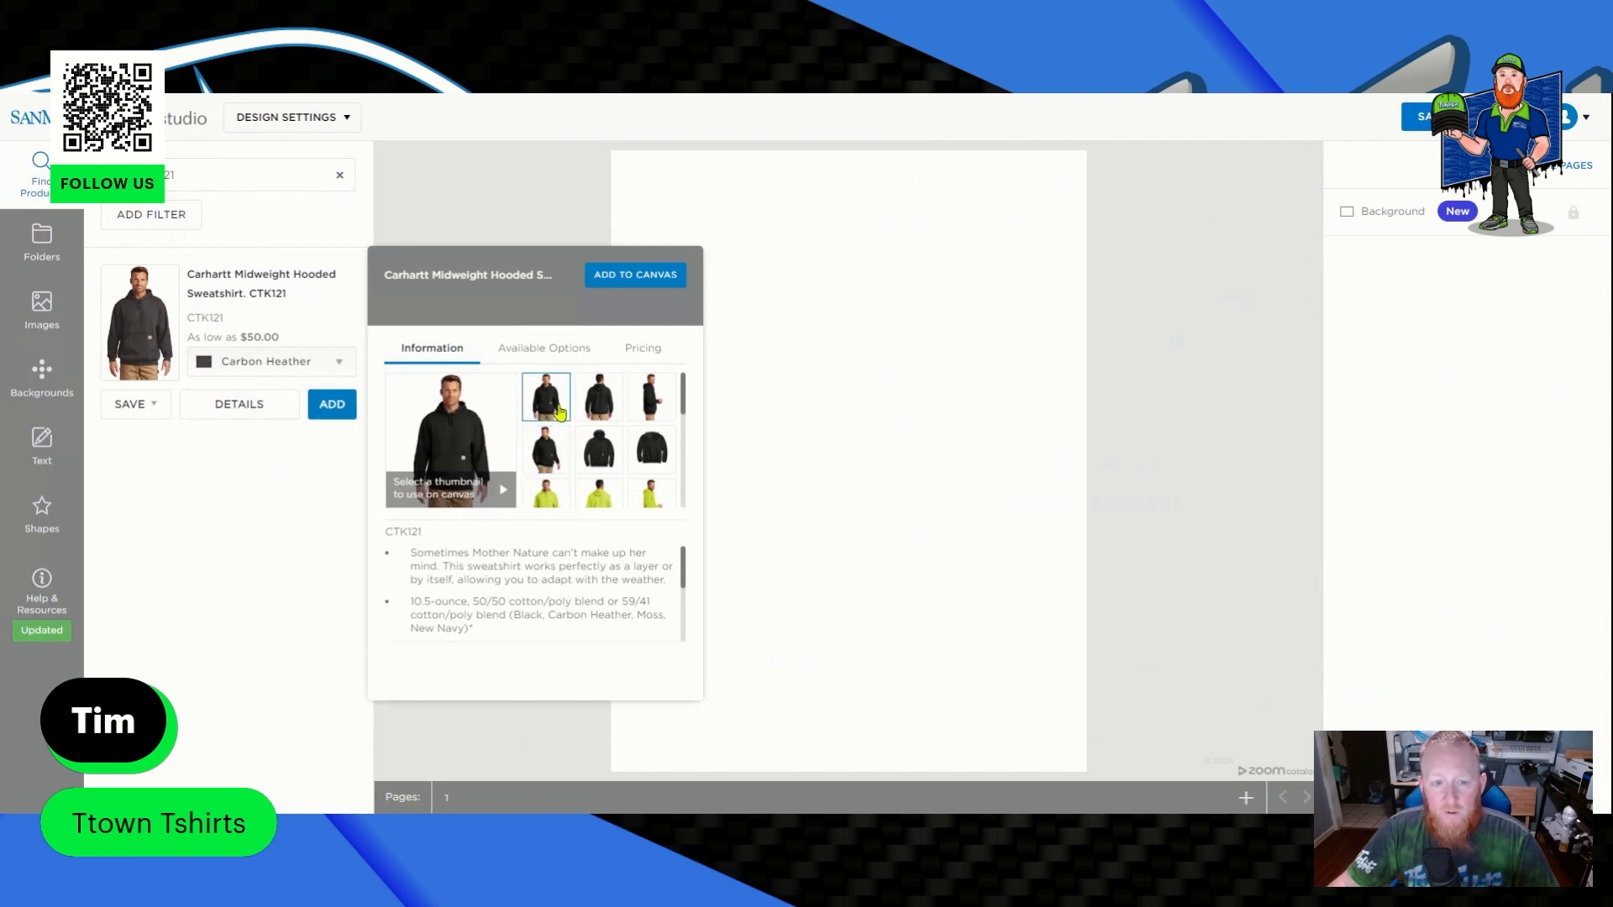
{"action": "scroll", "coordinate": [587, 437], "scroll_direction": "down", "scroll_amount": 6}
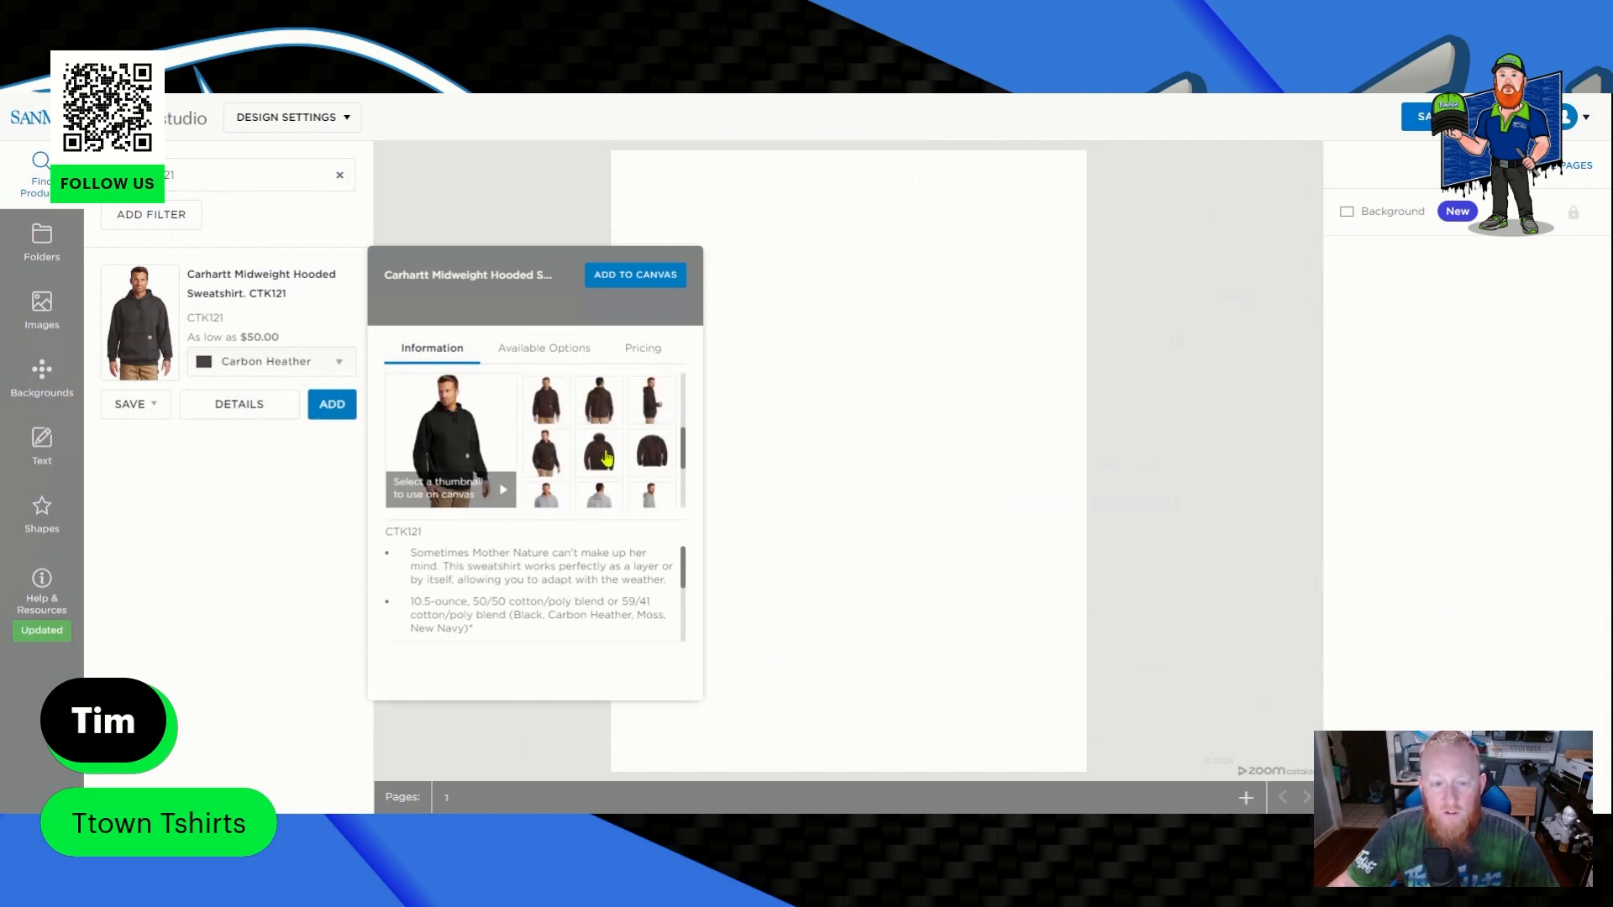
{"action": "scroll", "coordinate": [588, 420], "scroll_direction": "up", "scroll_amount": 5}
Check the sweatshirt's available sizes and colors and its pricing by size range.
{"action": "left_click", "coordinate": [566, 360]}
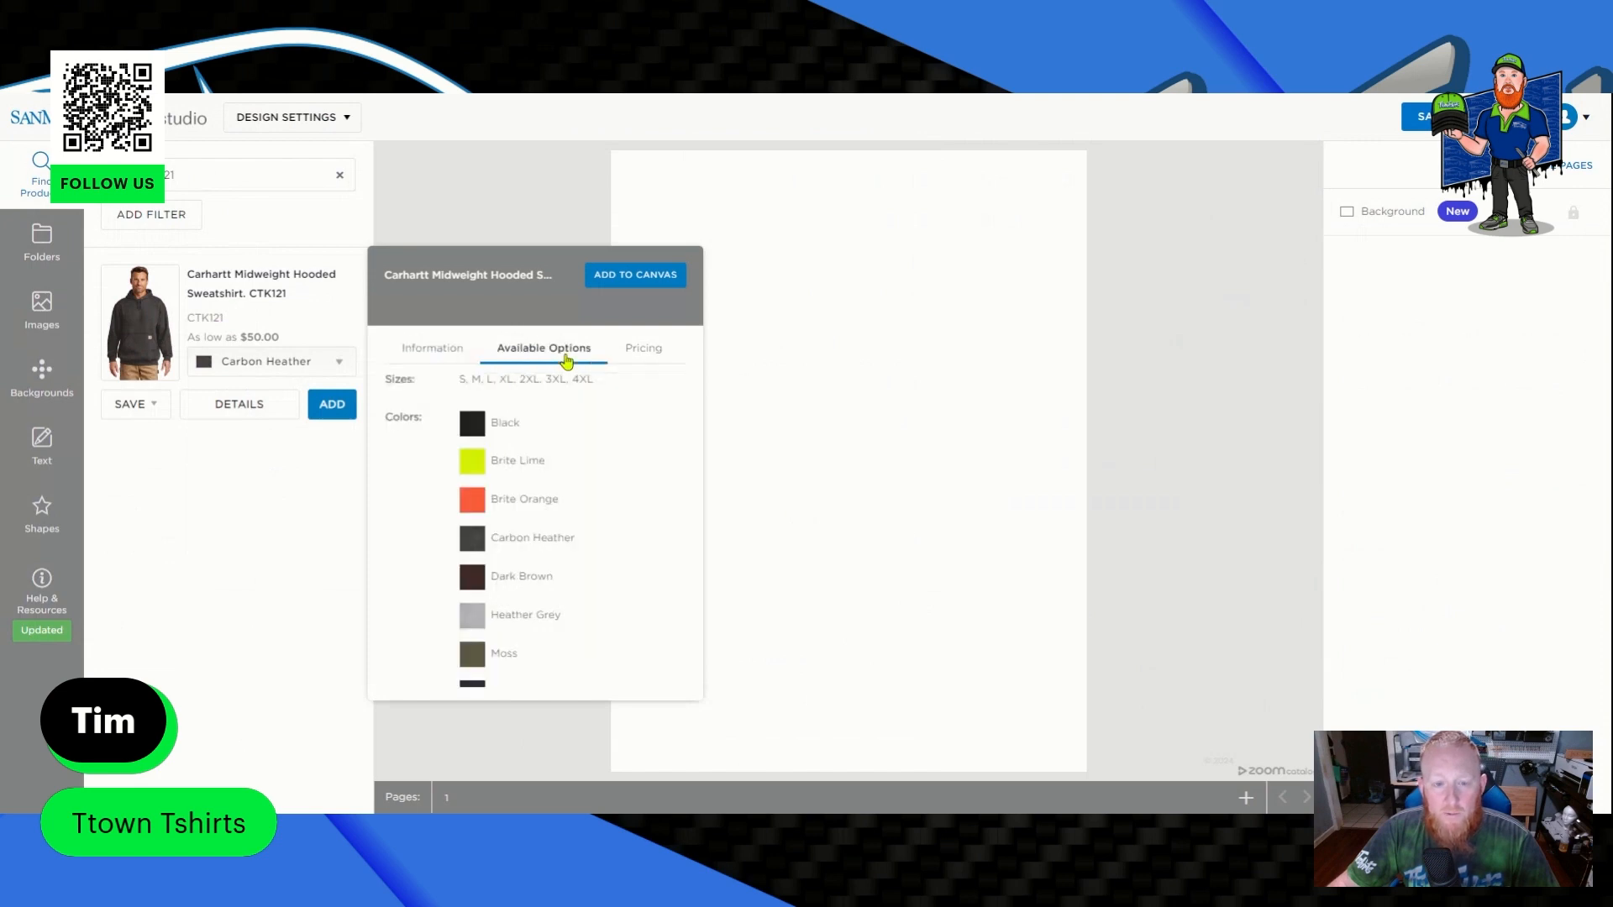
{"action": "scroll", "coordinate": [533, 479], "scroll_direction": "down", "scroll_amount": 2}
{"action": "scroll", "coordinate": [529, 526], "scroll_direction": "up", "scroll_amount": 2}
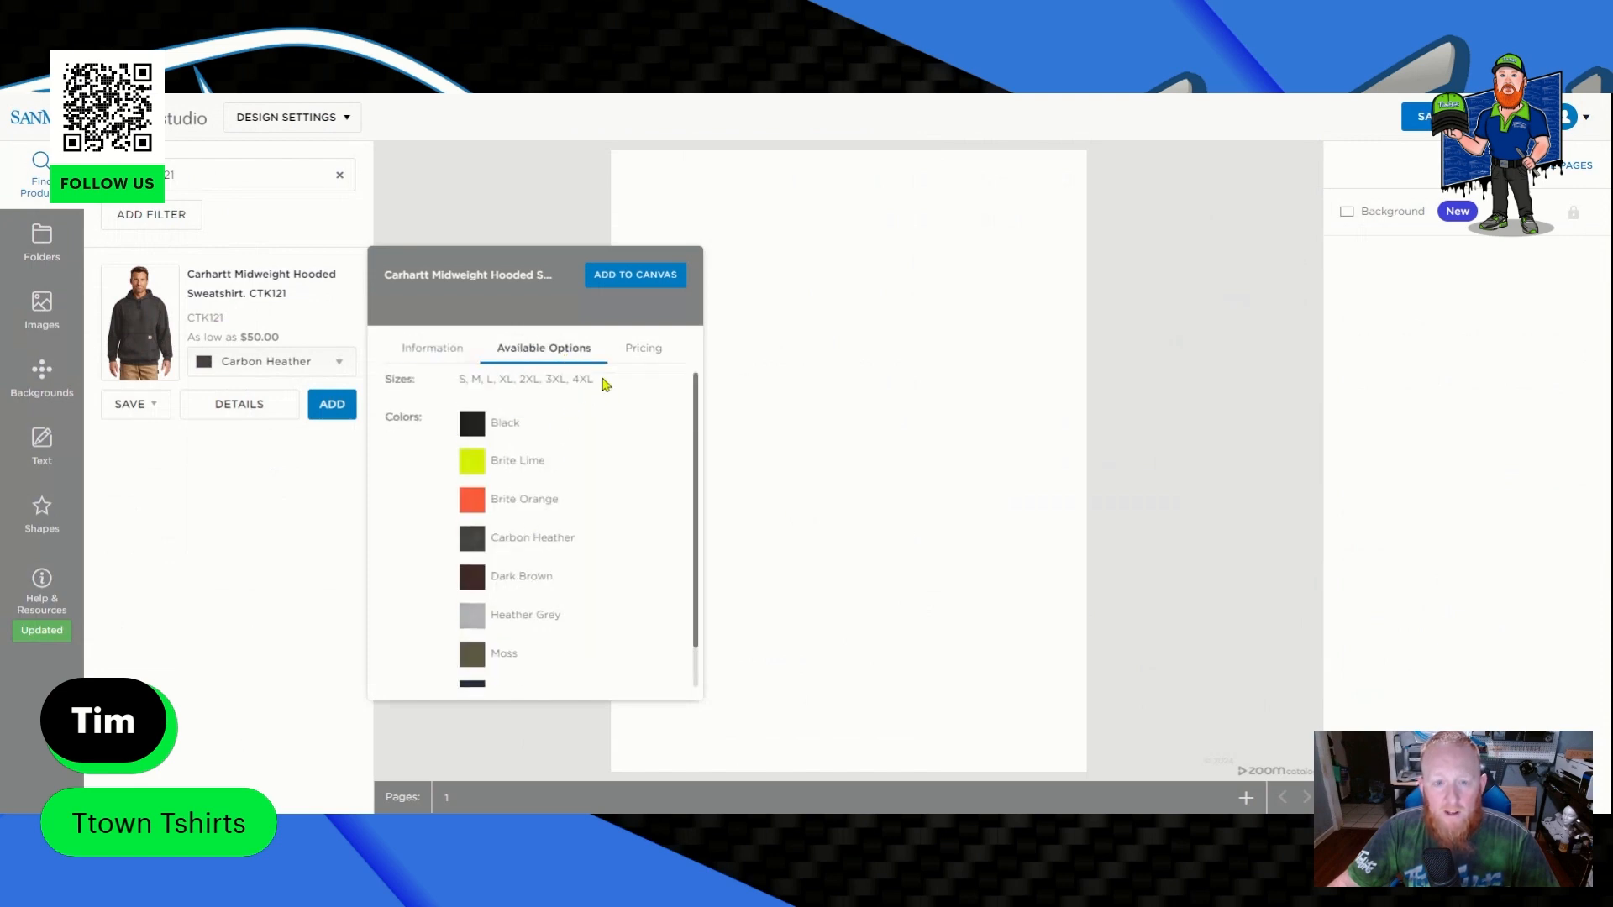
{"action": "left_click", "coordinate": [640, 359]}
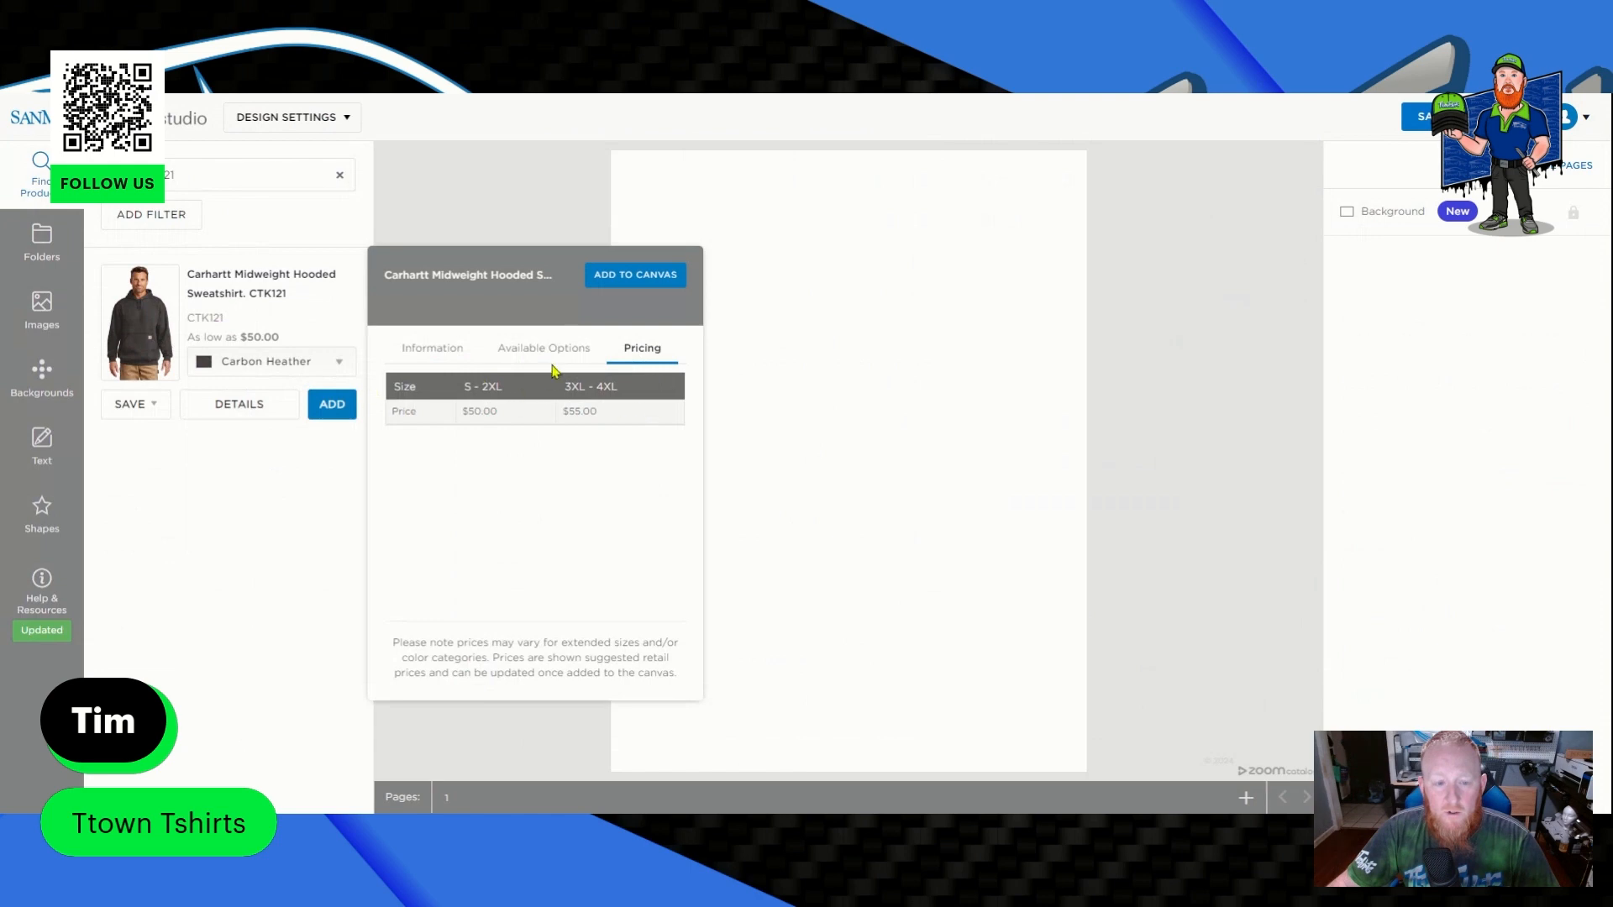
Add the sweatshirt to the flyer canvas and set its product image width to 50%.
{"action": "left_click", "coordinate": [432, 347]}
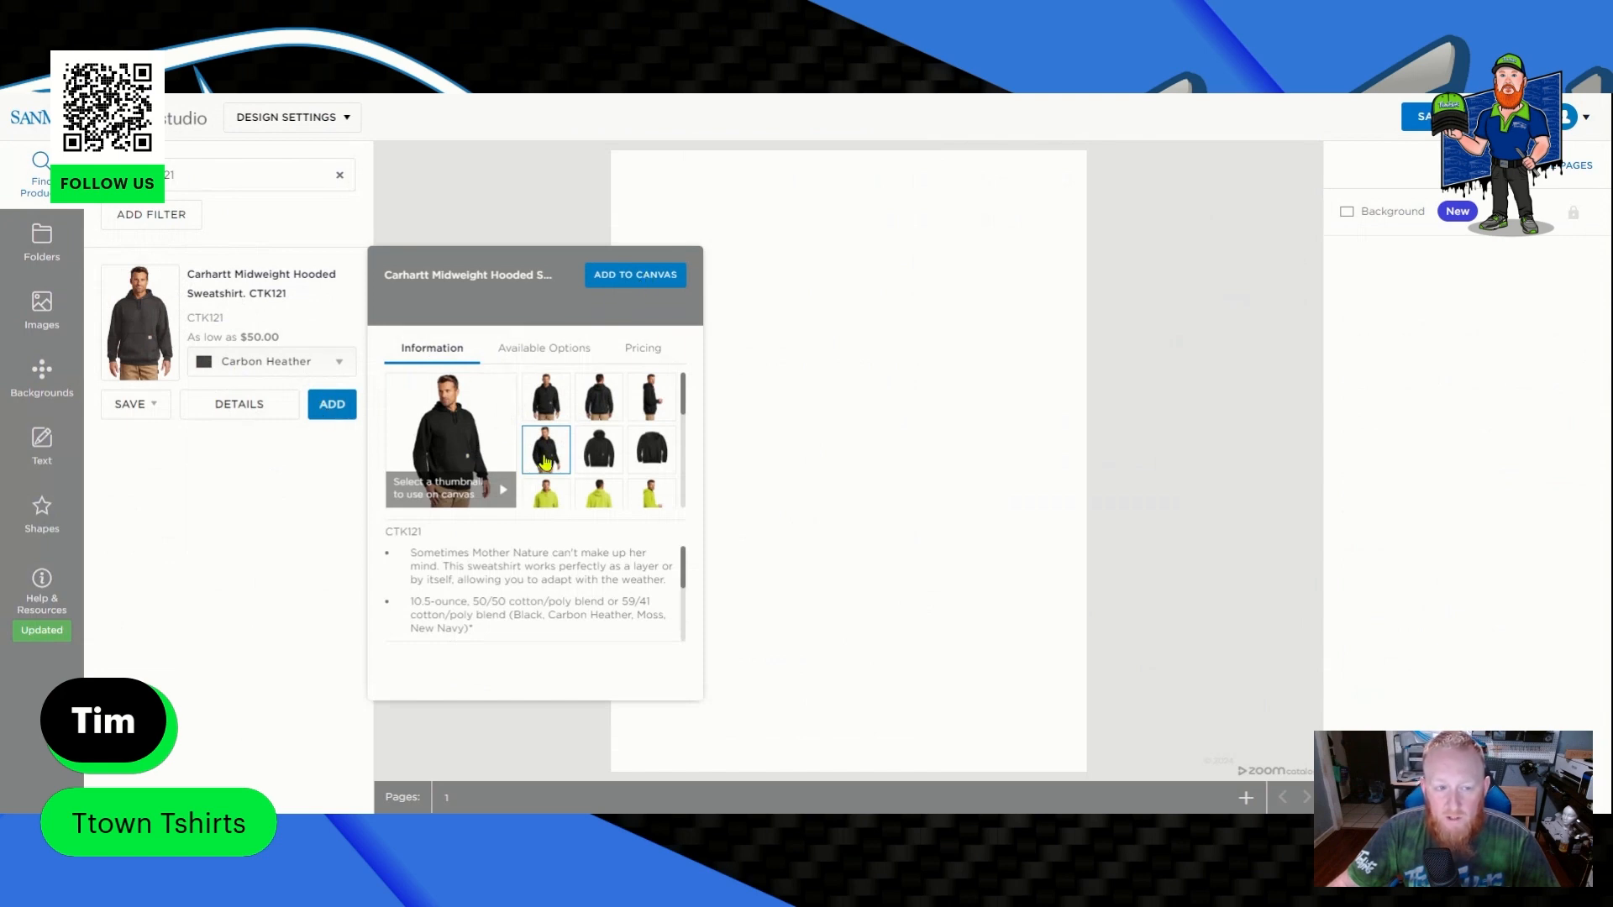
{"action": "left_click", "coordinate": [643, 275]}
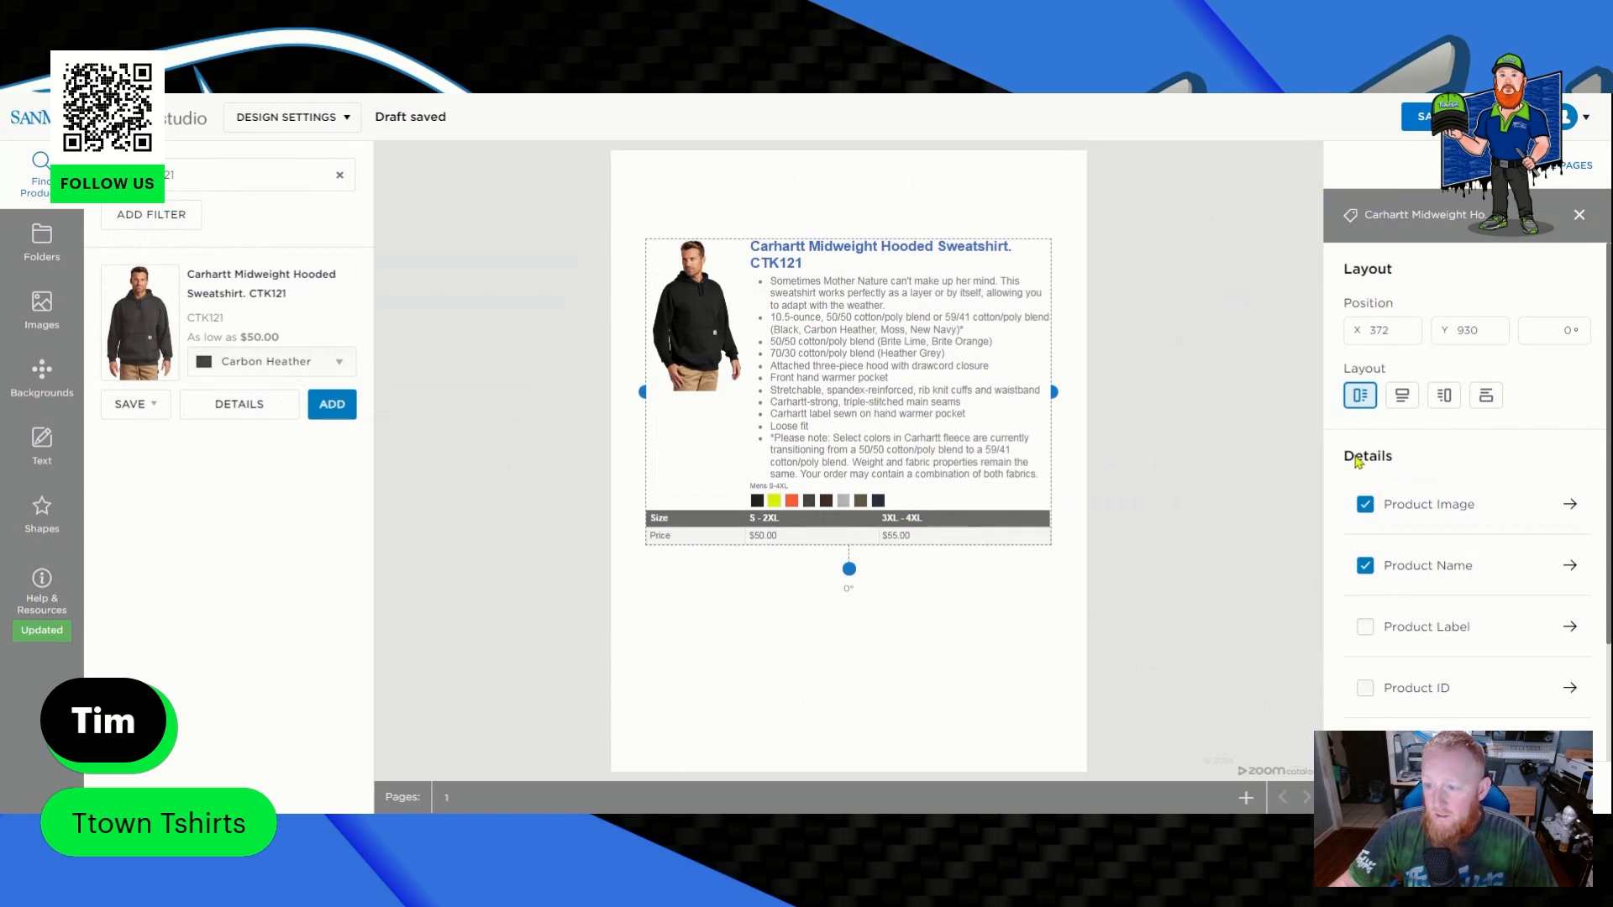
{"action": "left_click", "coordinate": [1458, 514]}
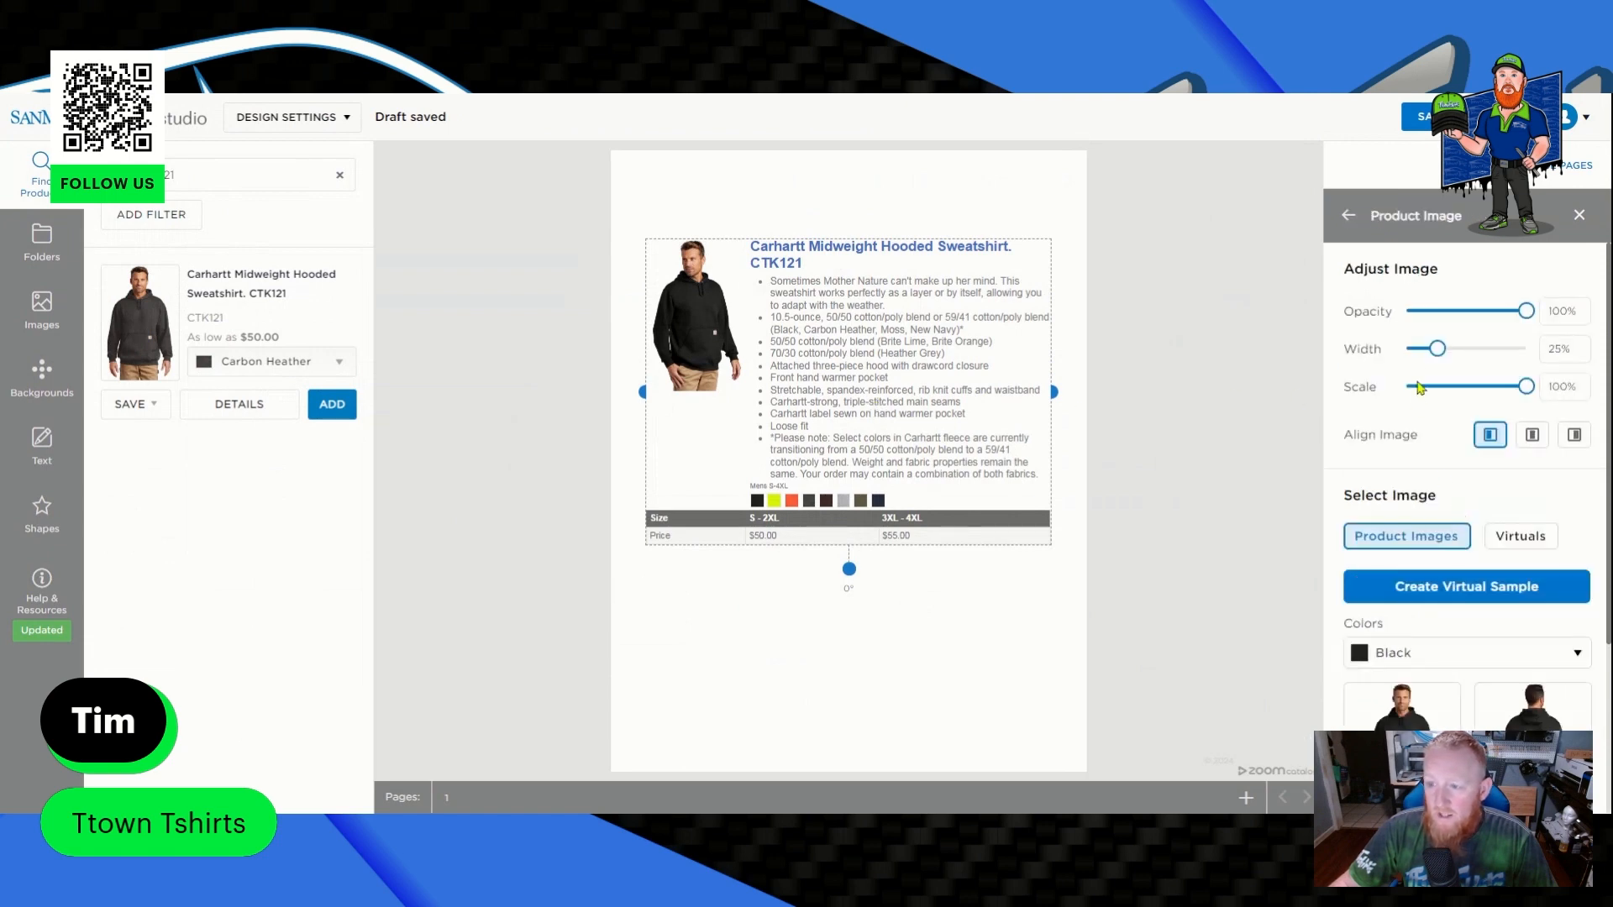
{"action": "left_click_drag", "start_coordinate": [1435, 351], "coordinate": [1465, 350]}
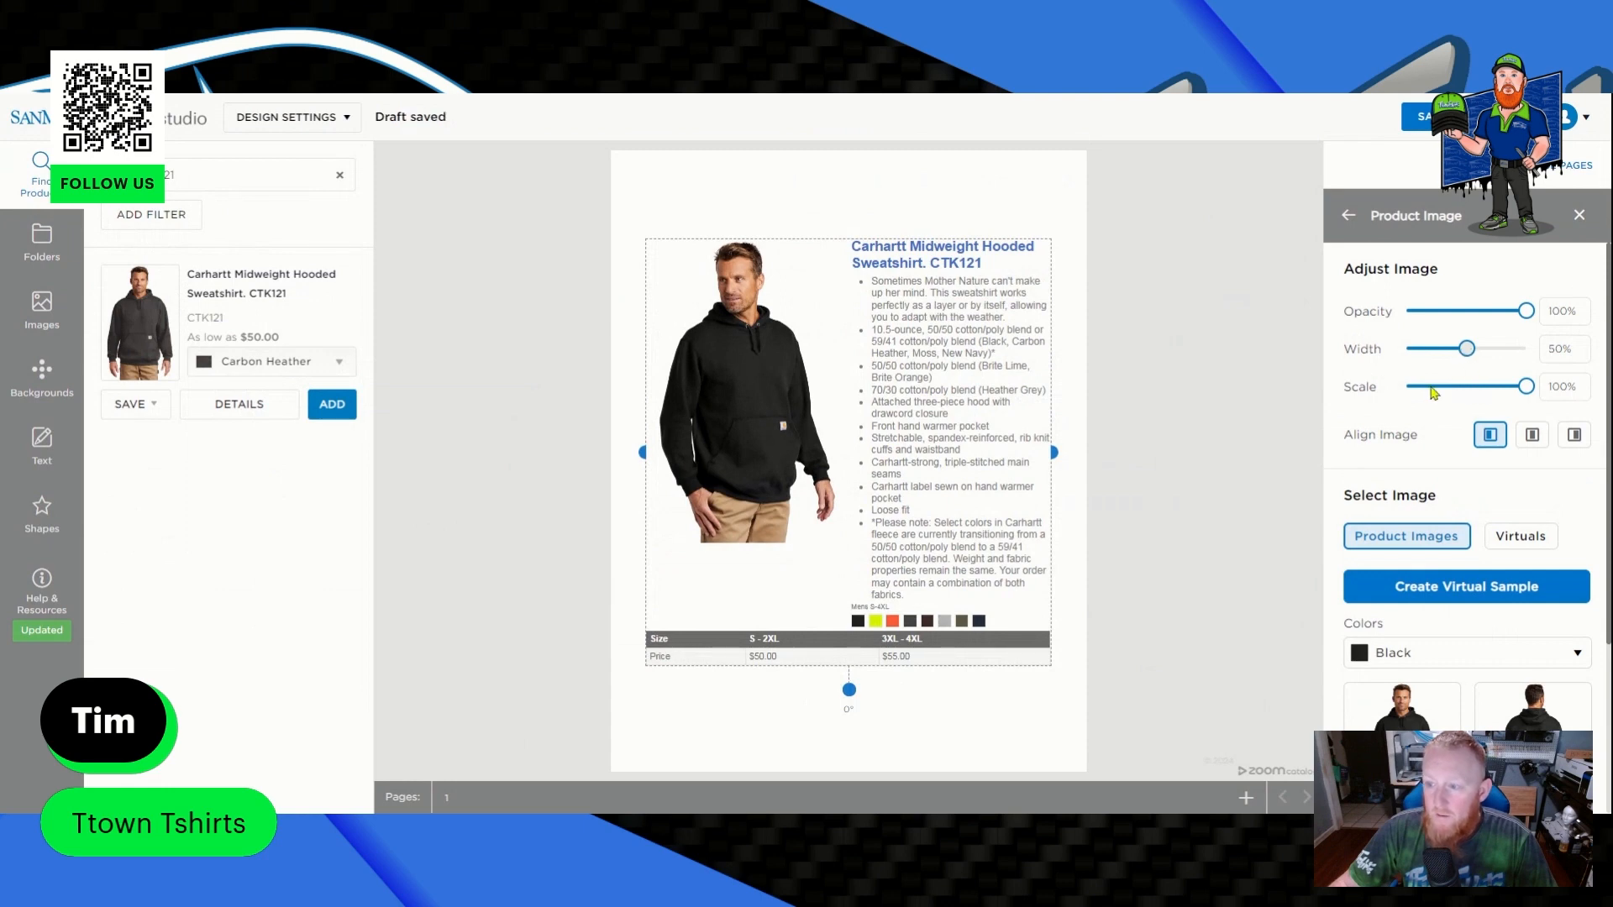
Try other black sweatshirt photos as the flyer's product image, including the flat and straight front views, and return to the angled front view.
{"action": "scroll", "coordinate": [1428, 470], "scroll_direction": "down", "scroll_amount": 3}
{"action": "scroll", "coordinate": [1442, 546], "scroll_direction": "down", "scroll_amount": 1}
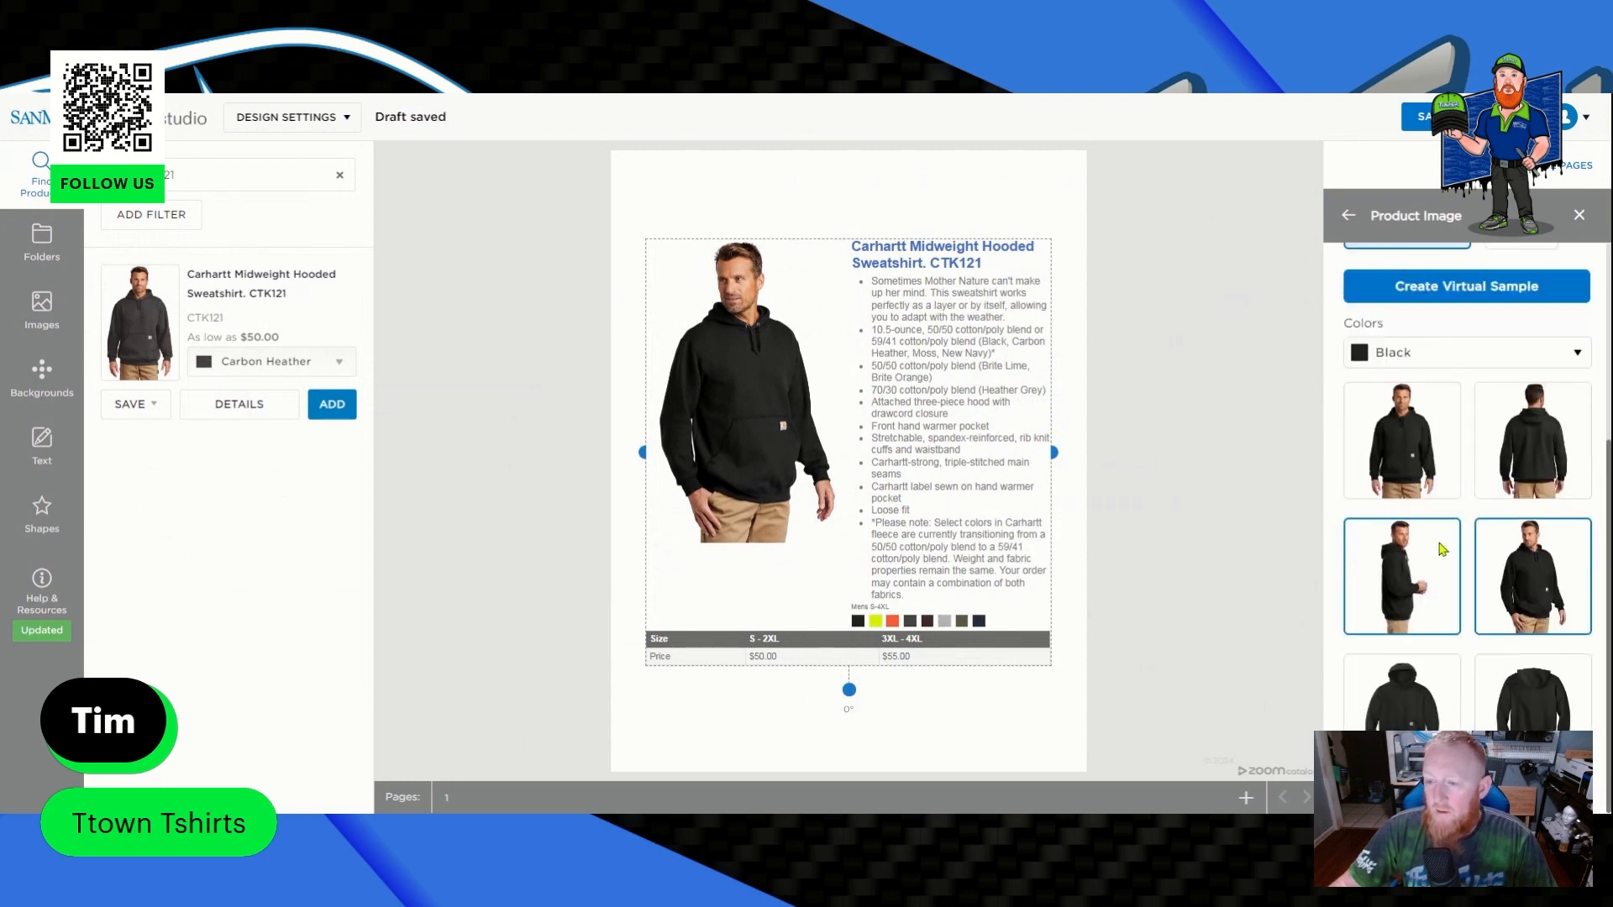
{"action": "left_click", "coordinate": [1404, 598]}
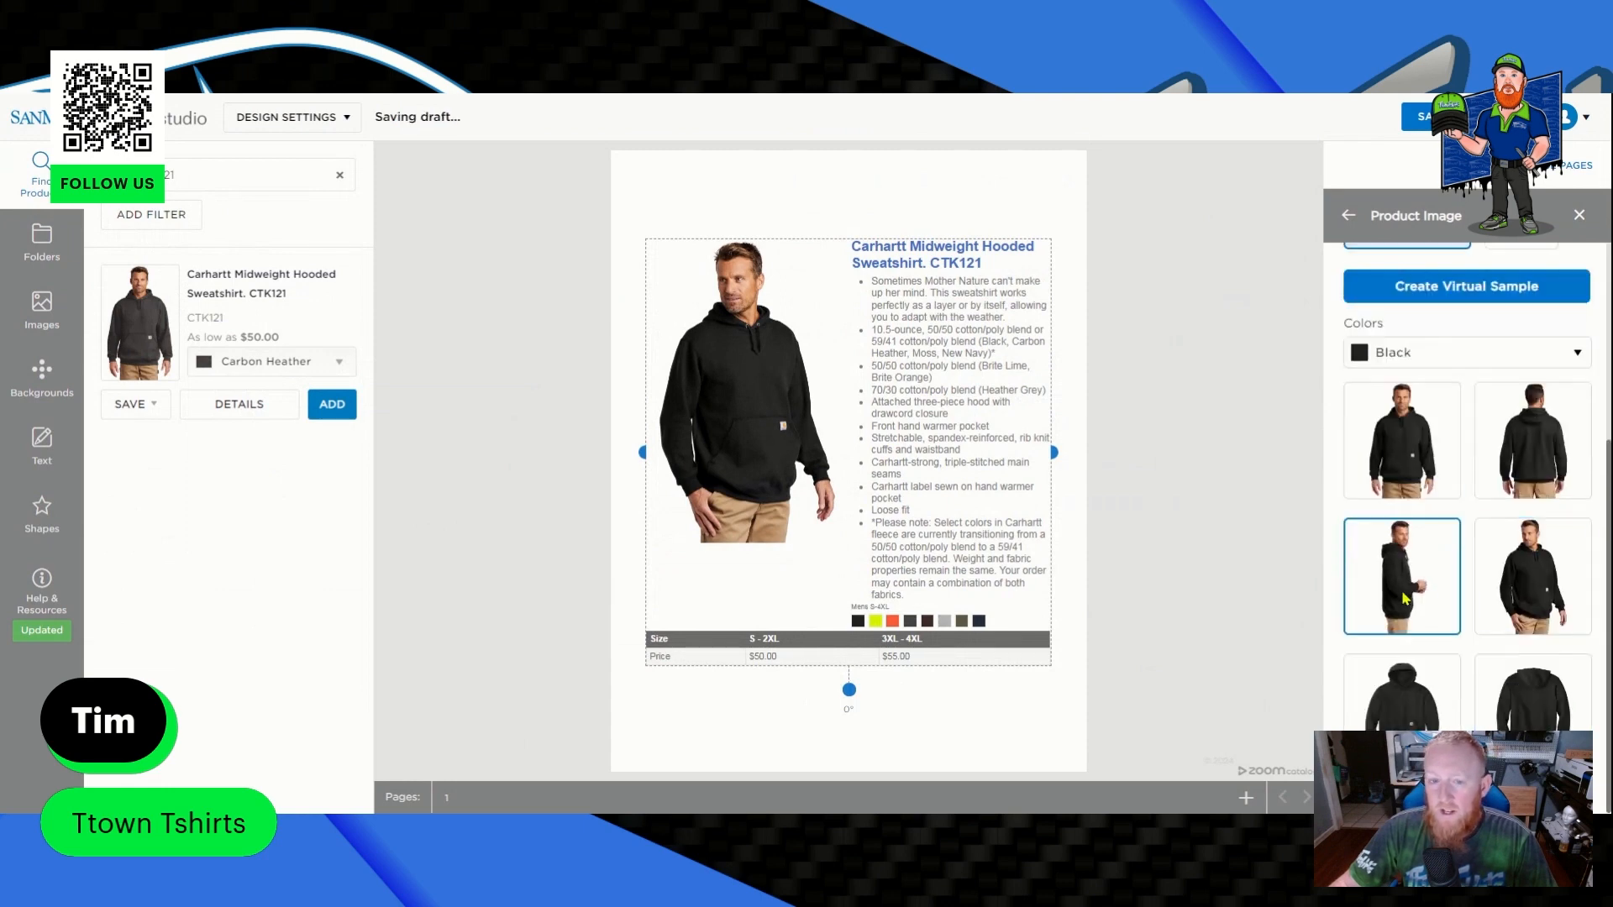
{"action": "left_click", "coordinate": [1406, 676]}
{"action": "left_click", "coordinate": [1534, 465]}
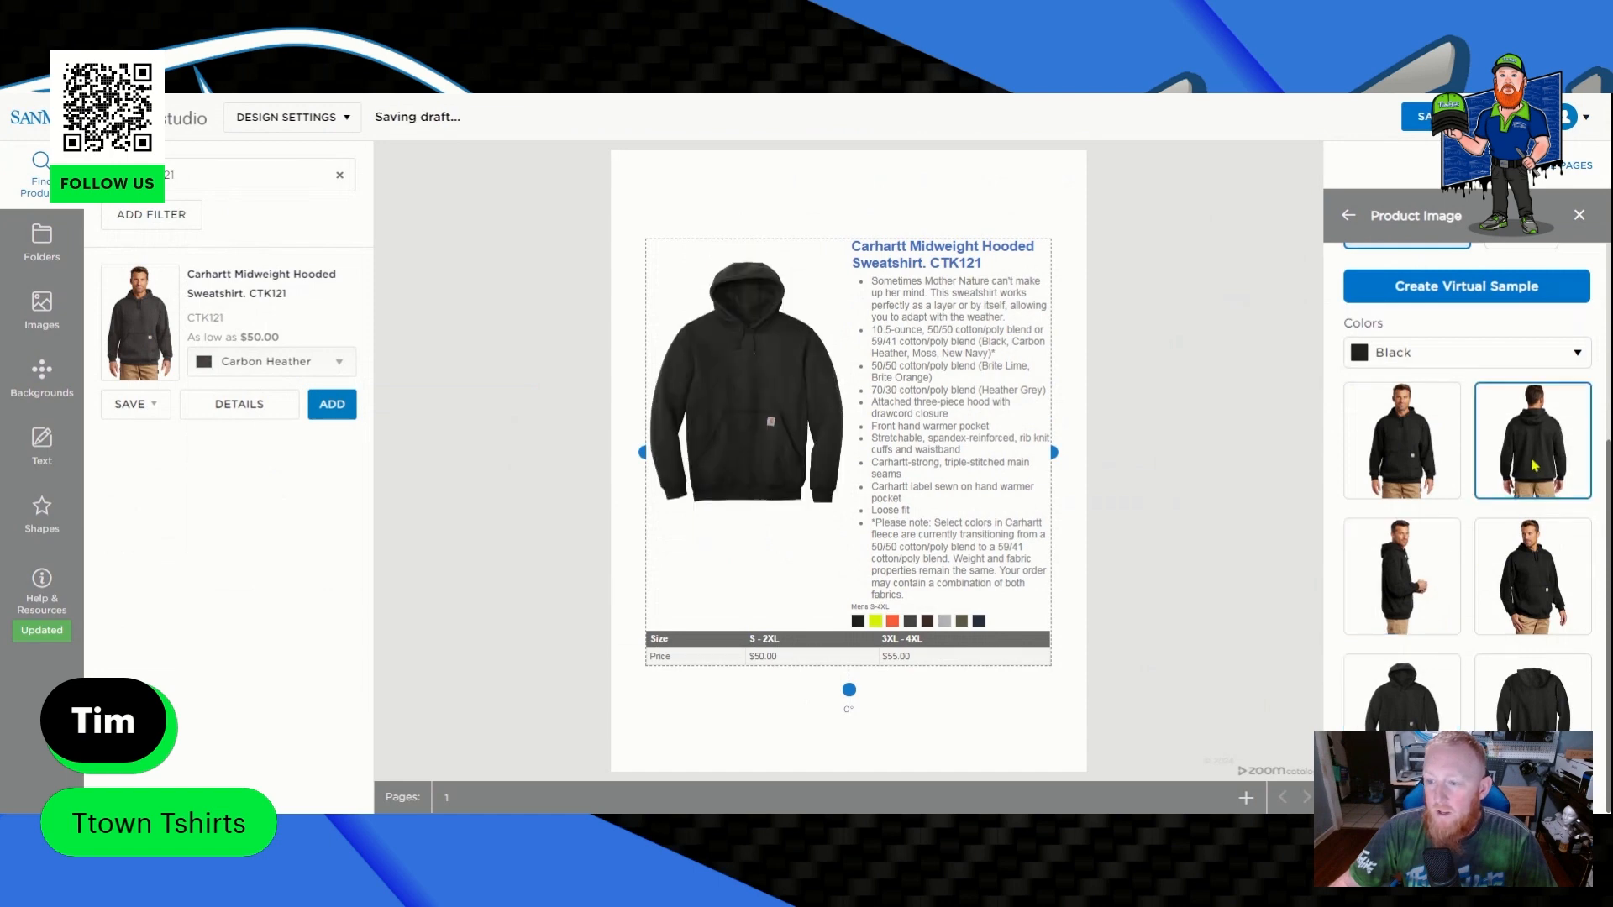
{"action": "left_click", "coordinate": [1398, 466]}
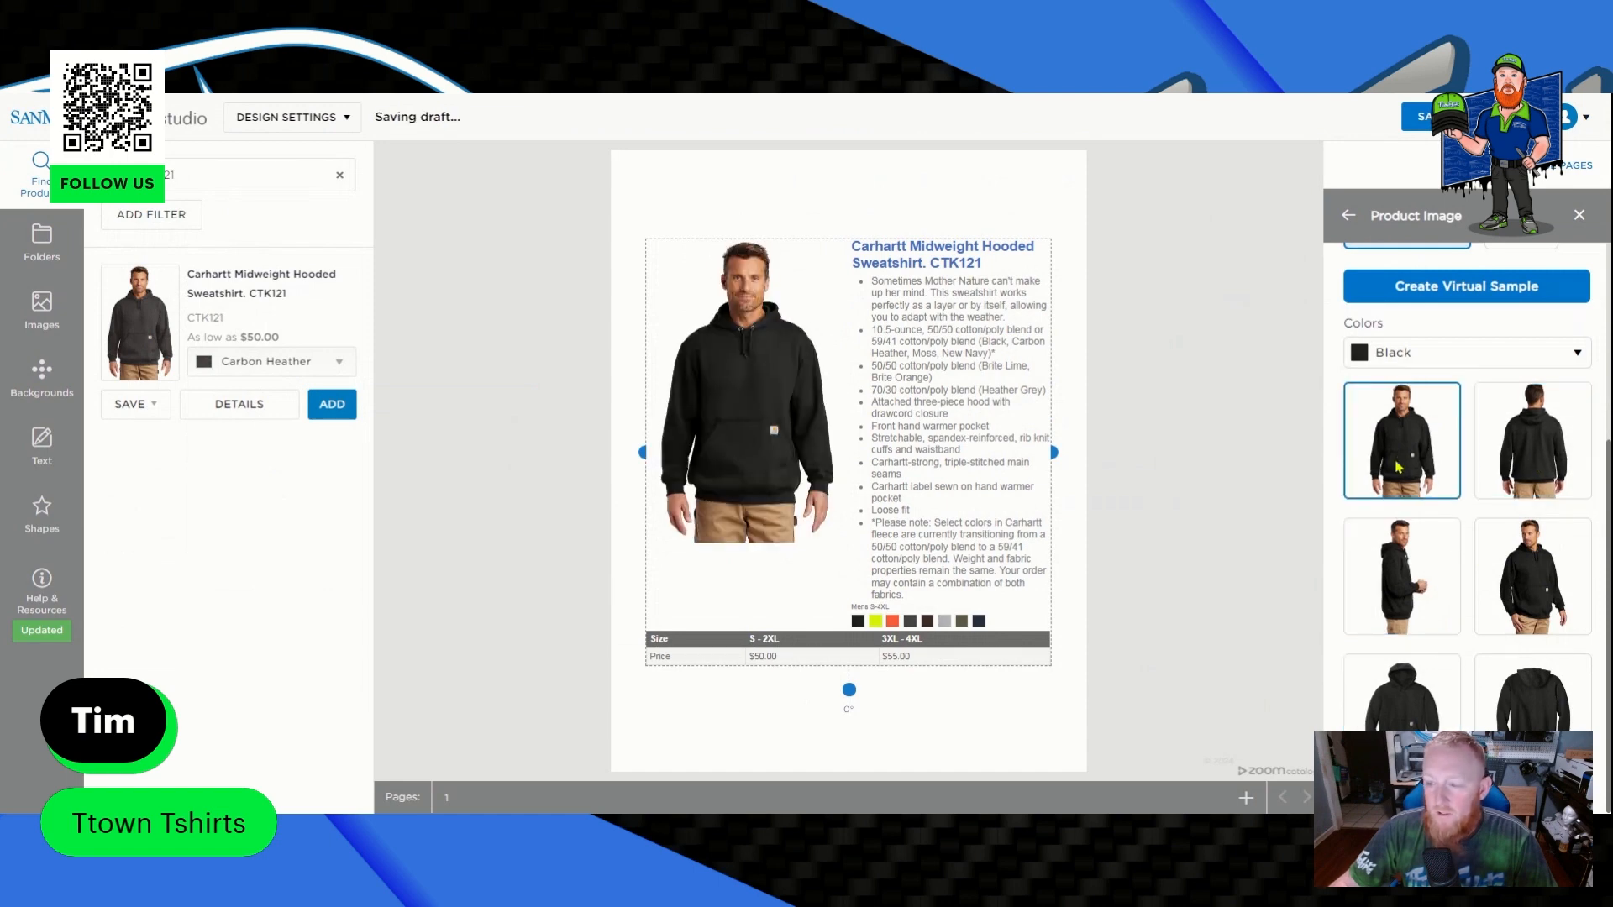
{"action": "left_click", "coordinate": [1490, 548]}
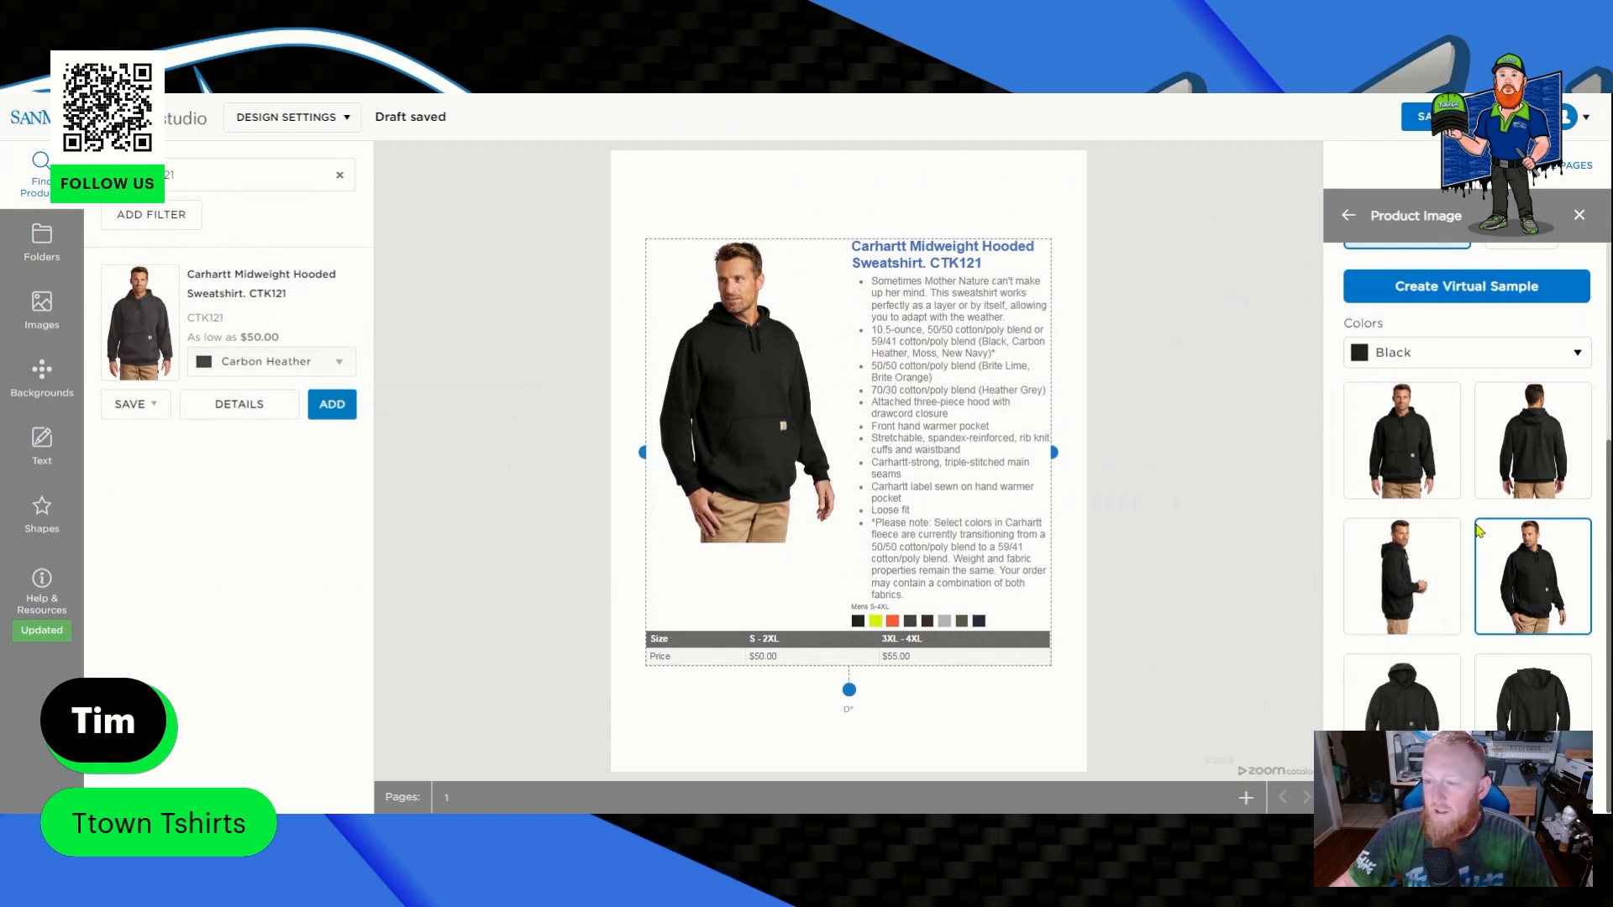
Start a virtual sample of the black sweatshirt and add the maroon Rams Football logo from the uploaded images.
{"action": "scroll", "coordinate": [1470, 468], "scroll_direction": "up", "scroll_amount": 3}
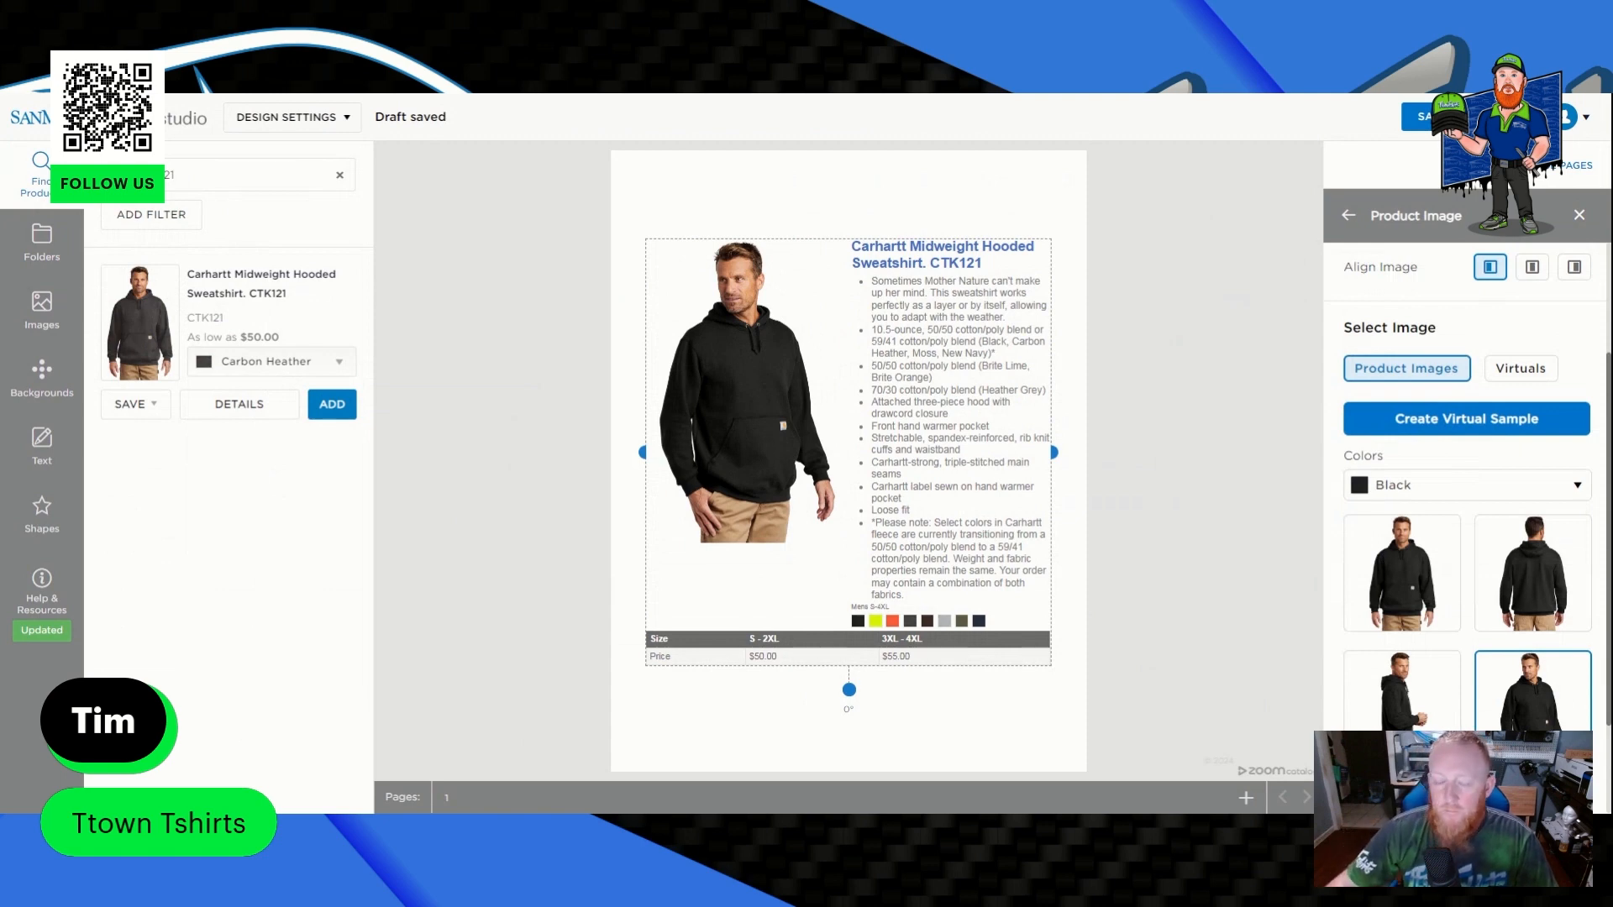
{"action": "left_click", "coordinate": [1462, 429]}
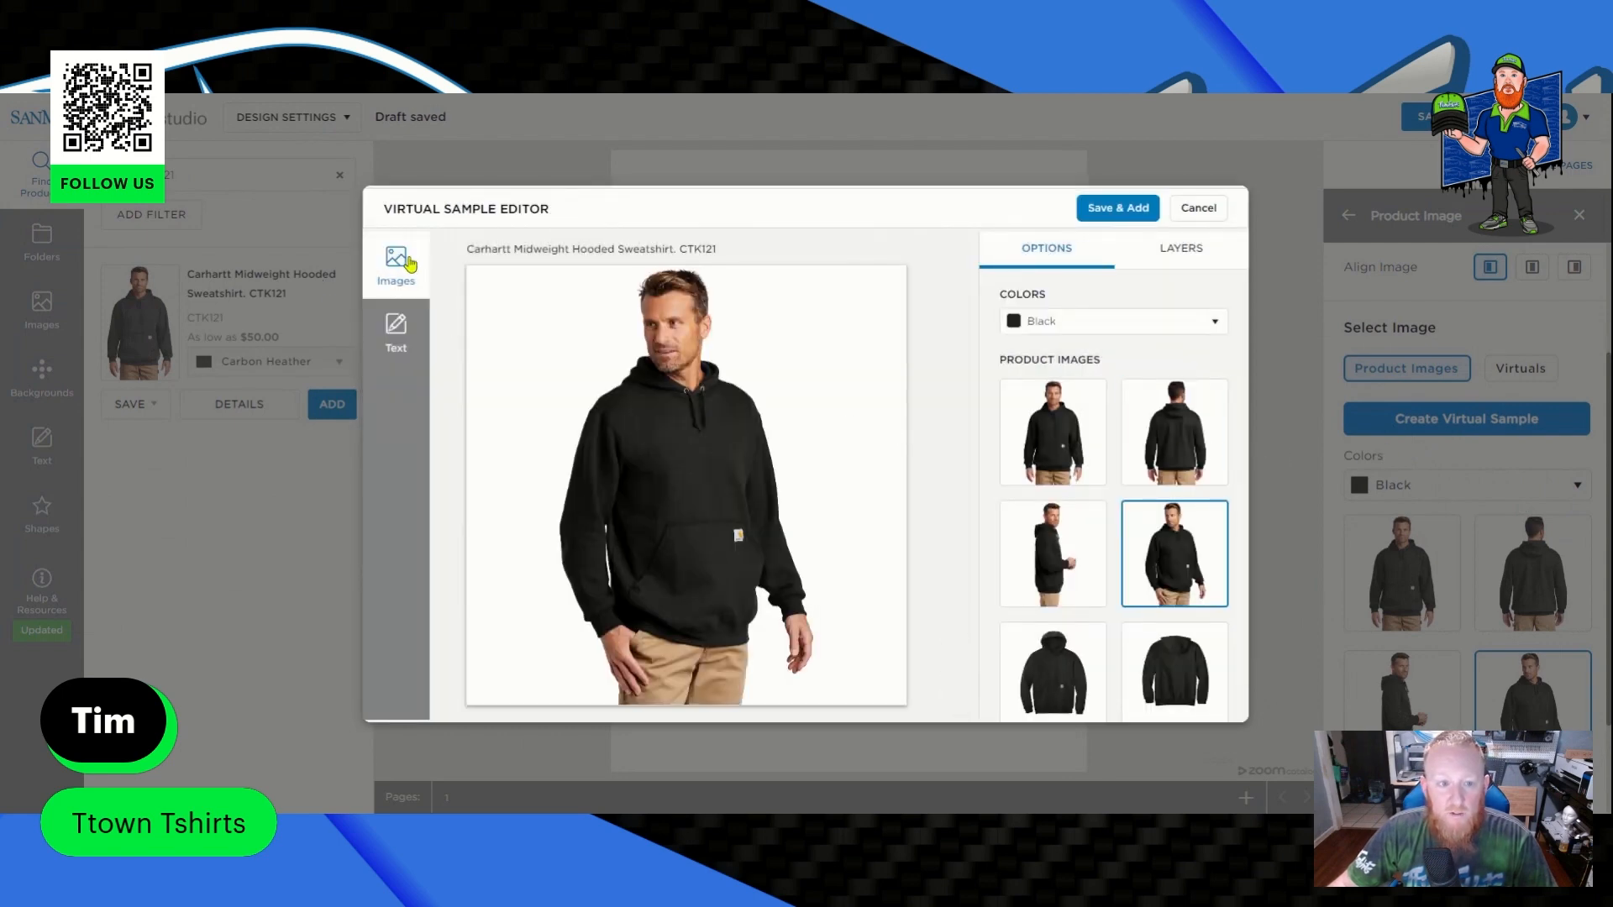
{"action": "left_click", "coordinate": [399, 267]}
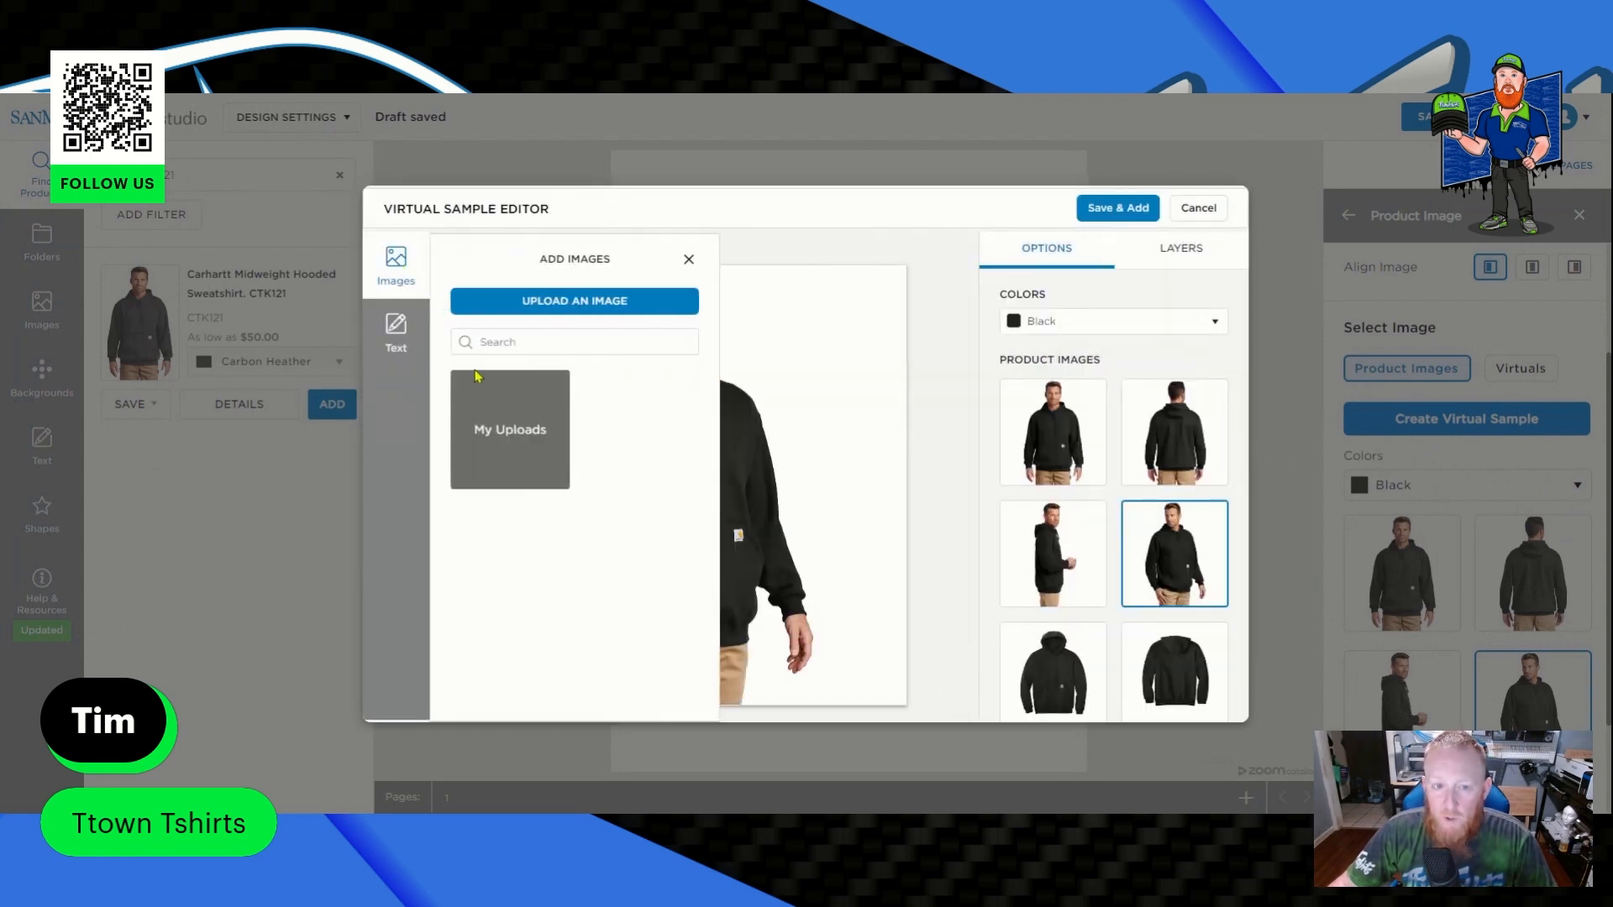
{"action": "left_click", "coordinate": [527, 451]}
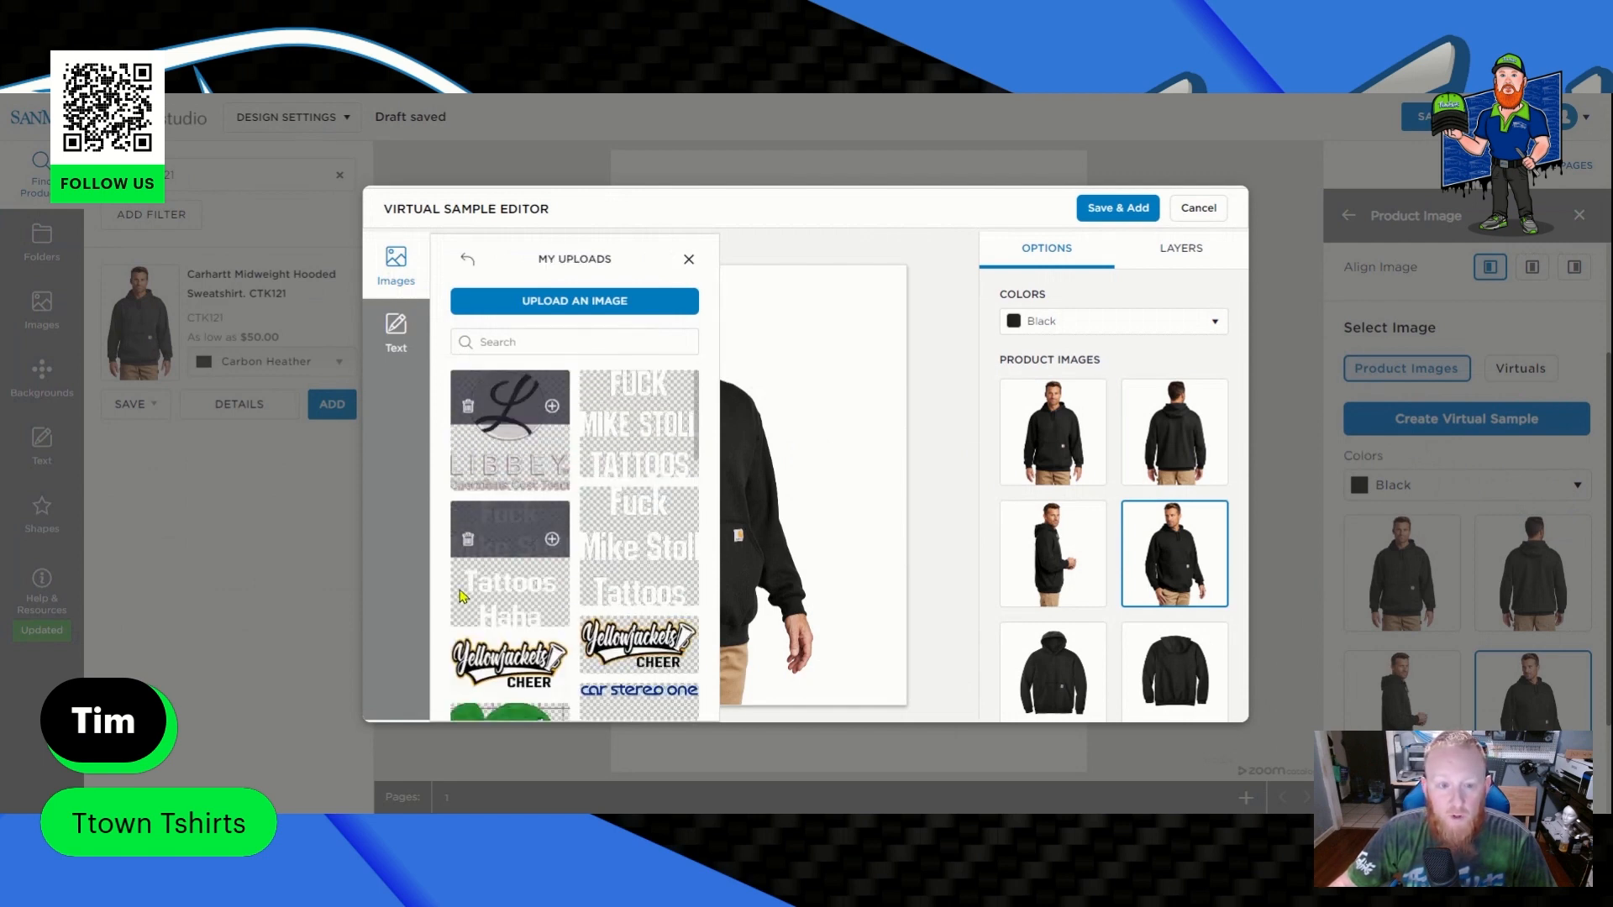
{"action": "scroll", "coordinate": [547, 456], "scroll_direction": "down", "scroll_amount": 3}
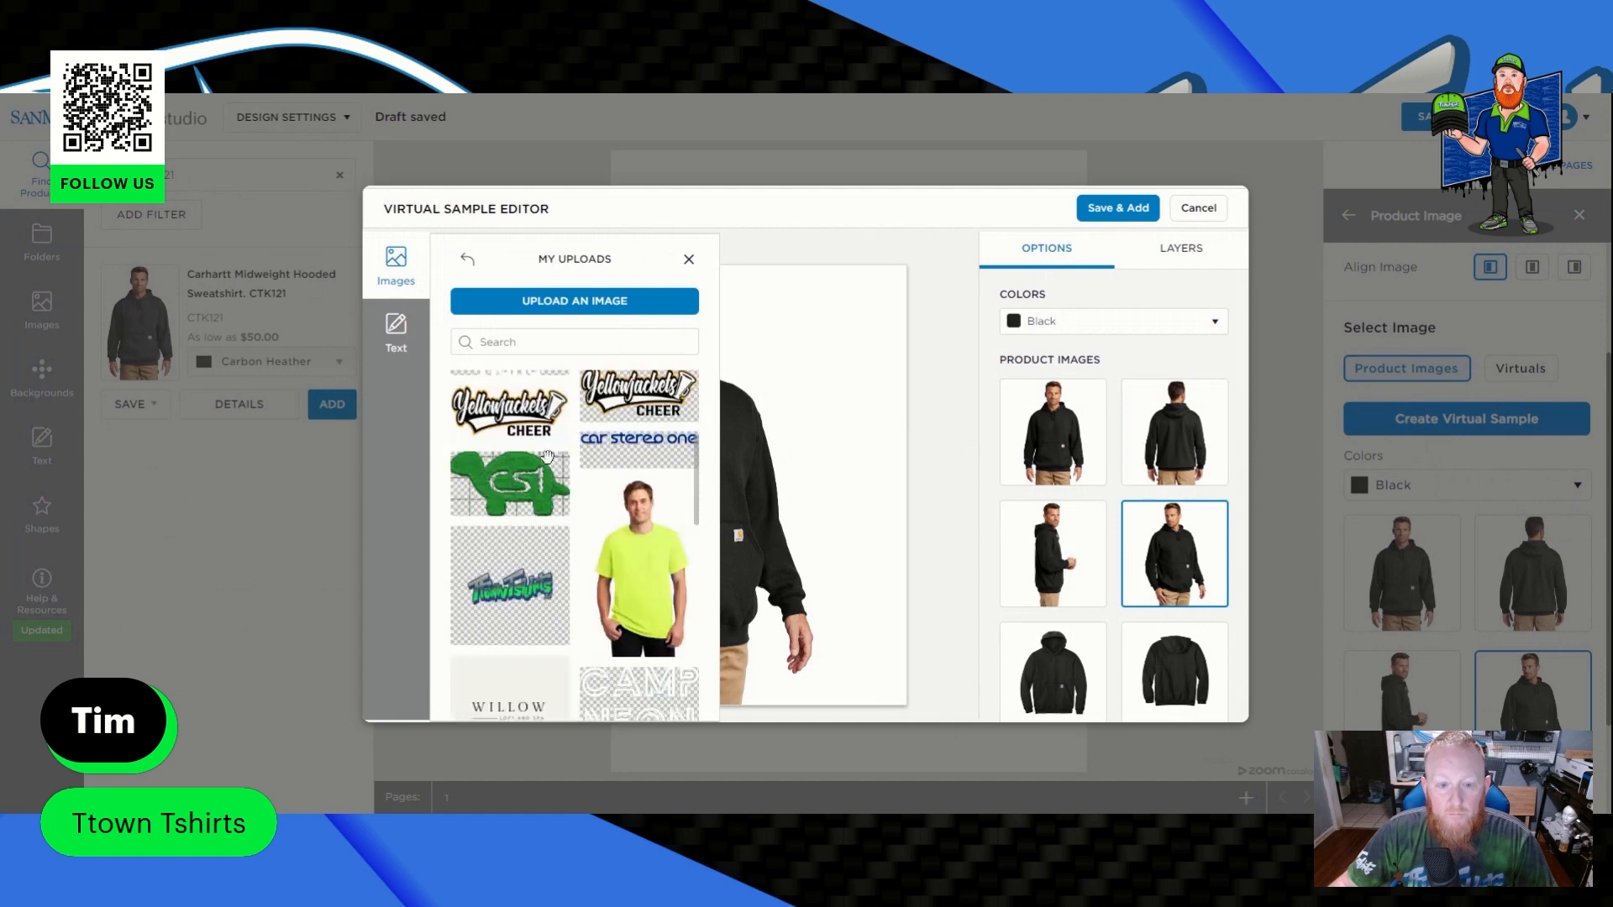
{"action": "scroll", "coordinate": [546, 456], "scroll_direction": "down", "scroll_amount": 5}
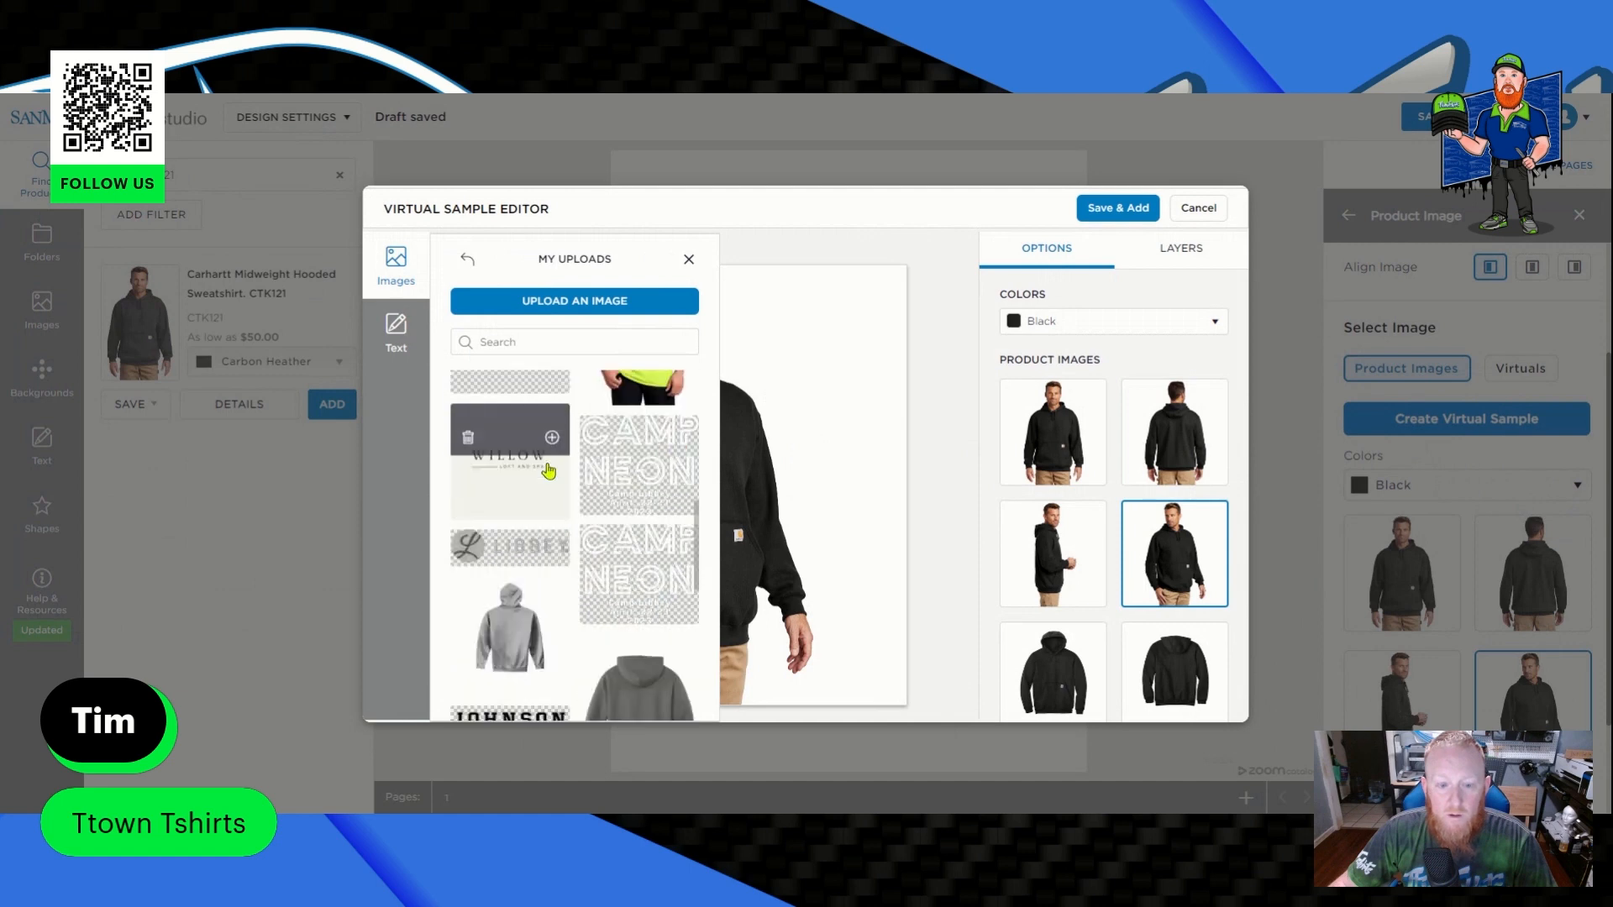
{"action": "scroll", "coordinate": [550, 471], "scroll_direction": "down", "scroll_amount": 10}
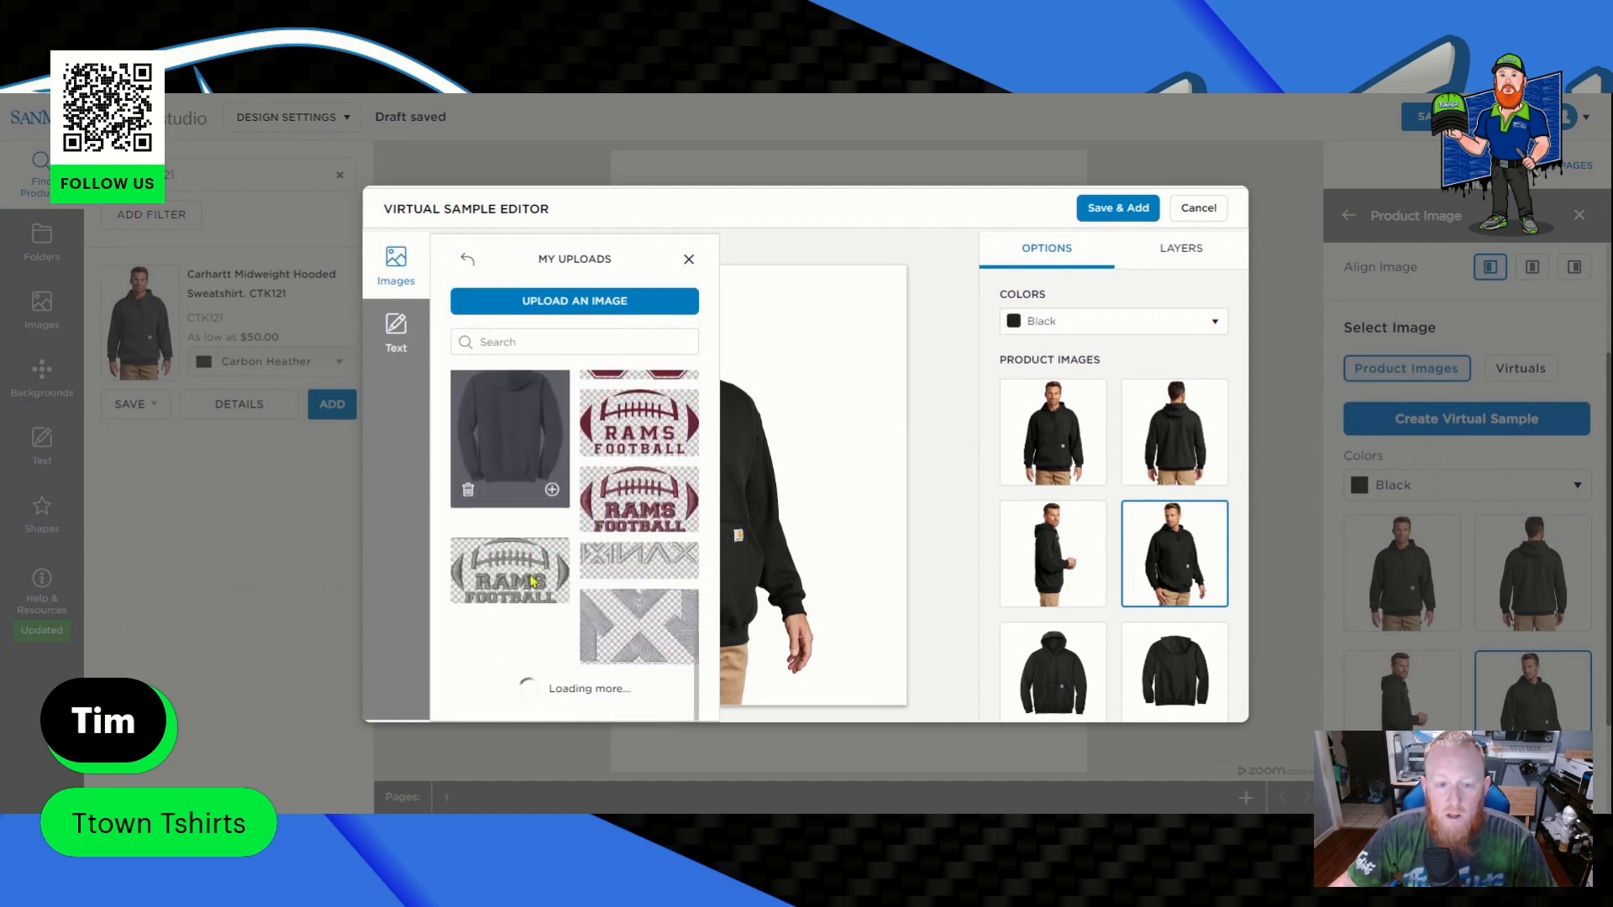
{"action": "left_click", "coordinate": [637, 498]}
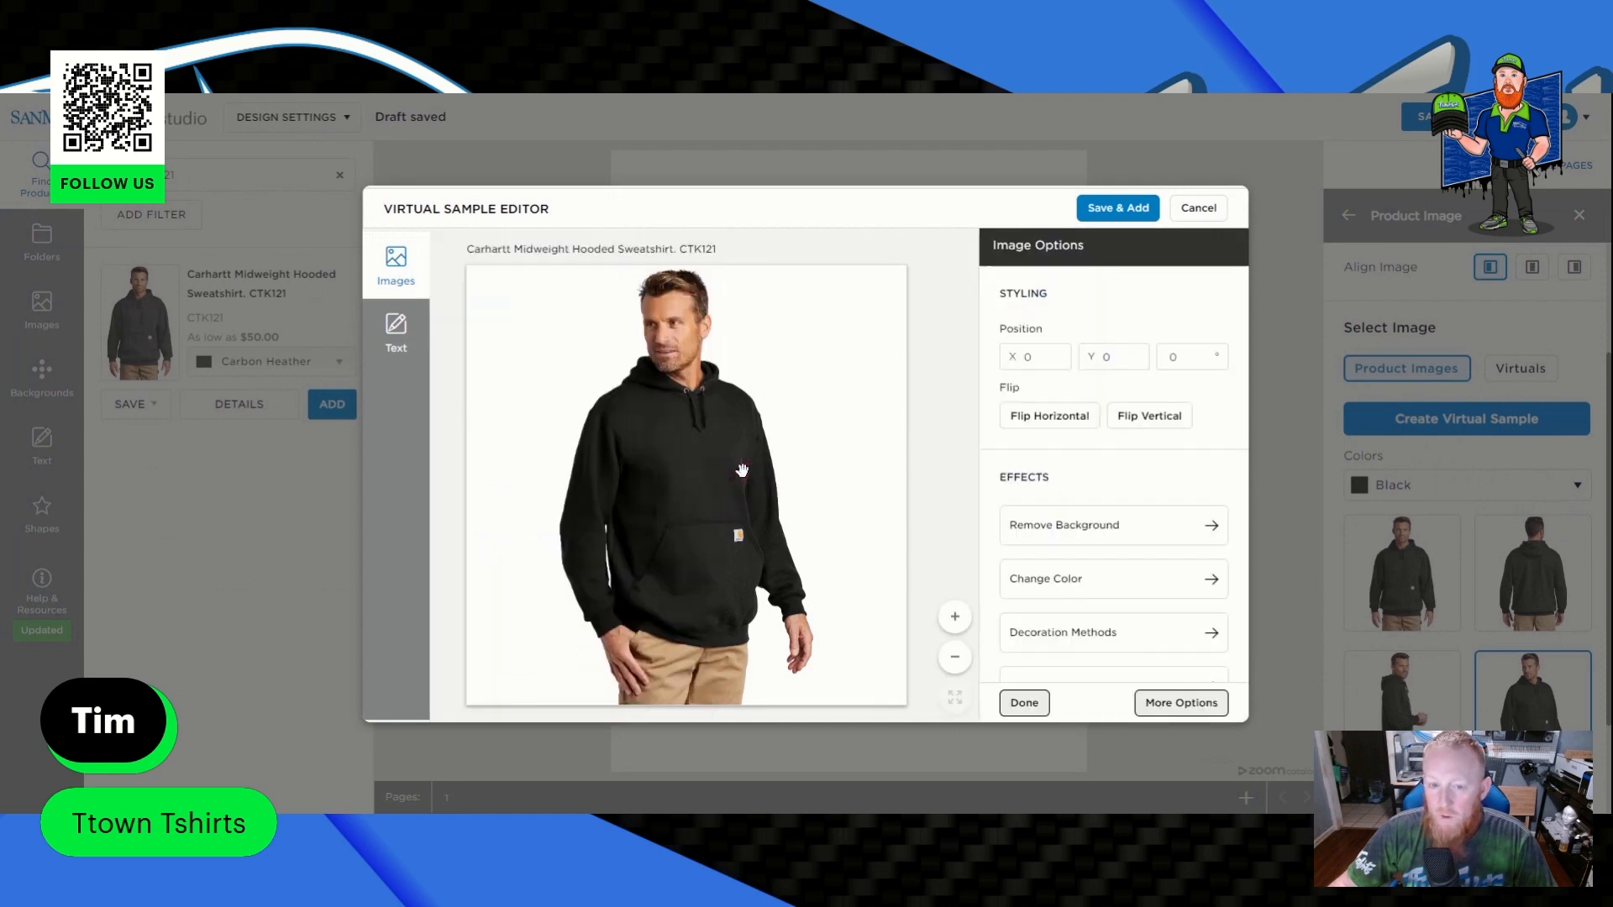
Place the Rams Football logo on the sweatshirt's chest and save the virtual sample to the flyer.
{"action": "left_click_drag", "start_coordinate": [616, 532], "coordinate": [709, 463]}
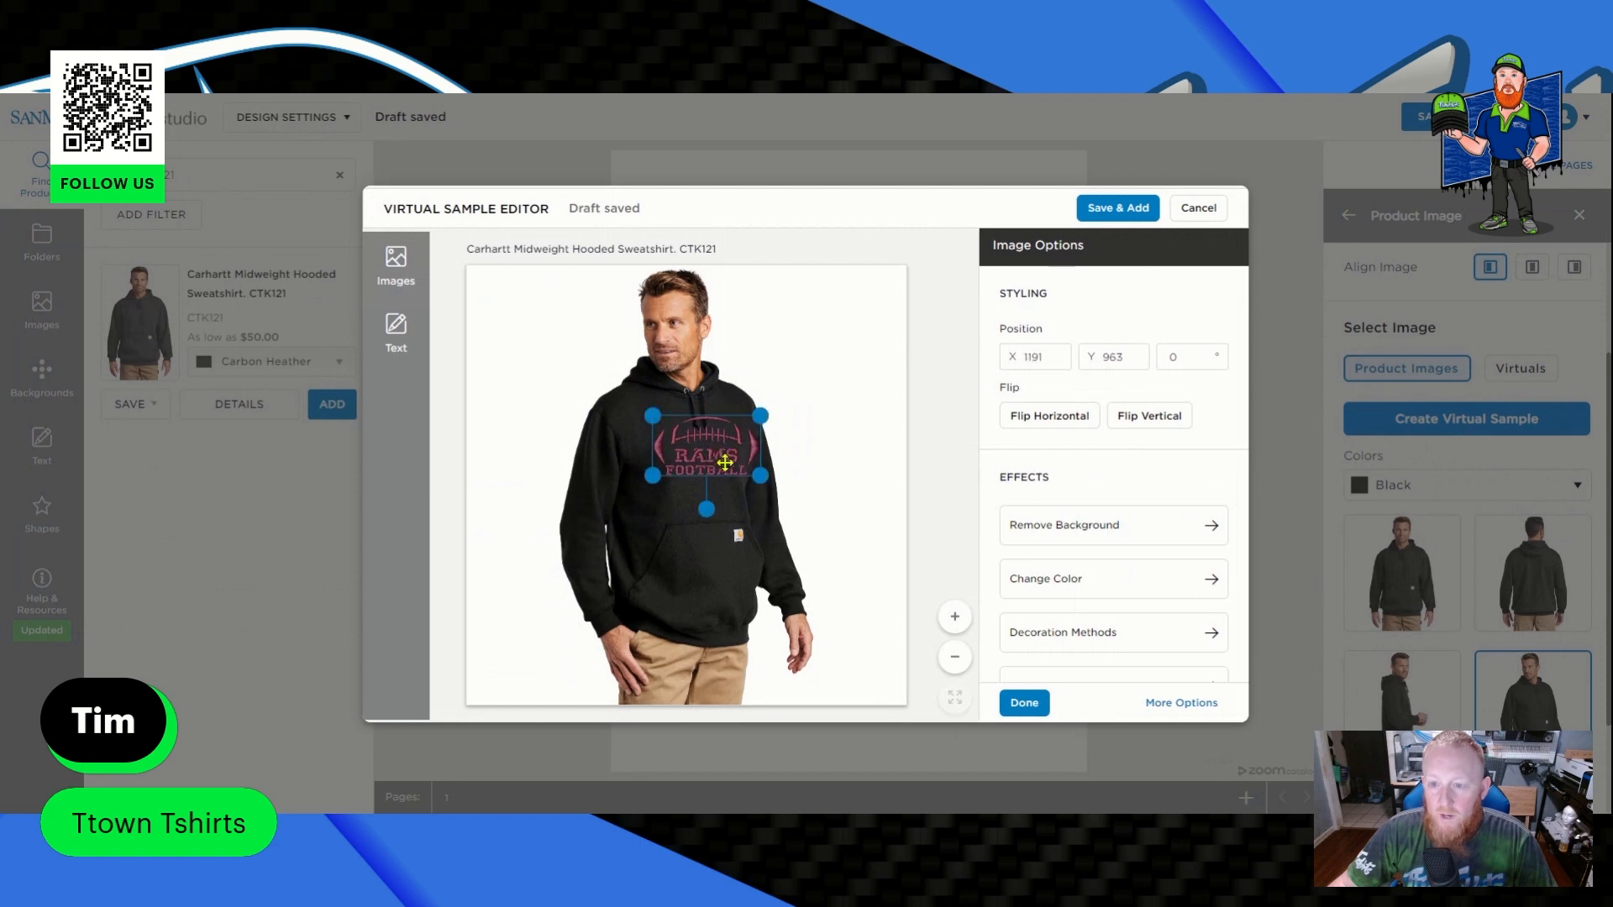
{"action": "left_click", "coordinate": [1023, 702]}
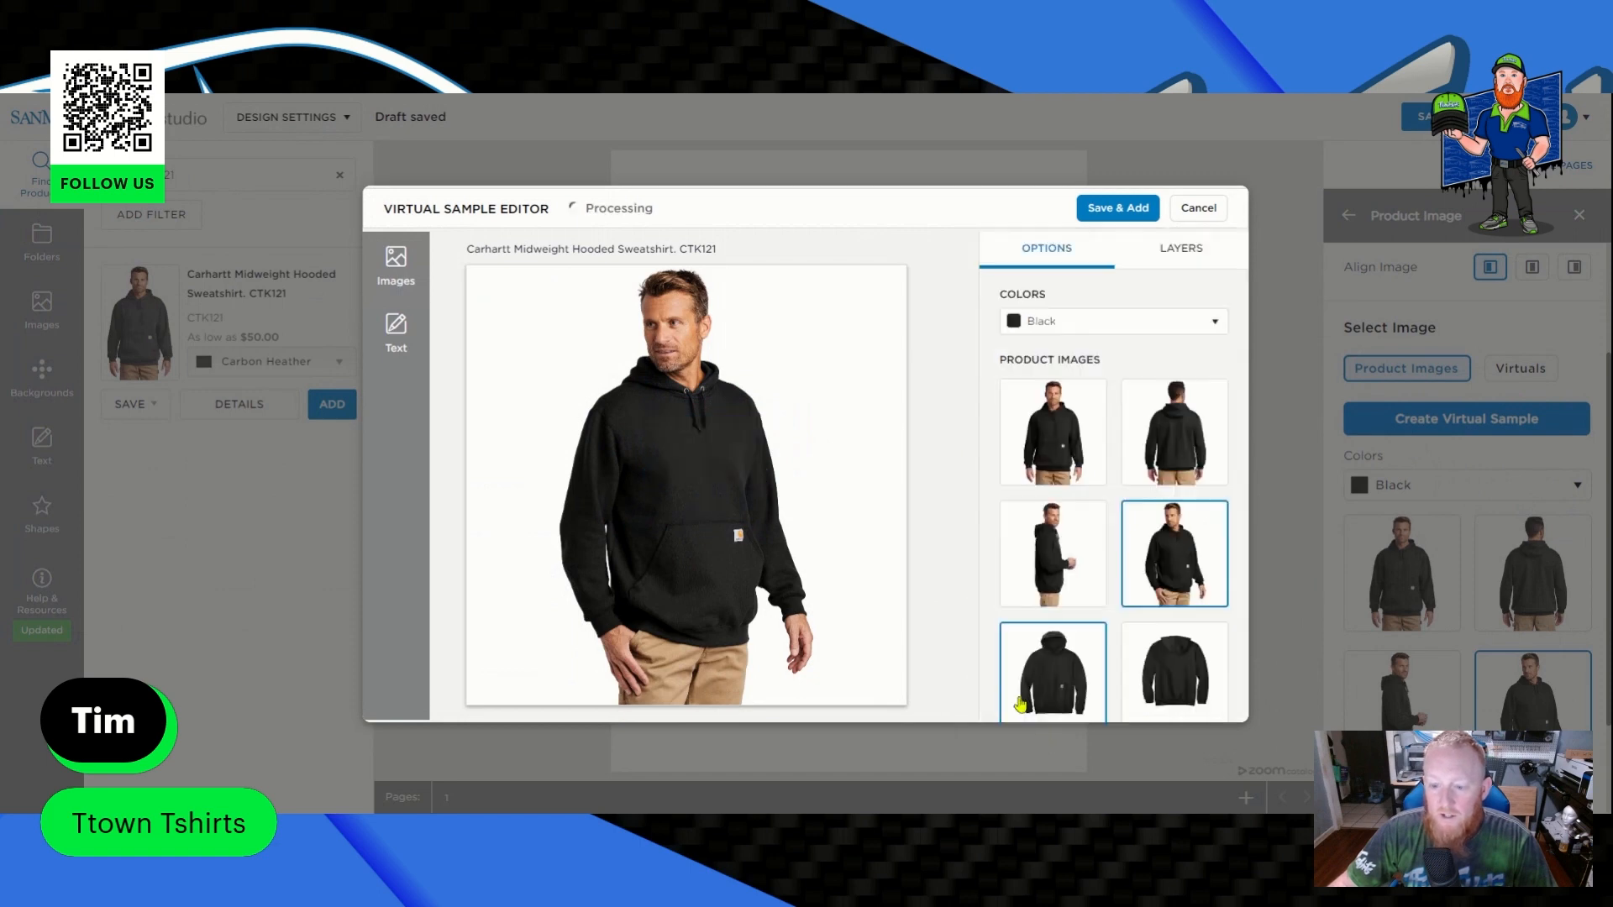
{"action": "left_click", "coordinate": [1124, 212]}
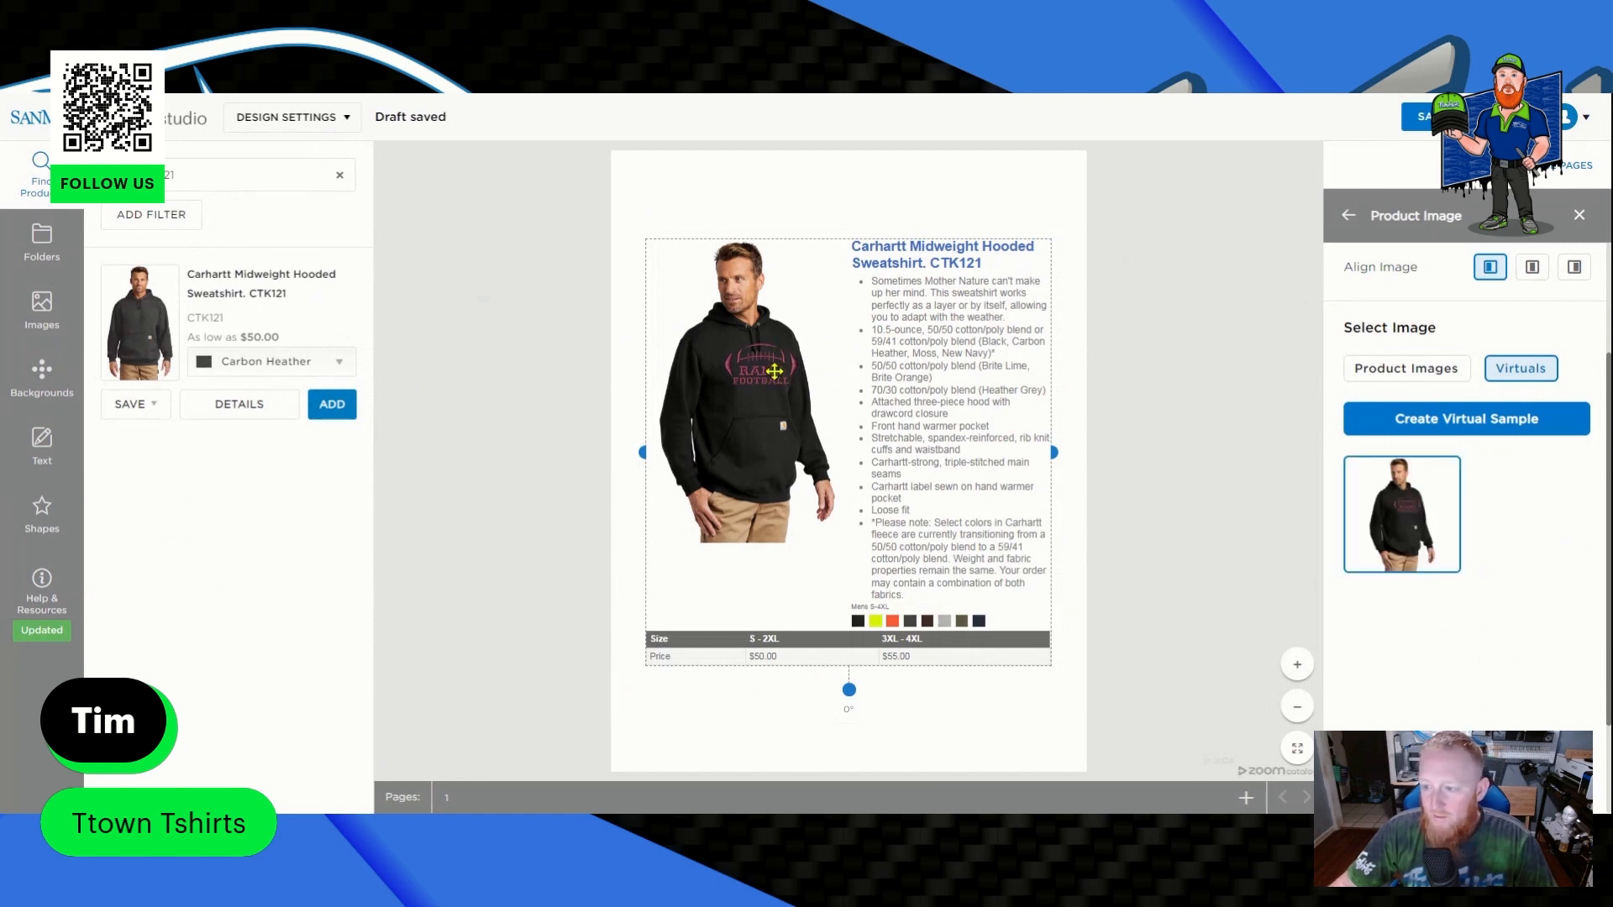
Switch the flyer's product image back to the plain black angled front-view photo without the logo.
{"action": "left_click", "coordinate": [1401, 375]}
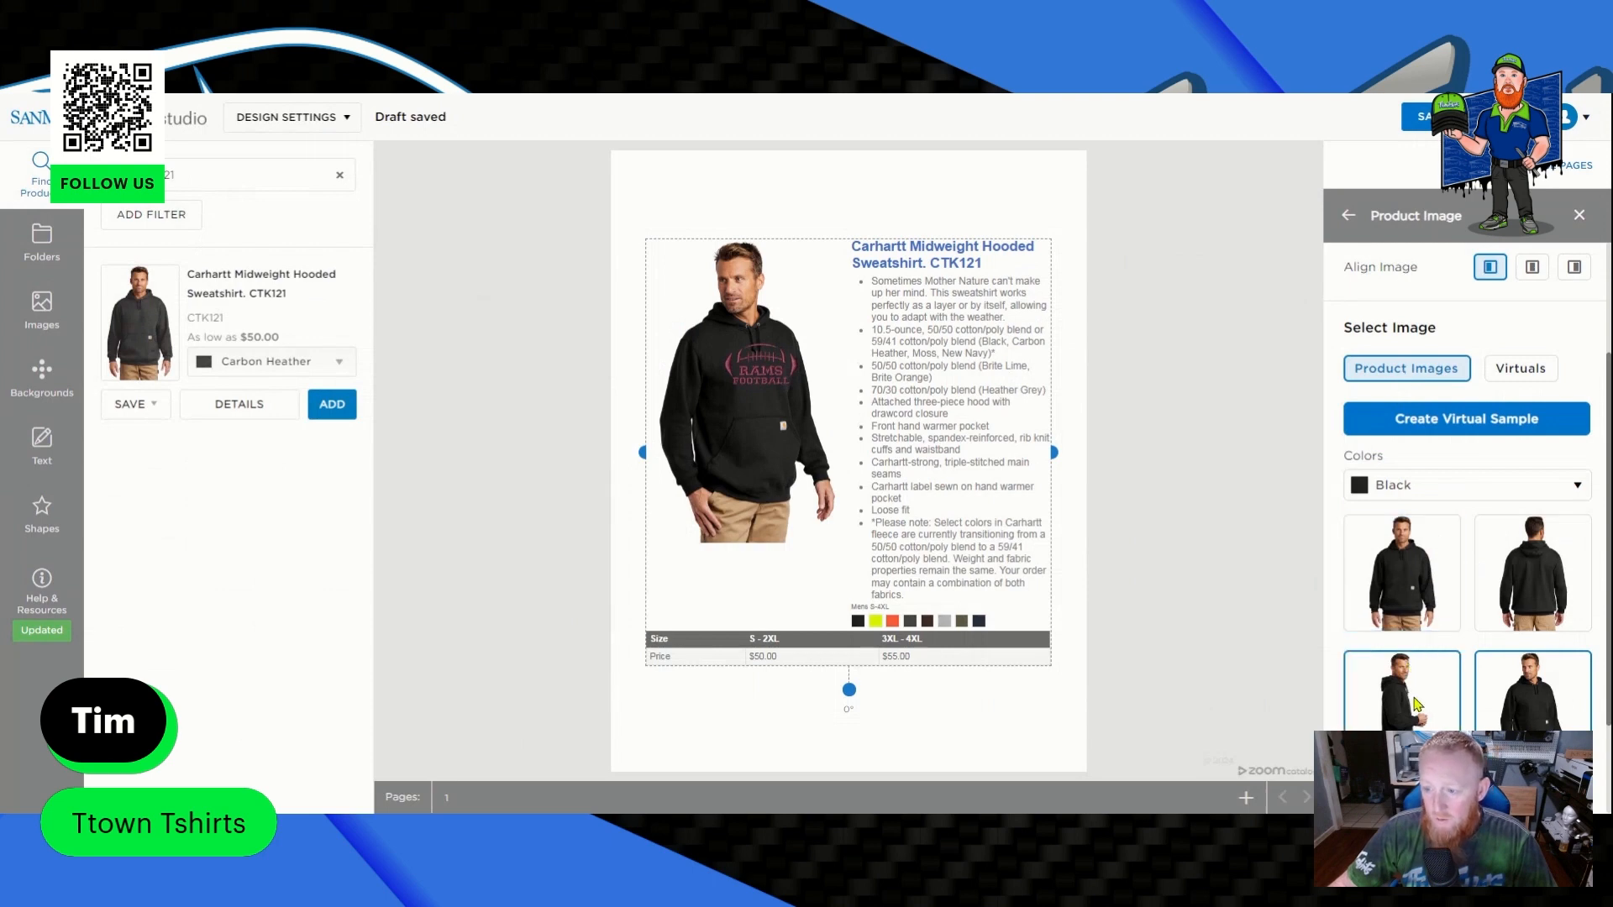
{"action": "left_click", "coordinate": [1501, 716]}
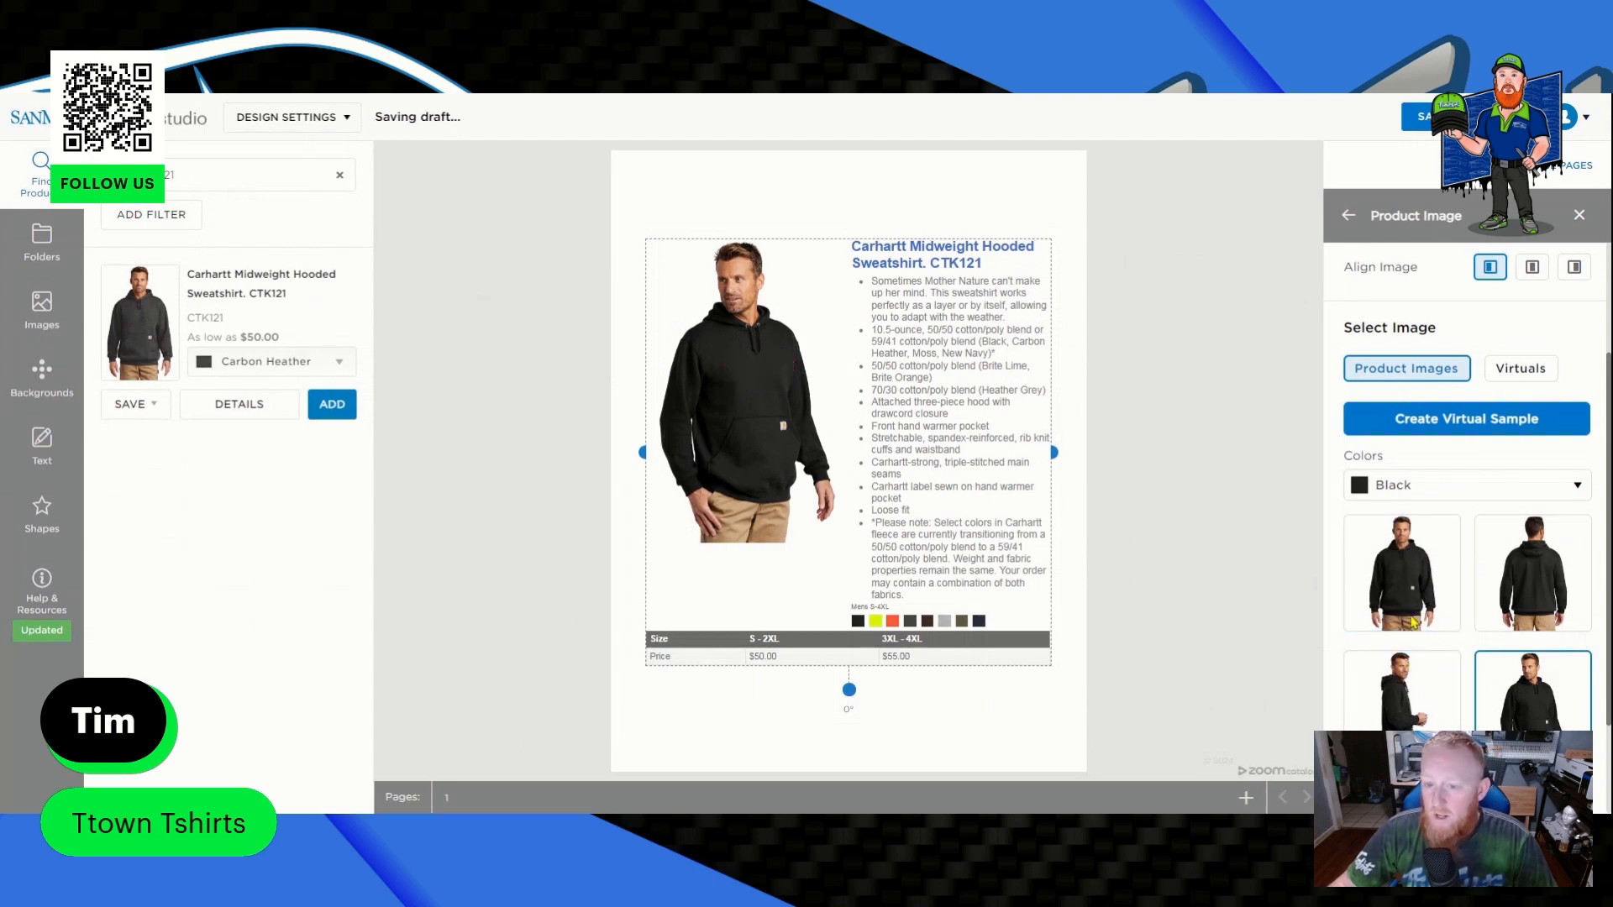
{"action": "left_click", "coordinate": [1349, 216]}
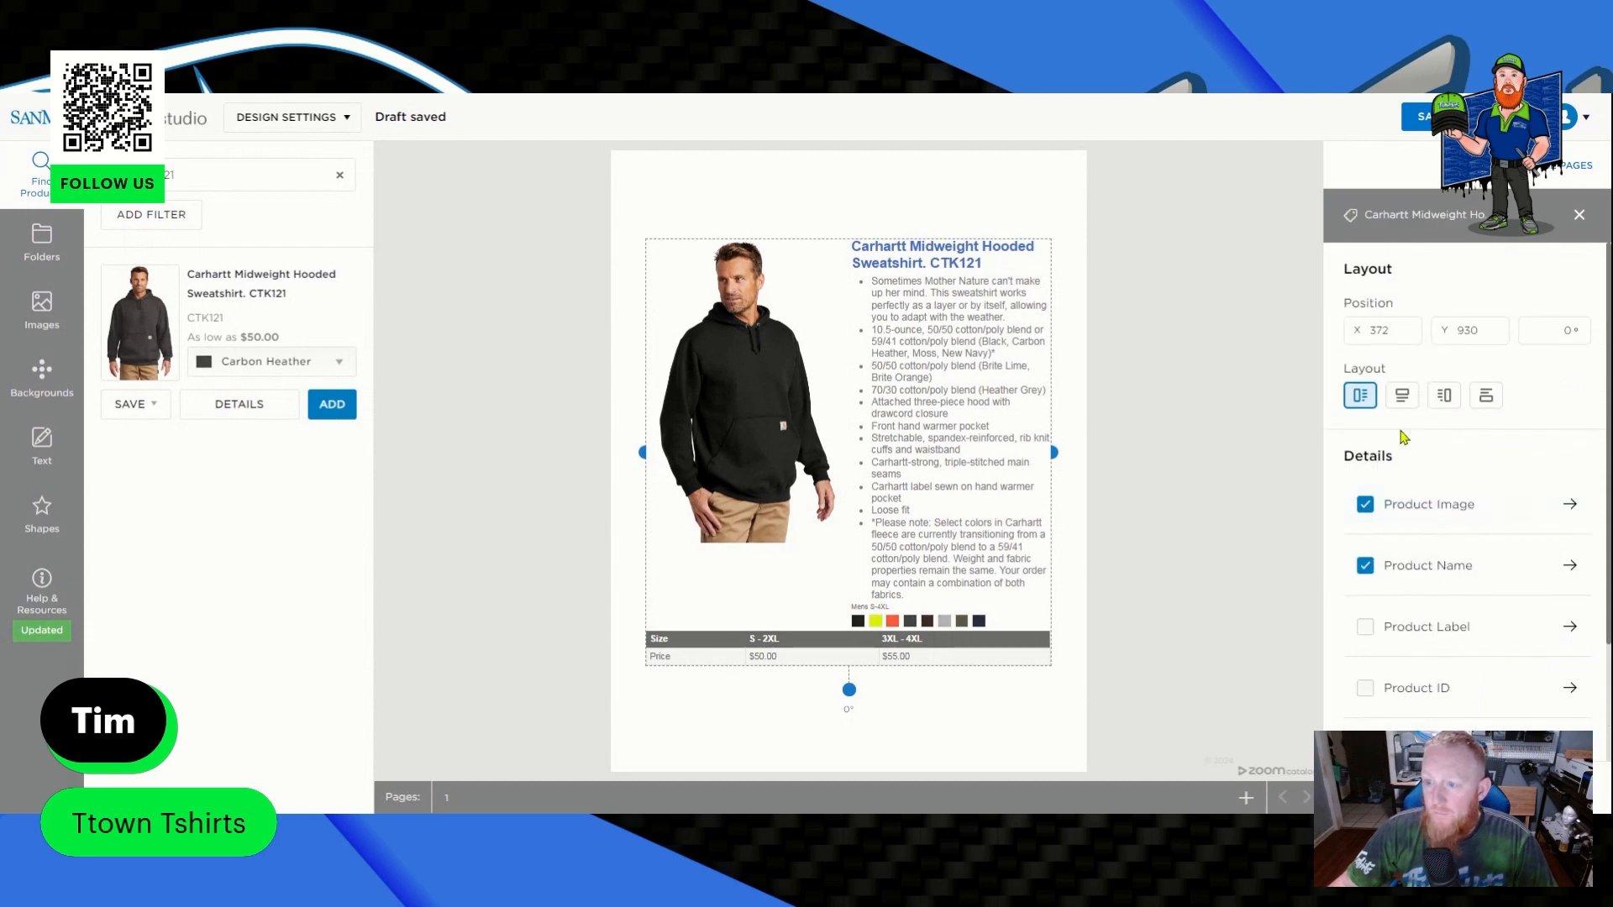
Try the product layouts with the image above, right of and below the text, and return to the image-left layout.
{"action": "left_click", "coordinate": [1401, 402]}
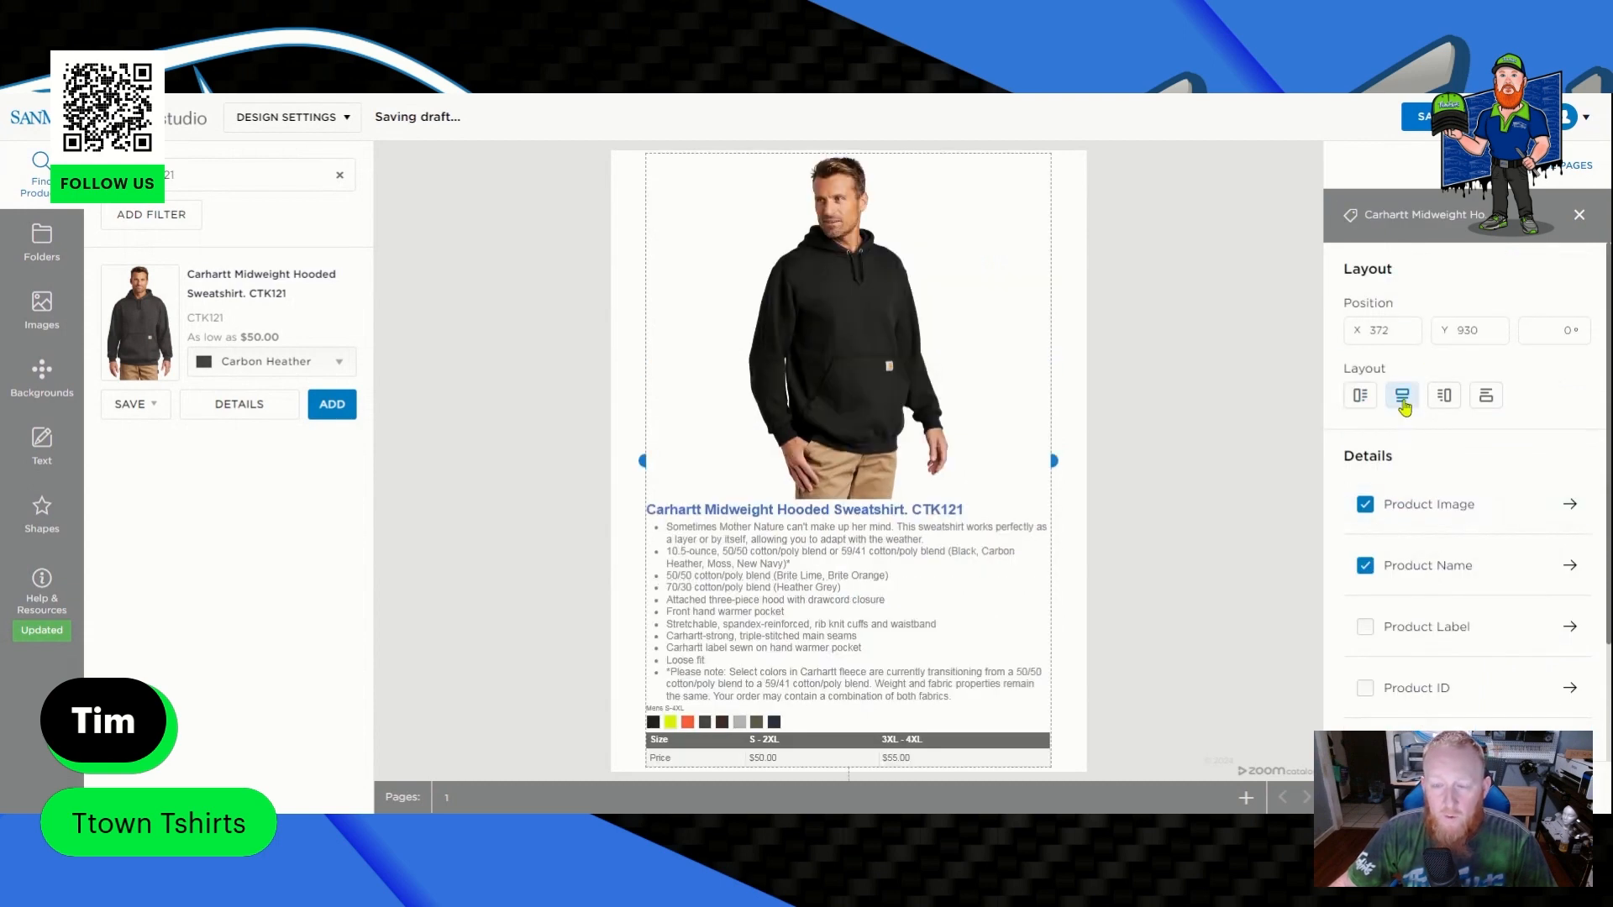
{"action": "left_click", "coordinate": [1444, 398]}
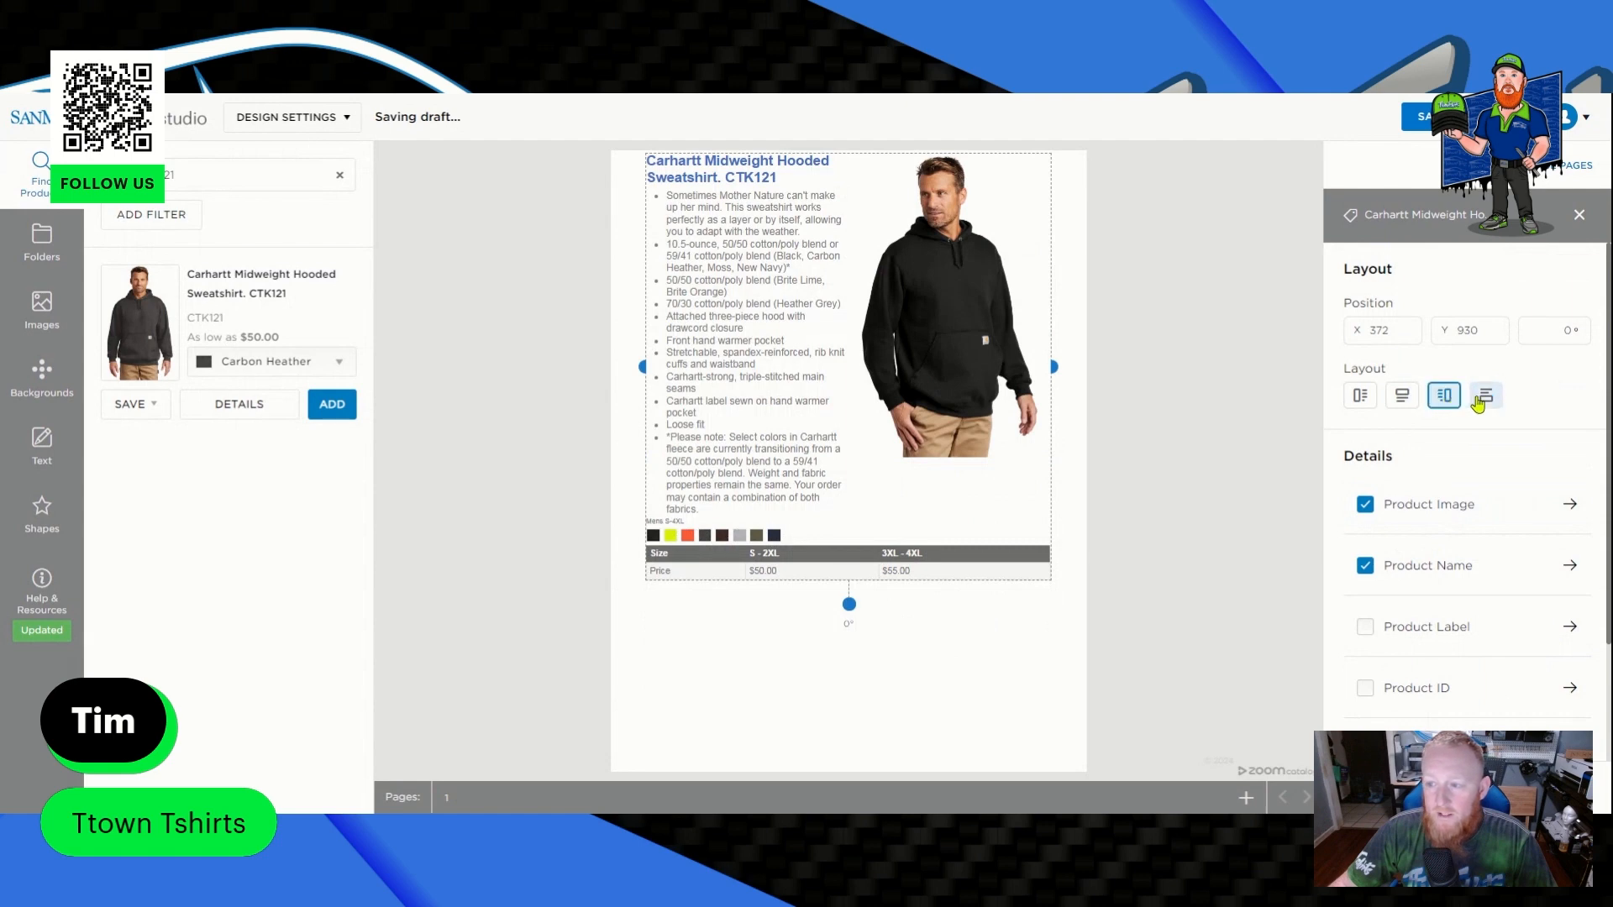
{"action": "left_click", "coordinate": [1483, 398]}
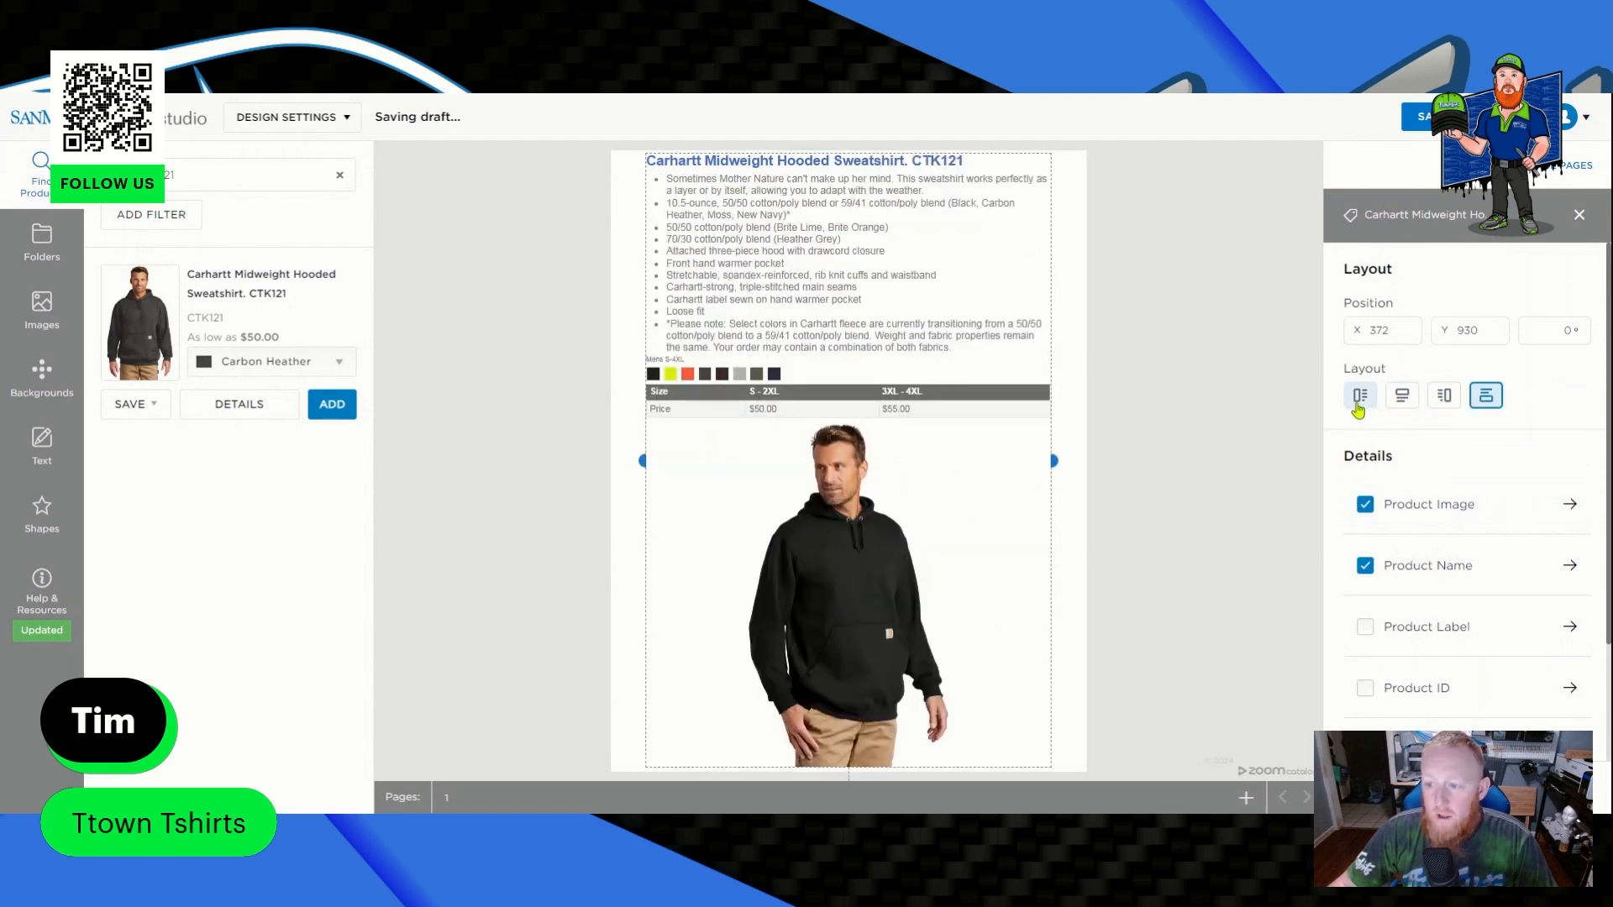
{"action": "left_click", "coordinate": [1358, 405]}
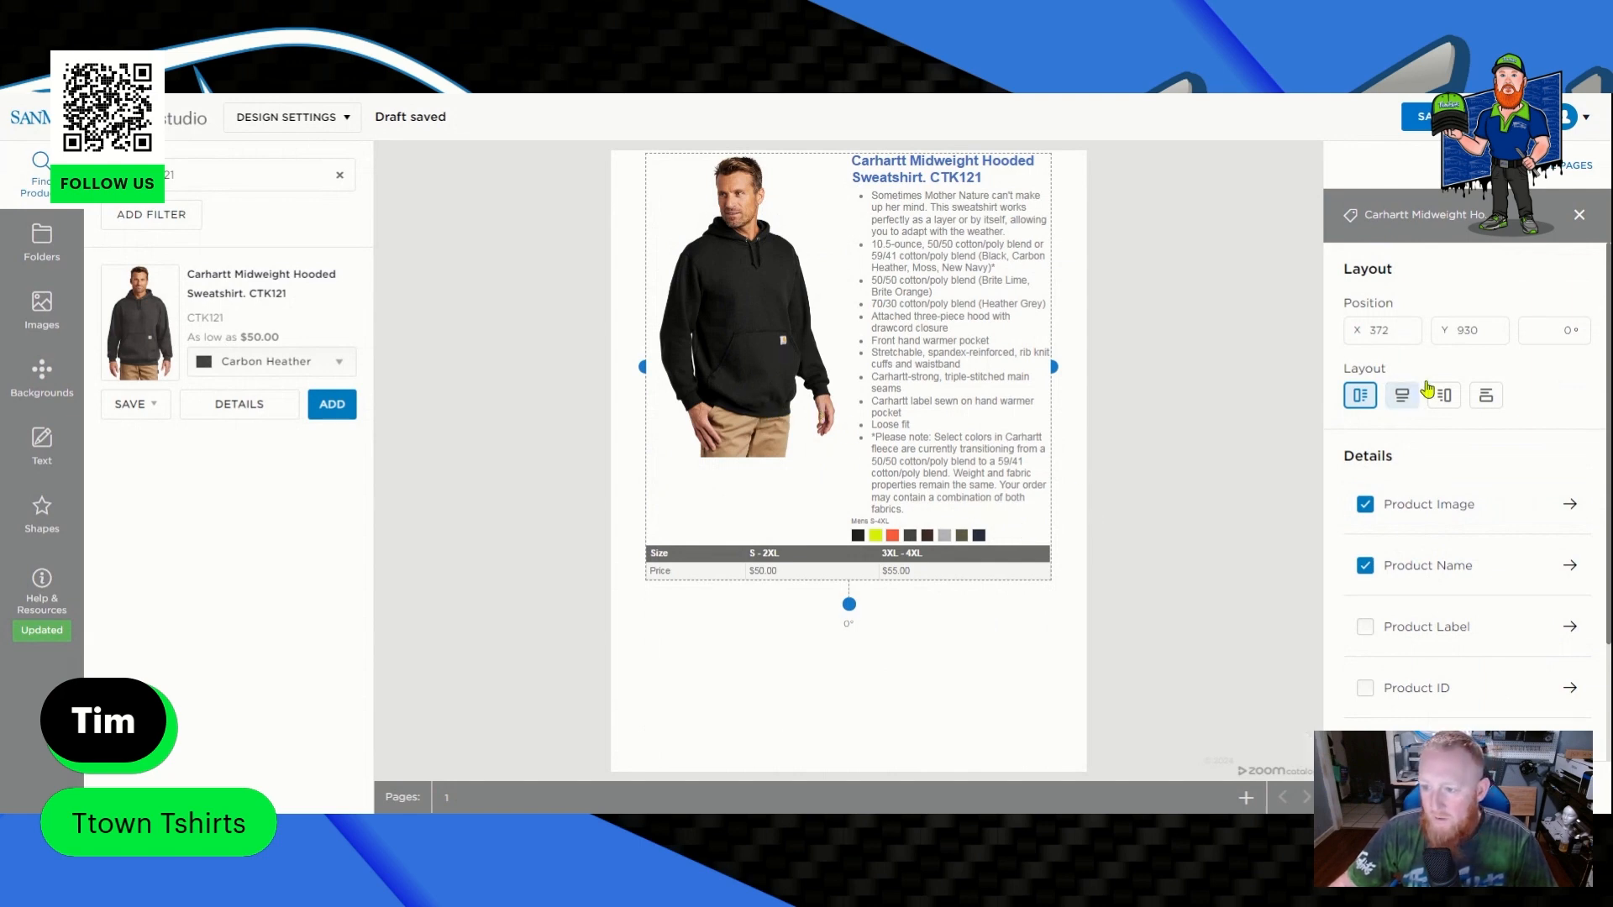
{"action": "left_click", "coordinate": [1401, 394]}
{"action": "left_click", "coordinate": [1444, 395]}
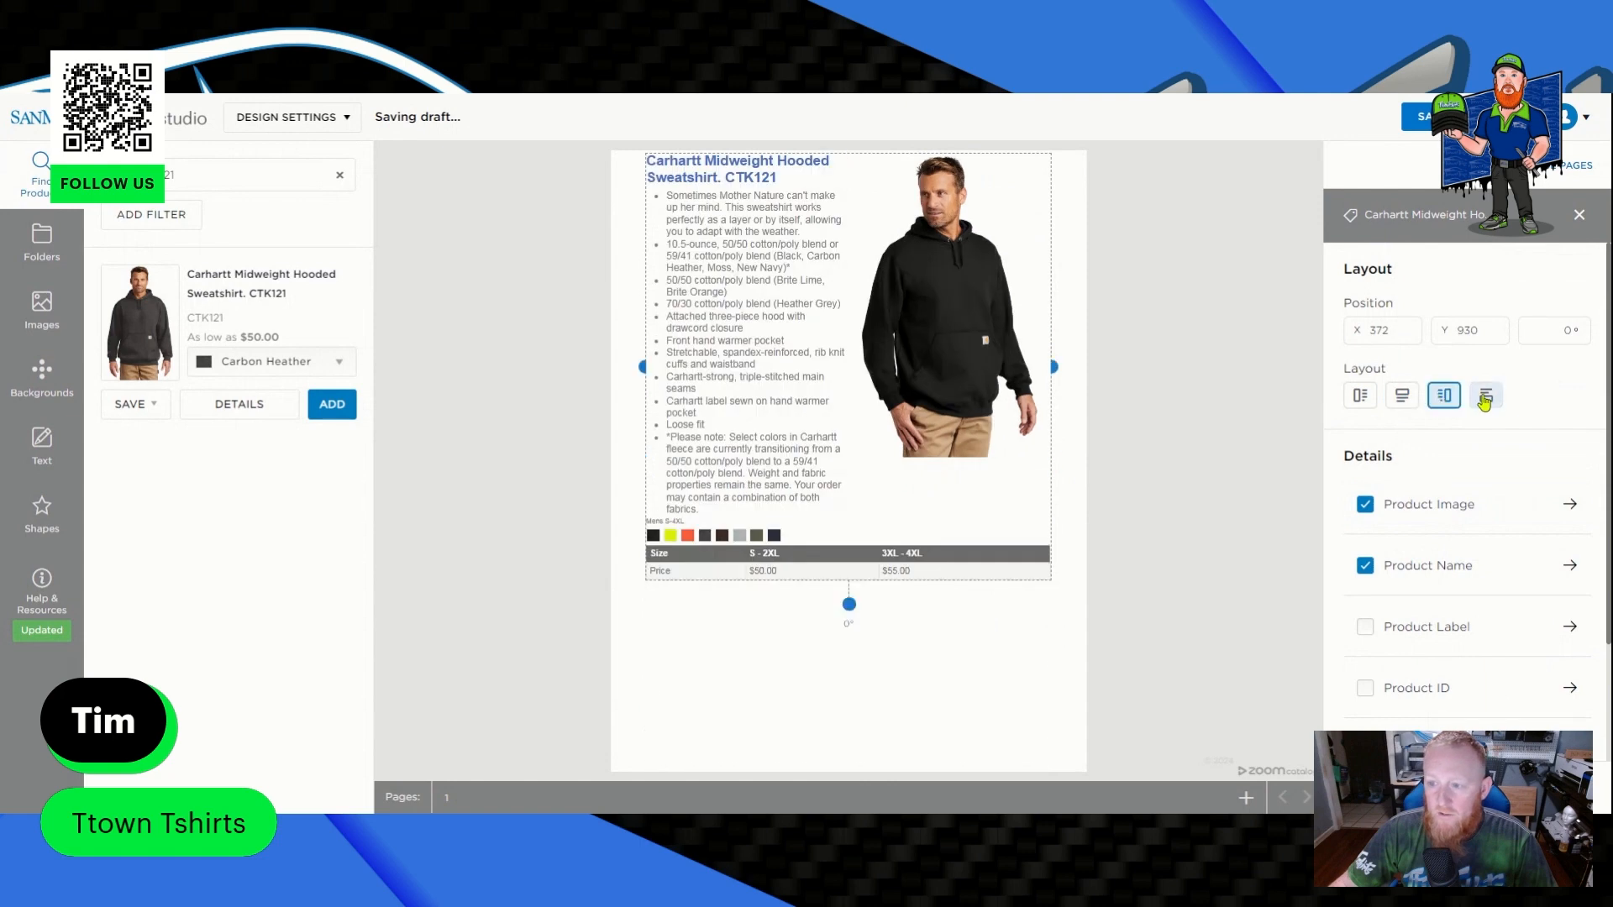
{"action": "left_click", "coordinate": [1485, 395]}
{"action": "left_click", "coordinate": [1360, 395]}
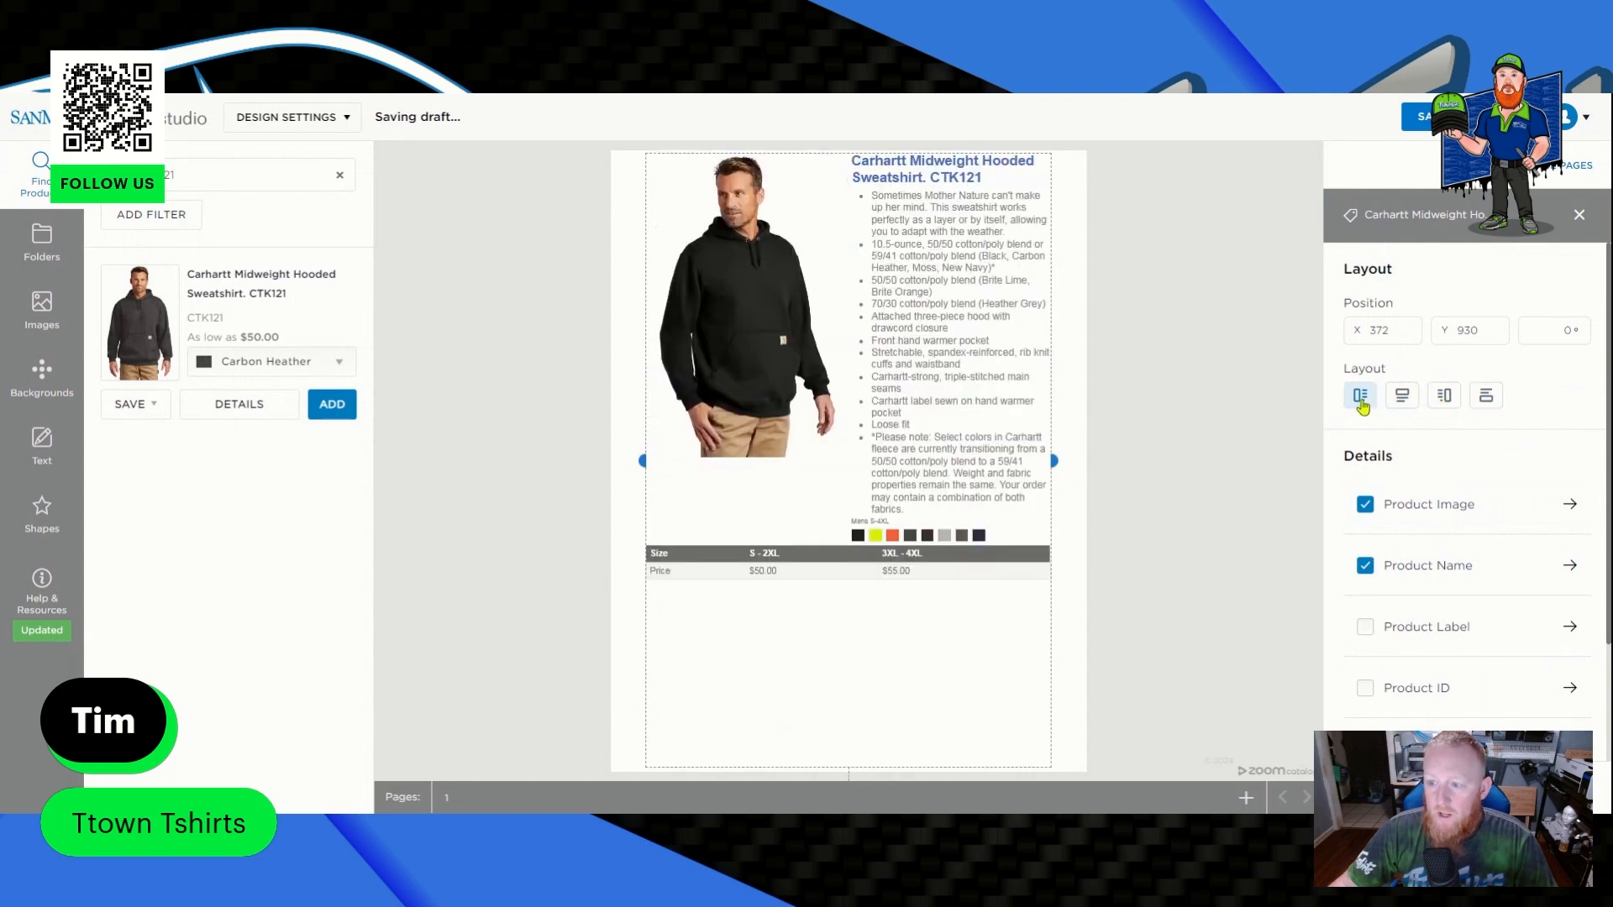
Append a word to the sweatshirt's product name on the flyer, trying "sample" and replacing it with "youtube".
{"action": "left_click", "coordinate": [1423, 576]}
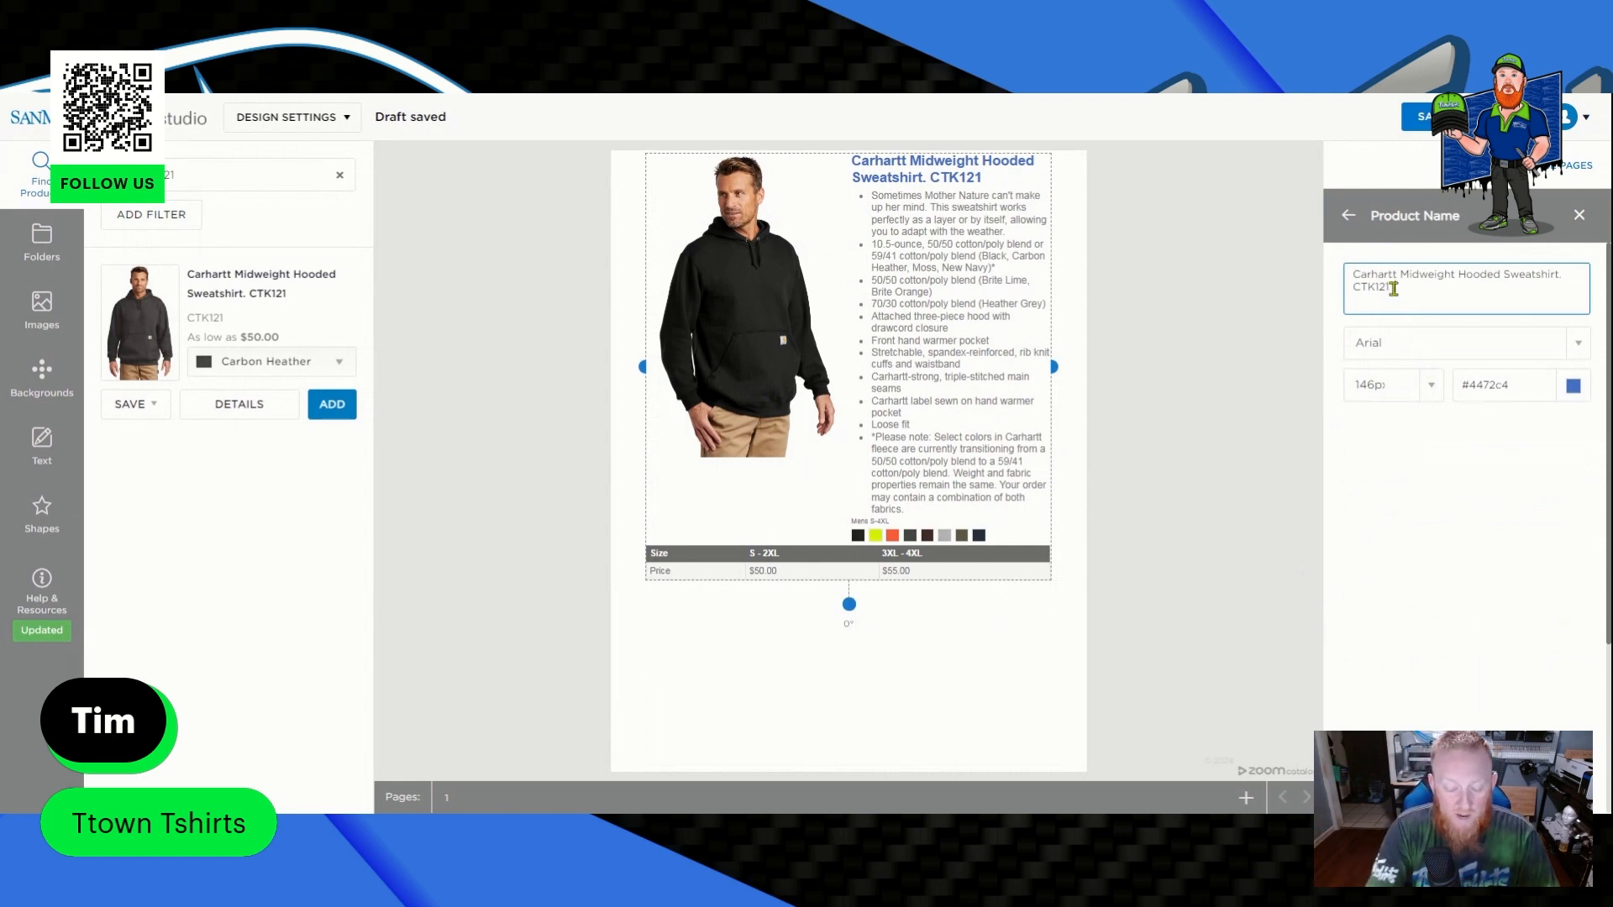
{"action": "type", "text": "sa"}
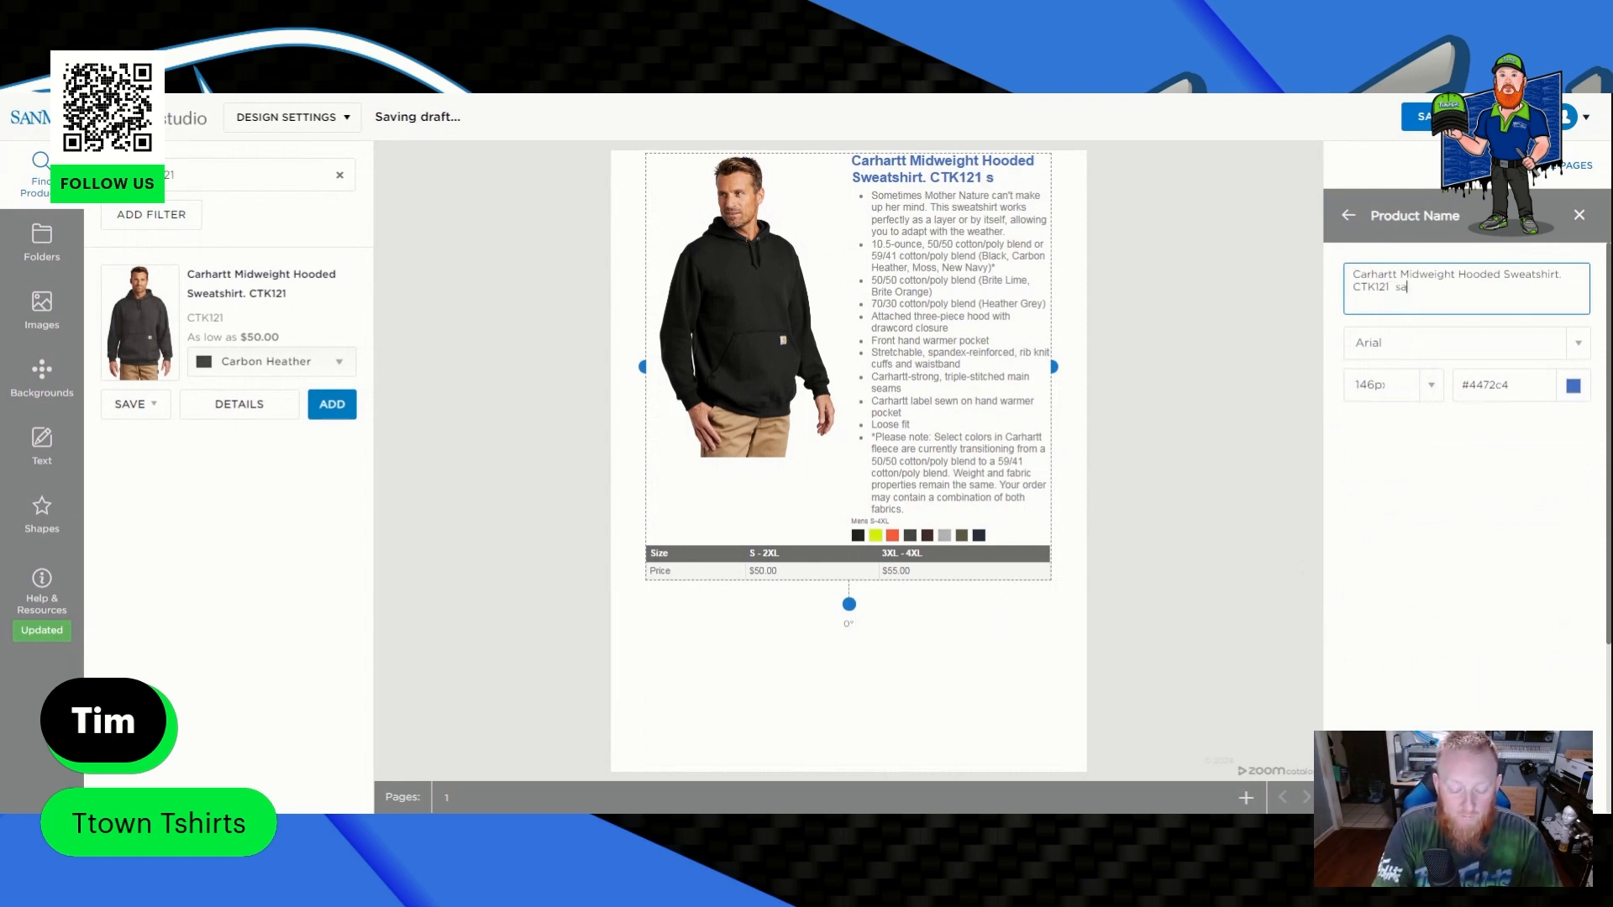
{"action": "type", "text": "mple"}
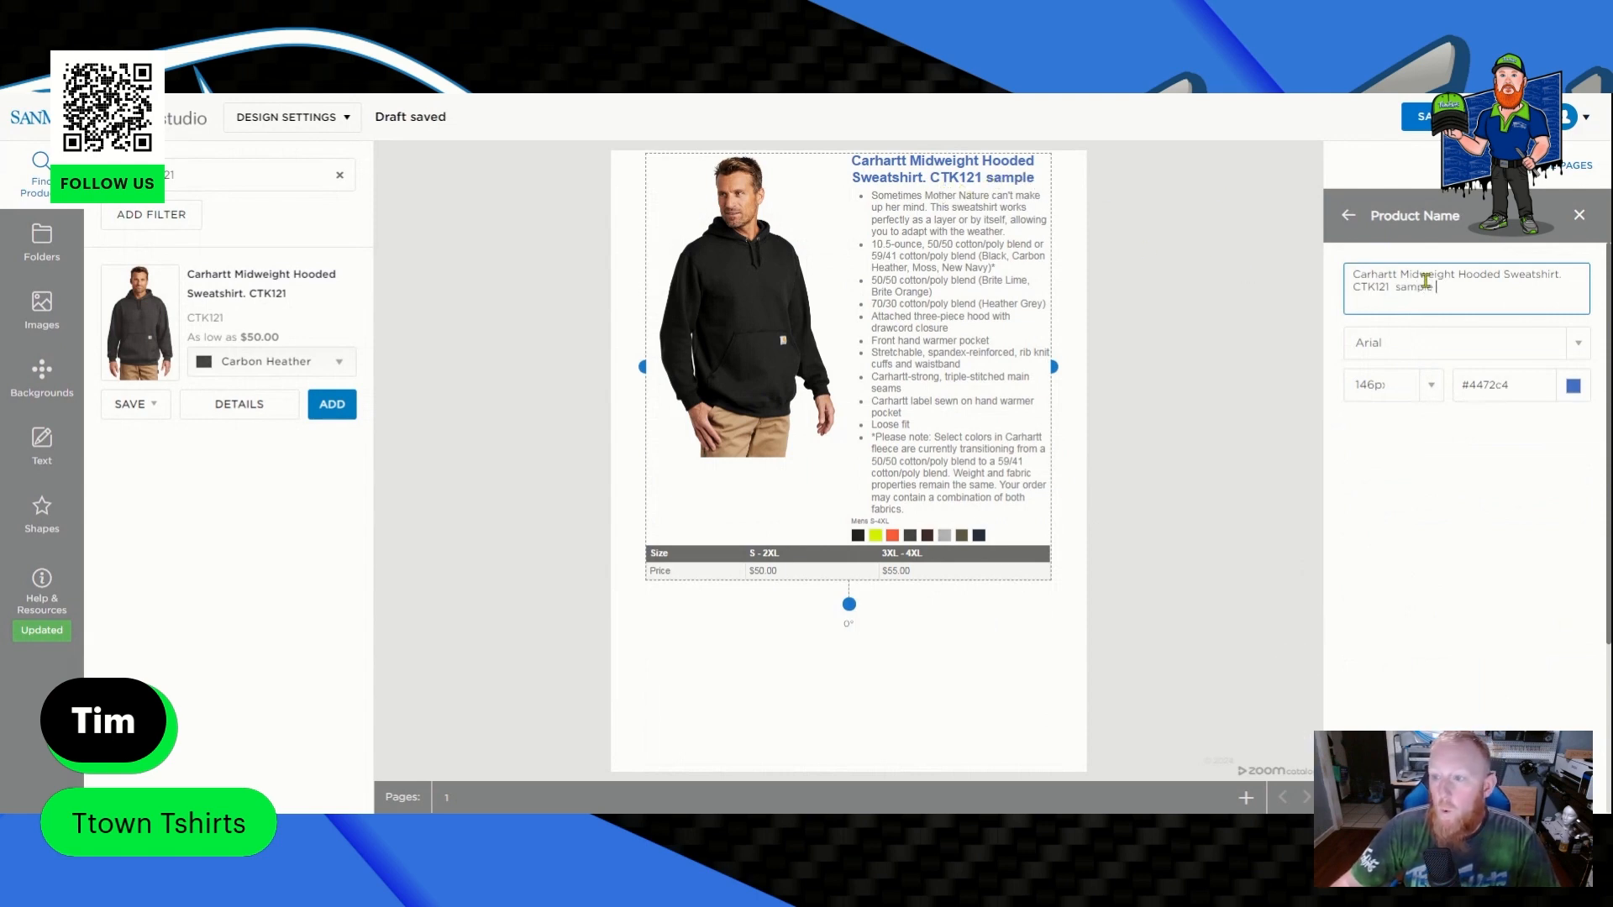
{"action": "key", "text": "BackSpace"}
{"action": "key", "text": "BackSpace"}
{"action": "key", "text": "BackSpace"}
{"action": "key", "text": "BackSpace"}
{"action": "key", "text": "BackSpace"}
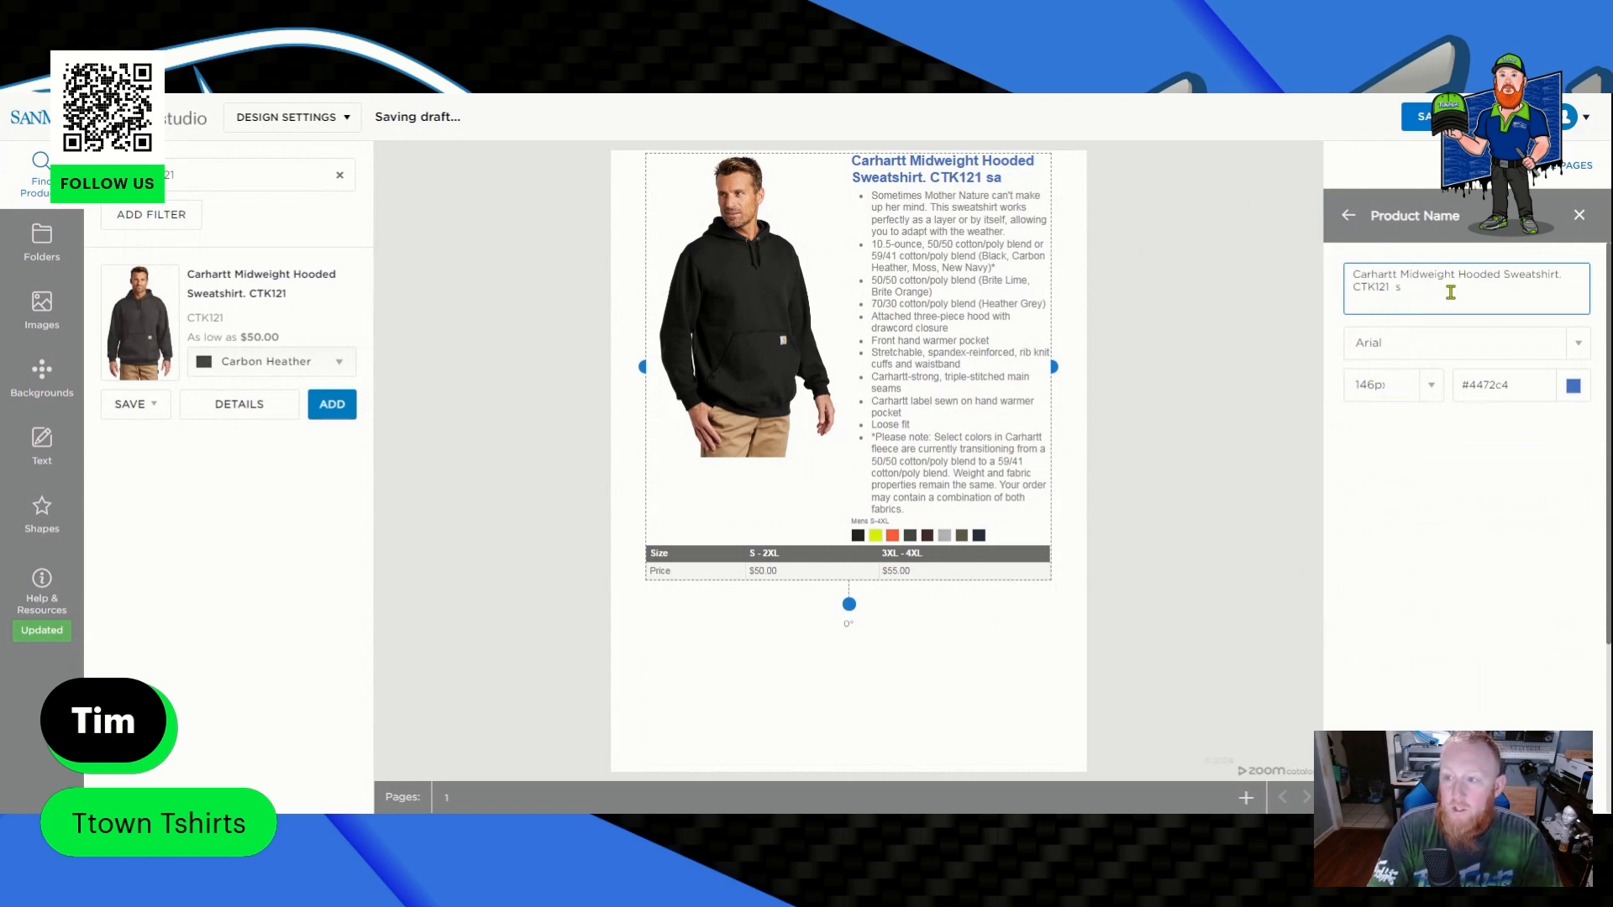
{"action": "type", "text": "youtub e"}
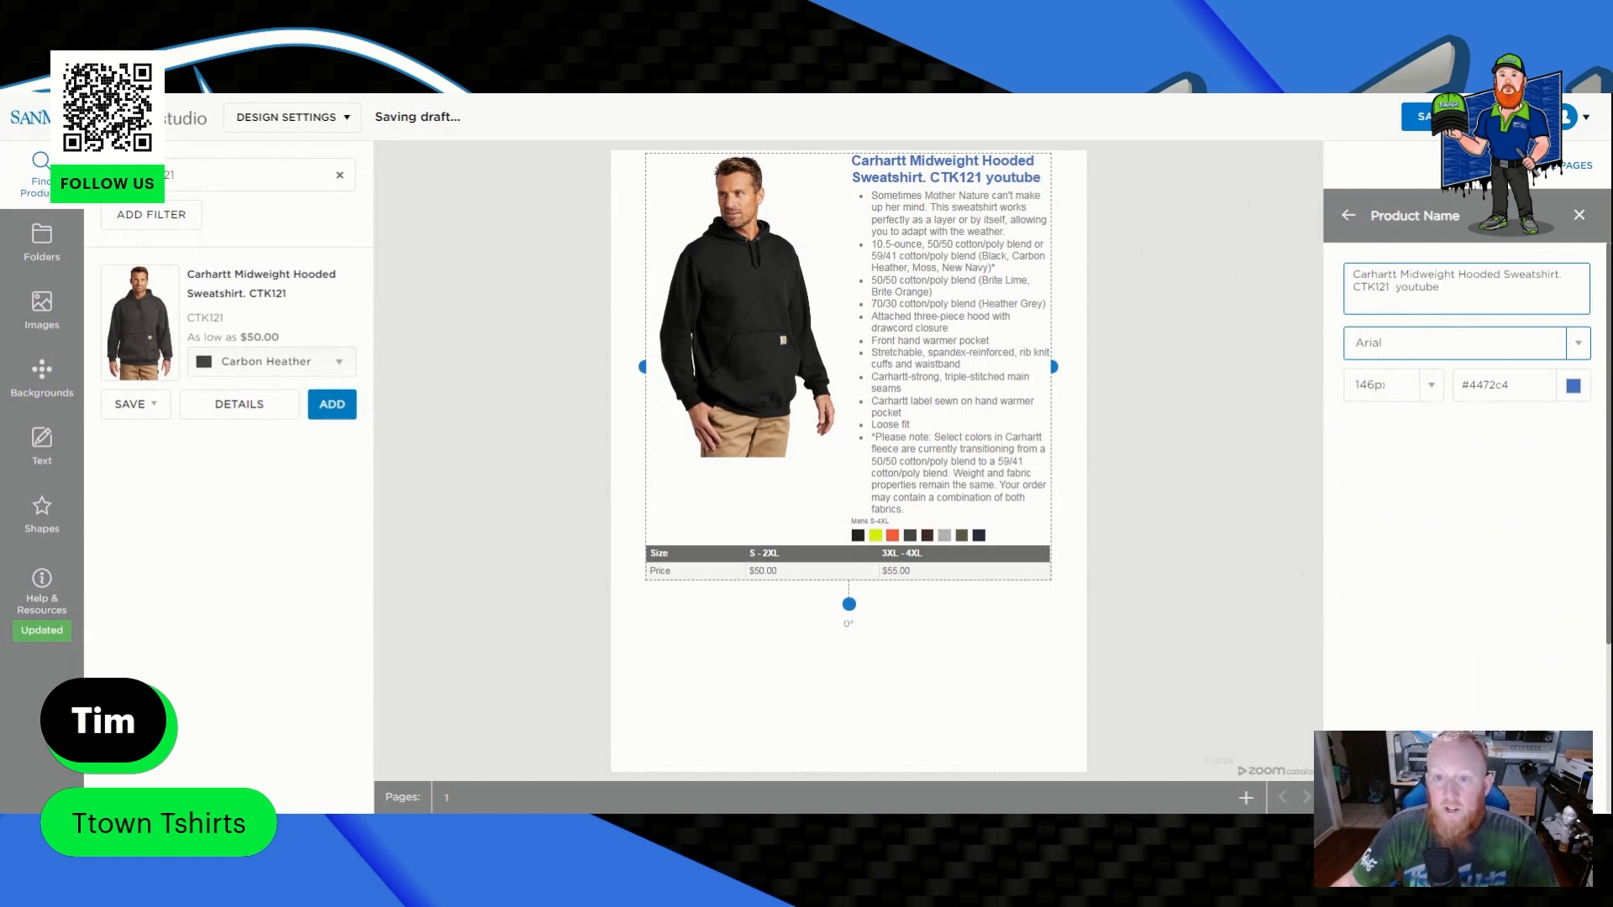
{"action": "left_click", "coordinate": [1436, 484]}
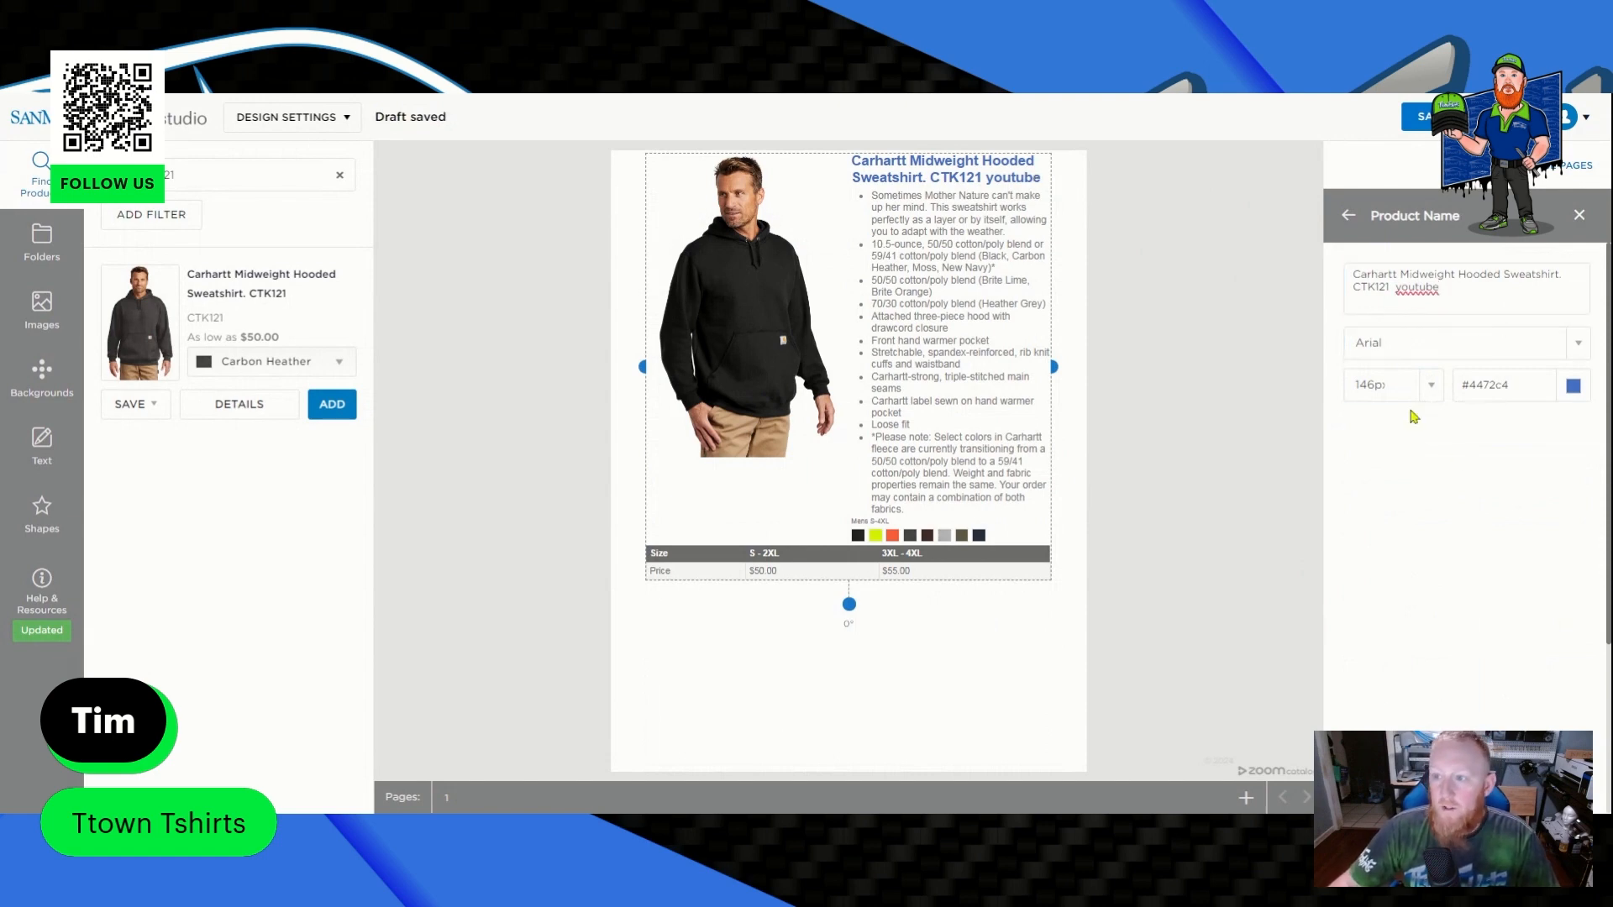
Enter "youtube" as the sweatshirt's product label and show the label on the flyer.
{"action": "left_click", "coordinate": [1347, 221]}
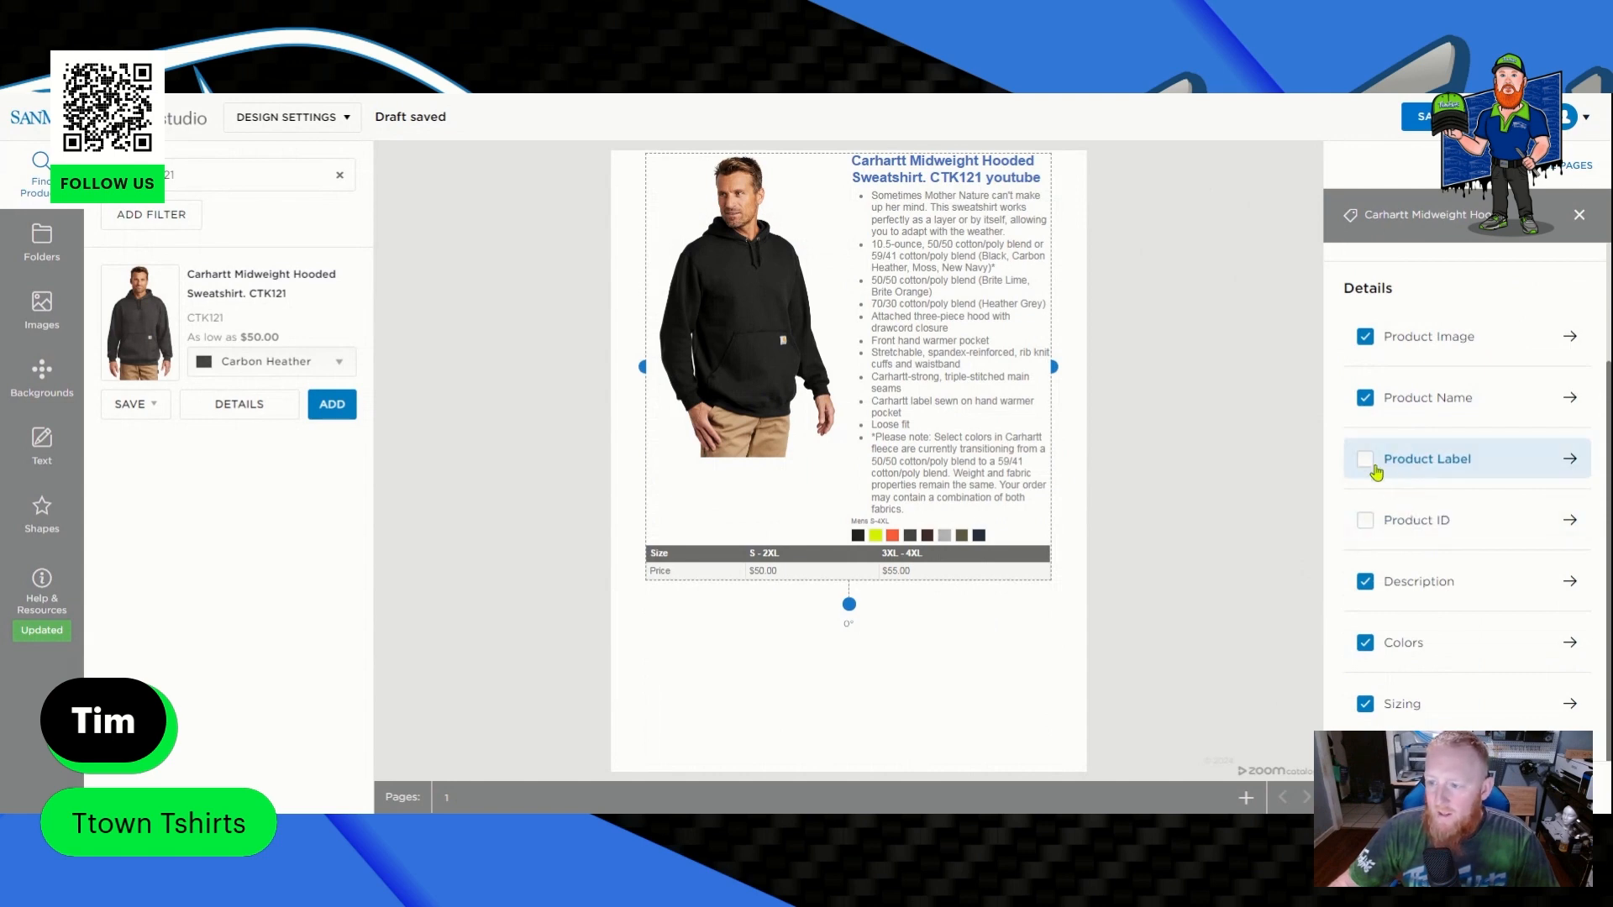
{"action": "left_click", "coordinate": [1375, 464]}
{"action": "left_click", "coordinate": [1420, 283]}
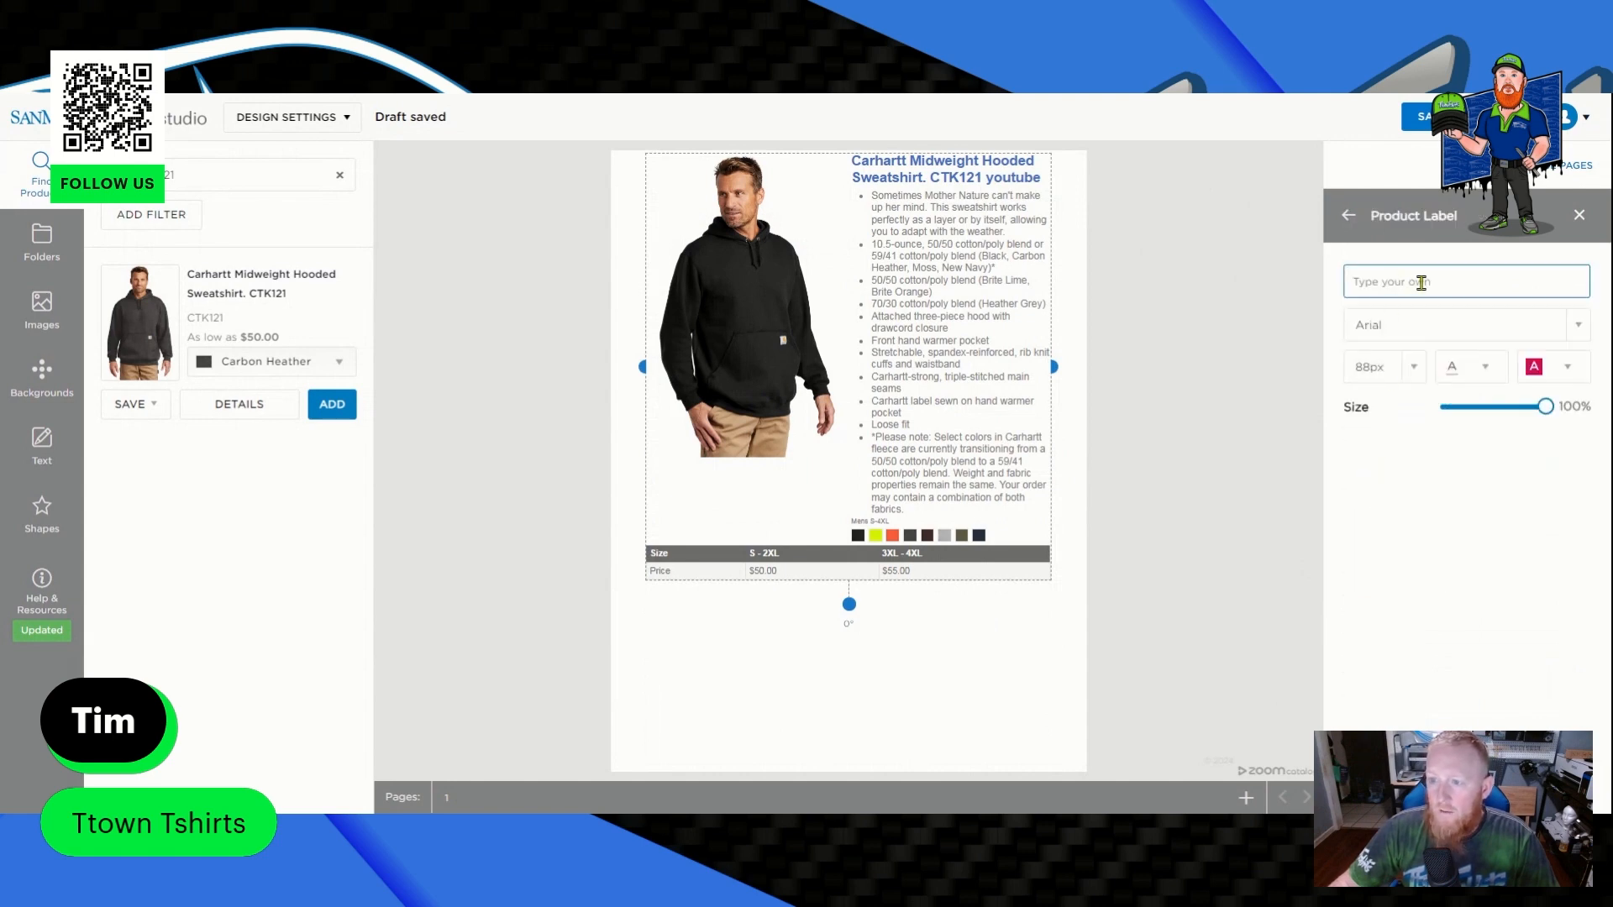
{"action": "left_click", "coordinate": [1331, 256]}
{"action": "left_click", "coordinate": [1403, 283]}
{"action": "type", "text": "yout"}
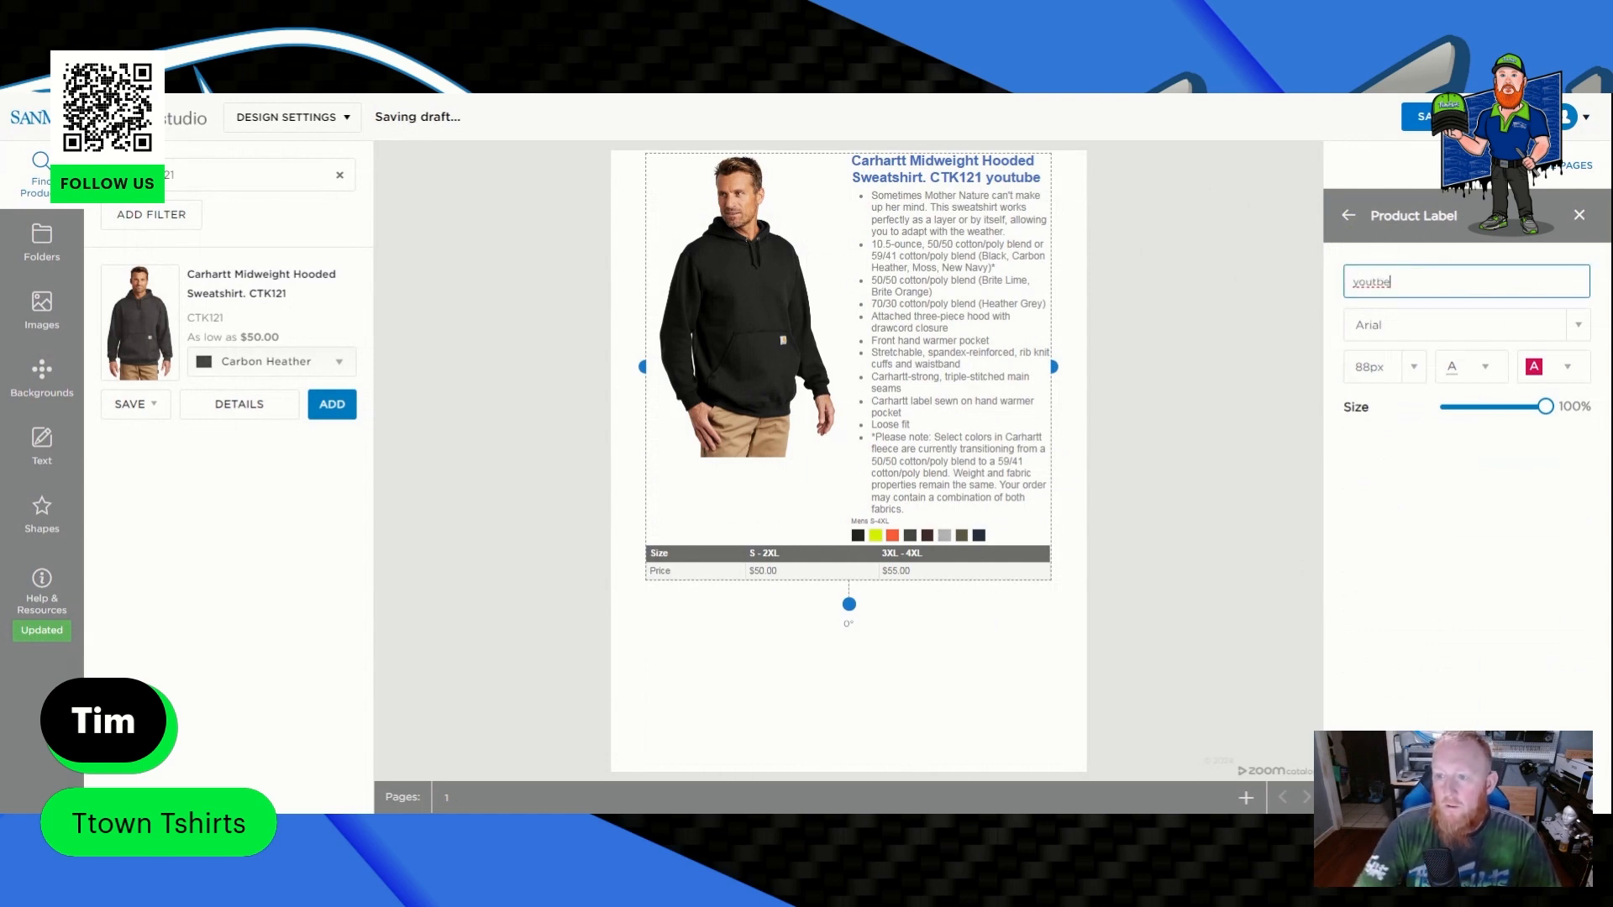
{"action": "type", "text": "u"}
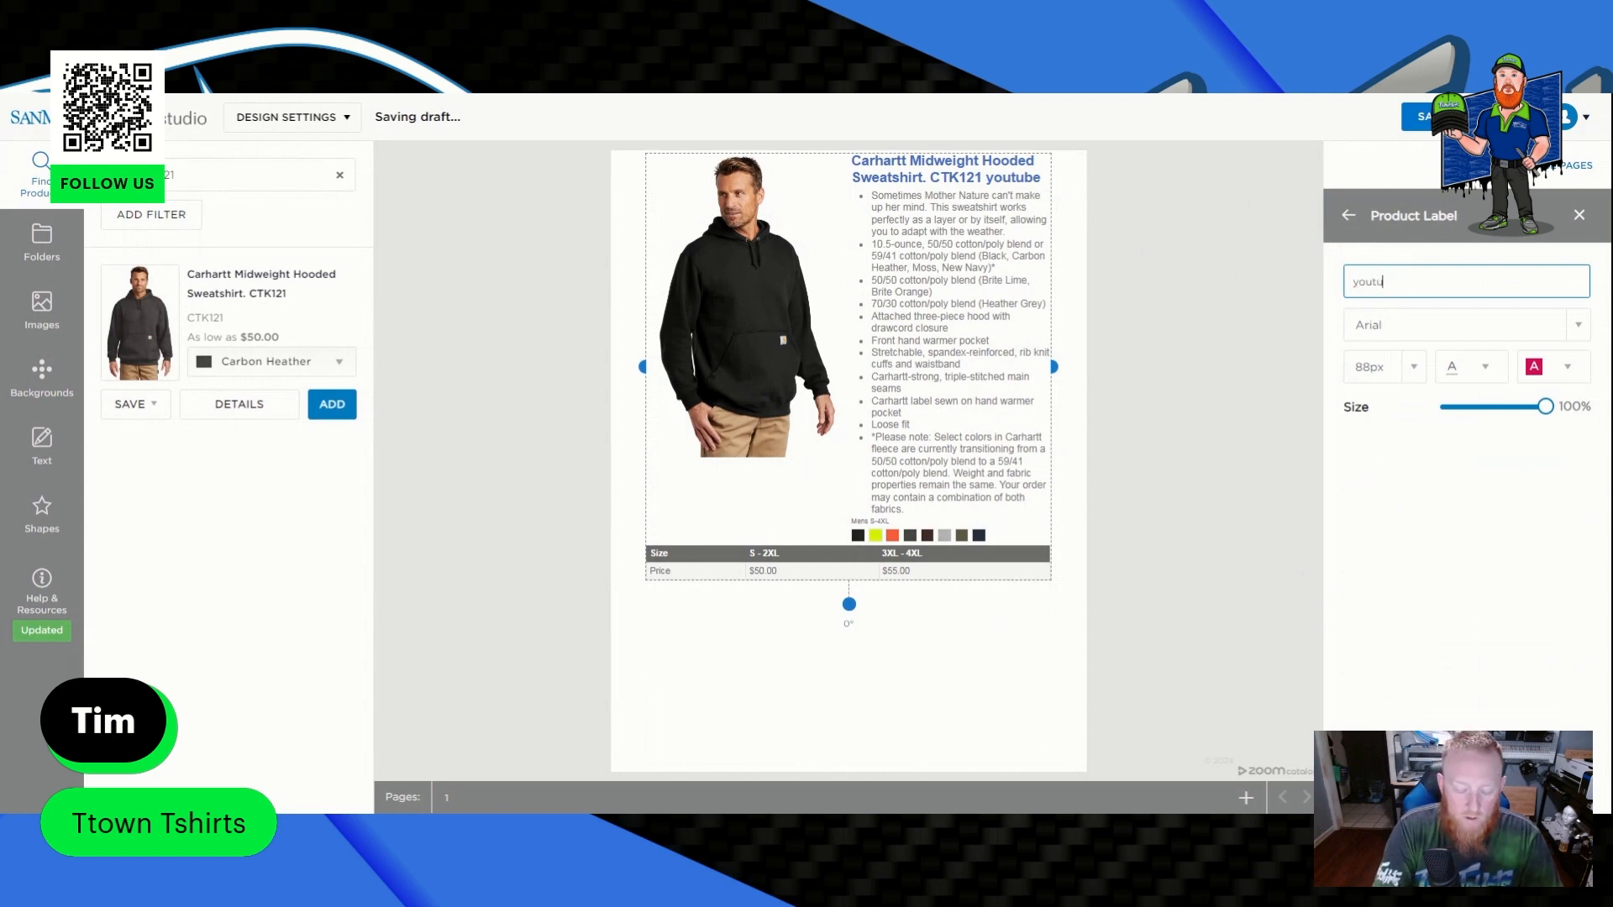
{"action": "type", "text": "be"}
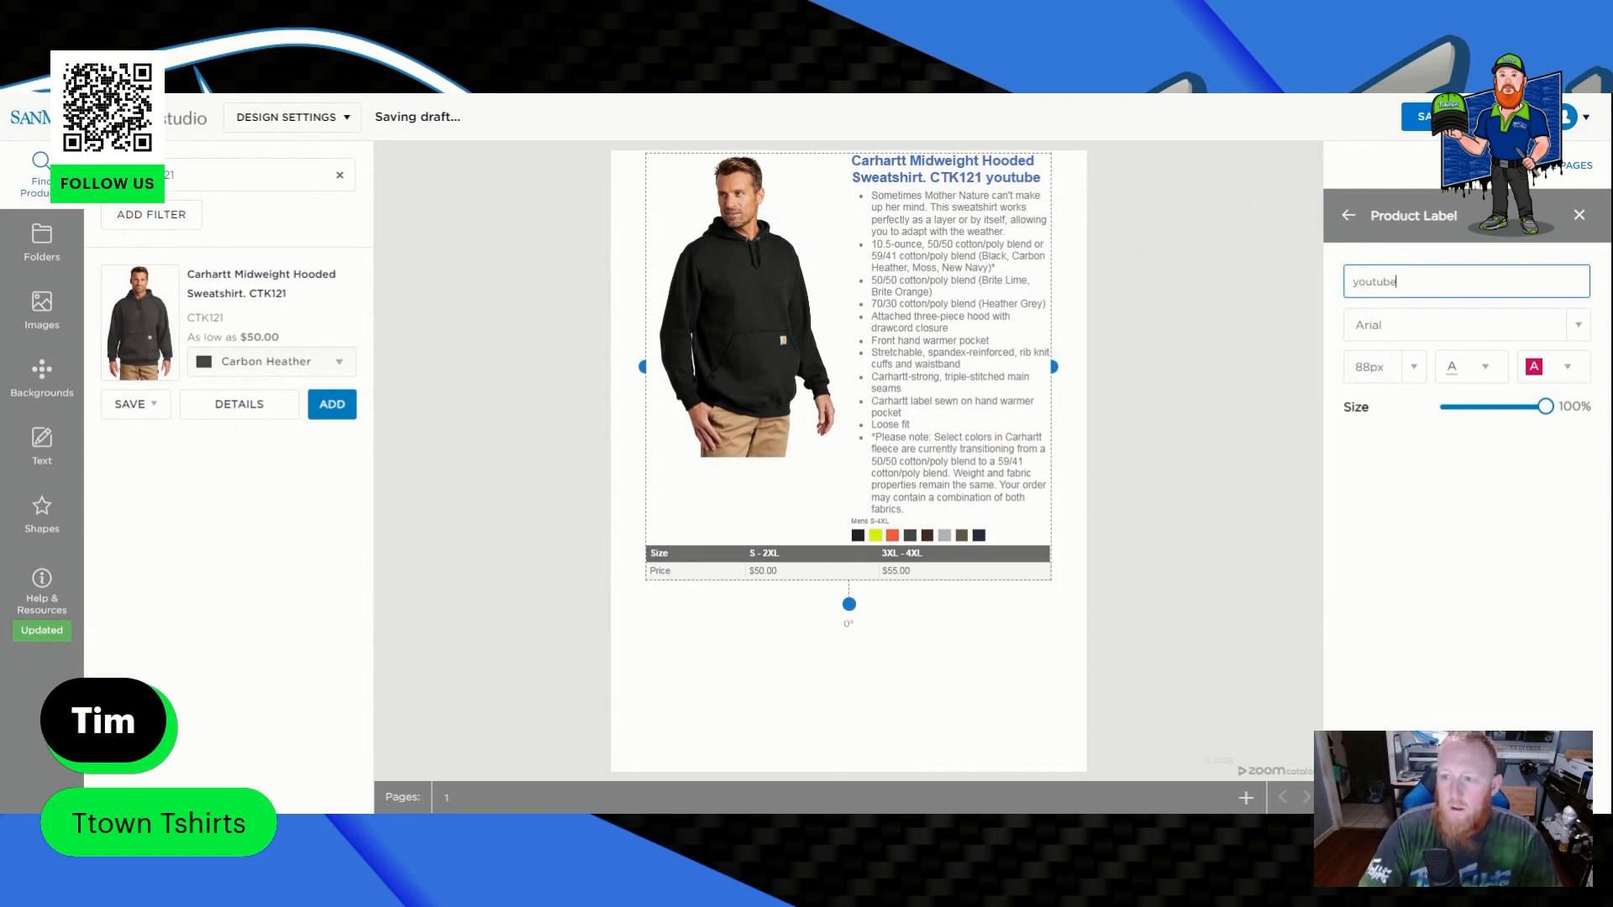
{"action": "left_click", "coordinate": [1353, 220]}
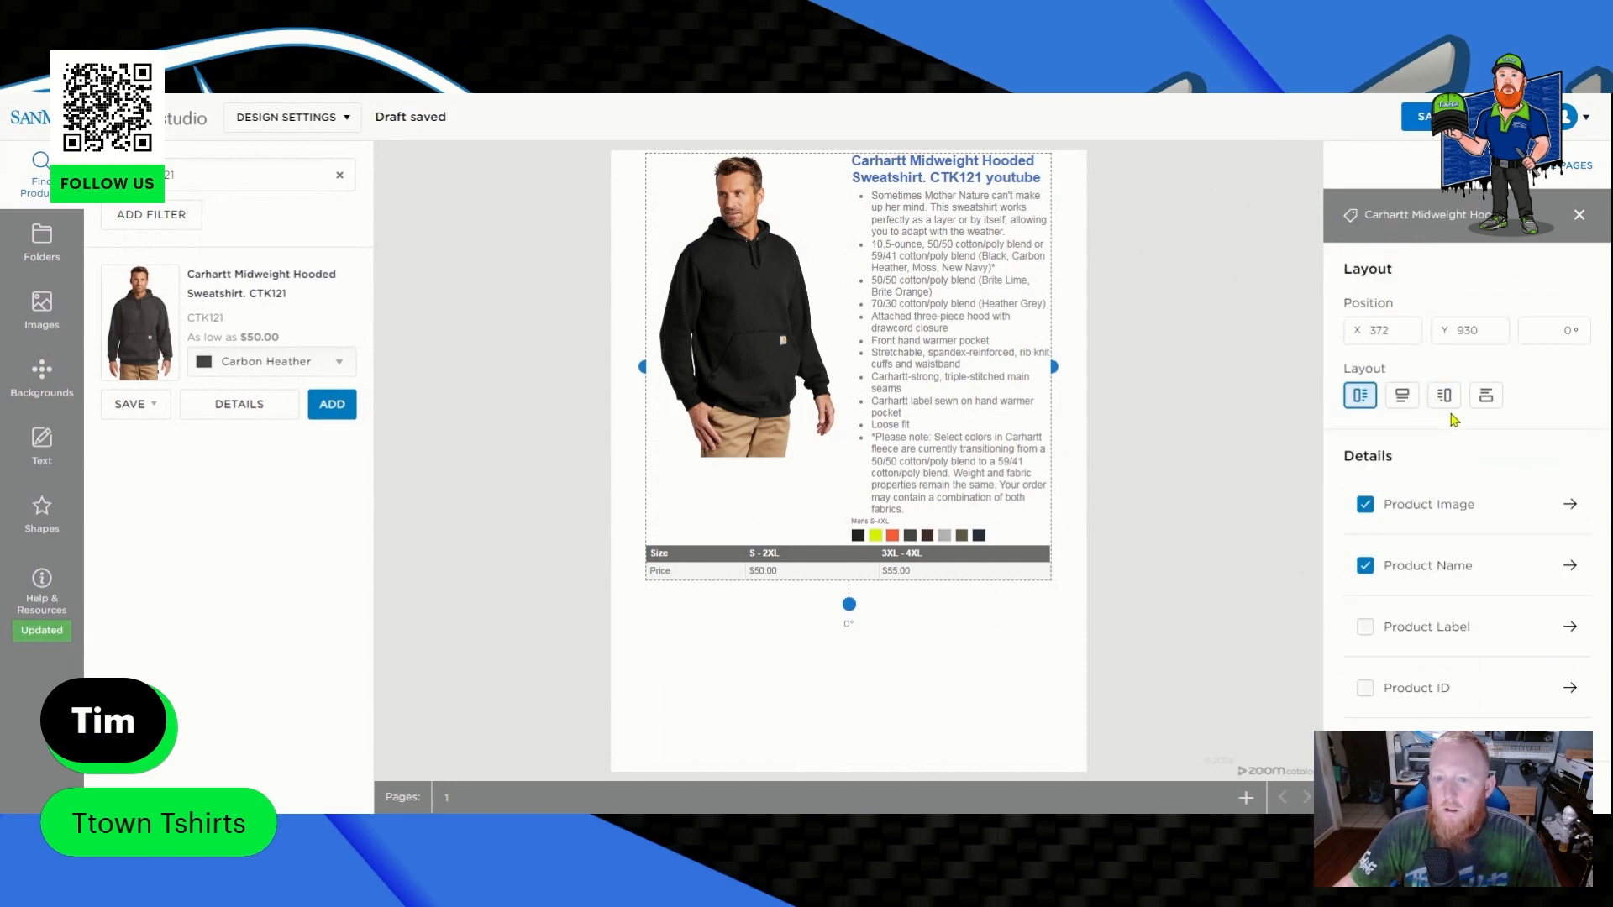
{"action": "left_click", "coordinate": [1365, 627]}
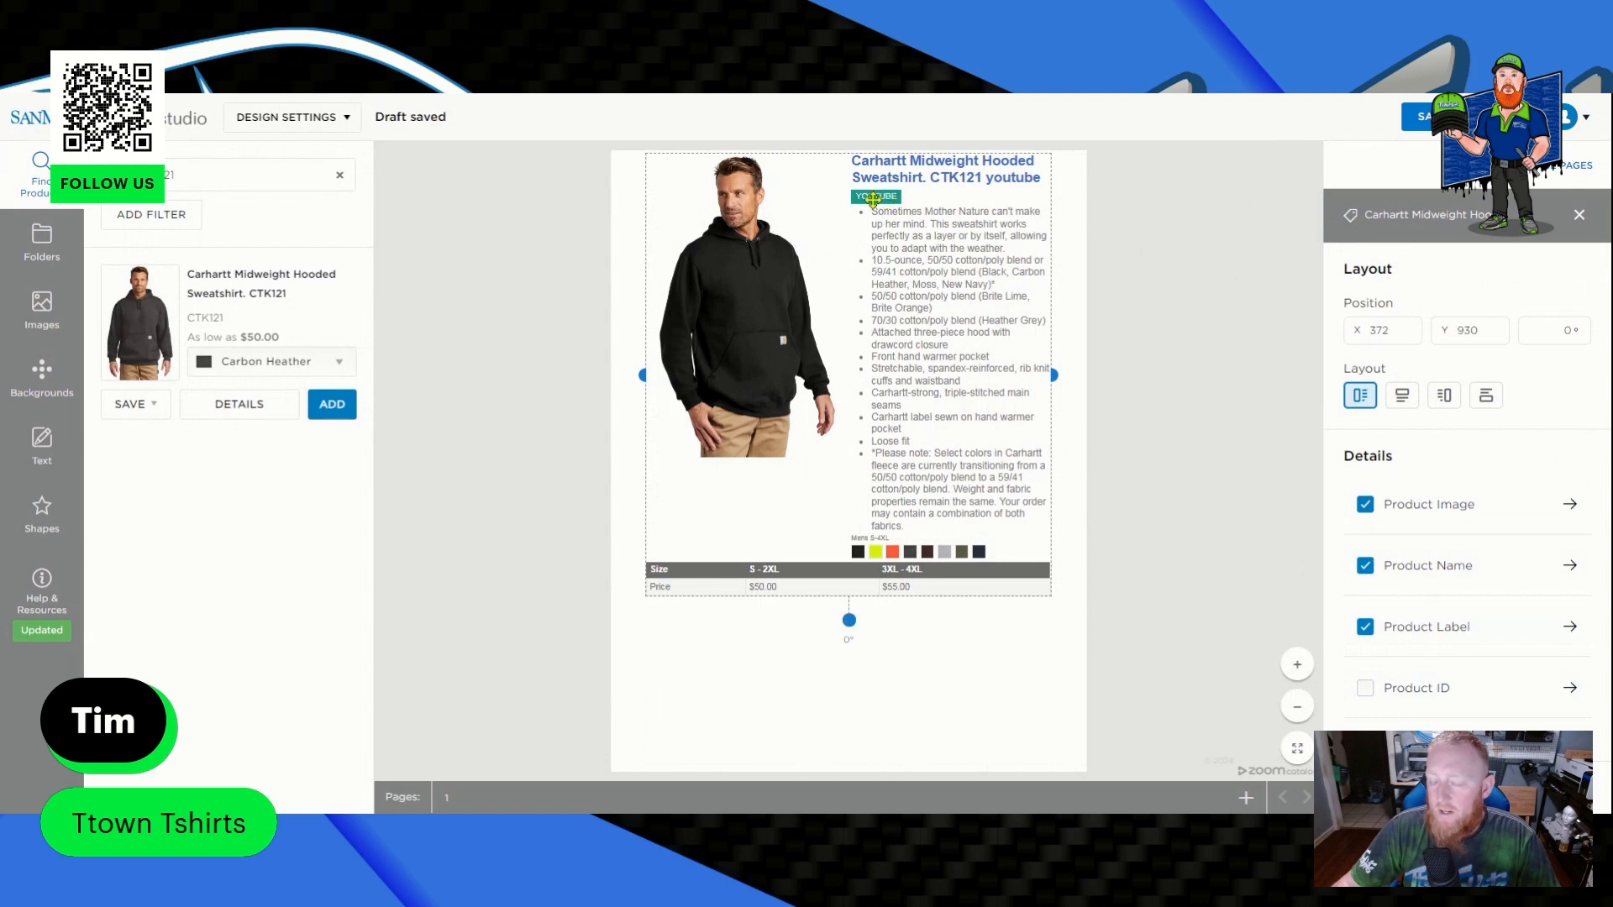
Check the product label's formatting, keeping its size at 100%, and show the product ID on the flyer.
{"action": "scroll", "coordinate": [1487, 662], "scroll_direction": "down", "scroll_amount": 1}
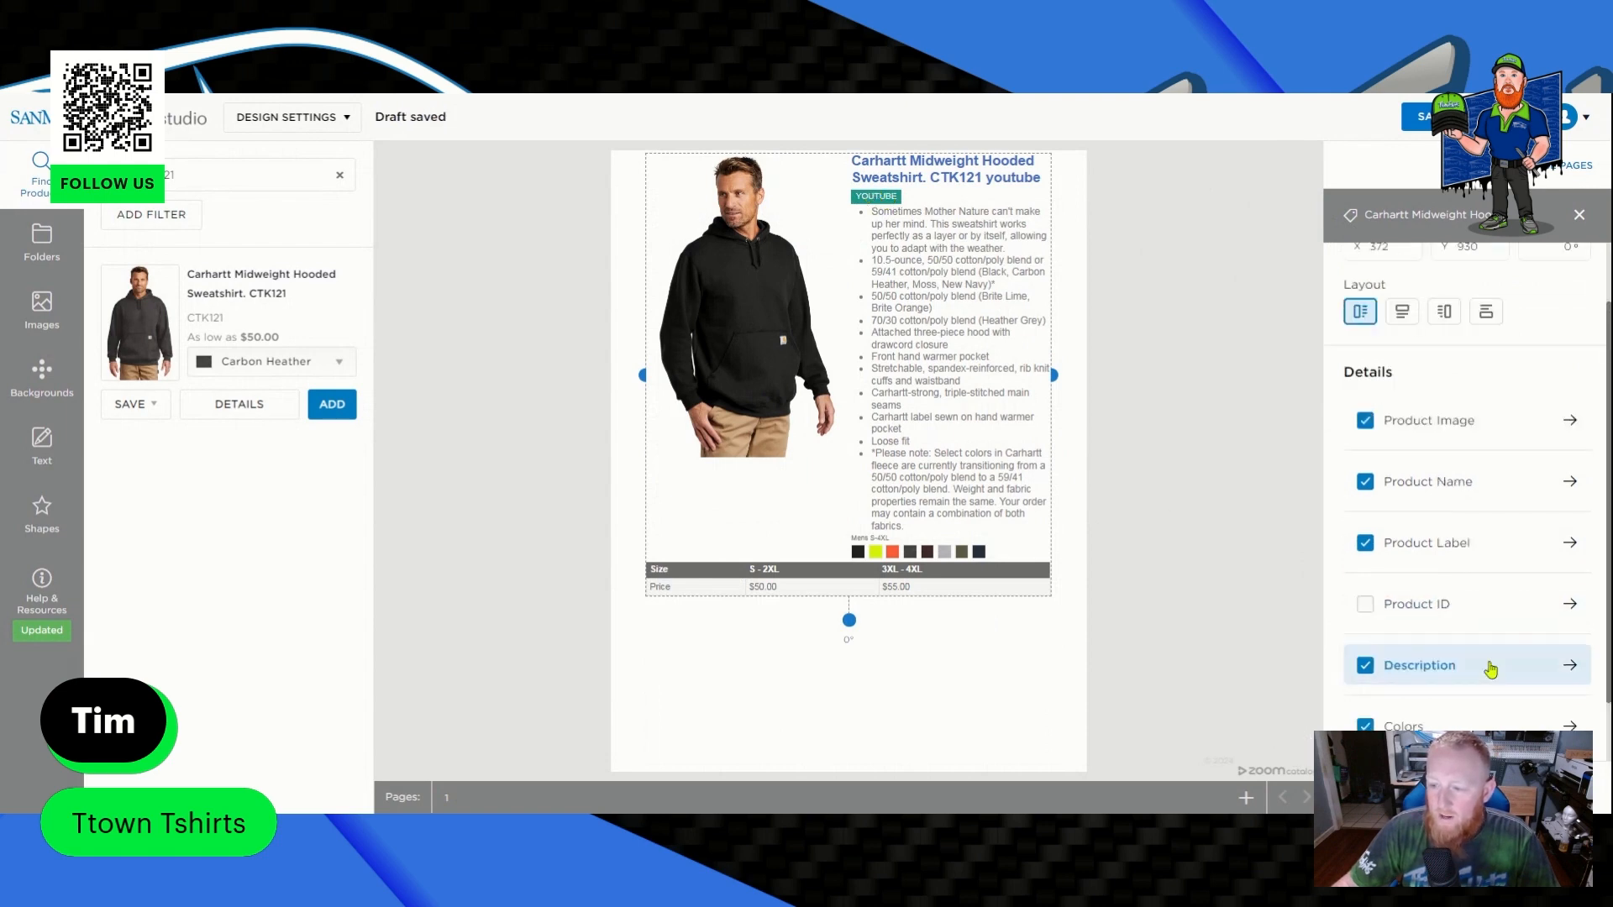
{"action": "left_click", "coordinate": [1449, 558]}
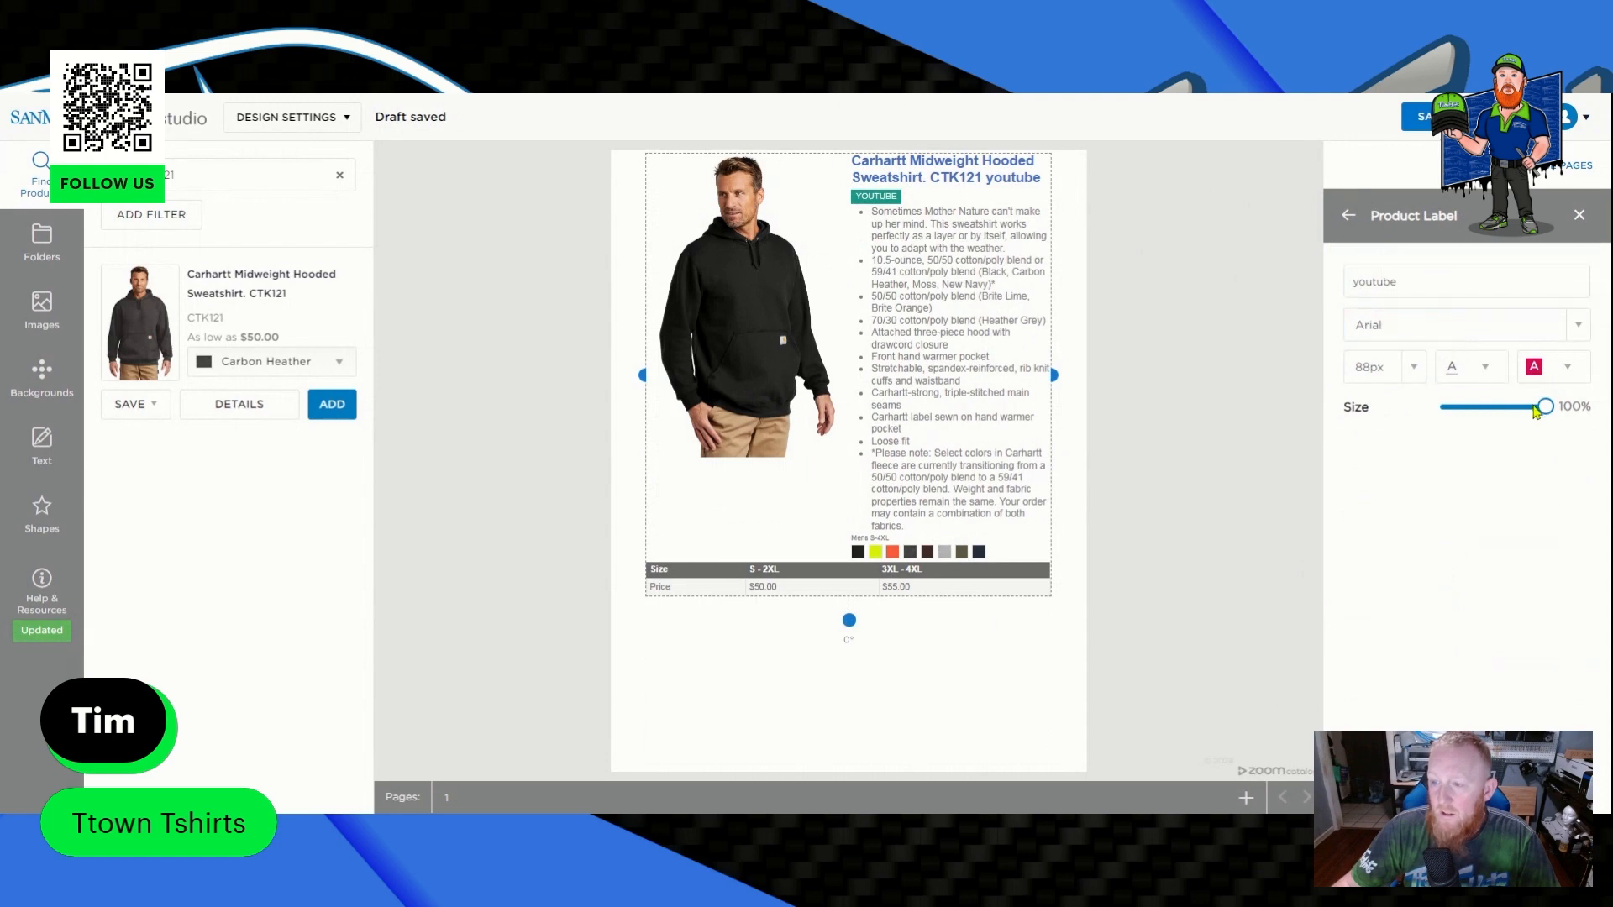
{"action": "mouse_move", "coordinate": [1543, 406]}
{"action": "left_mouse_down"}
{"action": "mouse_move", "coordinate": [1515, 407]}
{"action": "mouse_move", "coordinate": [1543, 407]}
{"action": "left_mouse_up"}
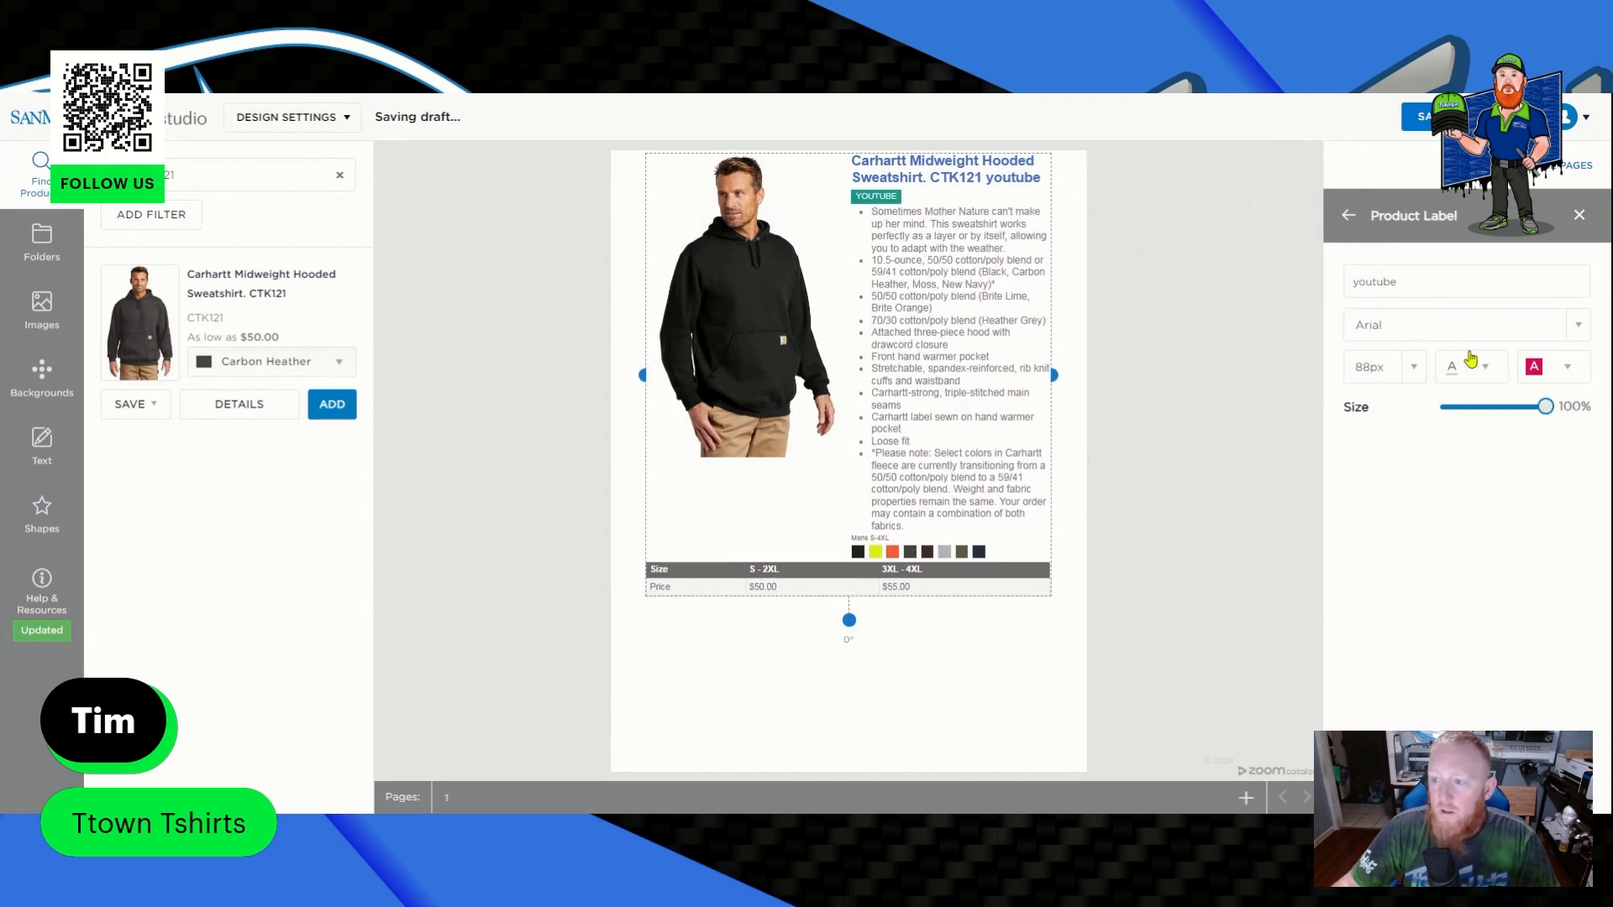
{"action": "left_click", "coordinate": [1347, 219]}
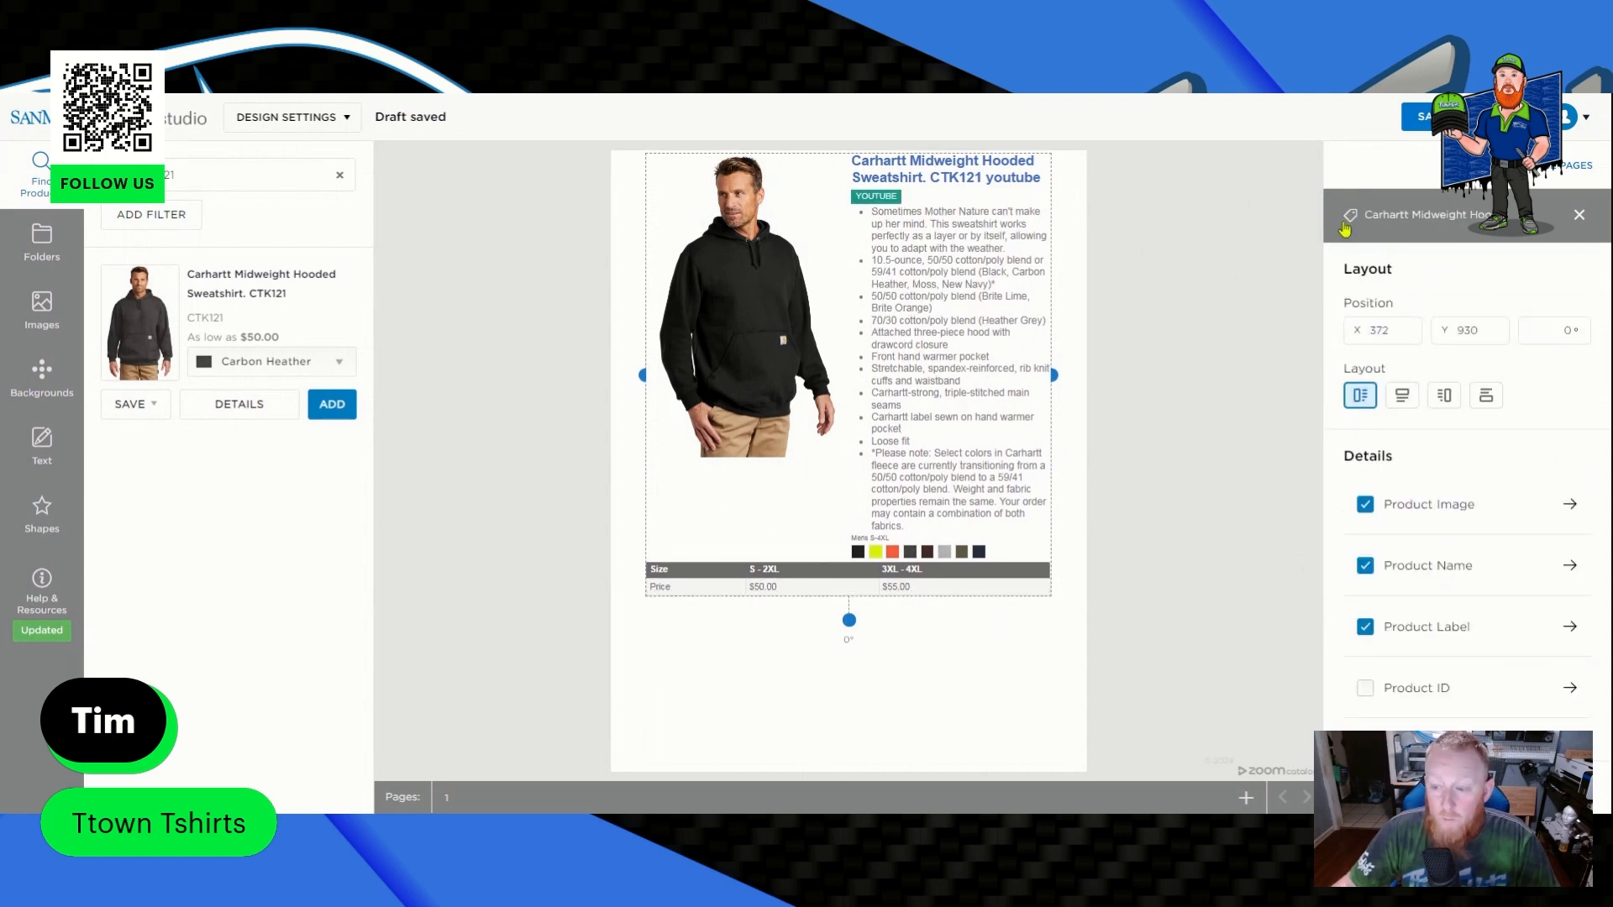
{"action": "scroll", "coordinate": [1525, 542], "scroll_direction": "down", "scroll_amount": 2}
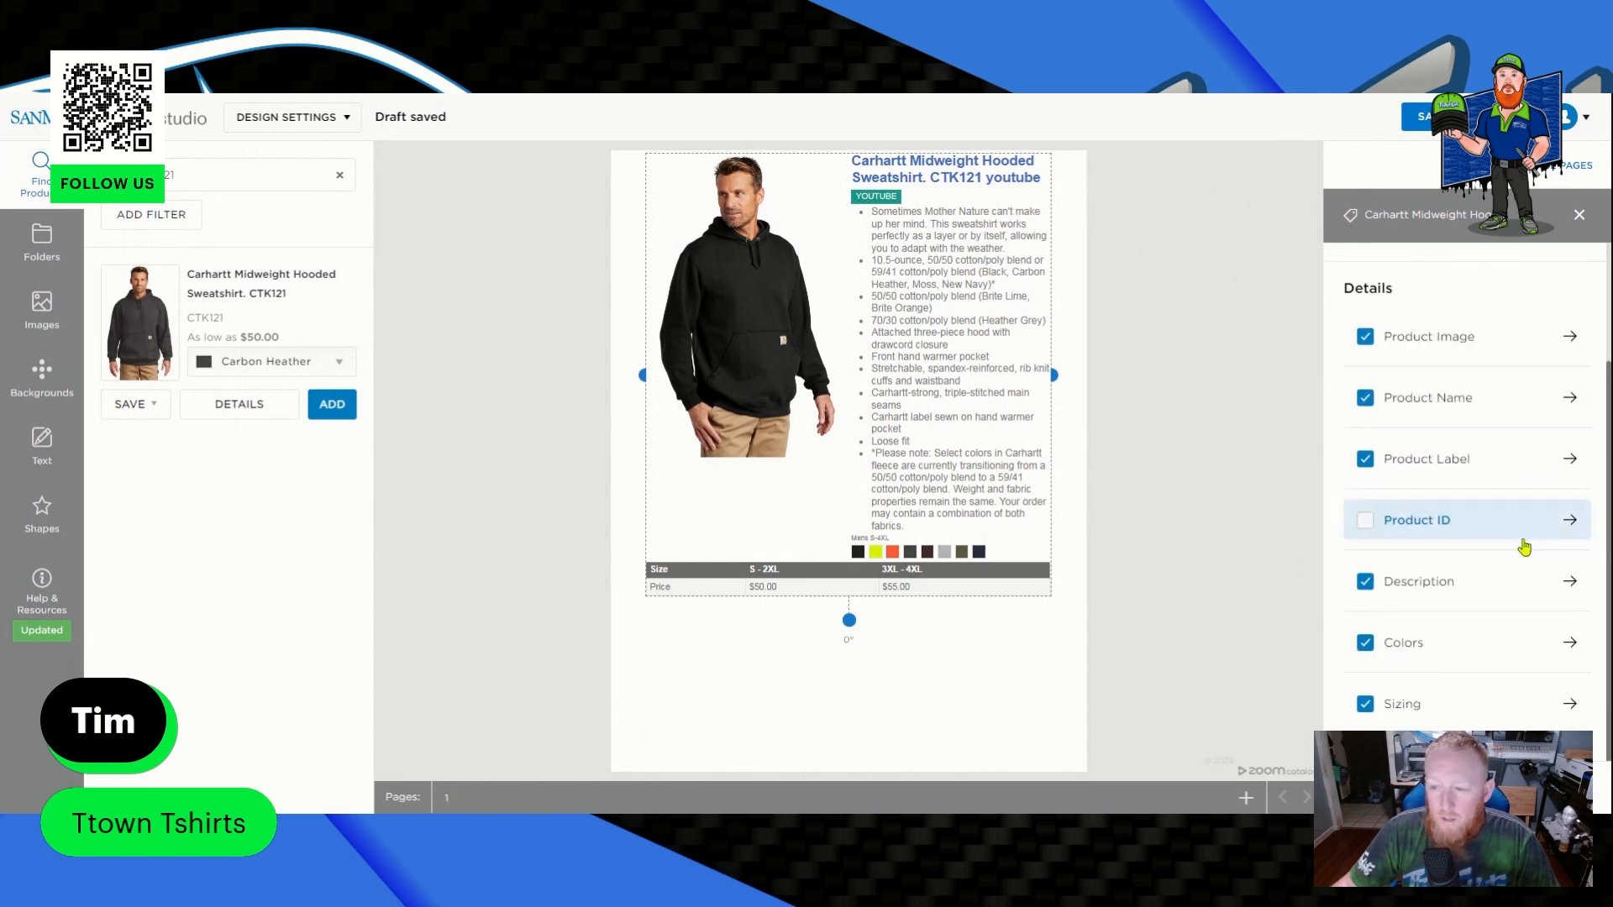
{"action": "left_click", "coordinate": [1366, 522]}
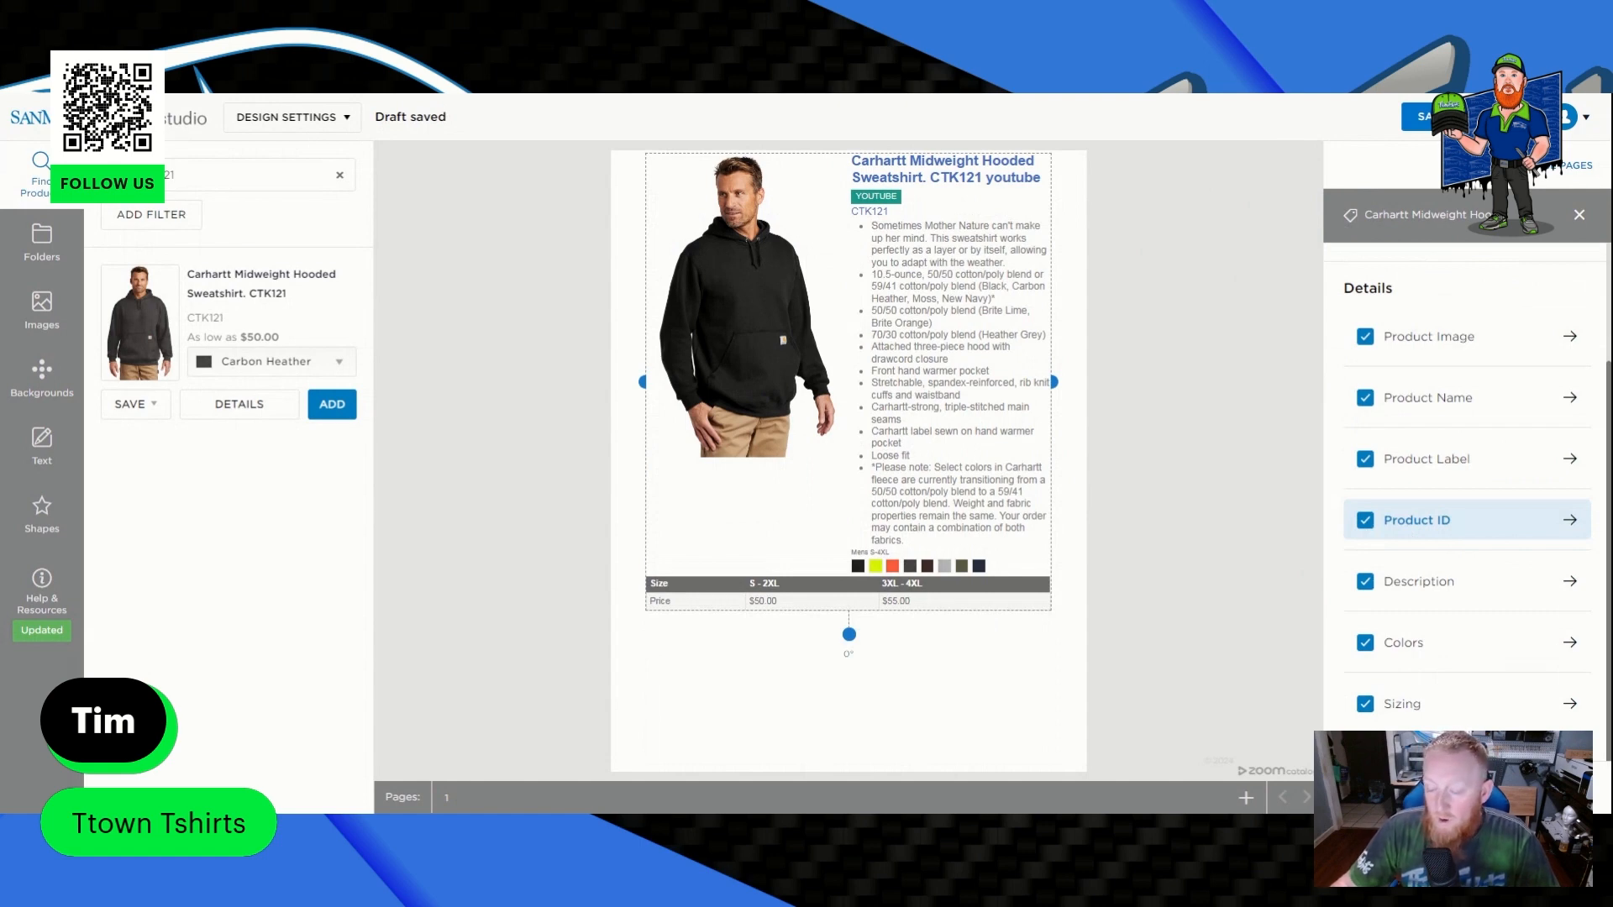
Review the product description's full bullet text and its formatting options.
{"action": "left_click", "coordinate": [1419, 583]}
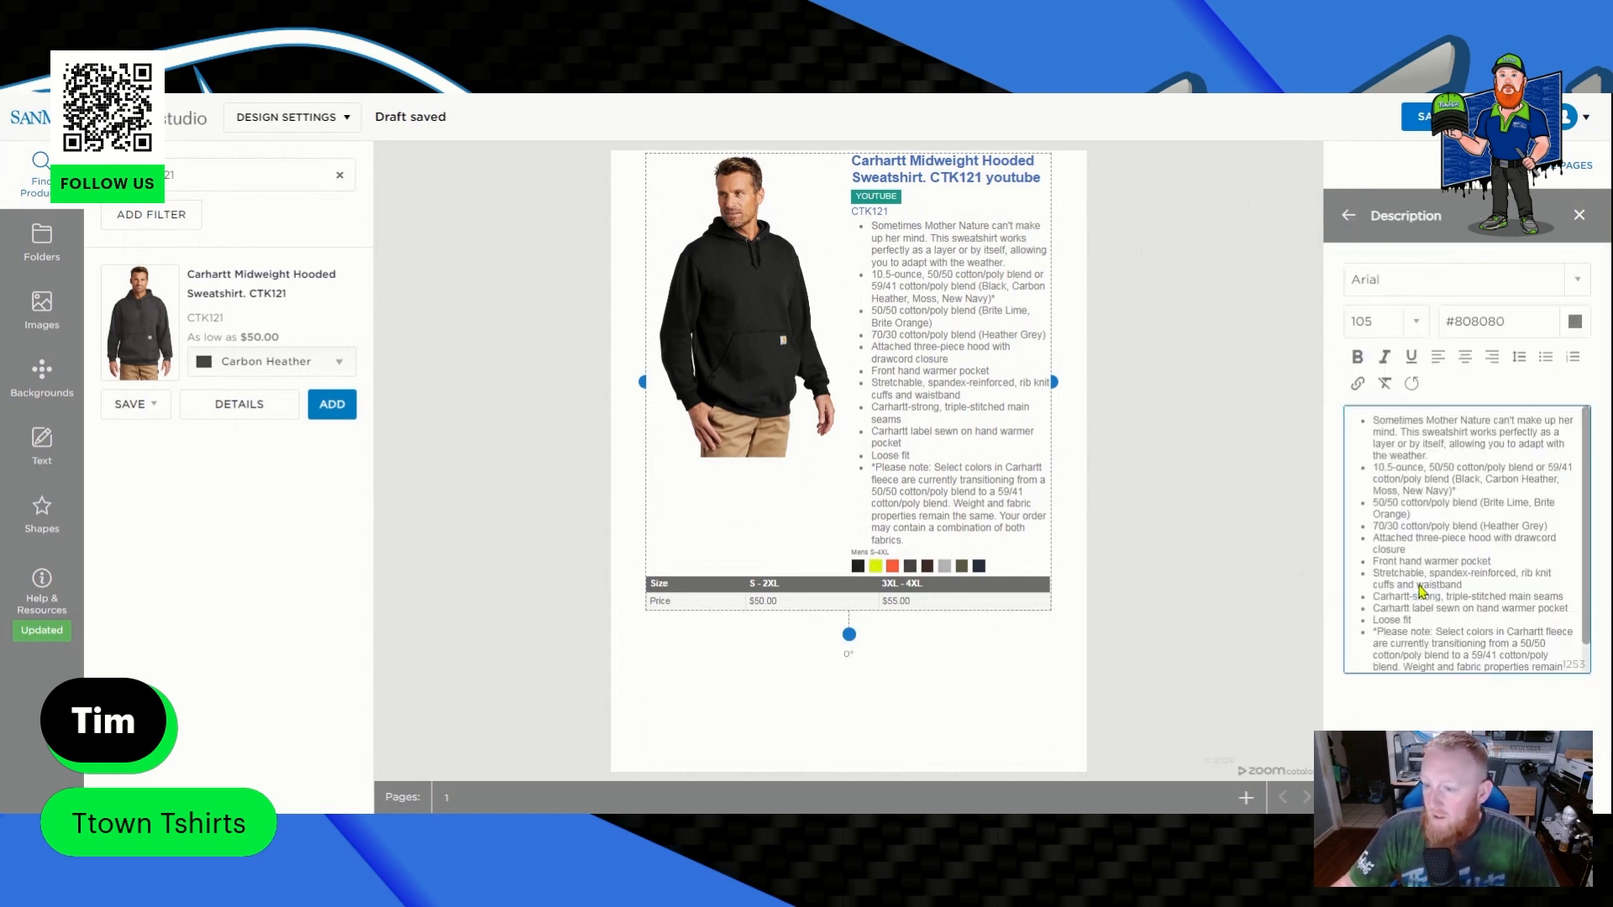
{"action": "scroll", "coordinate": [1402, 608], "scroll_direction": "down", "scroll_amount": 1}
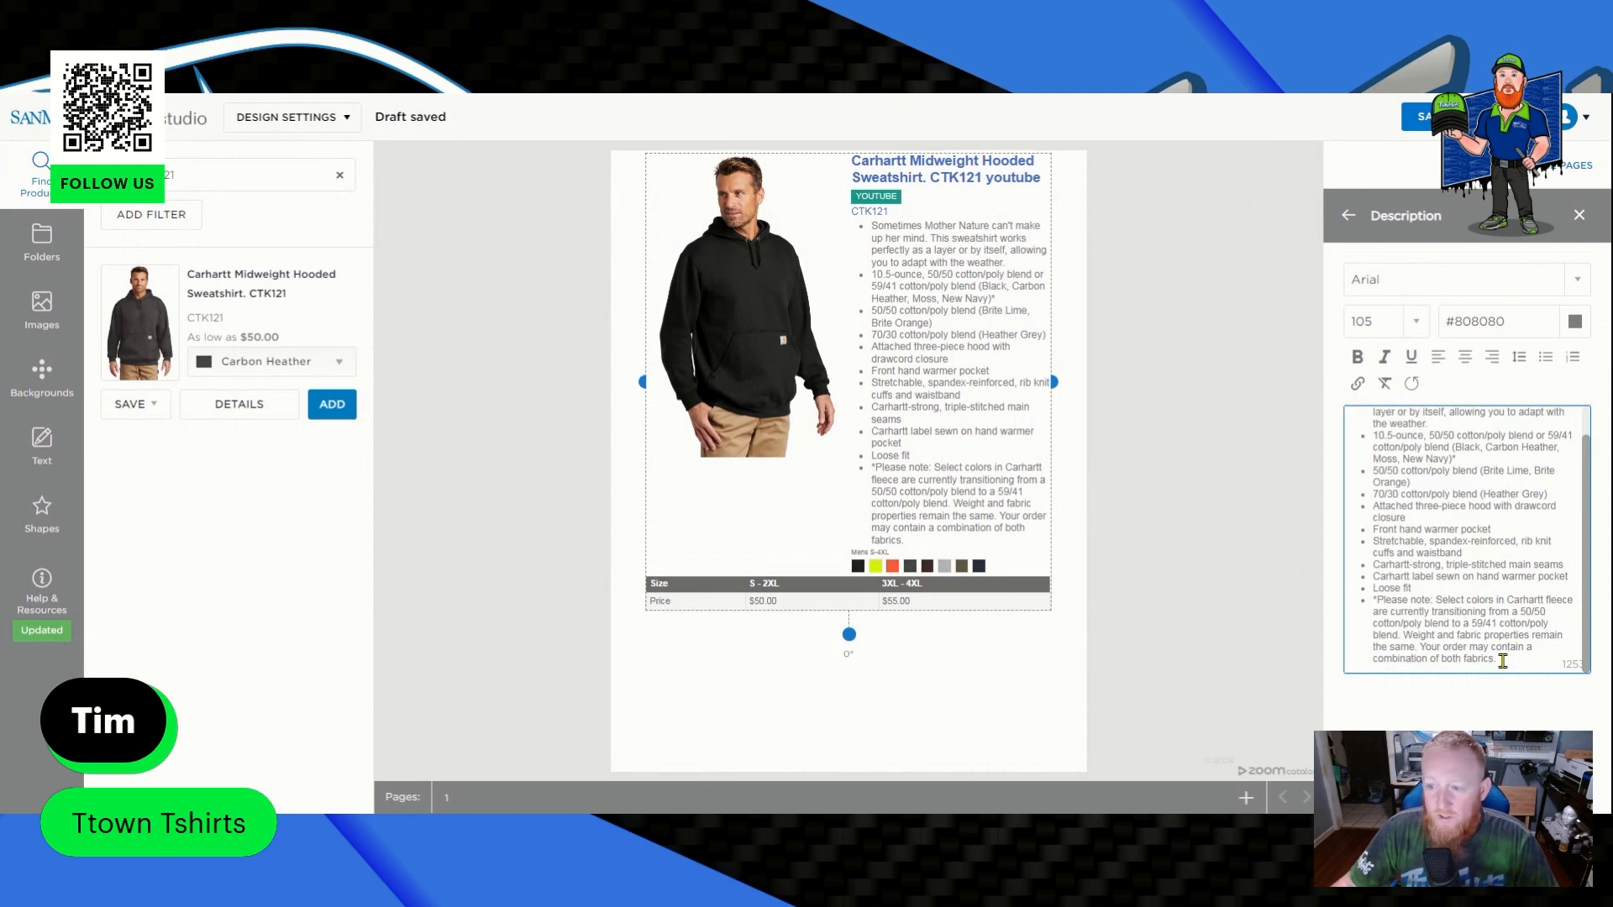
{"action": "scroll", "coordinate": [1500, 663], "scroll_direction": "up", "scroll_amount": 1}
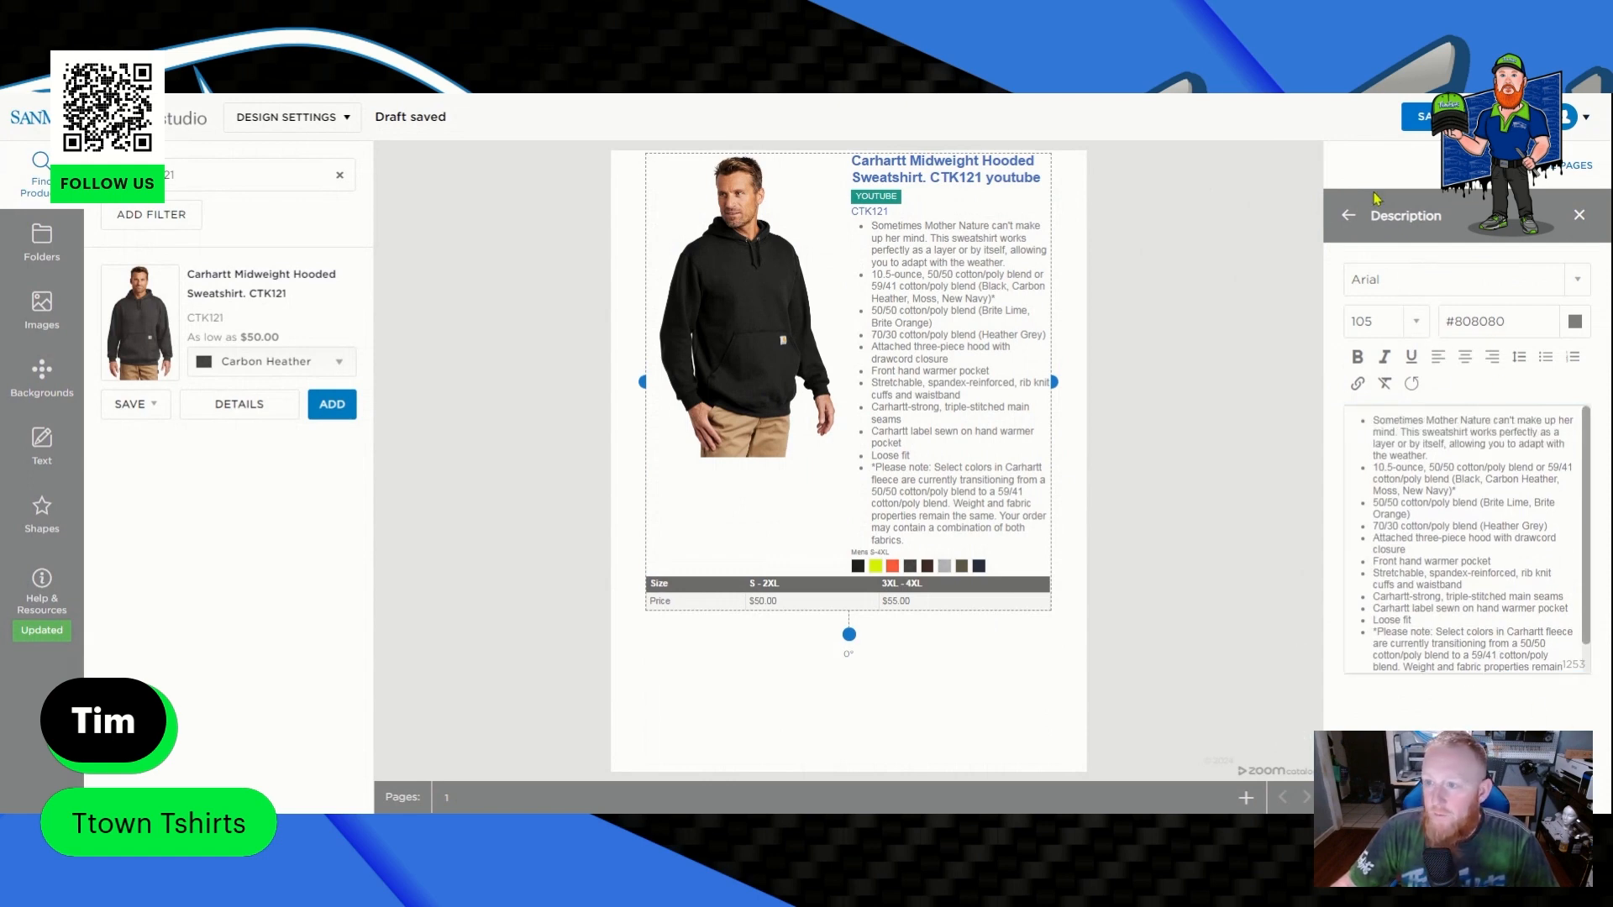
{"action": "left_click", "coordinate": [1352, 217]}
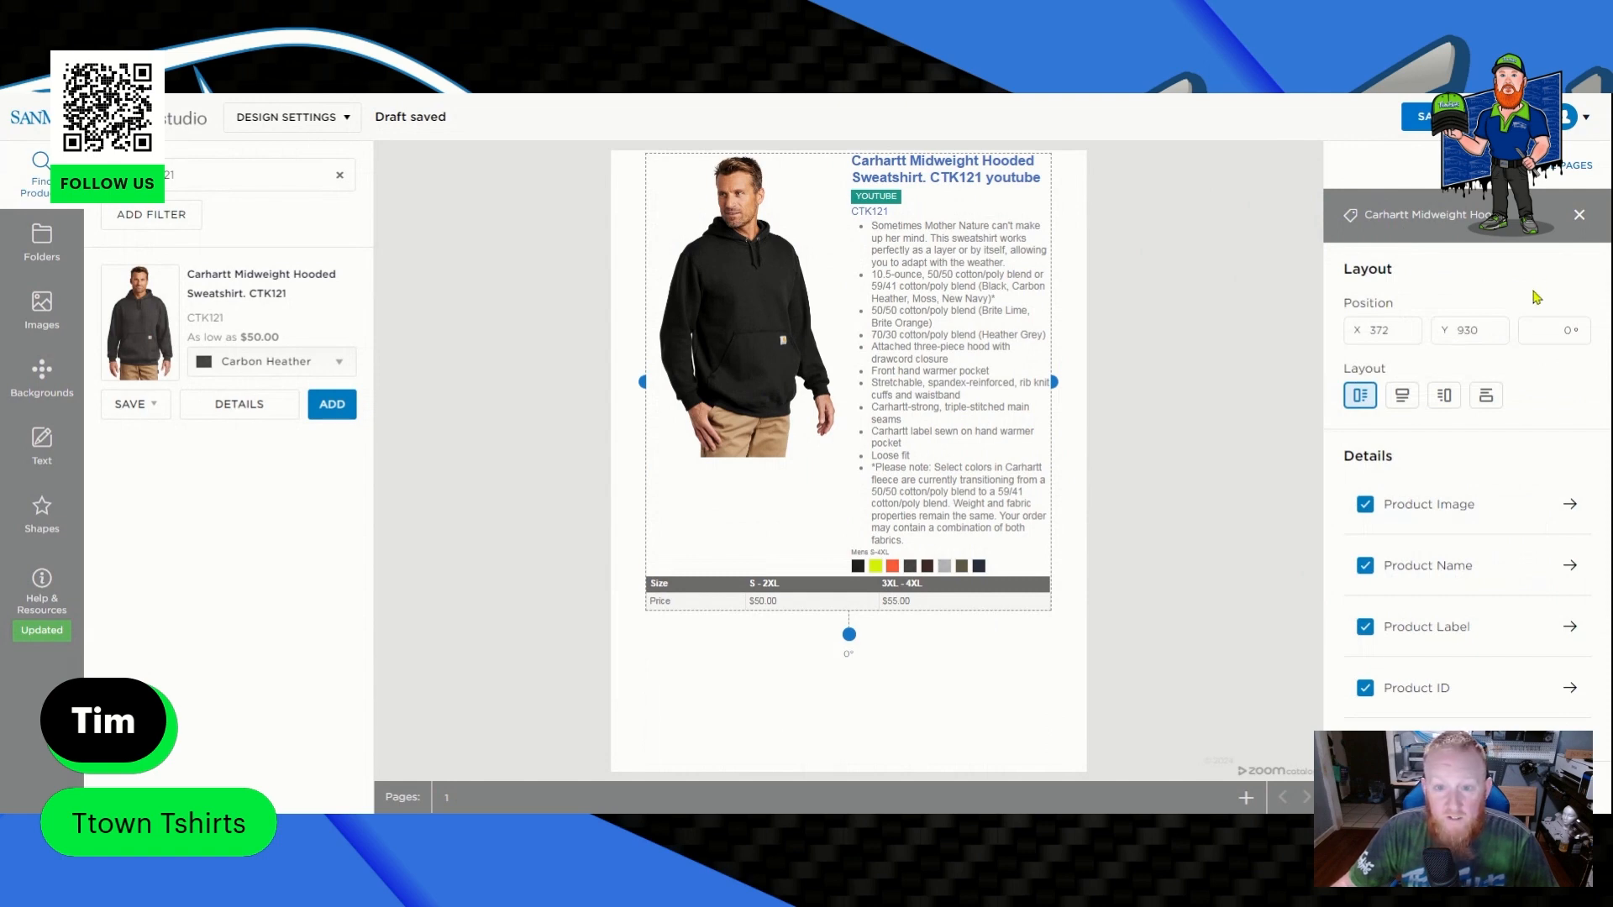
{"action": "scroll", "coordinate": [1533, 378], "scroll_direction": "down", "scroll_amount": 3}
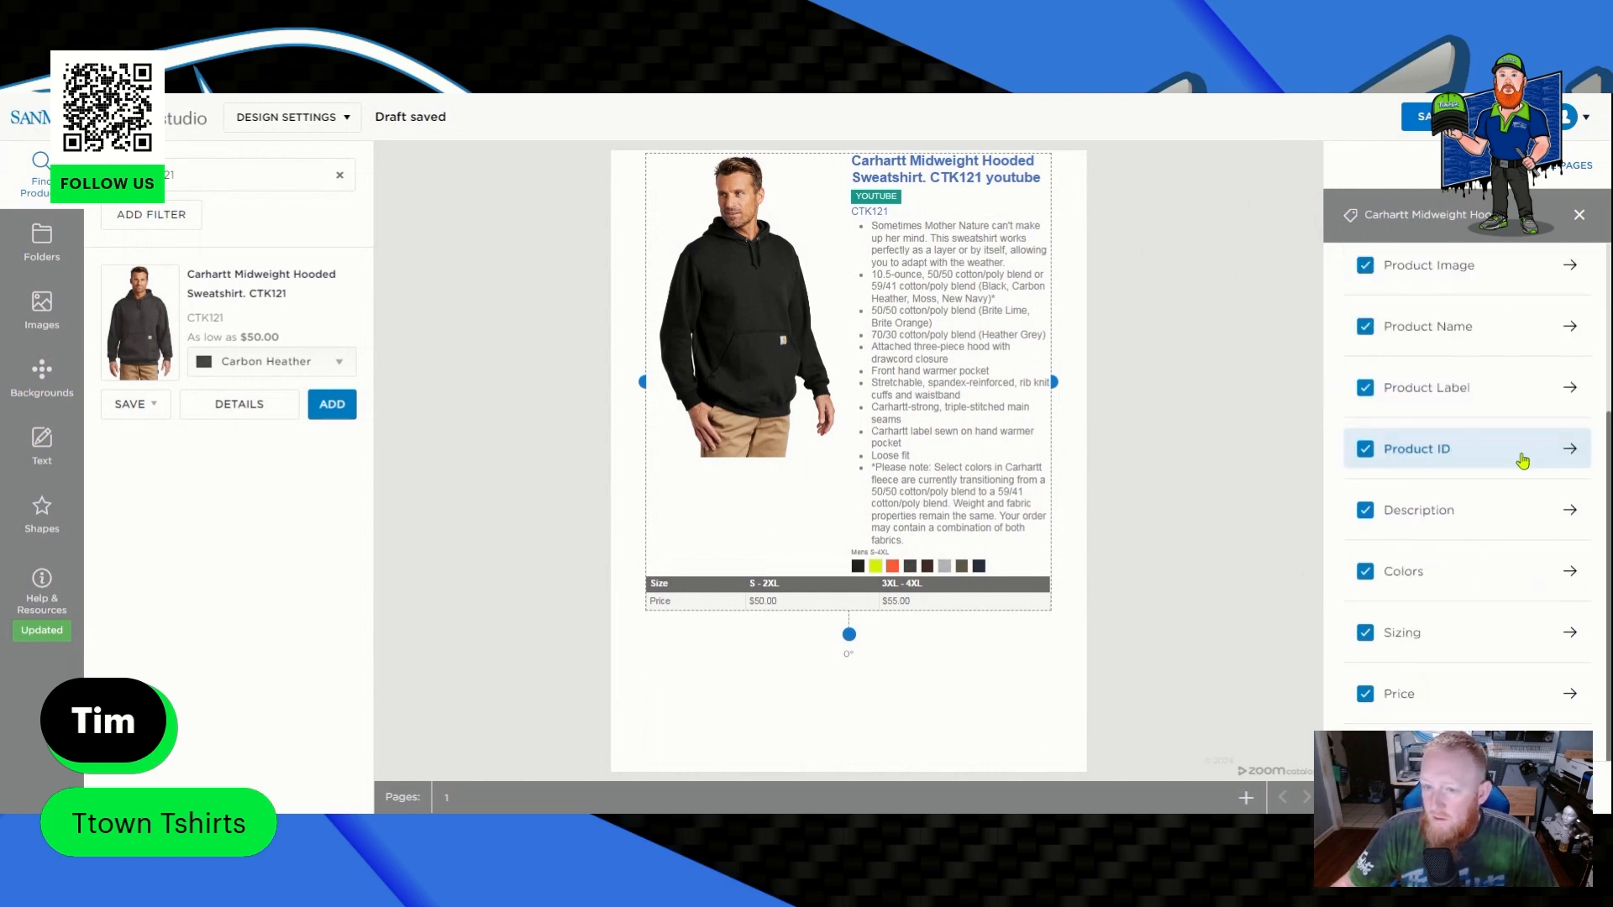
{"action": "scroll", "coordinate": [1512, 437], "scroll_direction": "up", "scroll_amount": 3}
{"action": "scroll", "coordinate": [1485, 415], "scroll_direction": "down", "scroll_amount": 3}
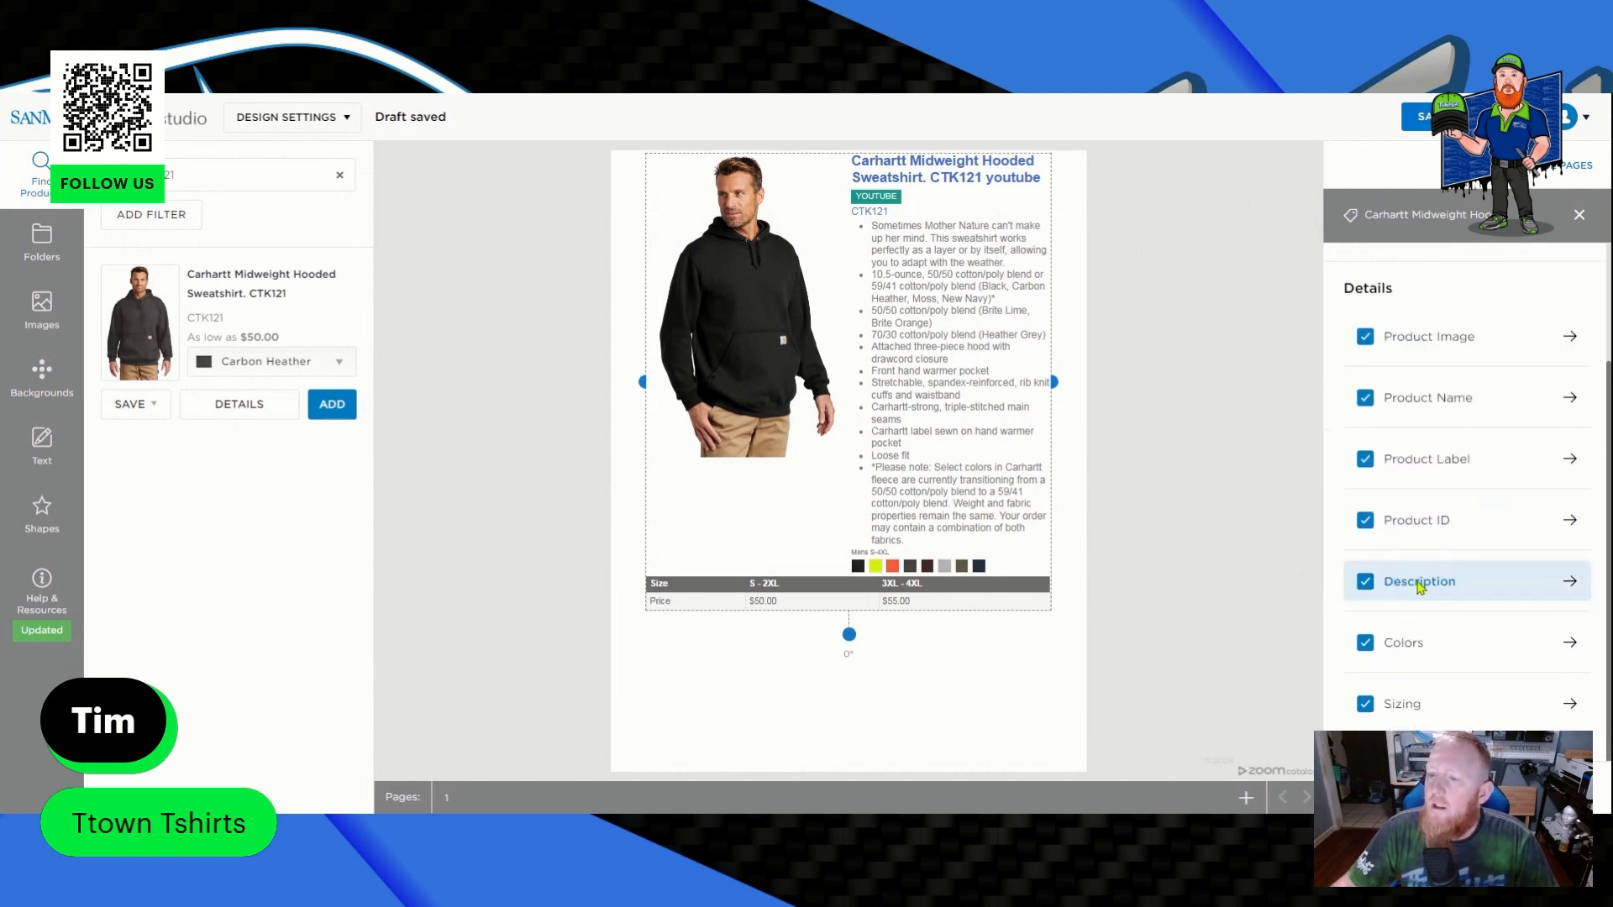
Try to set a different font for the sweatshirt's description text.
{"action": "left_click", "coordinate": [1425, 576]}
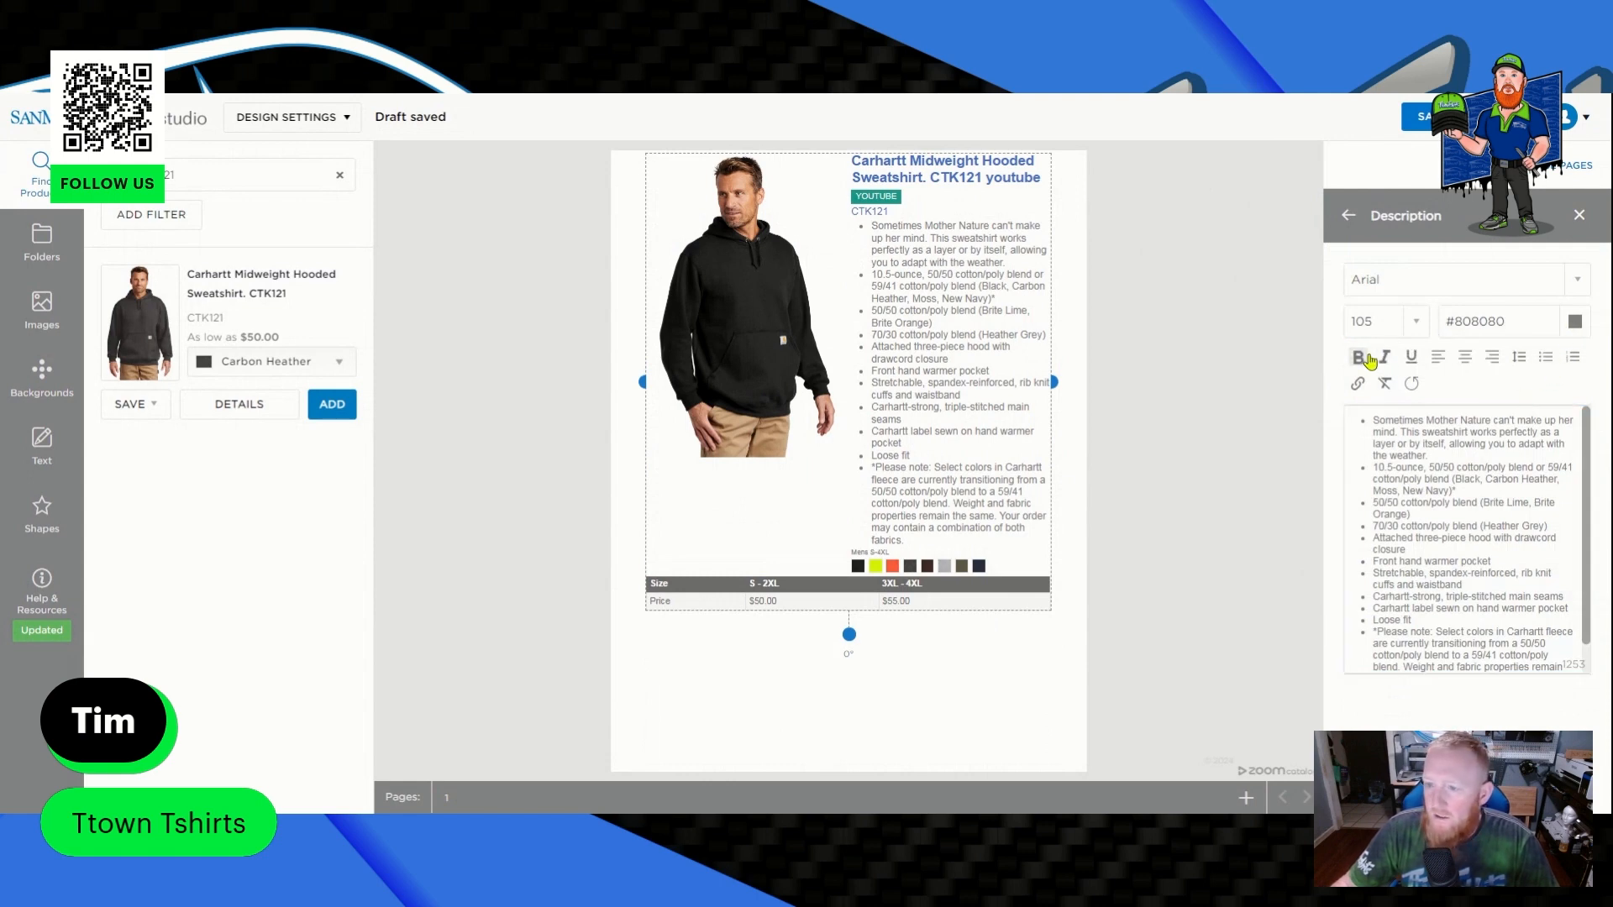
{"action": "left_click", "coordinate": [1574, 286]}
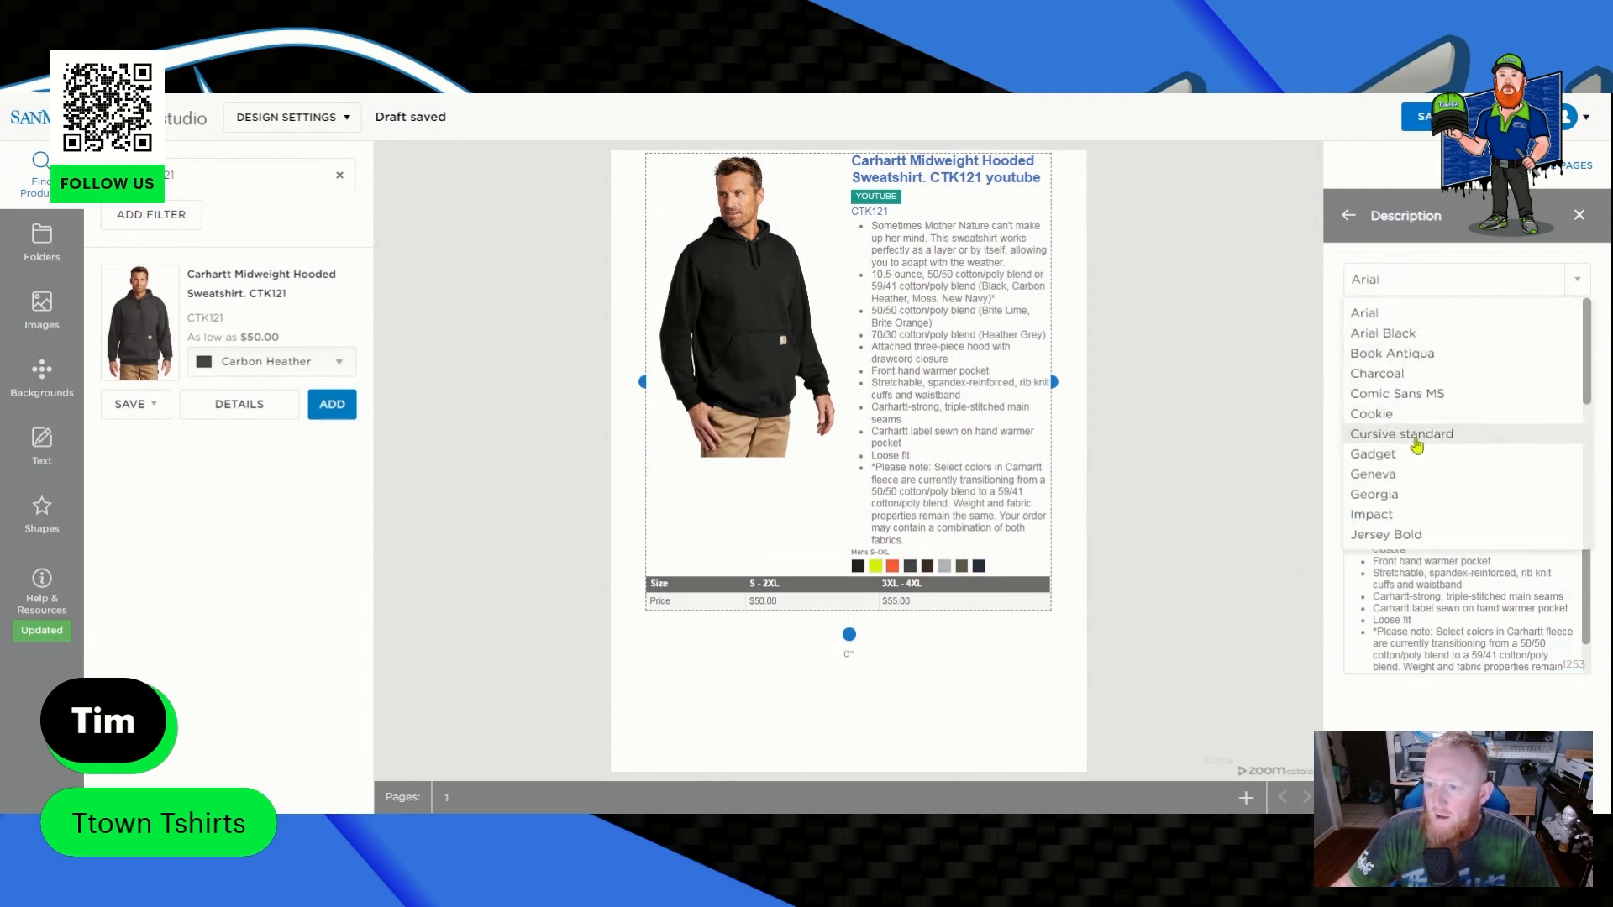
{"action": "left_click", "coordinate": [1399, 462]}
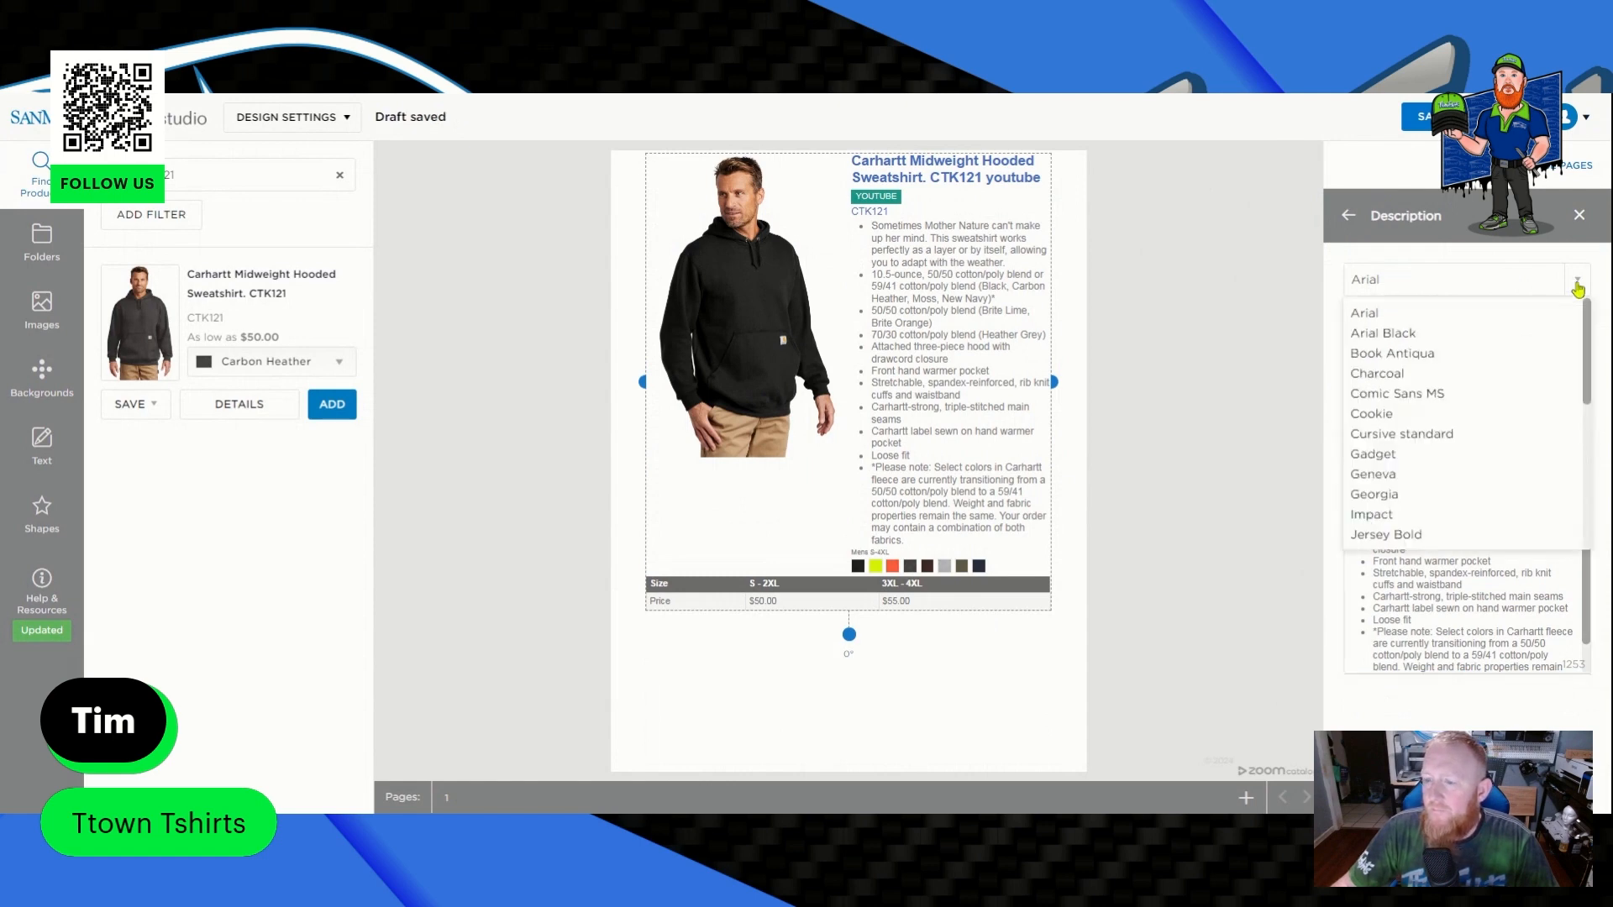
{"action": "left_click", "coordinate": [1577, 287]}
{"action": "left_click", "coordinate": [1355, 415]}
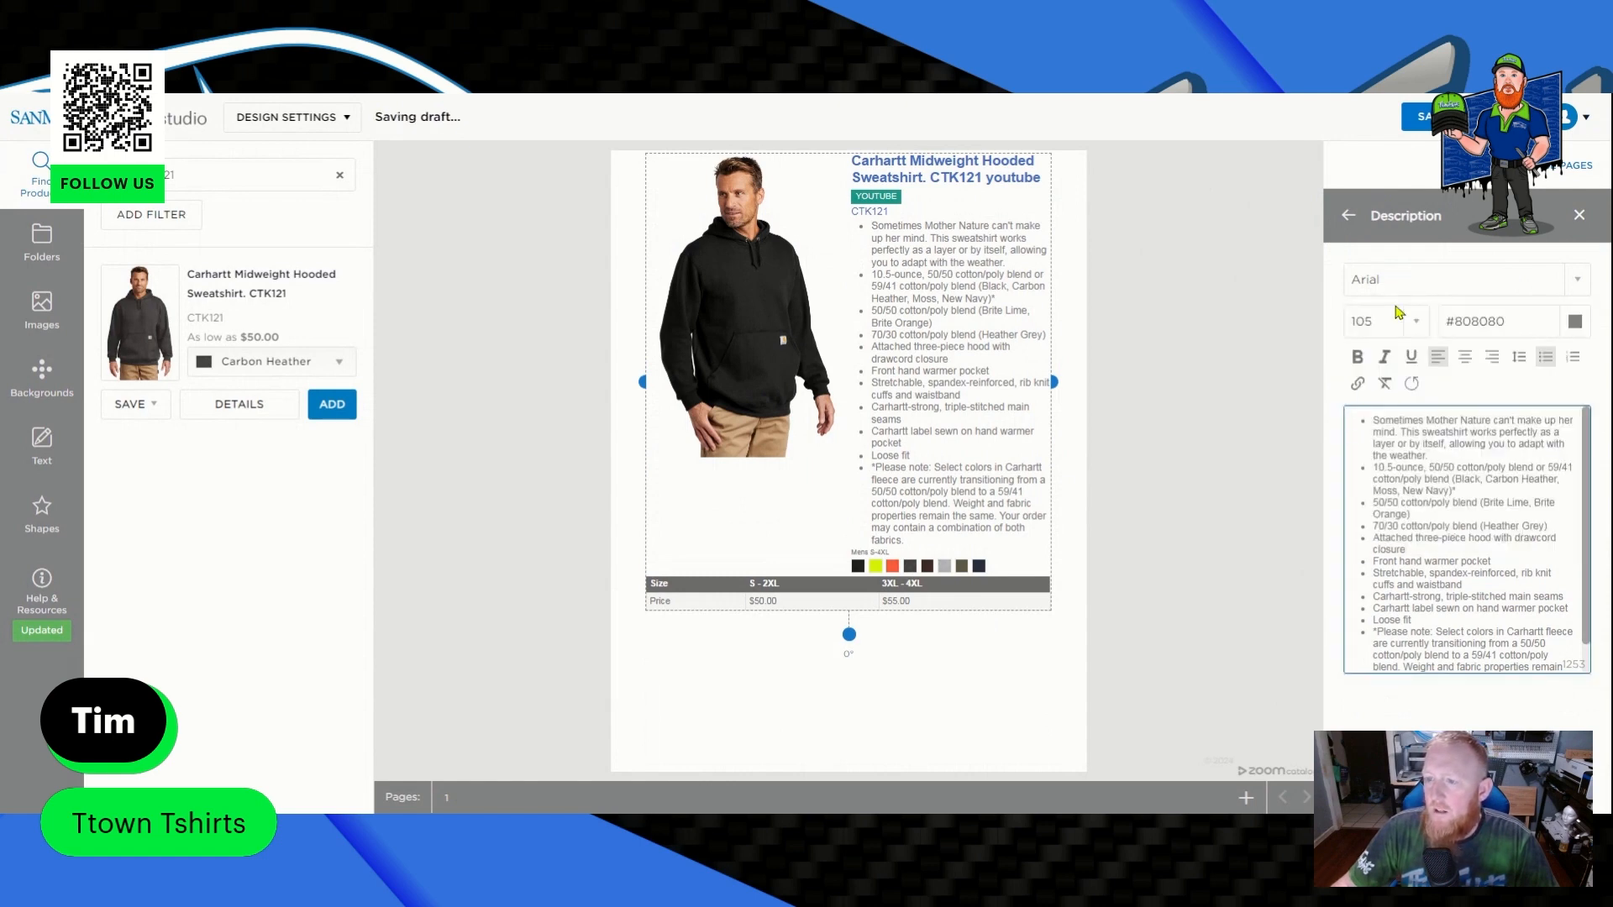
{"action": "left_click", "coordinate": [1411, 277]}
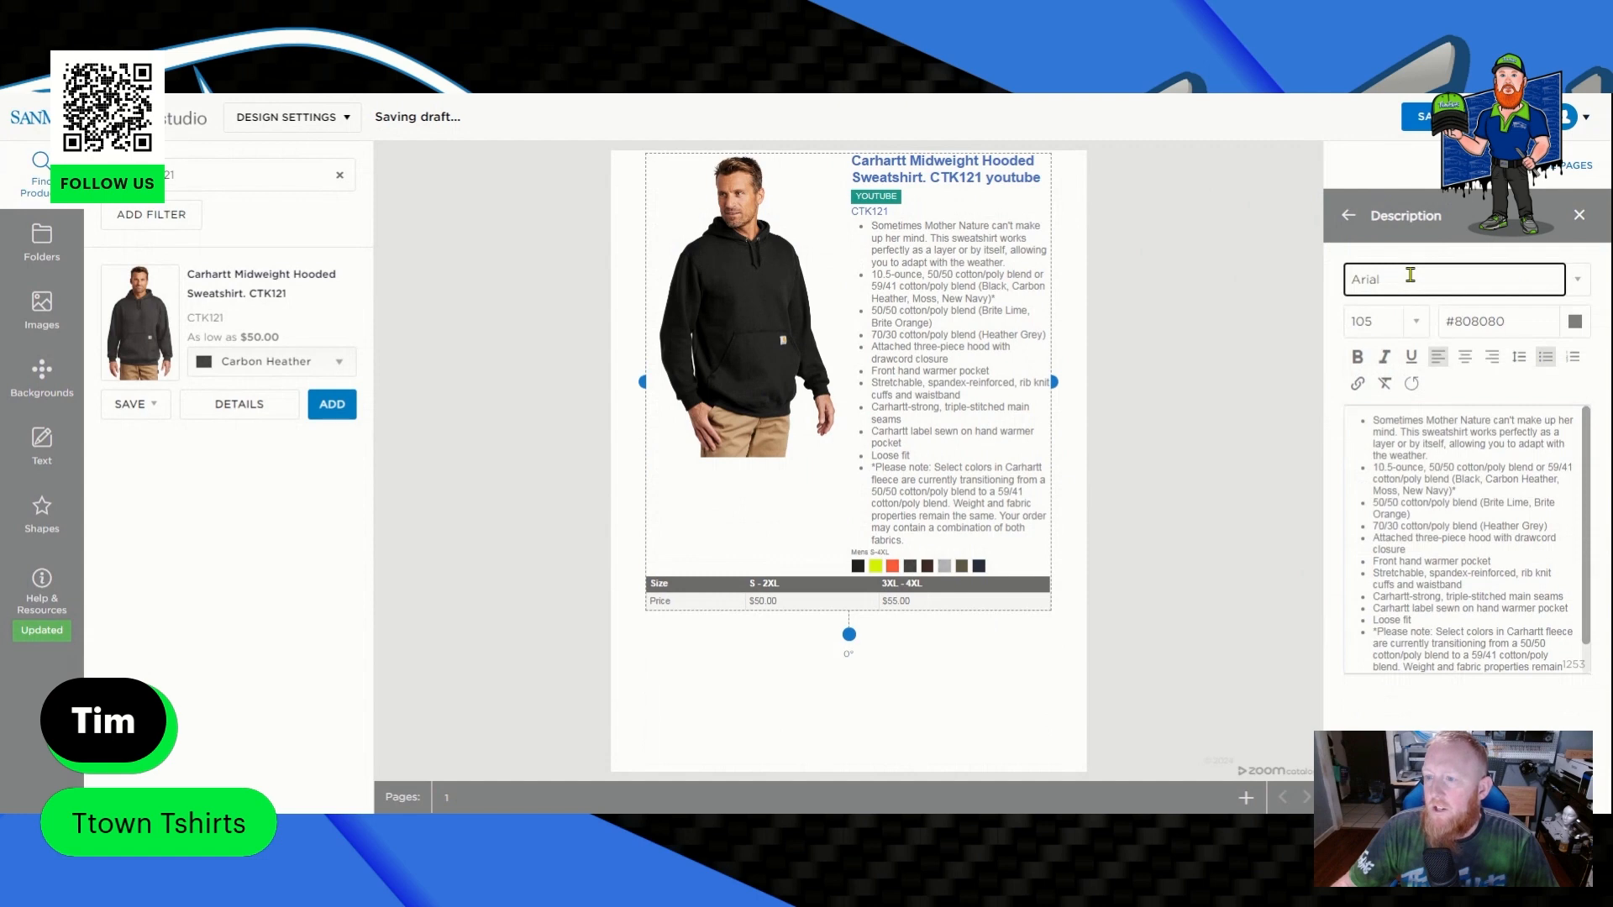
{"action": "left_click", "coordinate": [1577, 284]}
{"action": "left_click", "coordinate": [1420, 382]}
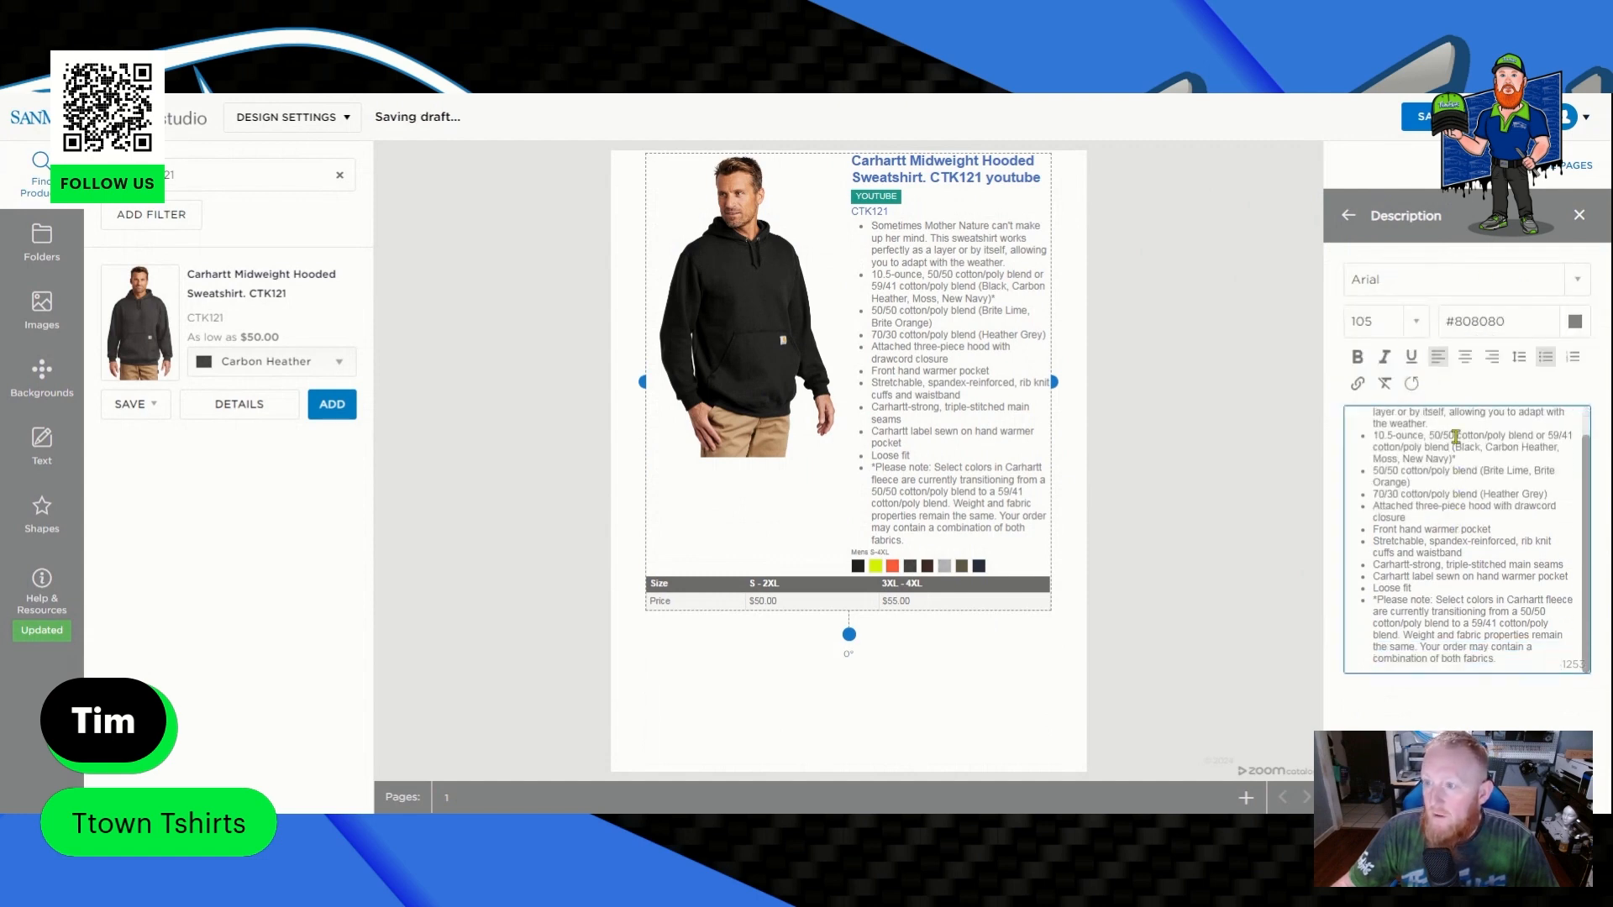
{"action": "left_click", "coordinate": [1349, 216]}
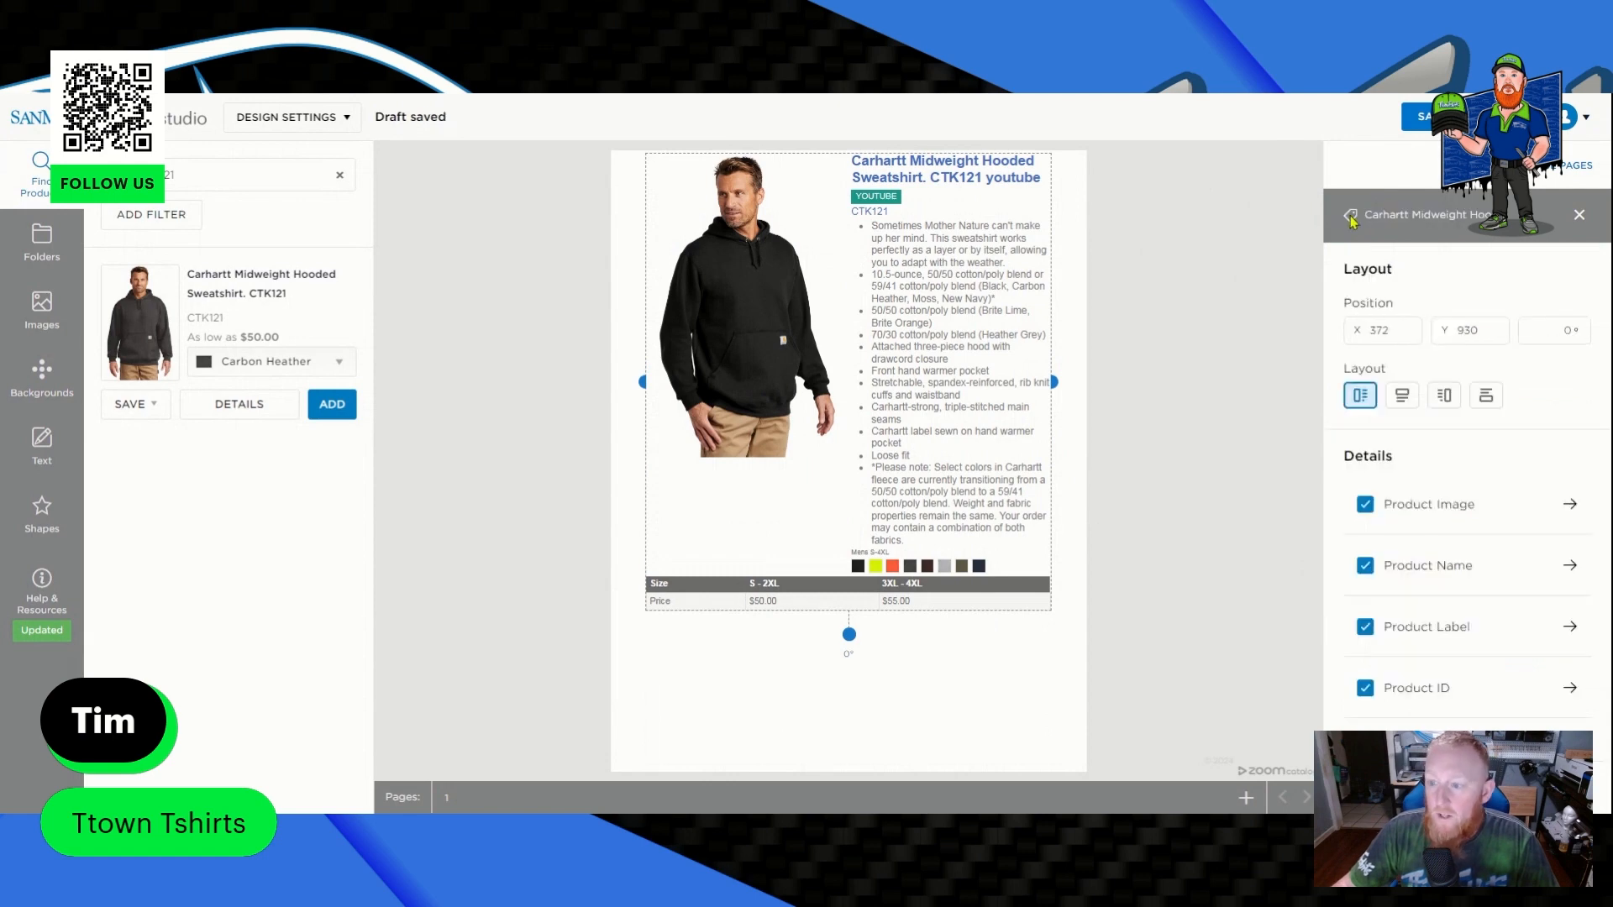
Enlarge the sweatshirt's color swatches to 344%, and switch the Moss color off and back on.
{"action": "scroll", "coordinate": [1395, 387], "scroll_direction": "down", "scroll_amount": 3}
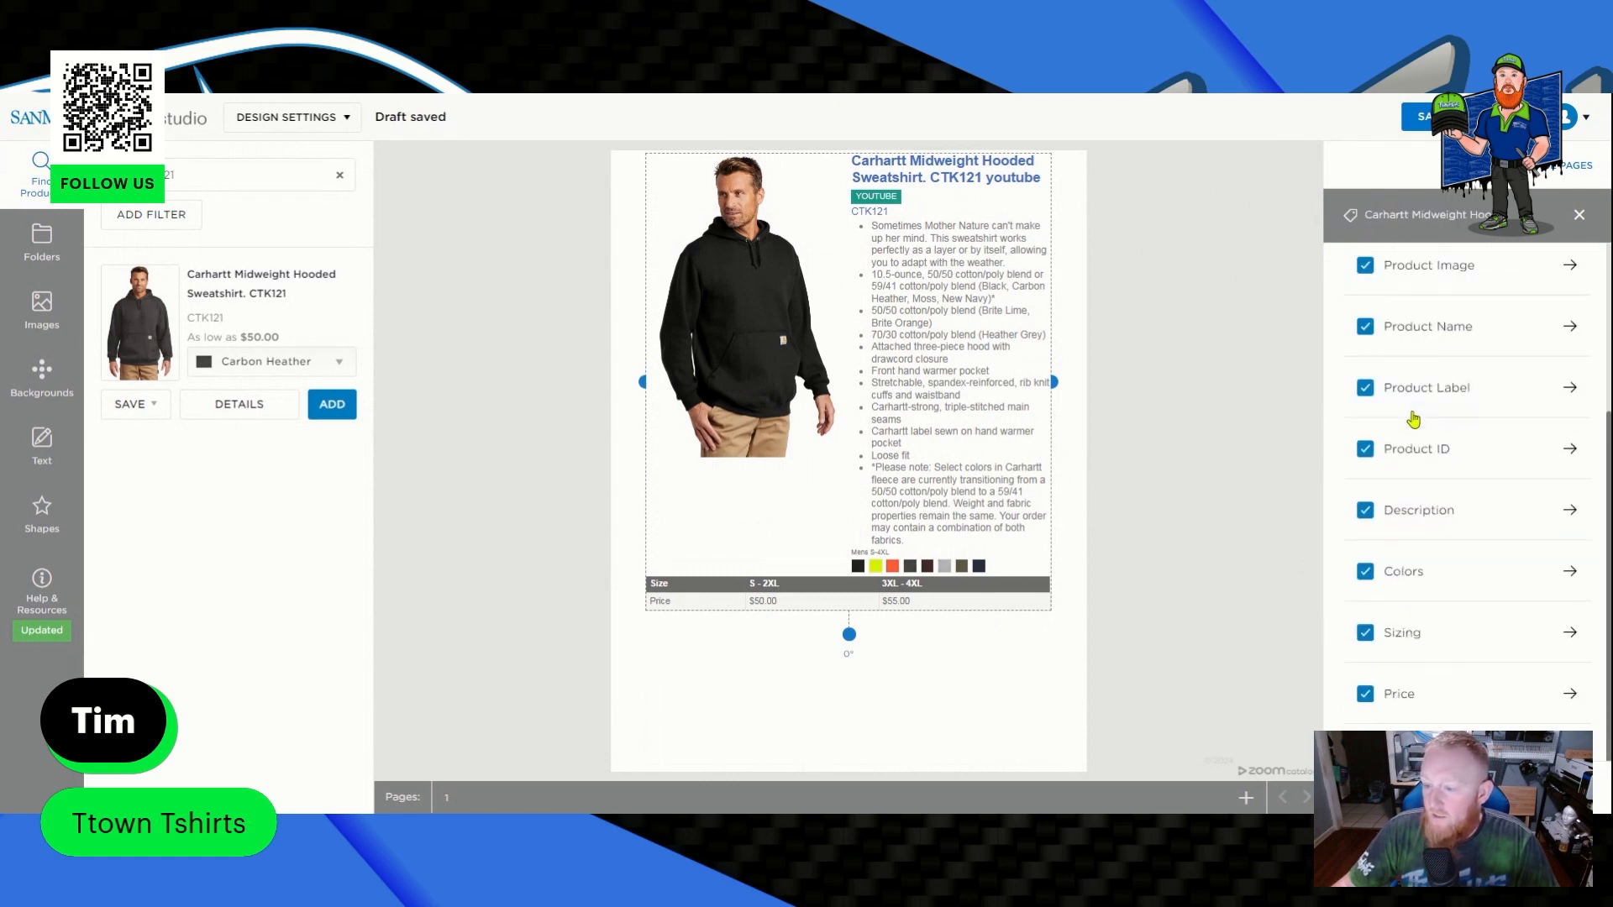
{"action": "left_click", "coordinate": [1398, 573]}
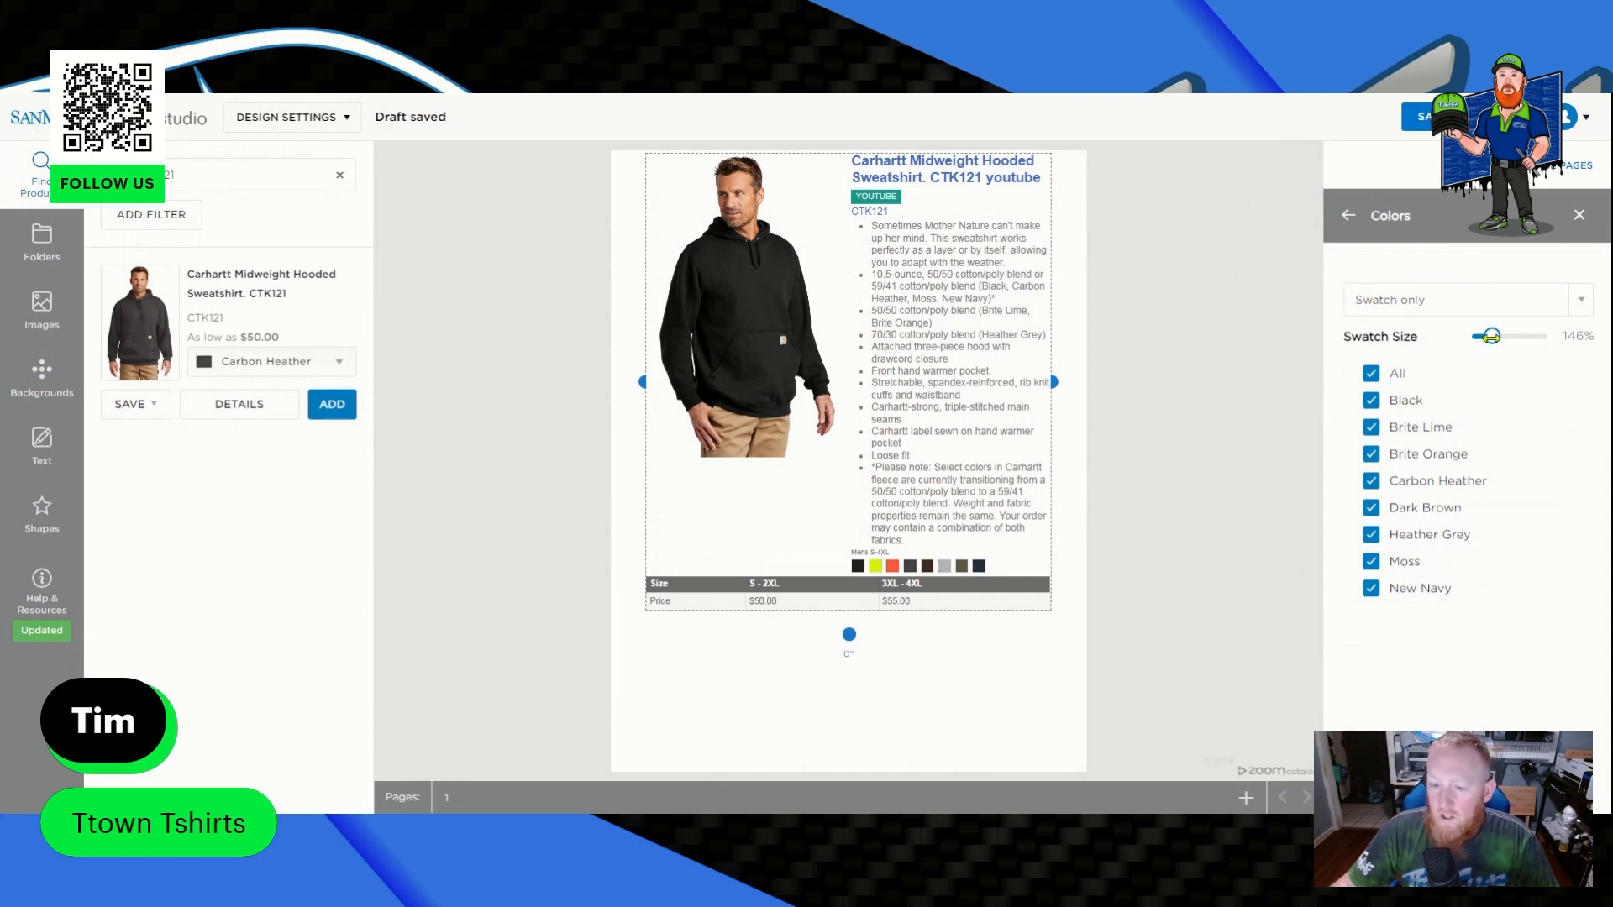
{"action": "left_click_drag", "start_coordinate": [1492, 336], "coordinate": [1523, 336]}
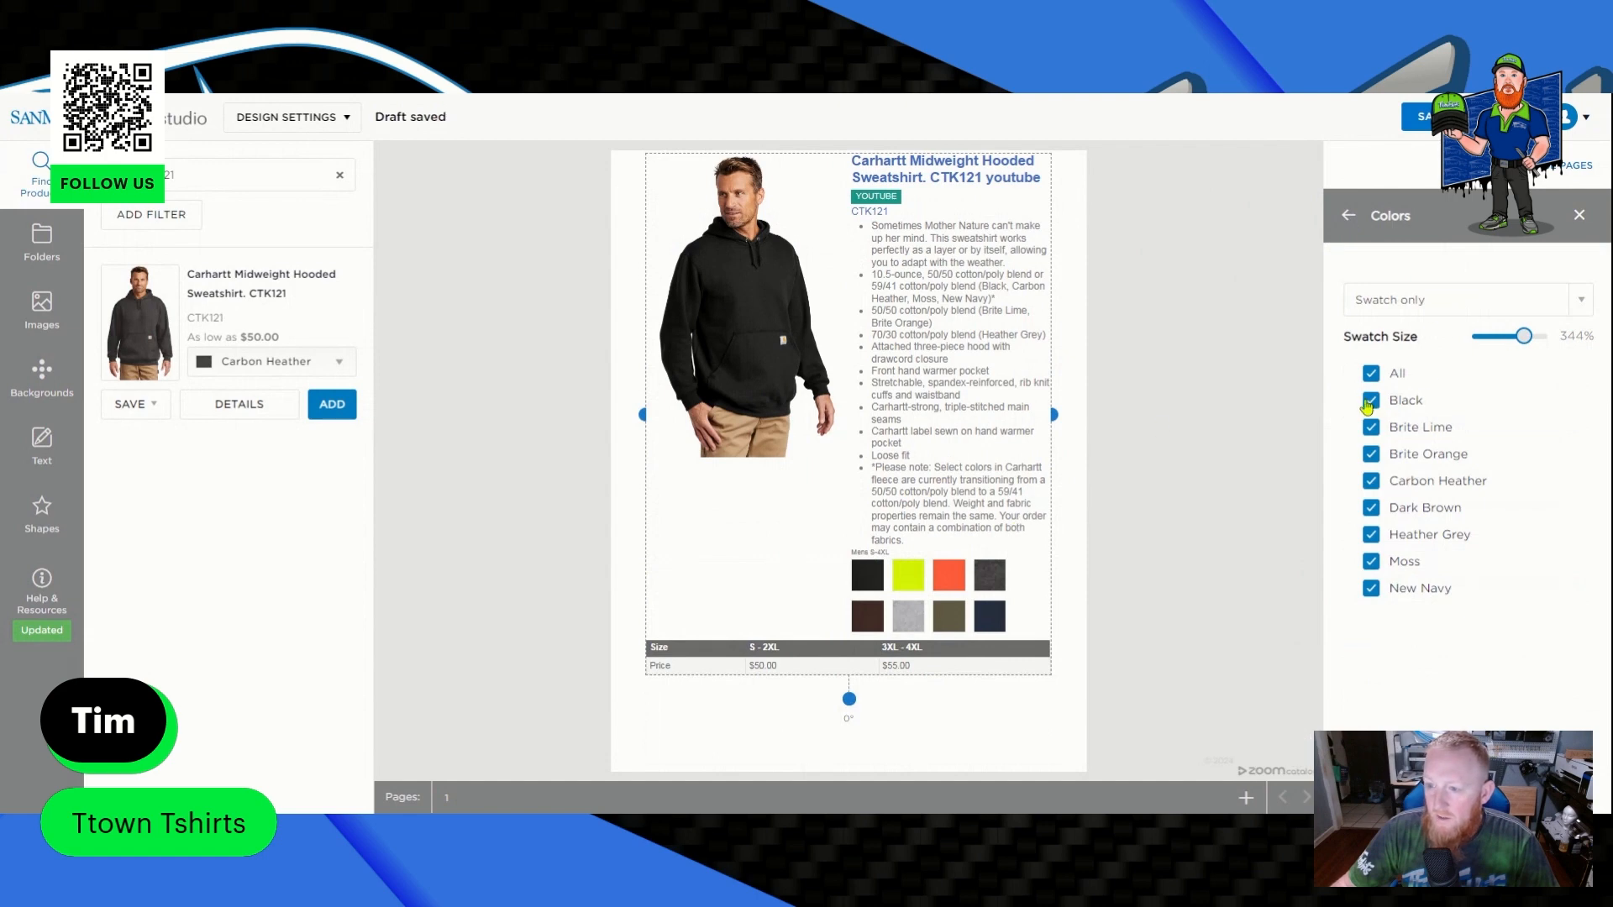
{"action": "left_click", "coordinate": [1371, 563]}
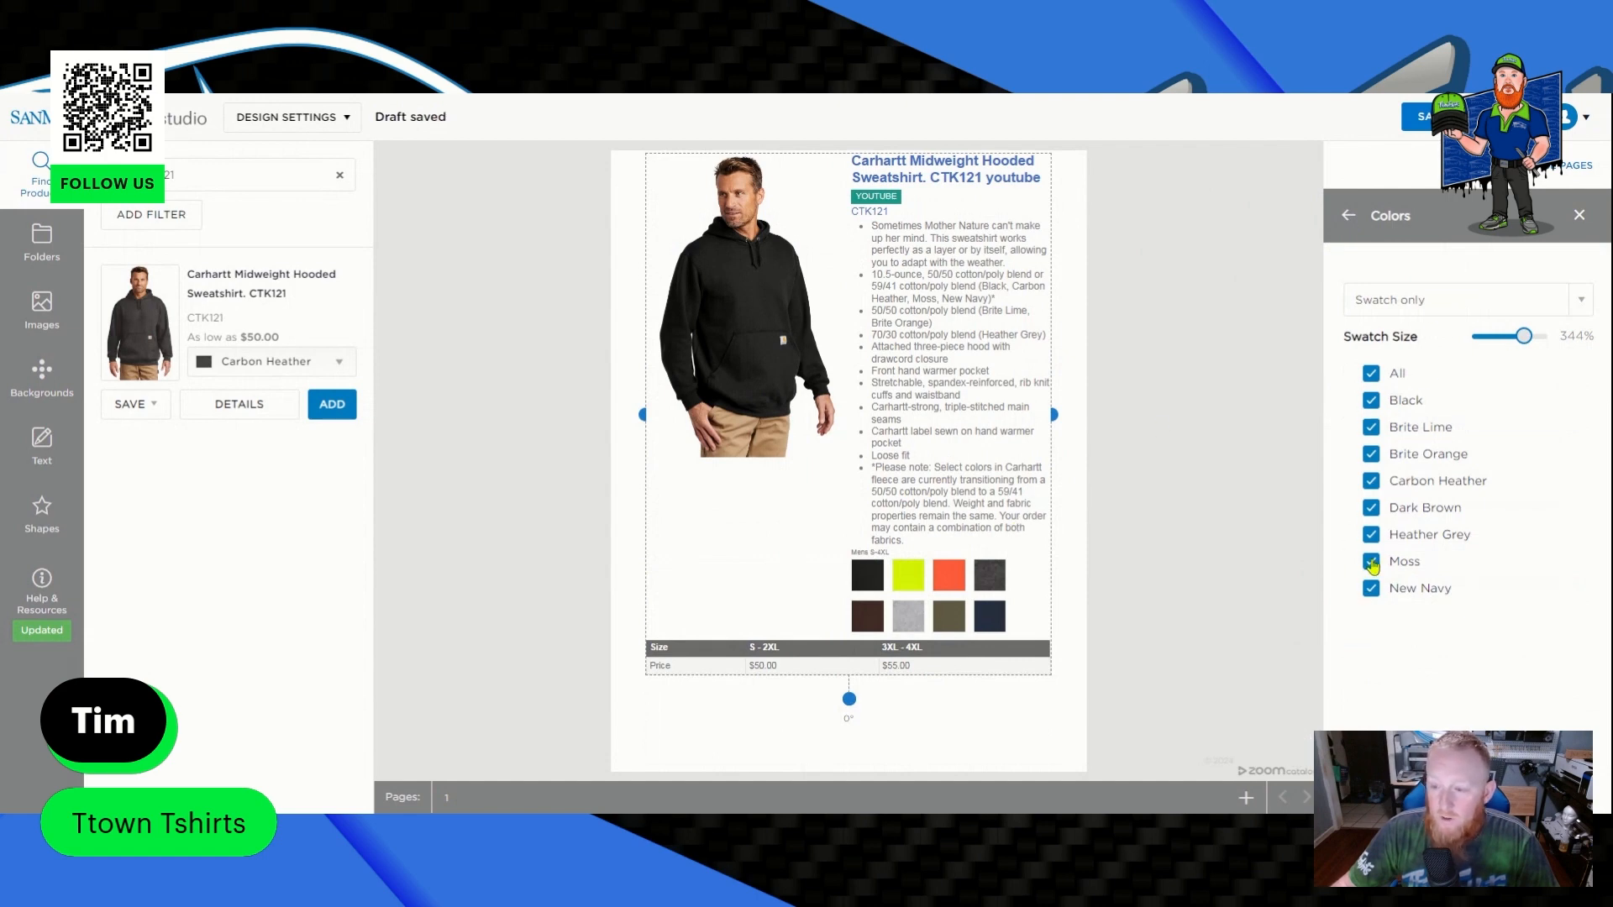
{"action": "left_click", "coordinate": [1372, 565]}
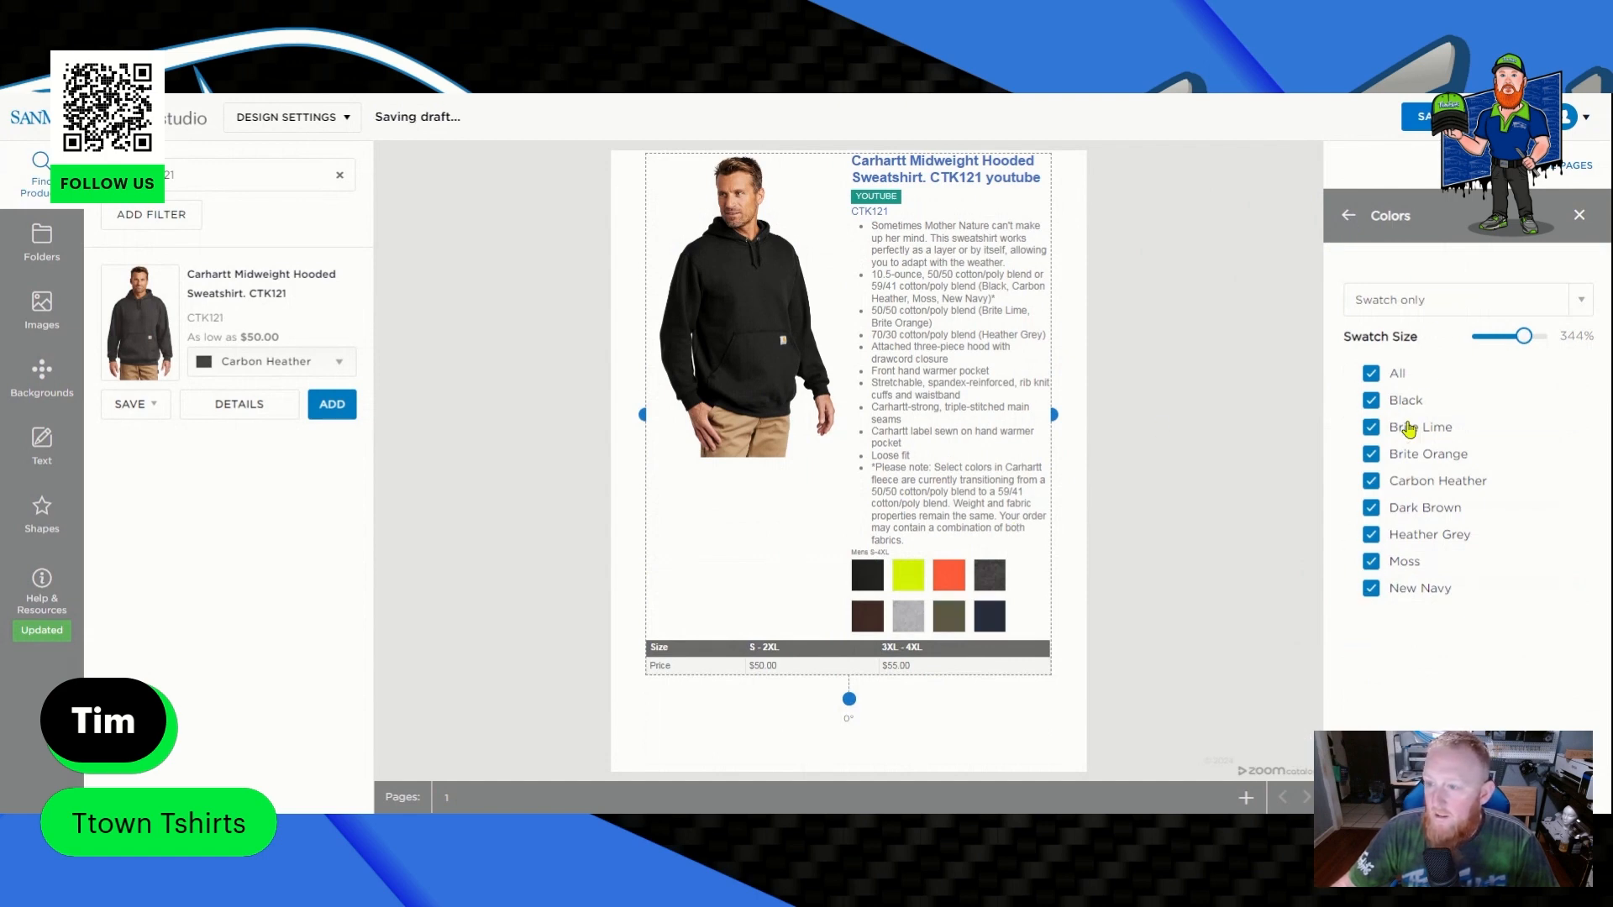
Display the colors as Swatch and Text, with a text size of 76px.
{"action": "left_click", "coordinate": [1581, 309]}
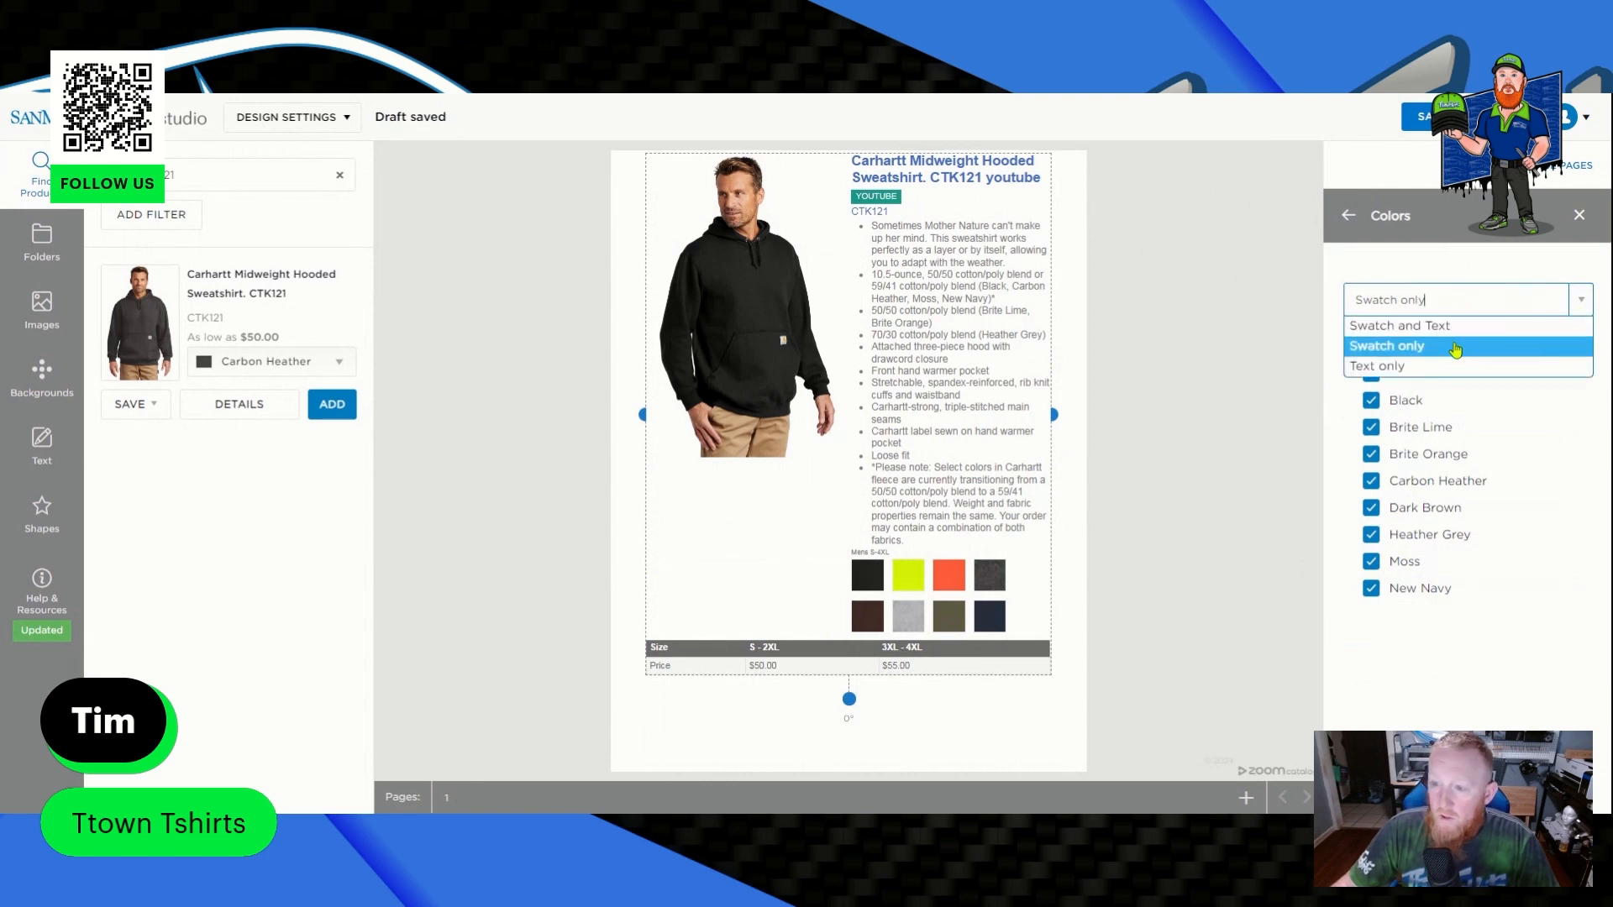
{"action": "left_click", "coordinate": [1435, 325]}
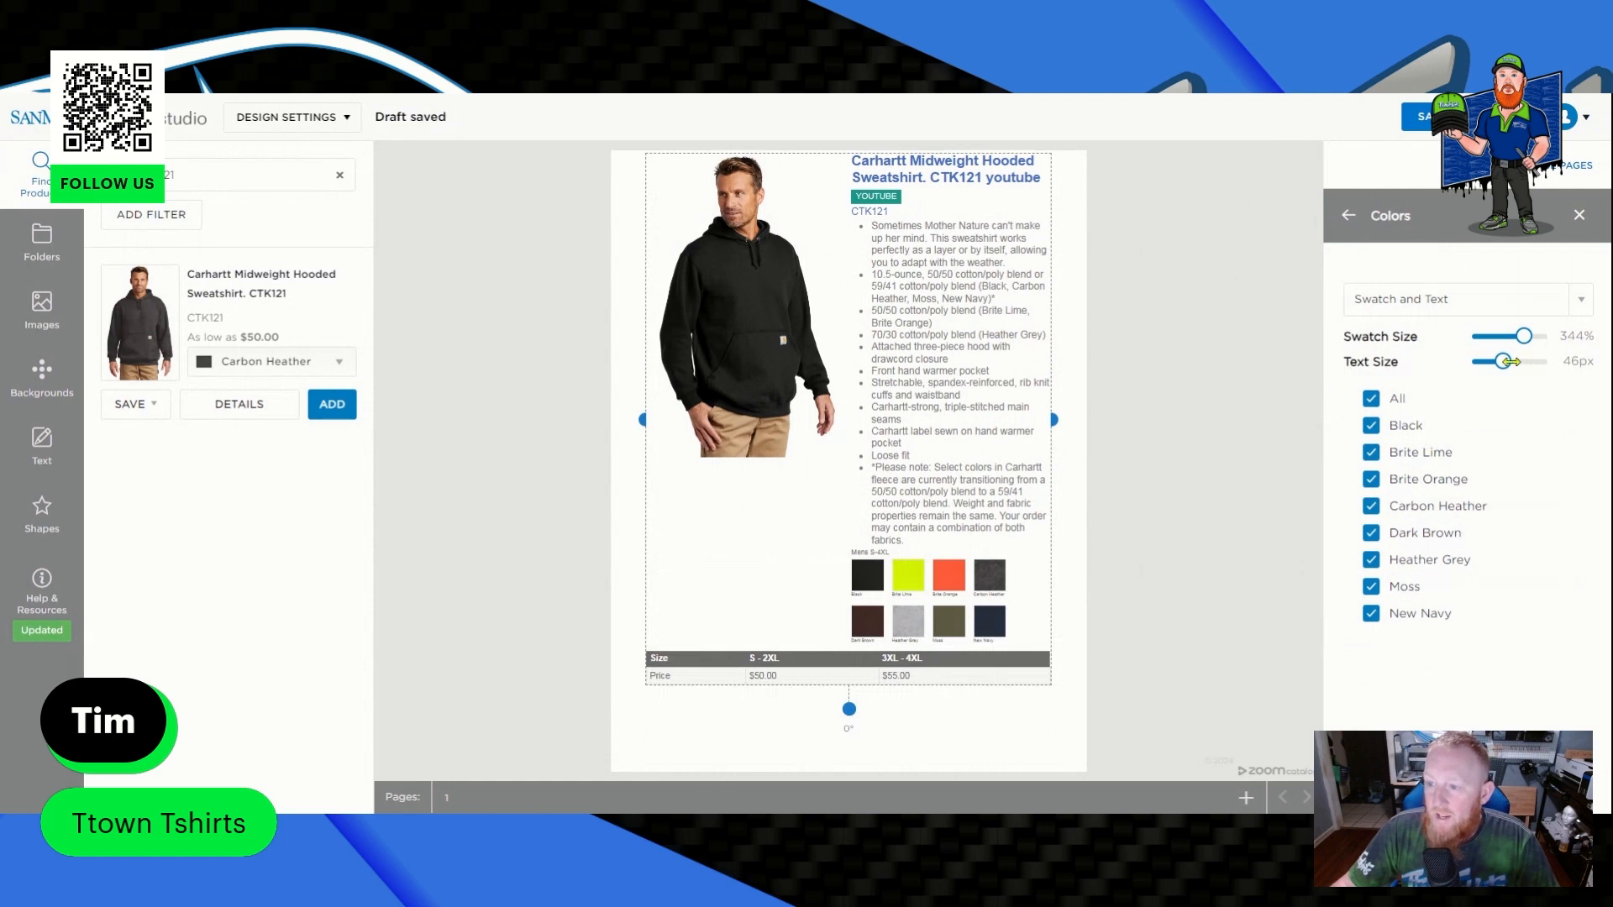
{"action": "left_click_drag", "start_coordinate": [1504, 361], "coordinate": [1534, 362]}
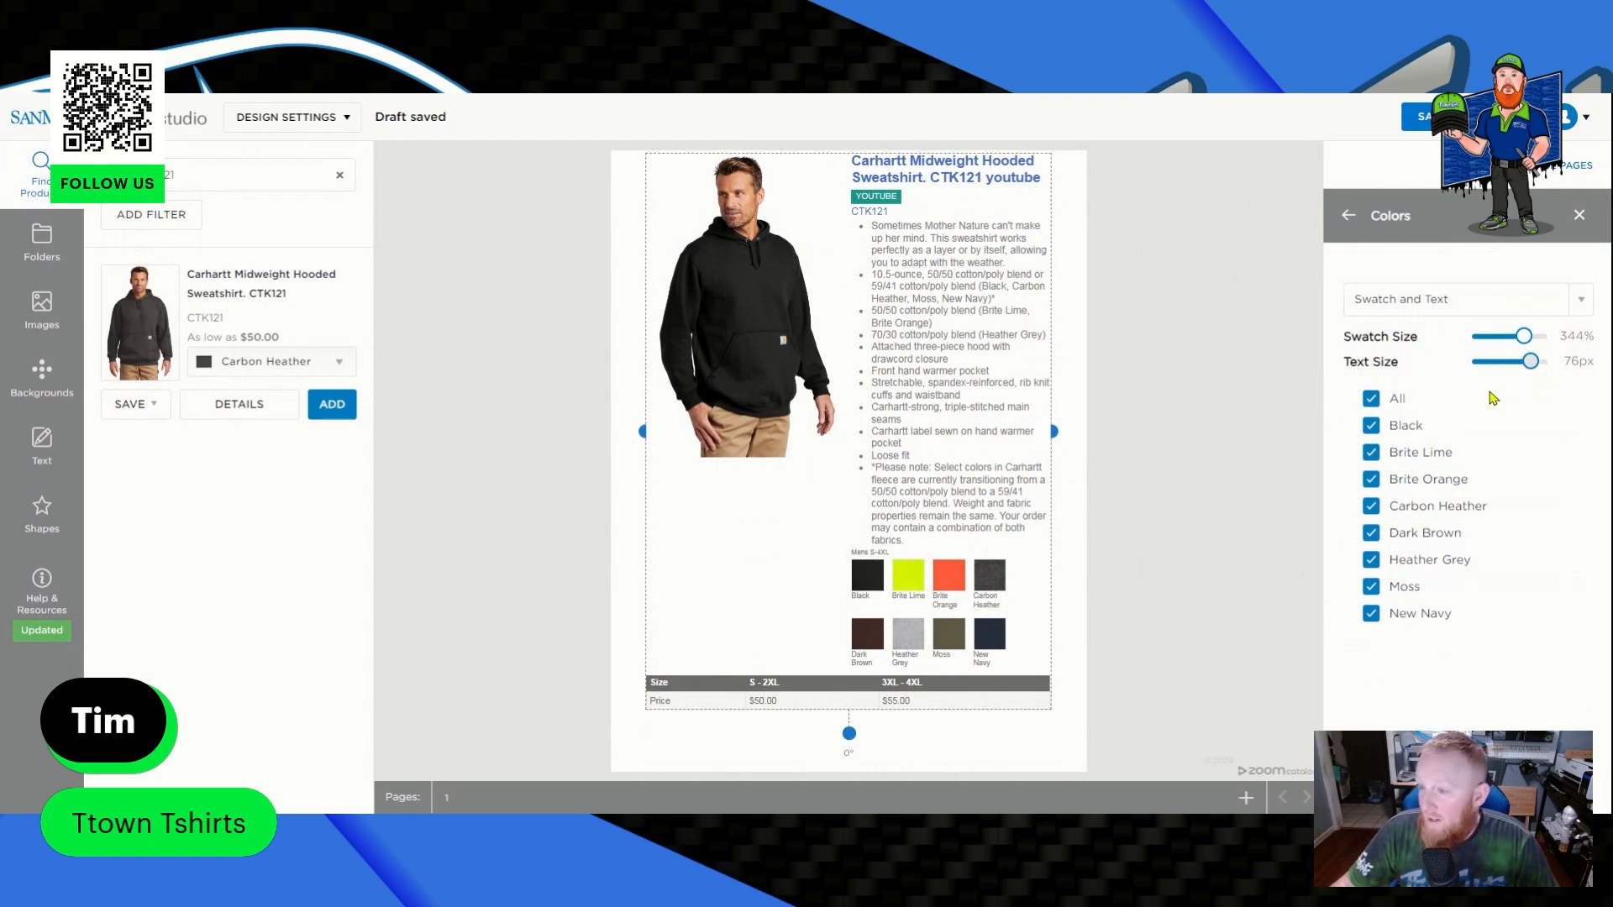
Exclude 4XL from the men's sizes listed in the sweatshirt's sizing details.
{"action": "left_click", "coordinate": [1583, 304]}
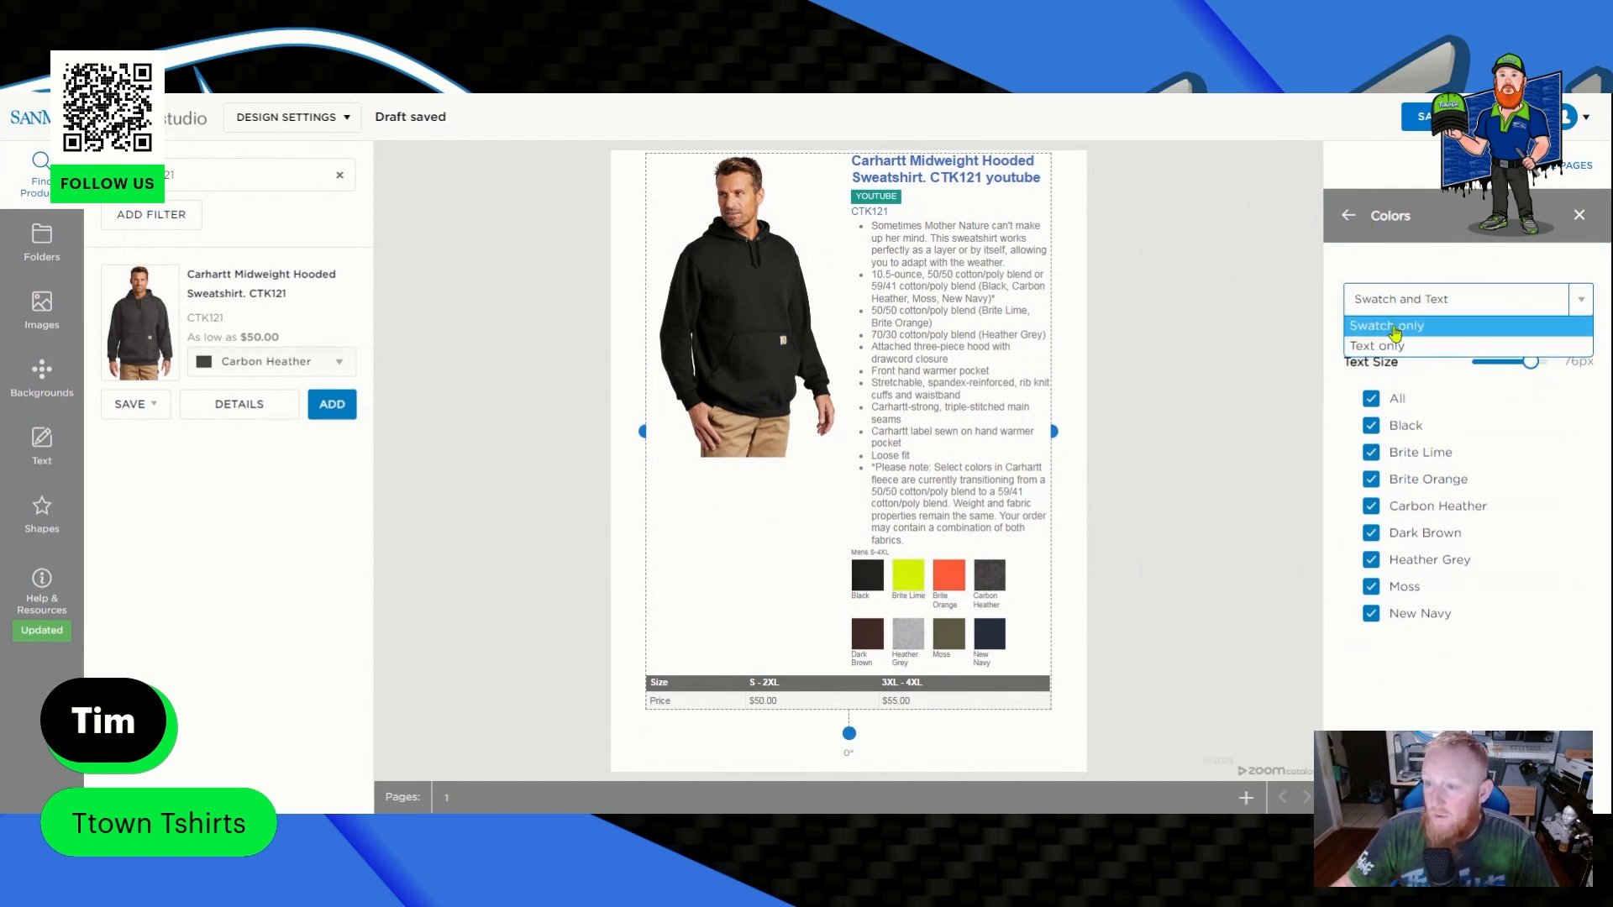
{"action": "left_click", "coordinate": [1349, 217]}
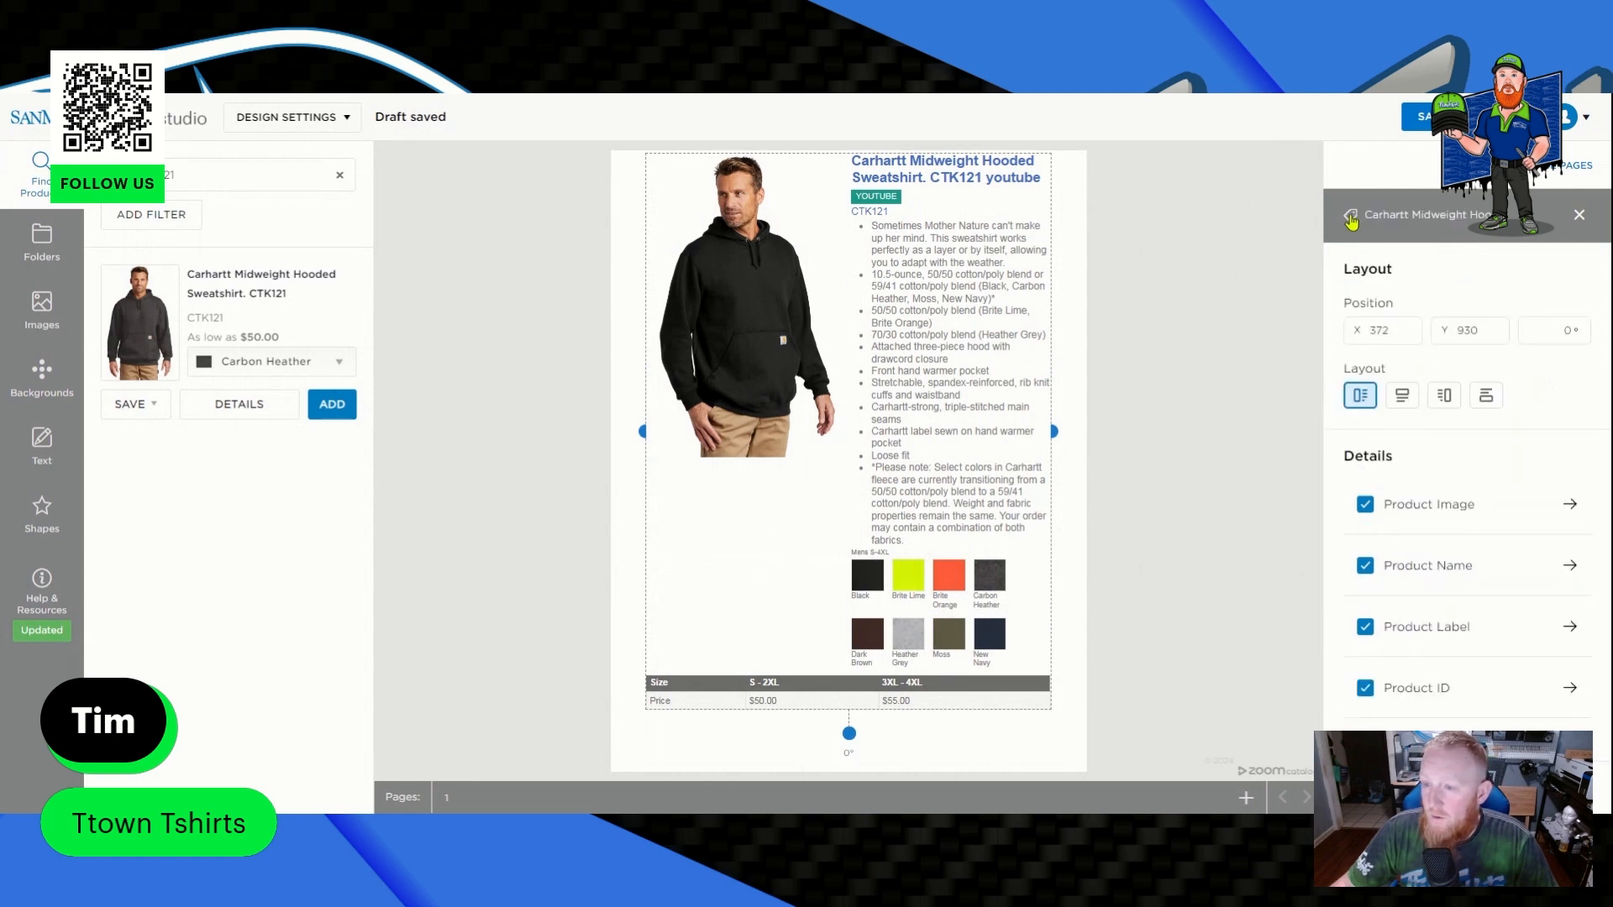
{"action": "scroll", "coordinate": [1503, 369], "scroll_direction": "down", "scroll_amount": 3}
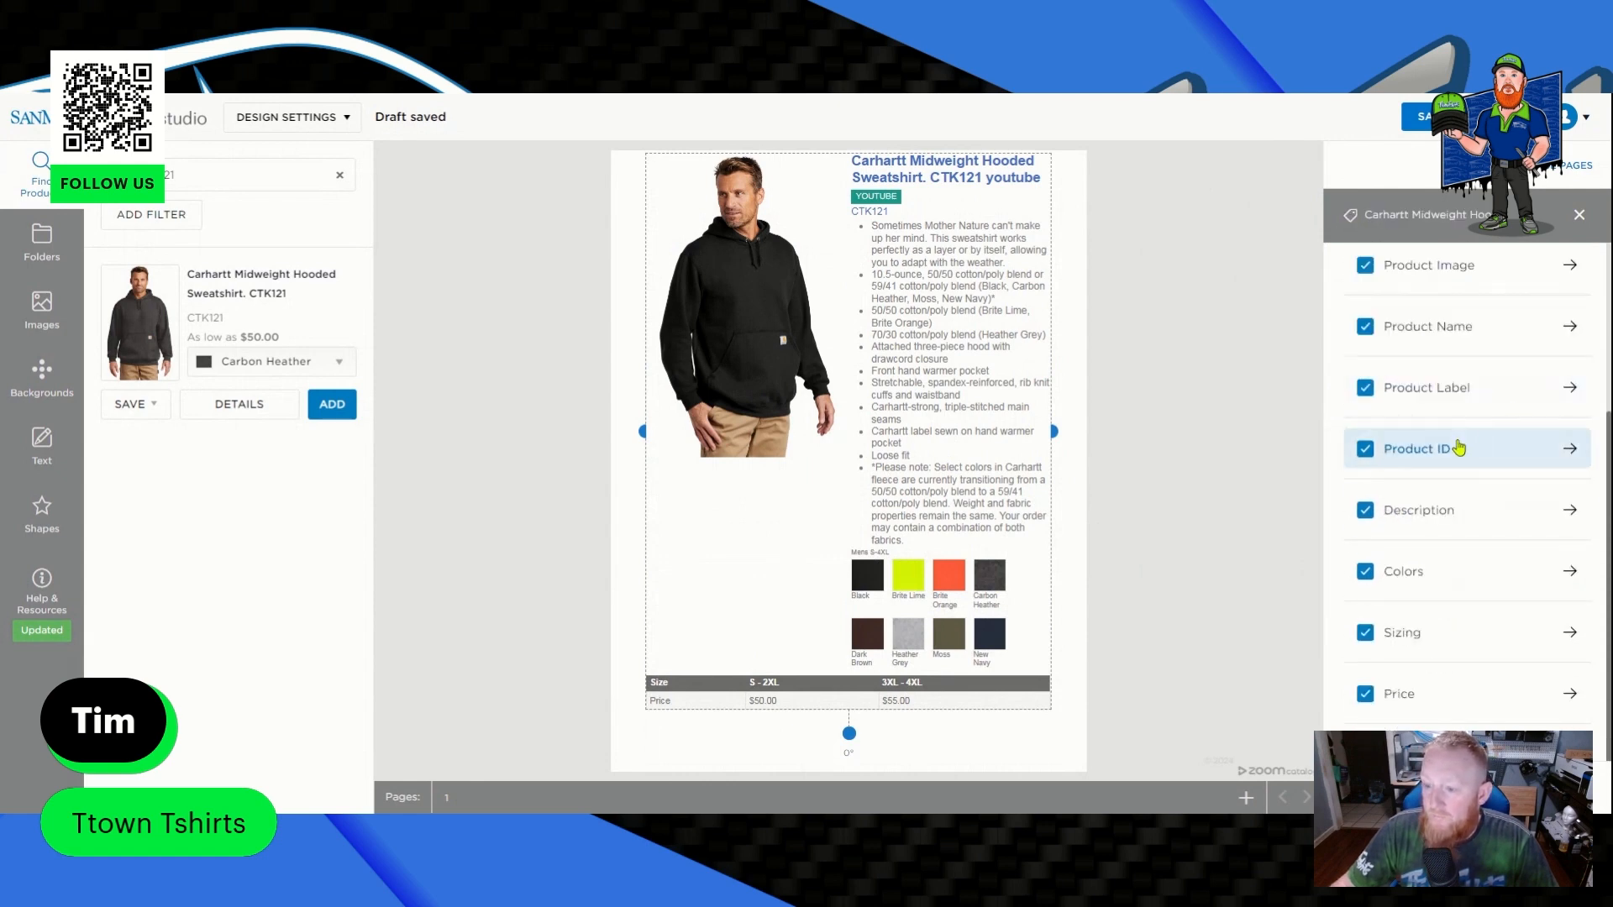
{"action": "left_click", "coordinate": [1397, 640]}
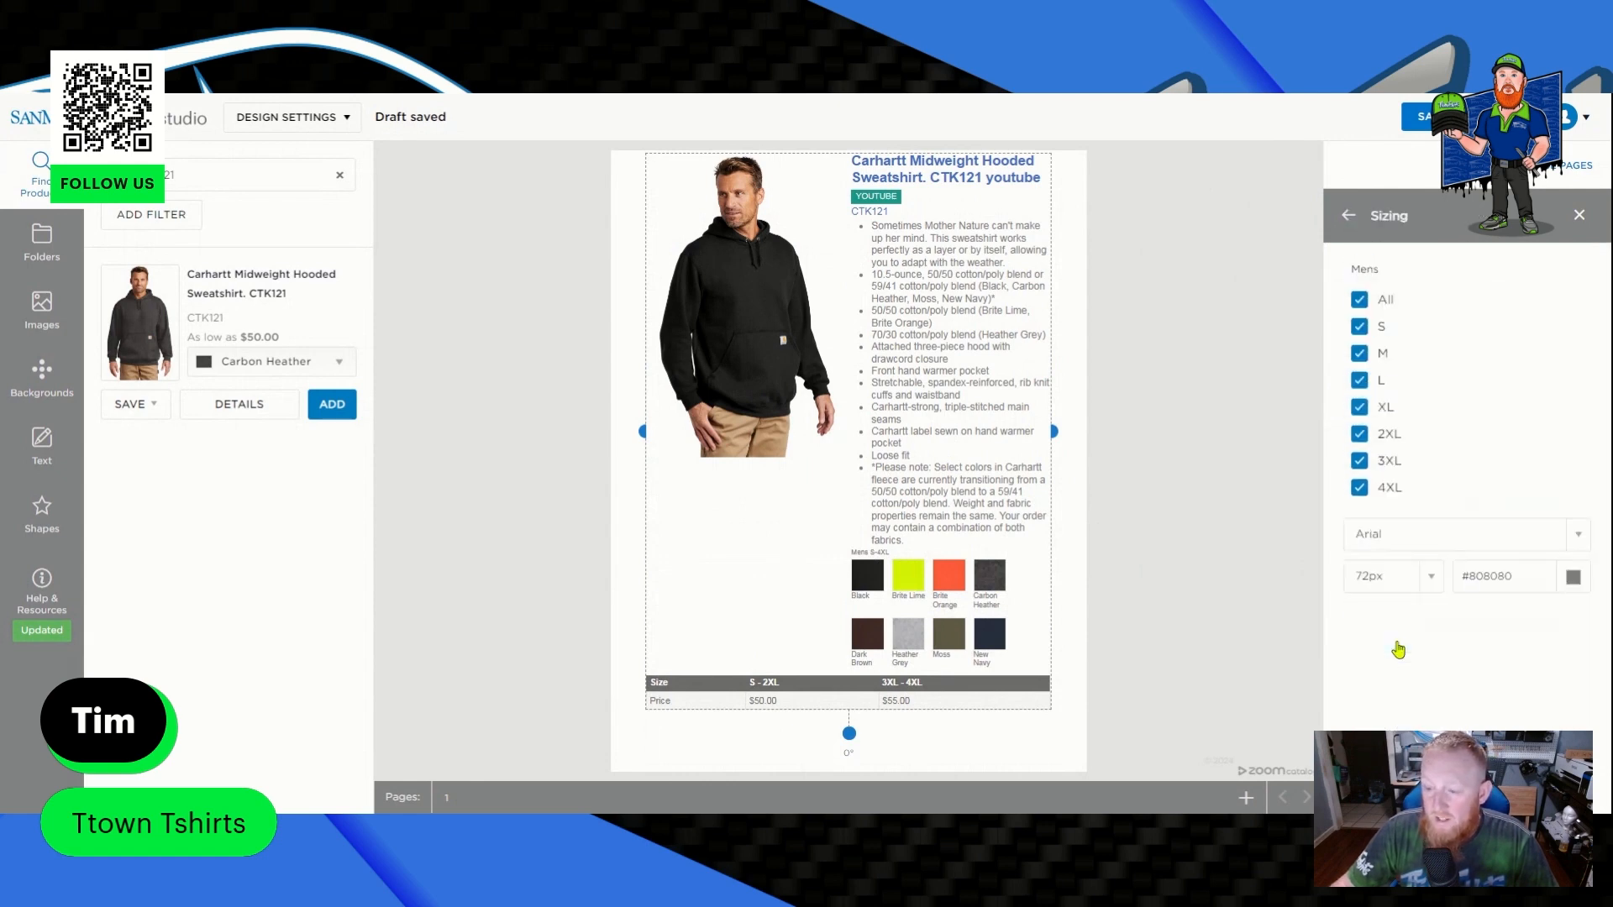
{"action": "left_click", "coordinate": [1359, 489]}
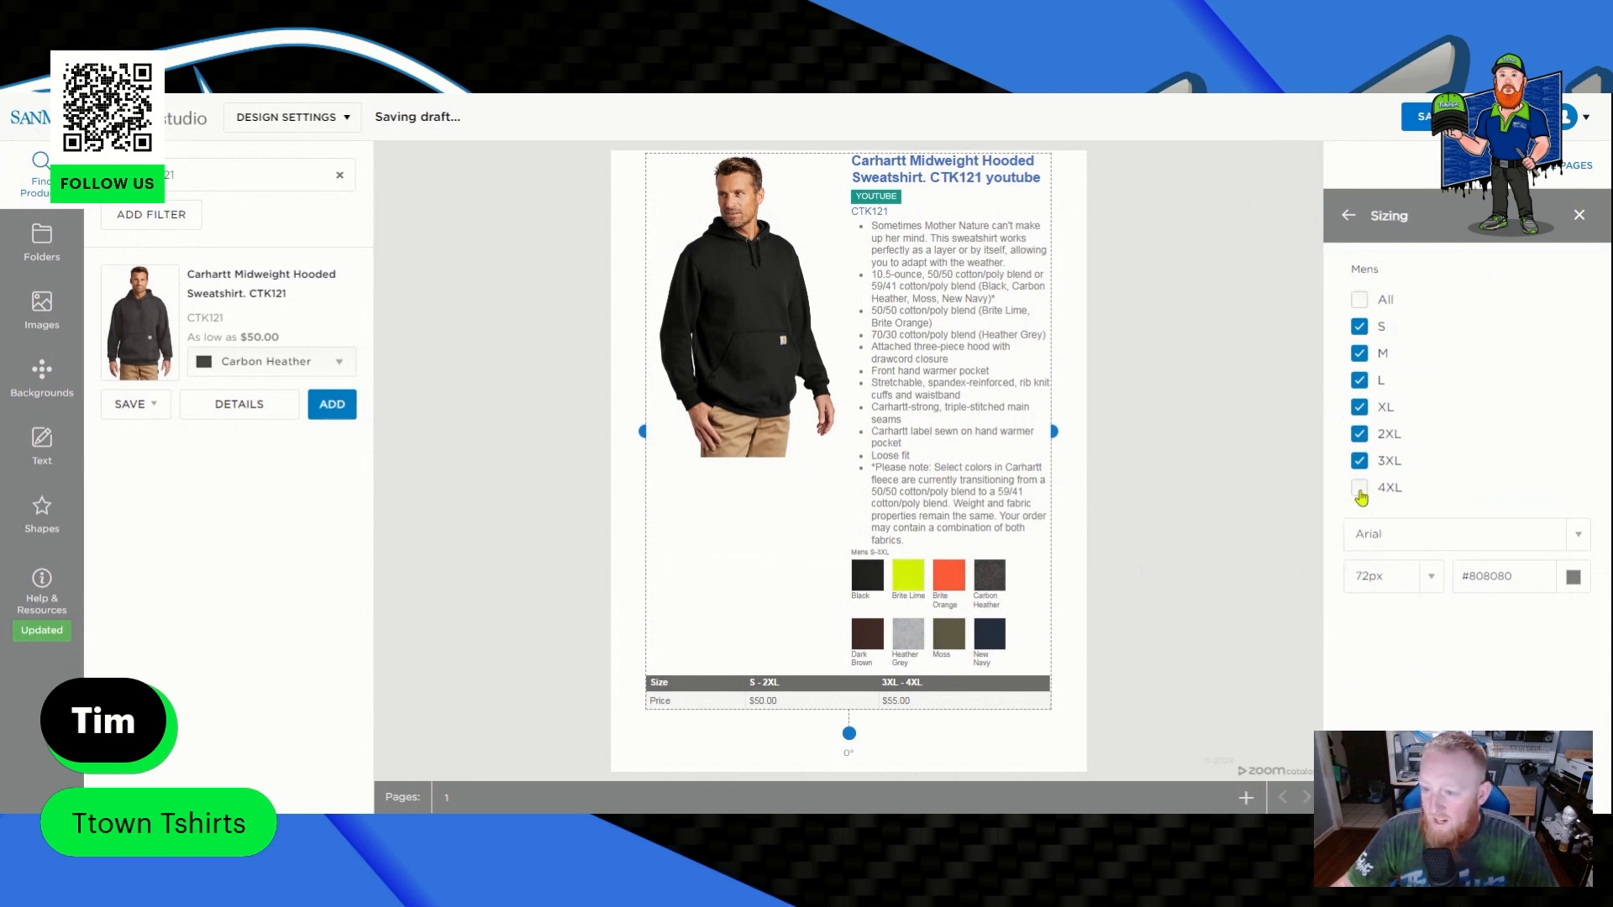
{"action": "left_click", "coordinate": [1348, 216]}
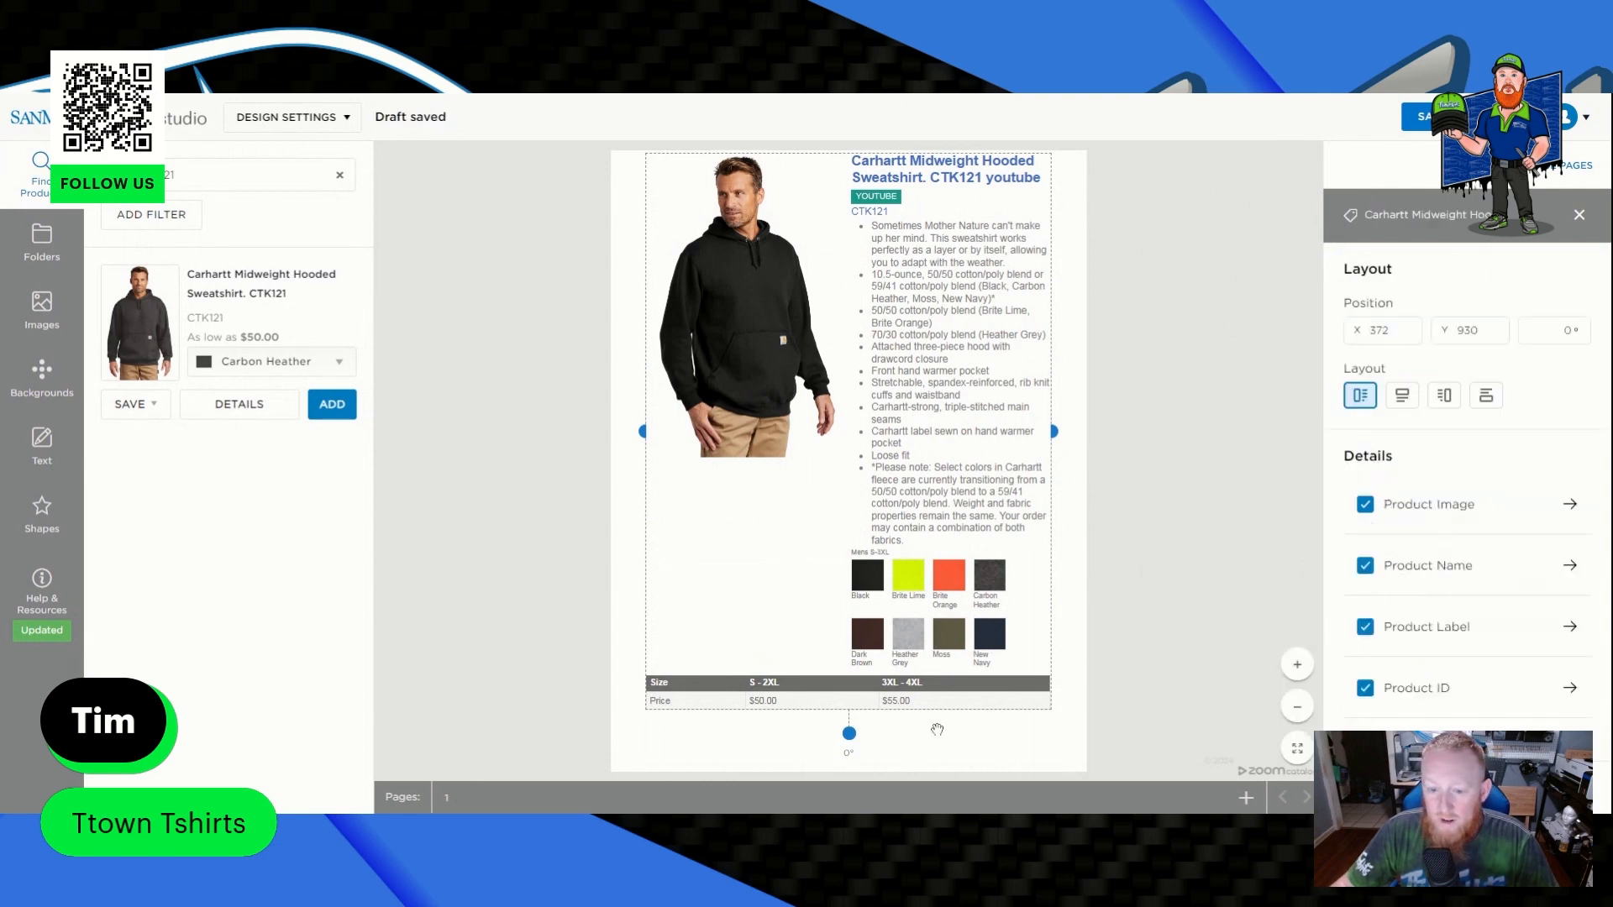
{"action": "scroll", "coordinate": [1455, 623], "scroll_direction": "down", "scroll_amount": 2}
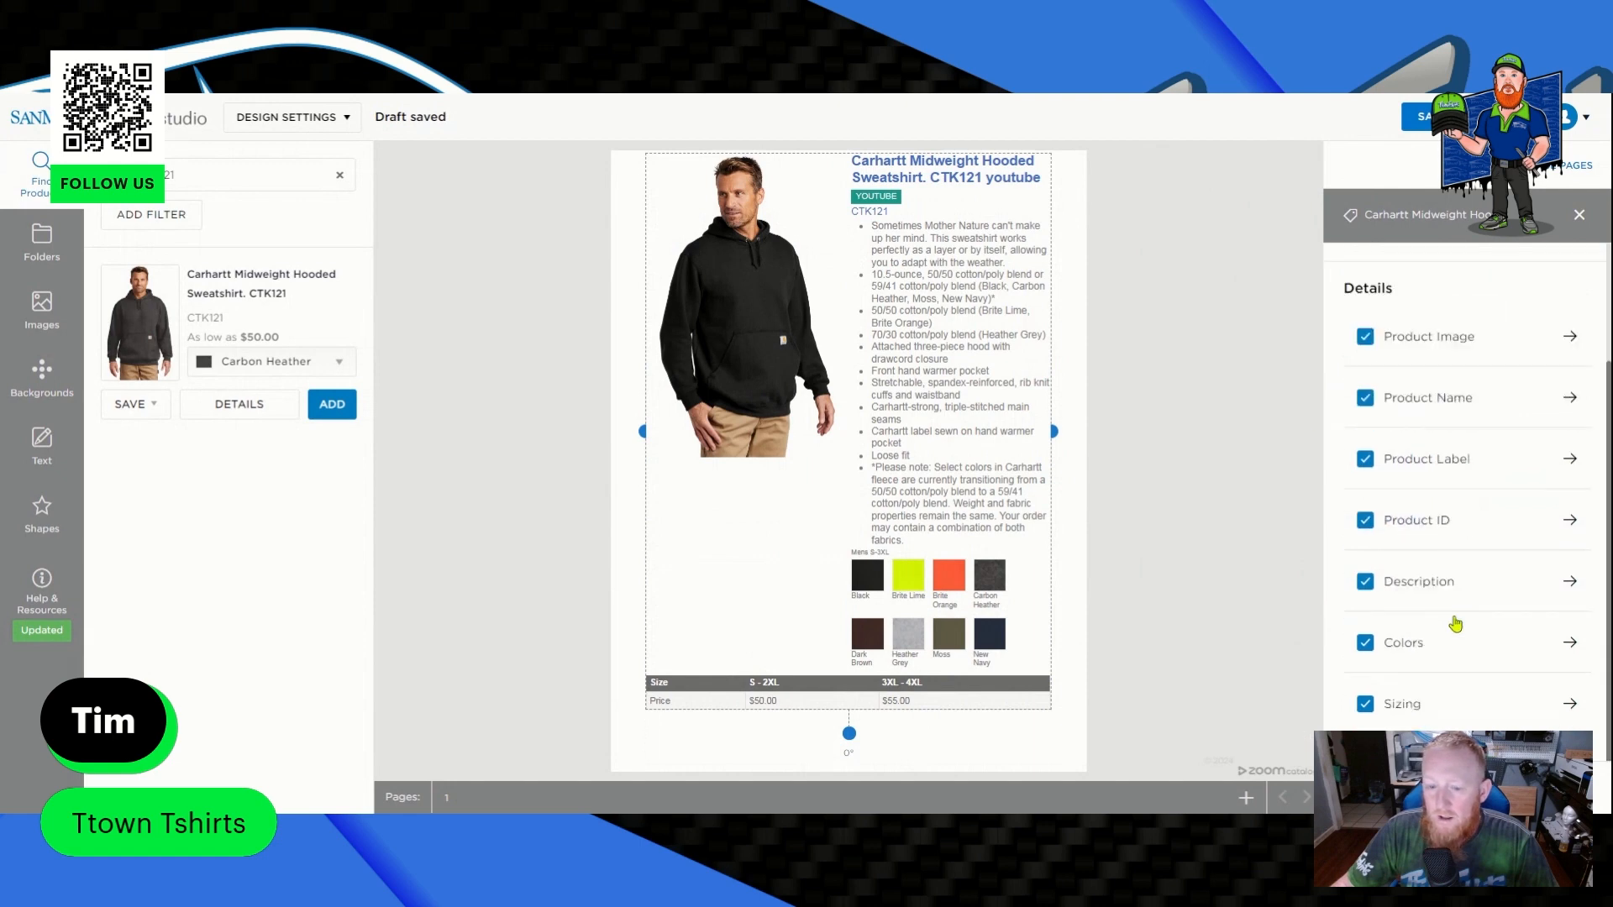
{"action": "scroll", "coordinate": [1456, 623], "scroll_direction": "down", "scroll_amount": 1}
{"action": "left_click", "coordinate": [1396, 635]}
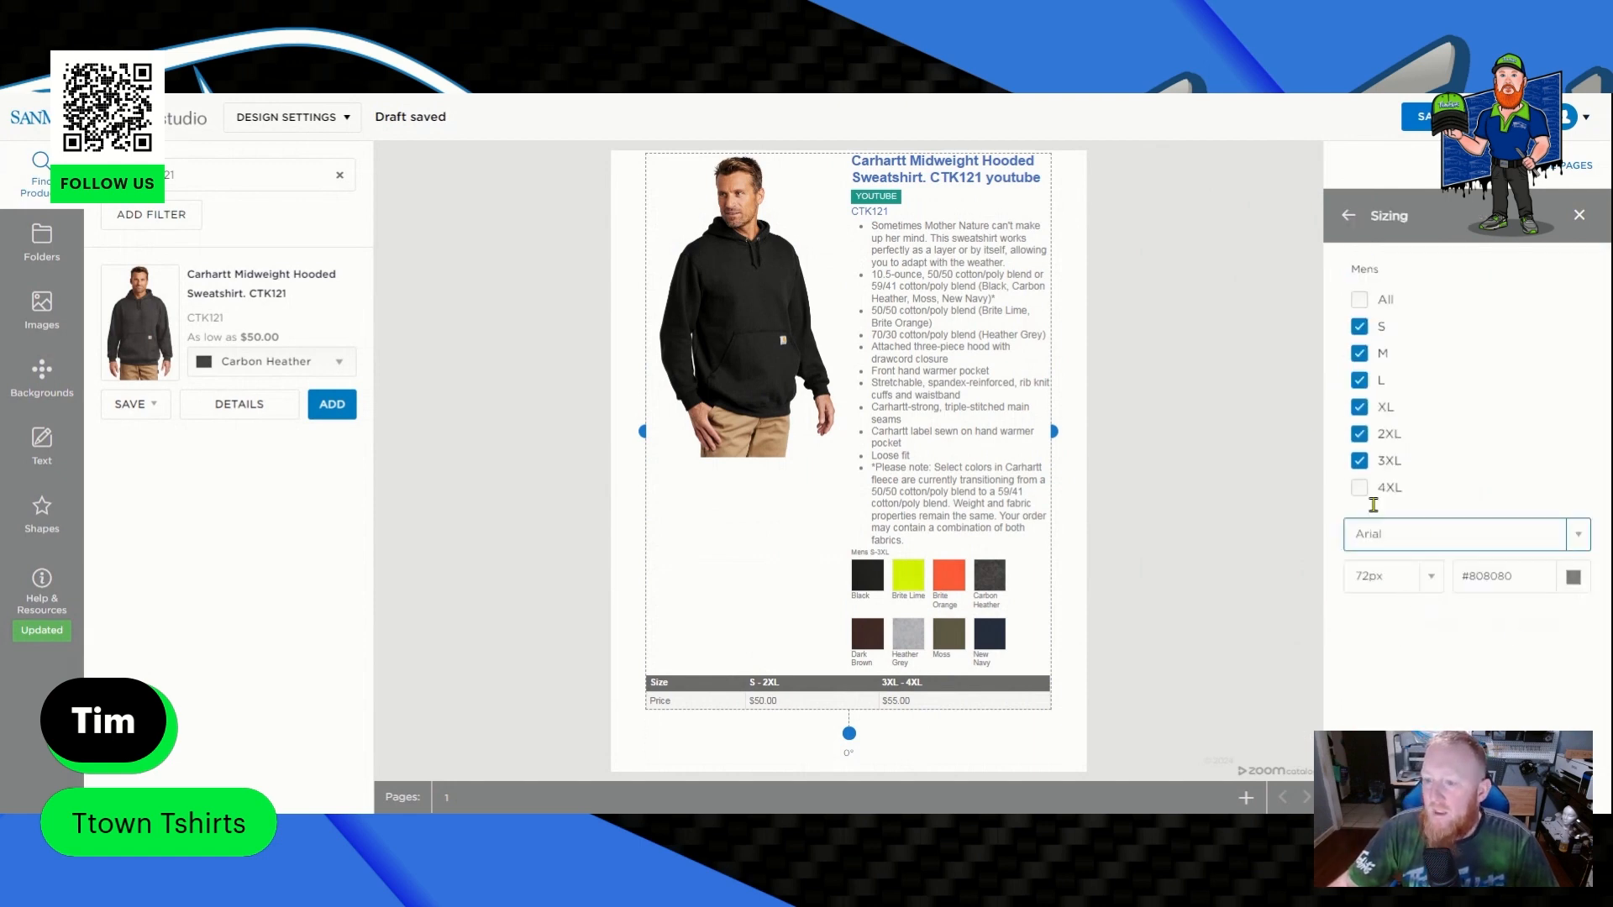
{"action": "left_click", "coordinate": [1348, 215]}
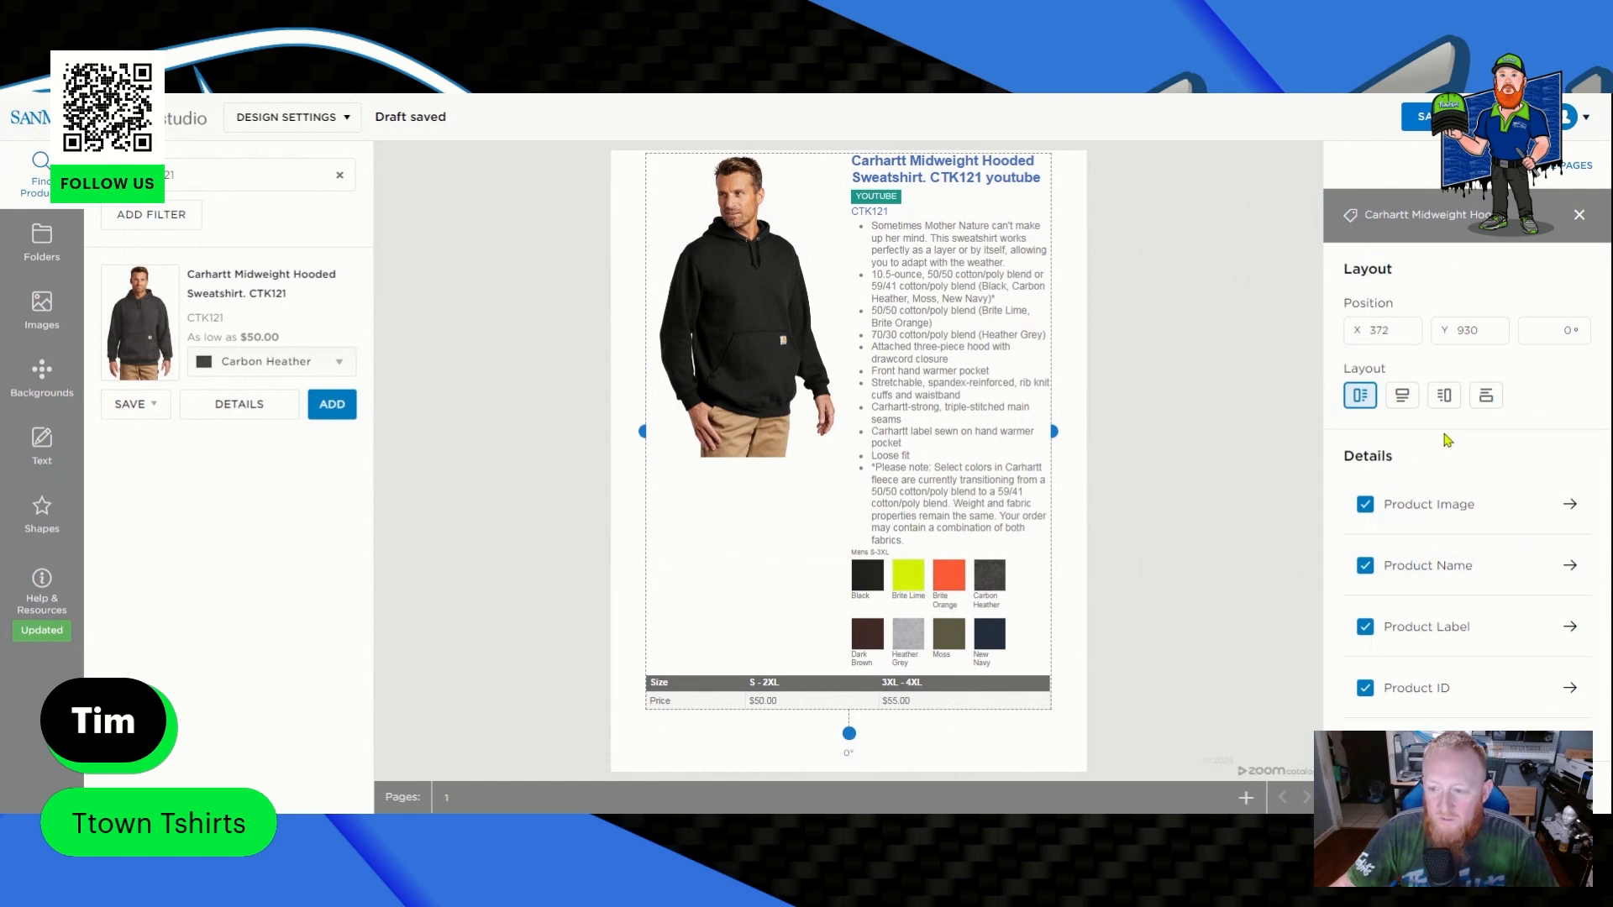
Show the sweatshirt's price as a single "Prices starting at" line instead of the retail price table.
{"action": "scroll", "coordinate": [1446, 440], "scroll_direction": "down", "scroll_amount": 3}
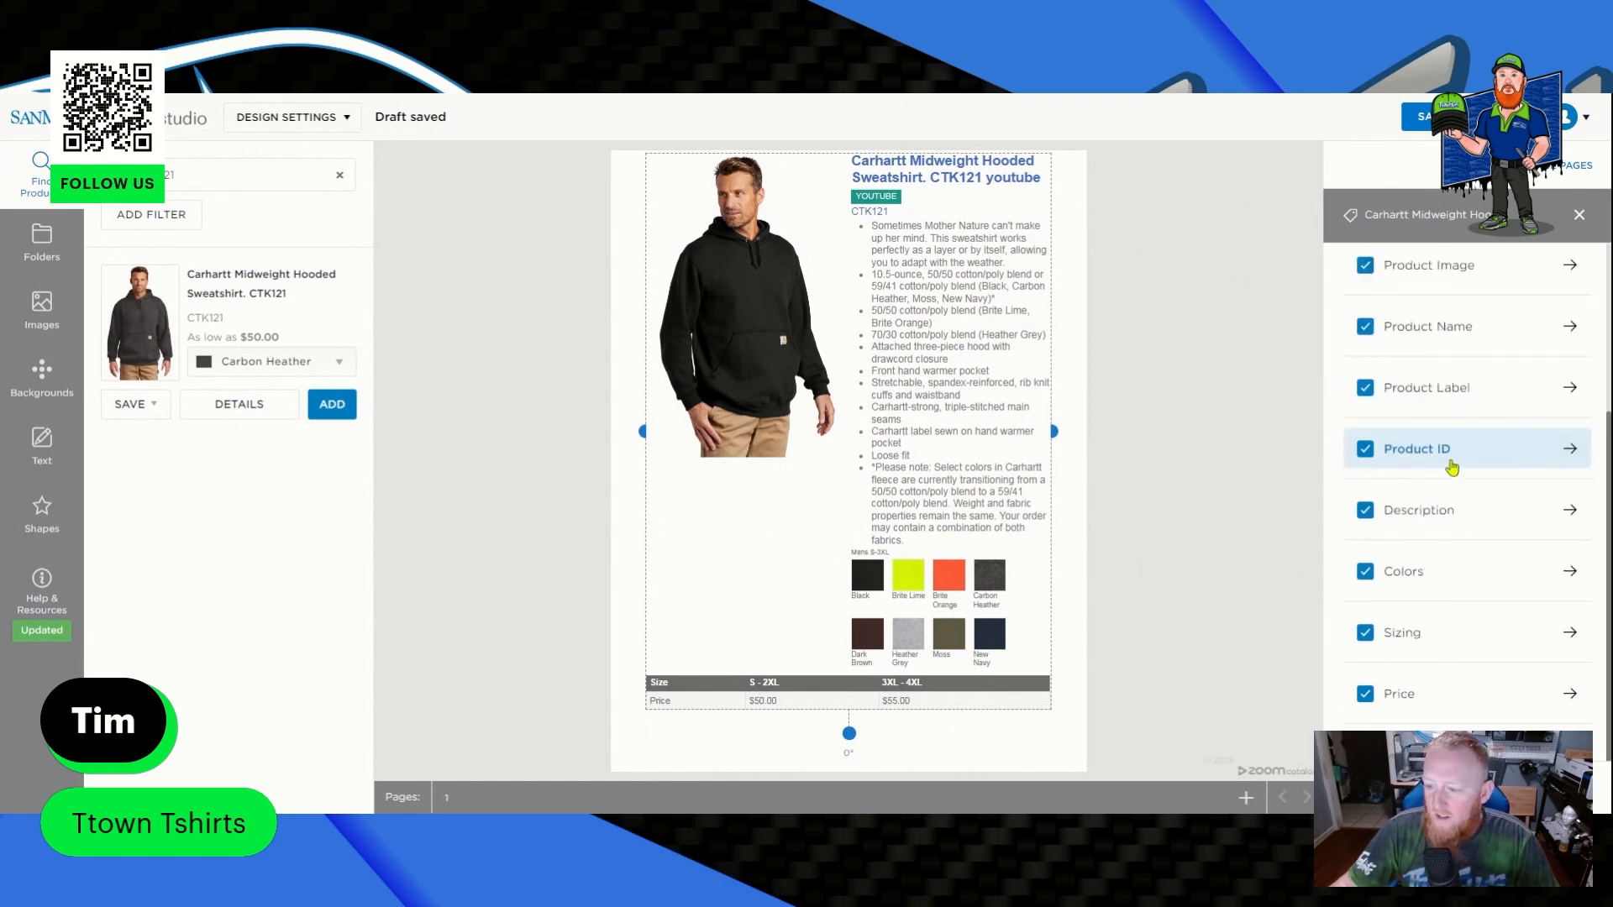
{"action": "left_click", "coordinate": [1413, 711]}
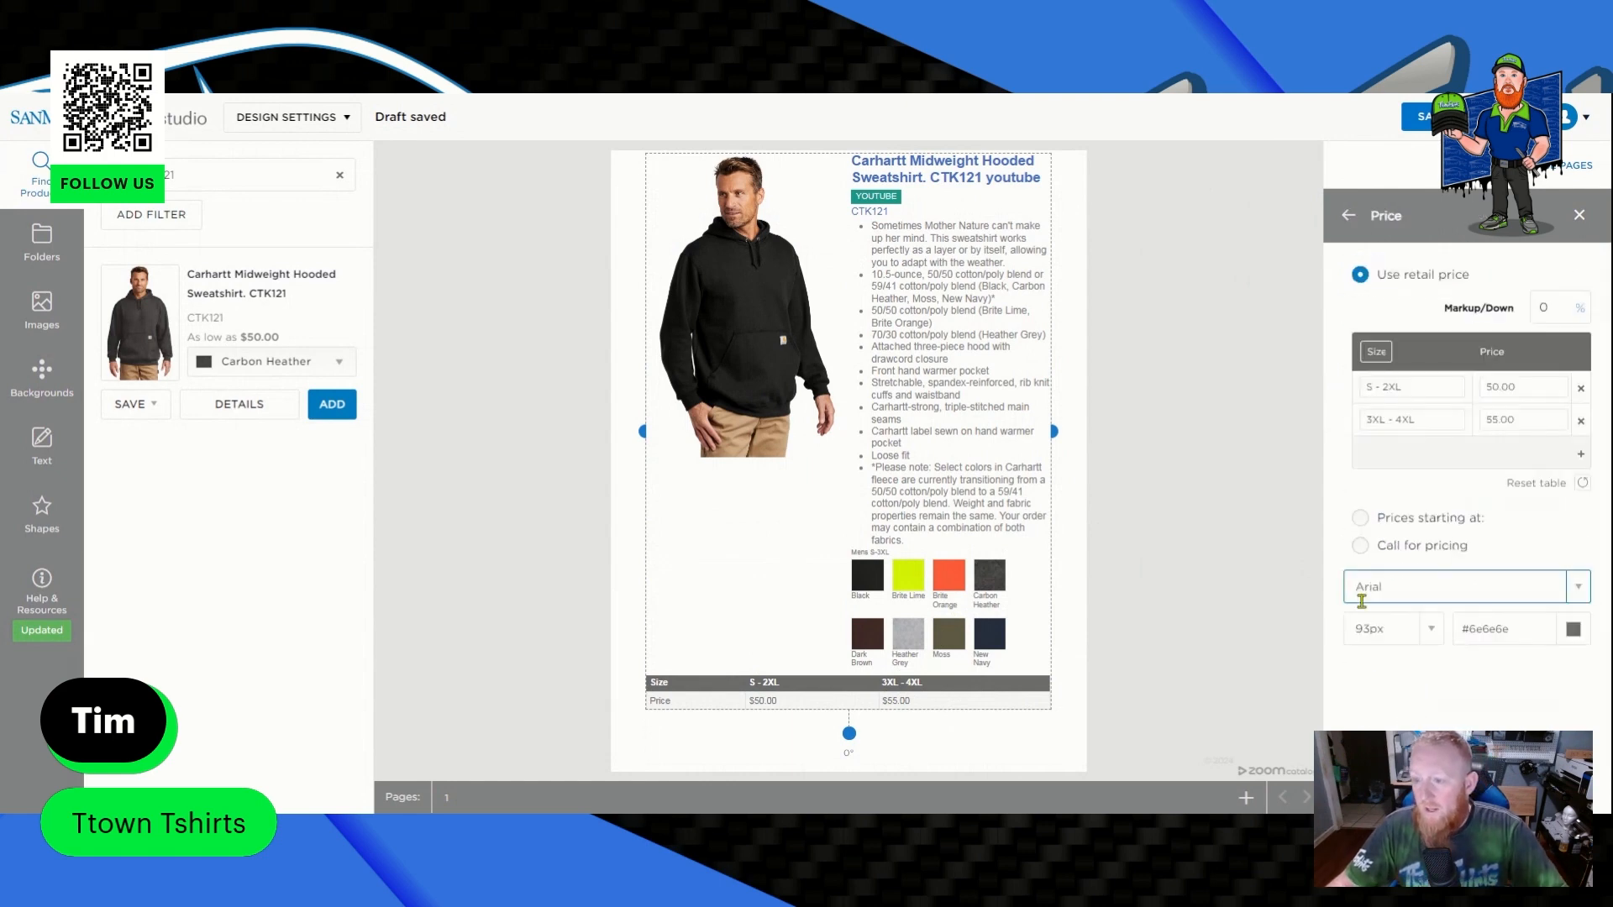
{"action": "left_click", "coordinate": [1360, 517]}
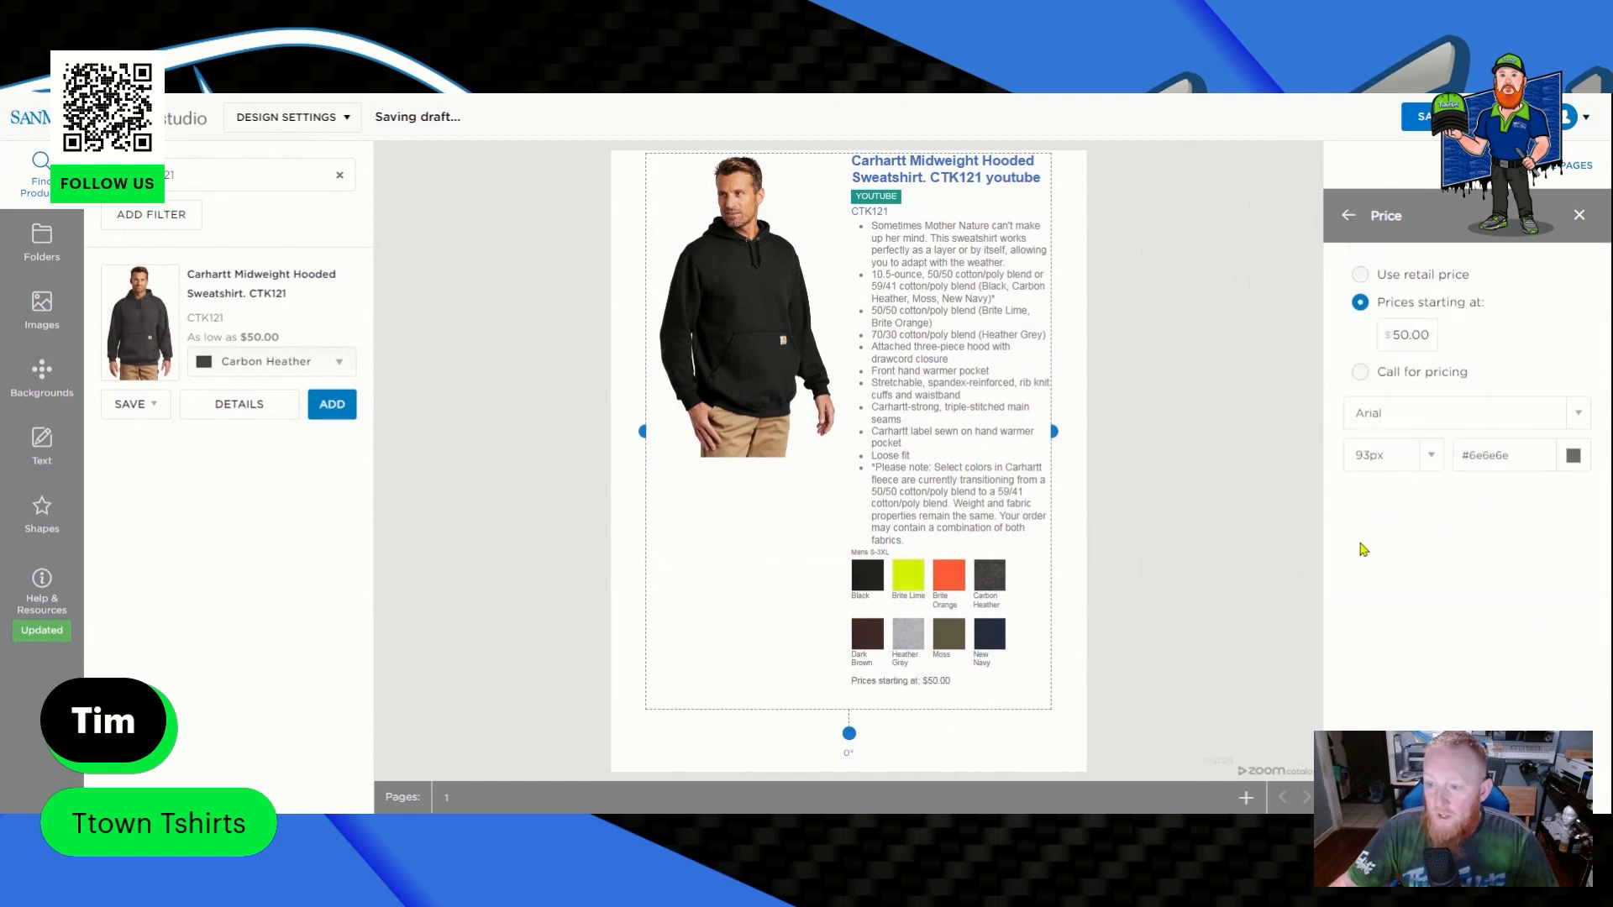
{"action": "left_click", "coordinate": [1419, 339]}
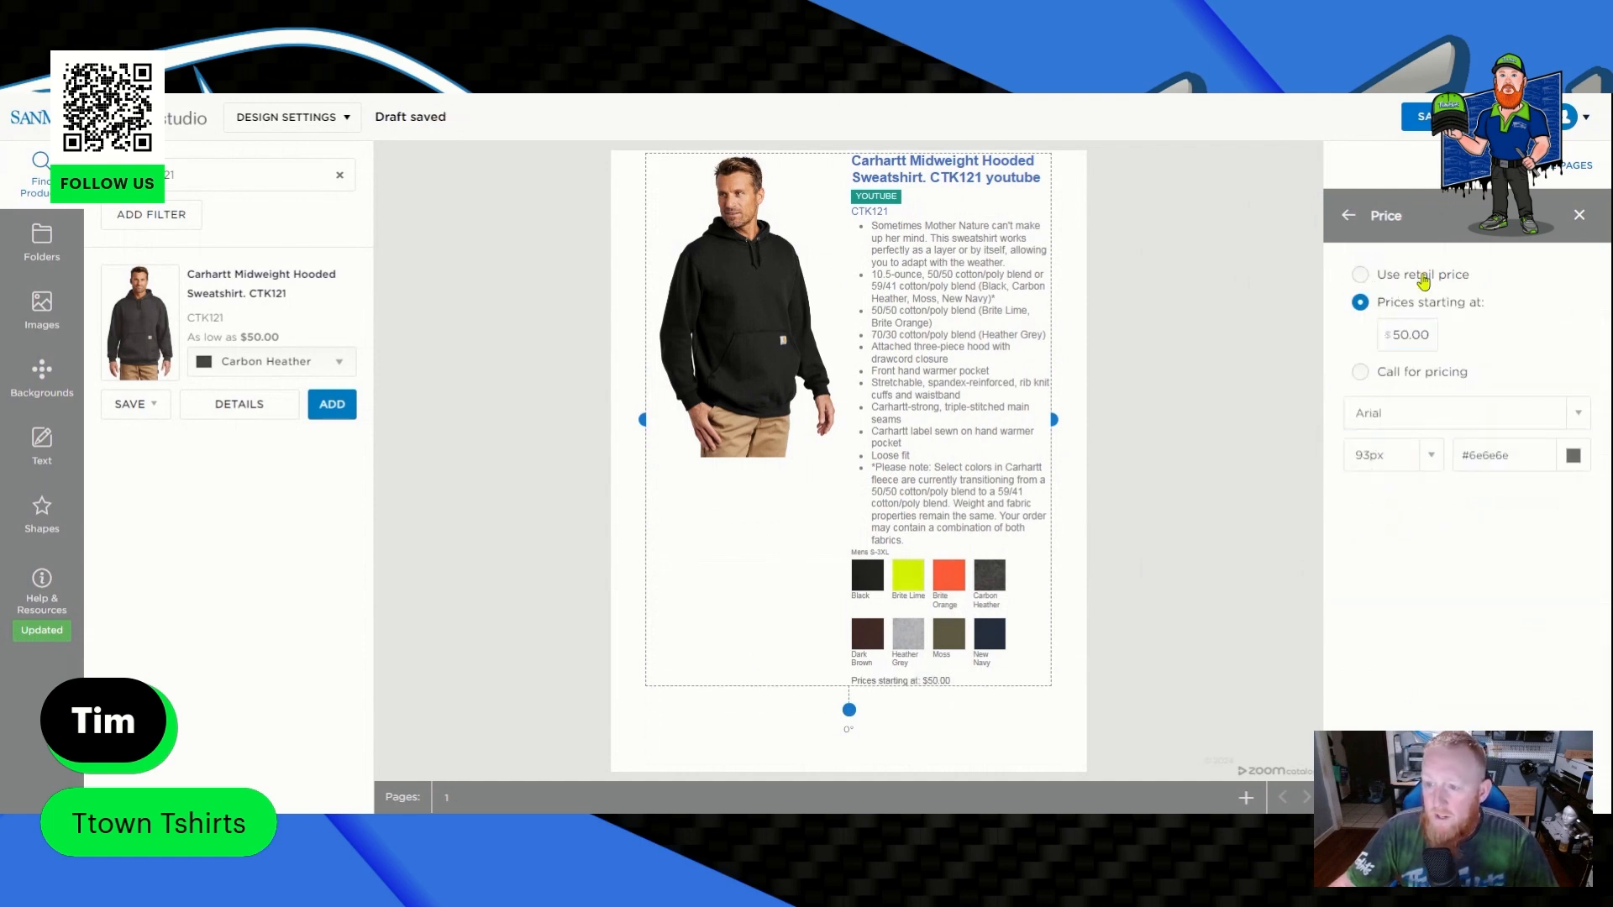
{"action": "left_click", "coordinate": [1350, 220]}
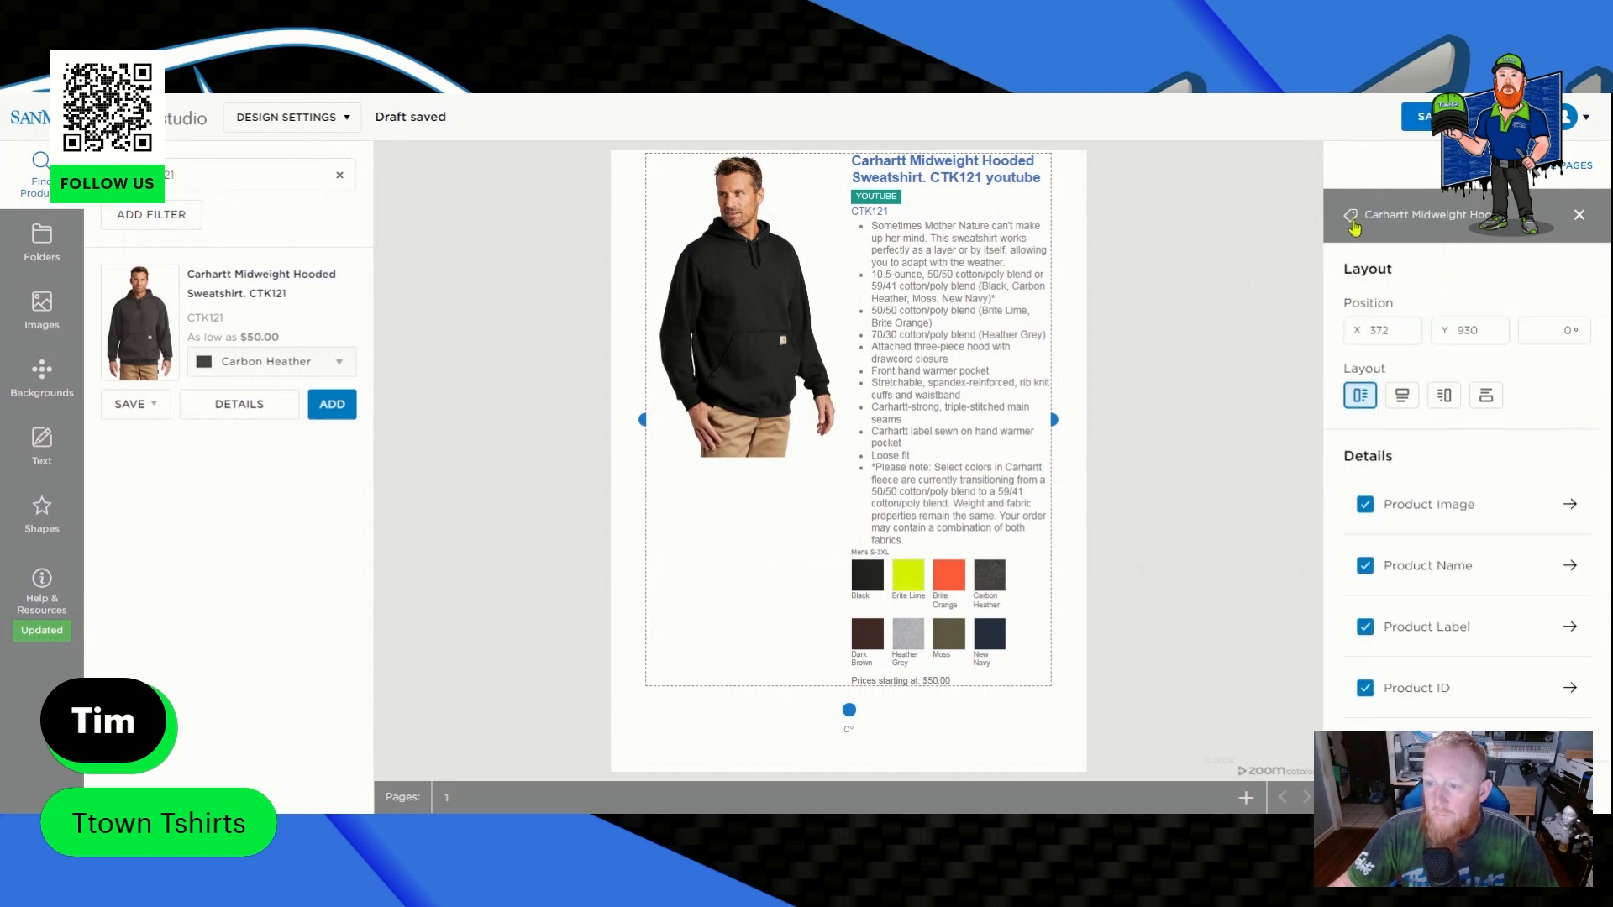
Switch the price display back to the retail price and set Markup/Down to -20%, trying -30% first.
{"action": "scroll", "coordinate": [1469, 491], "scroll_direction": "down", "scroll_amount": 3}
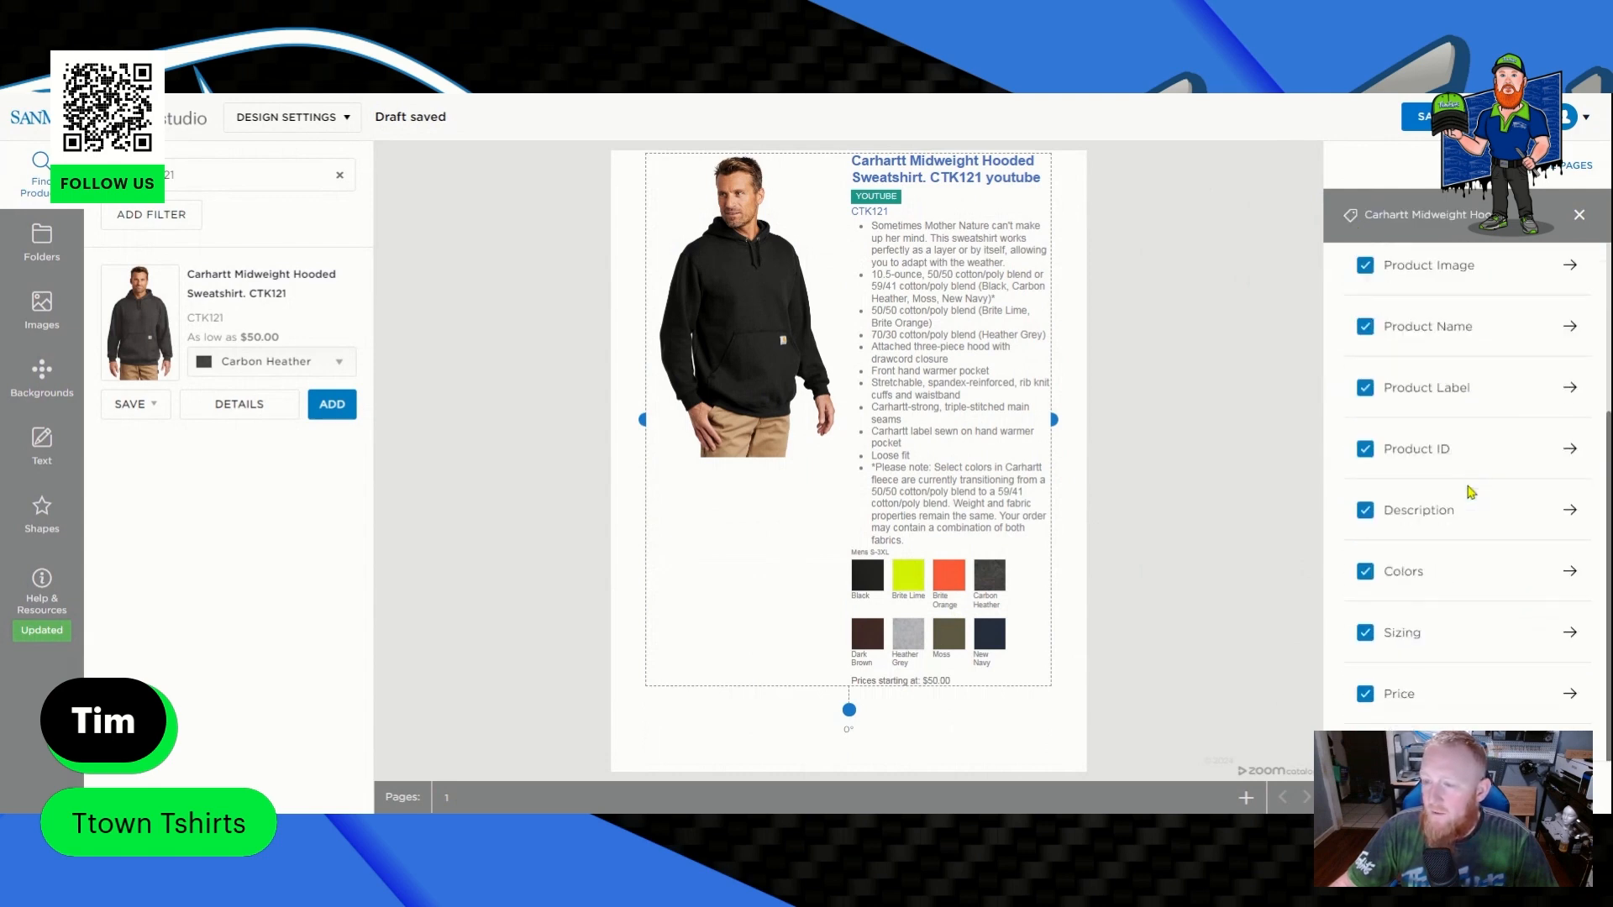
{"action": "left_click", "coordinate": [1411, 697]}
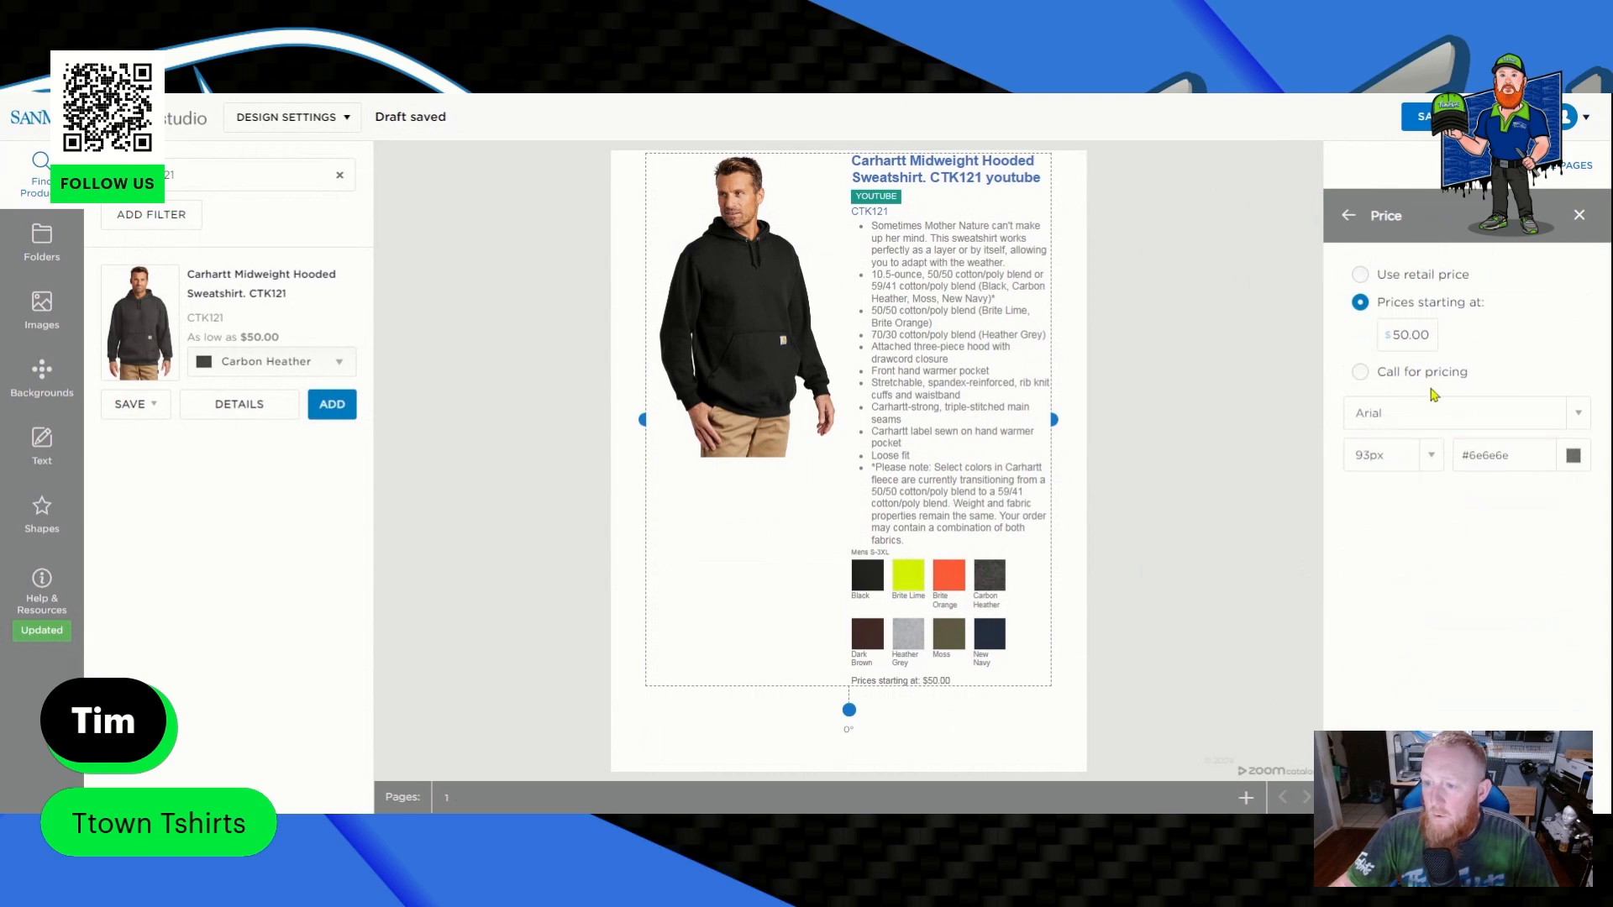
{"action": "left_click", "coordinate": [1361, 275]}
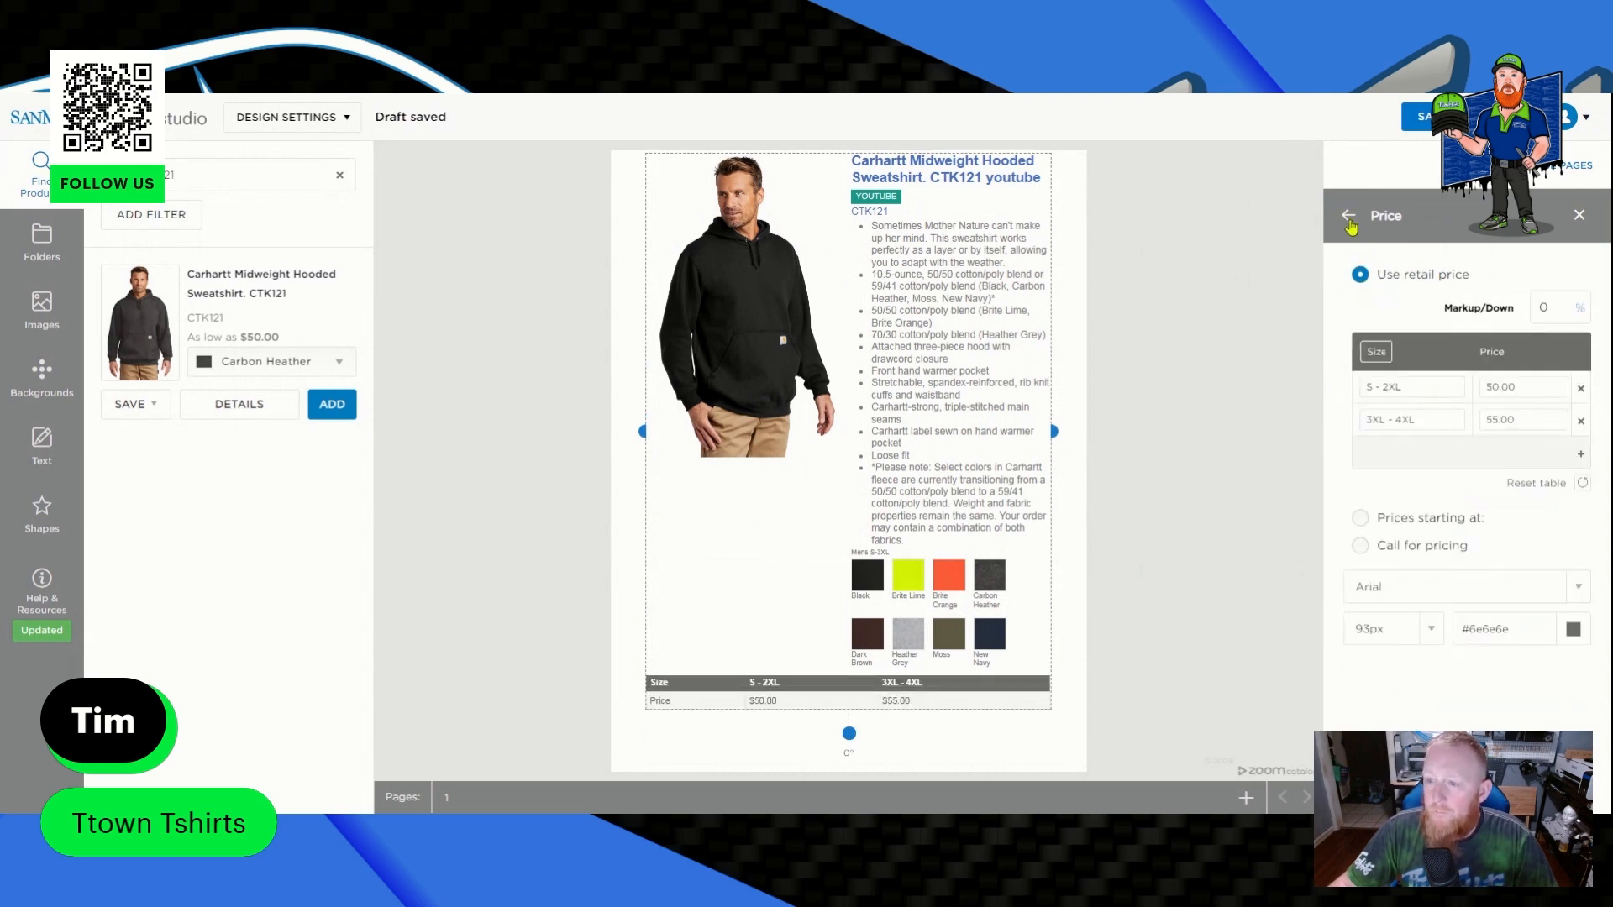
{"action": "left_click", "coordinate": [1555, 309]}
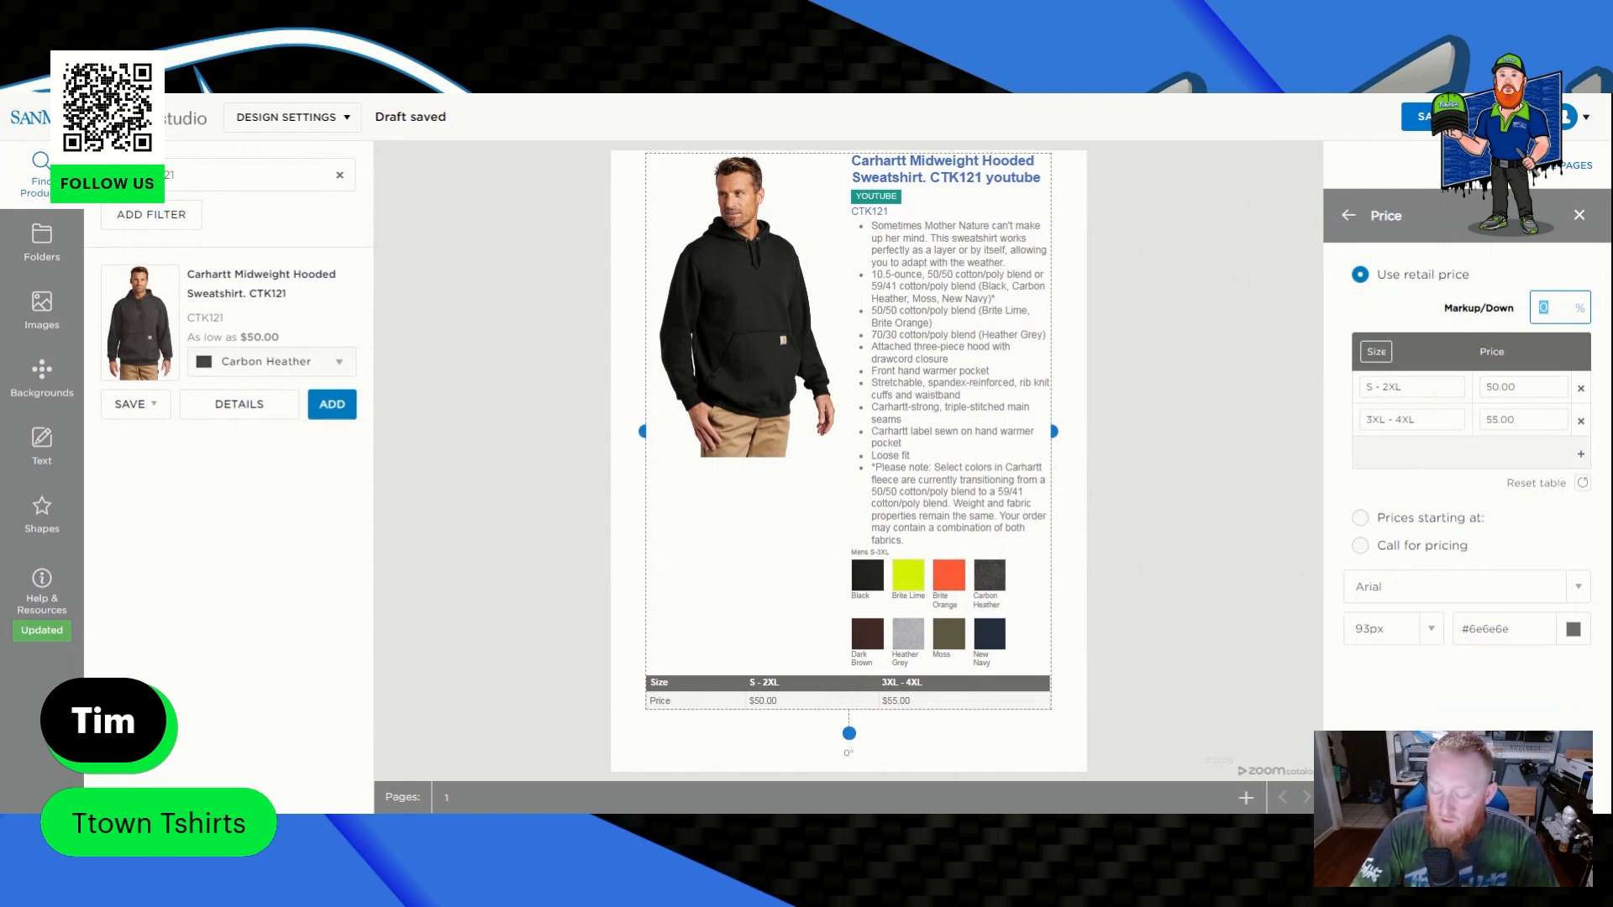
{"action": "type", "text": "-3"}
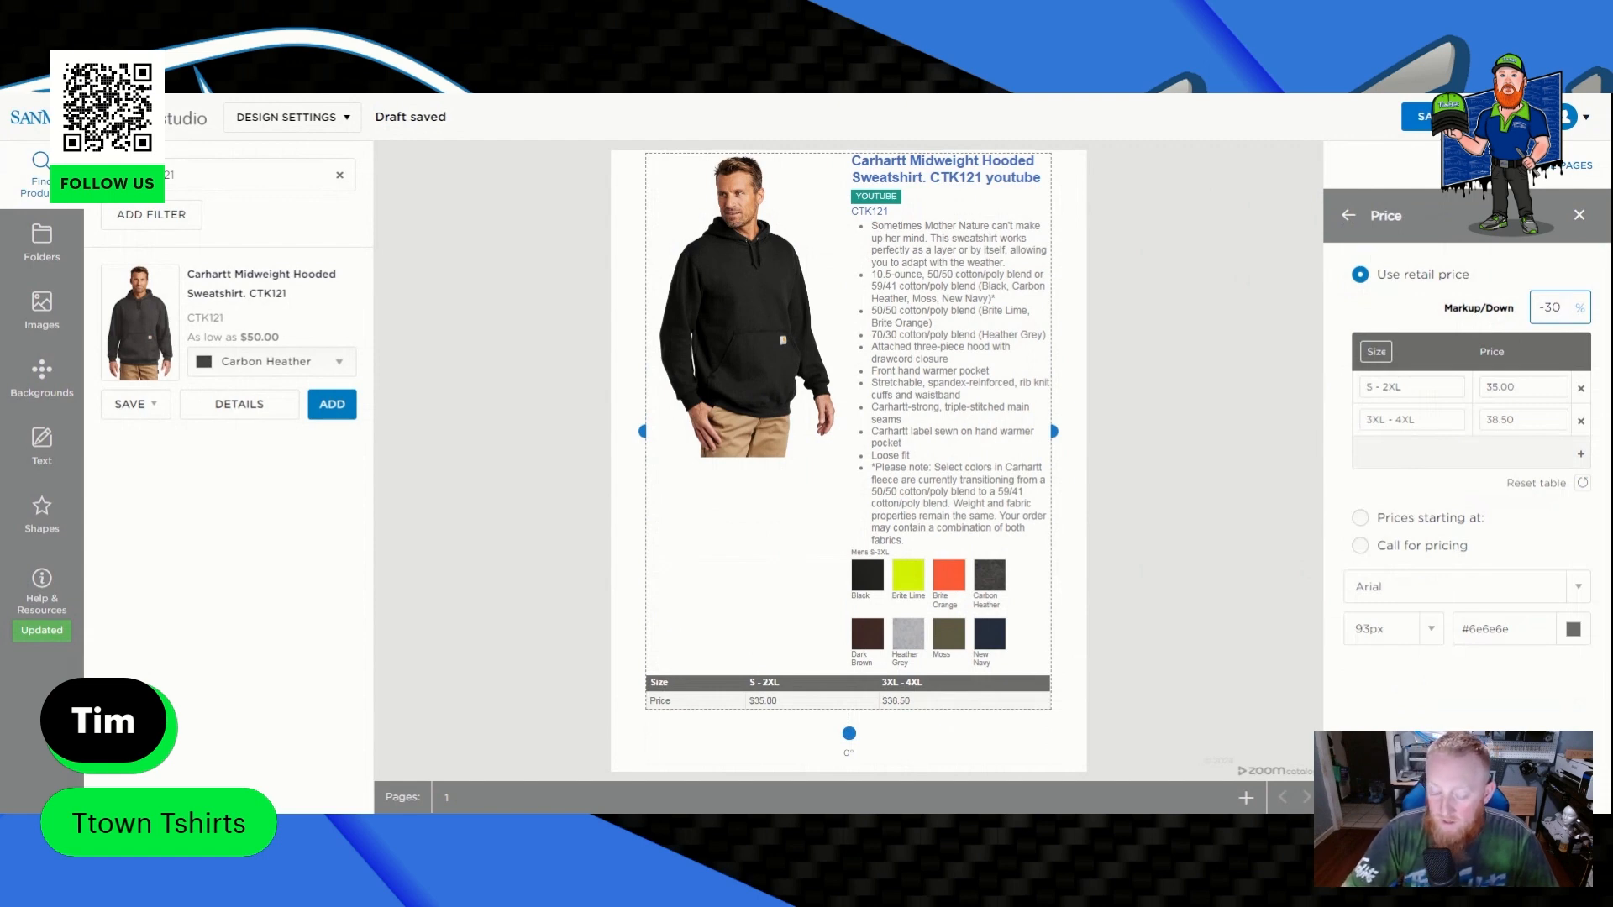
{"action": "key", "text": "BackSpace"}
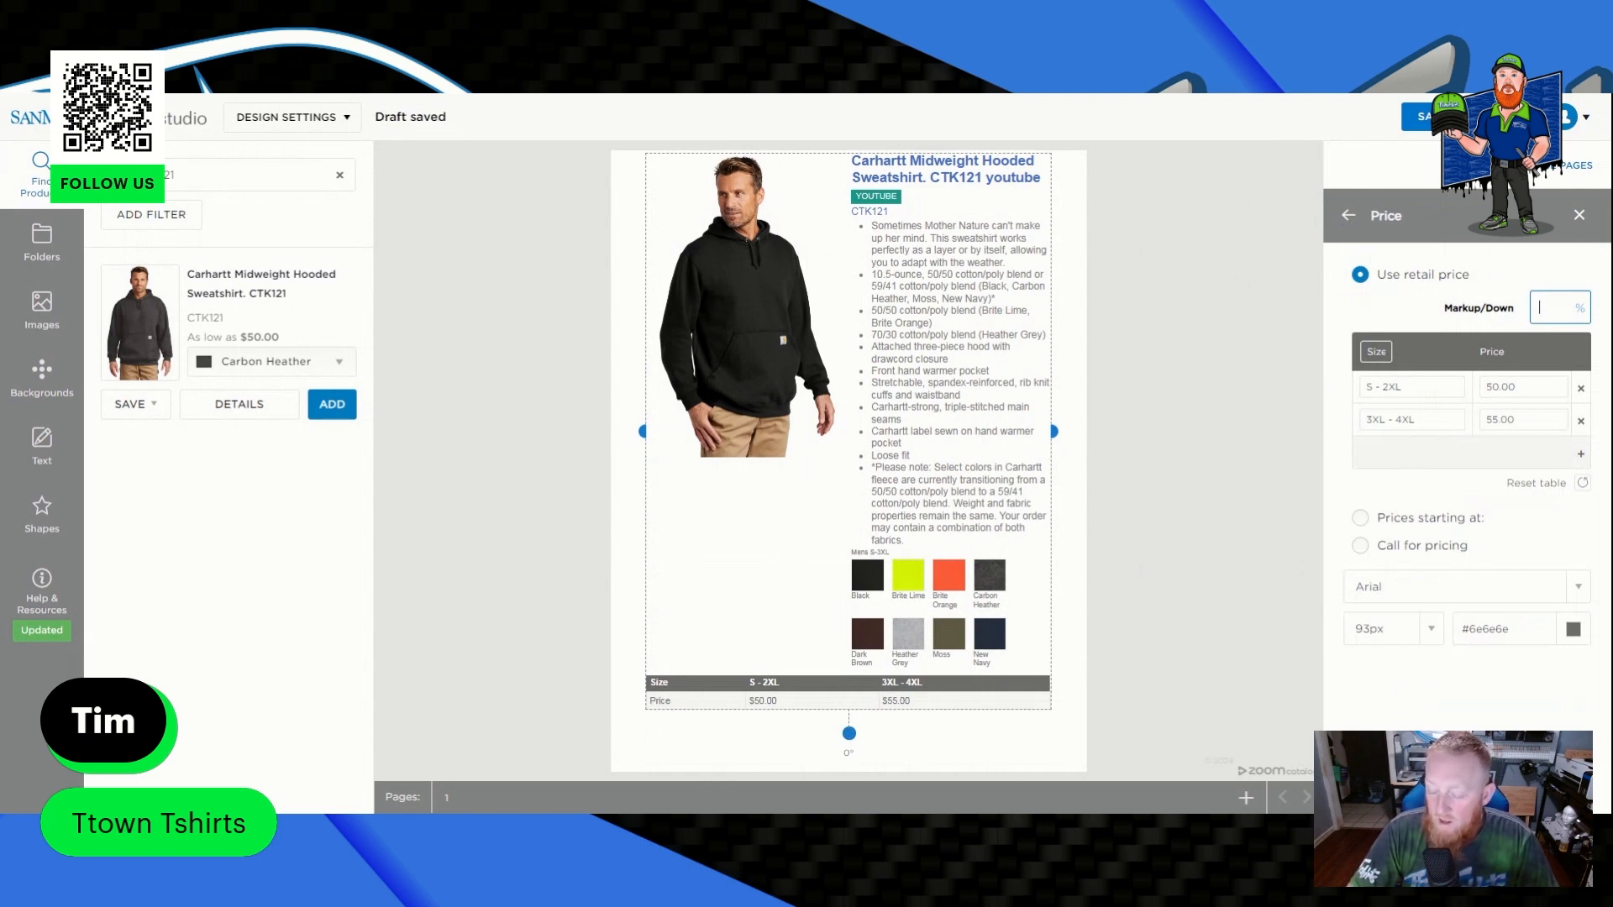
{"action": "type", "text": "-20"}
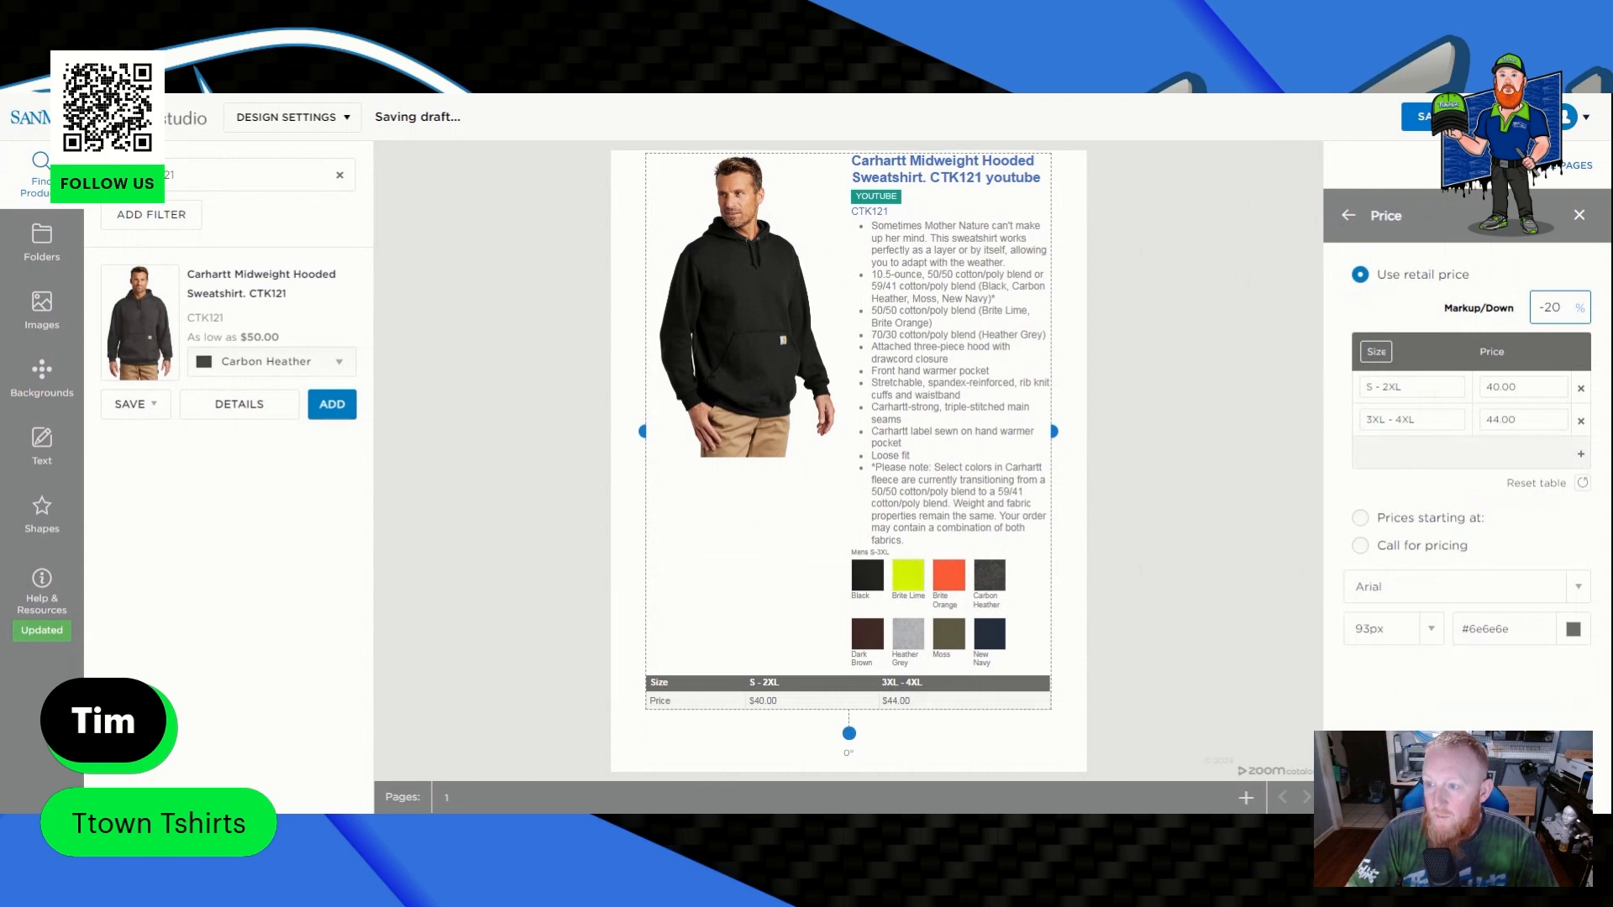
{"action": "left_click", "coordinate": [1527, 259]}
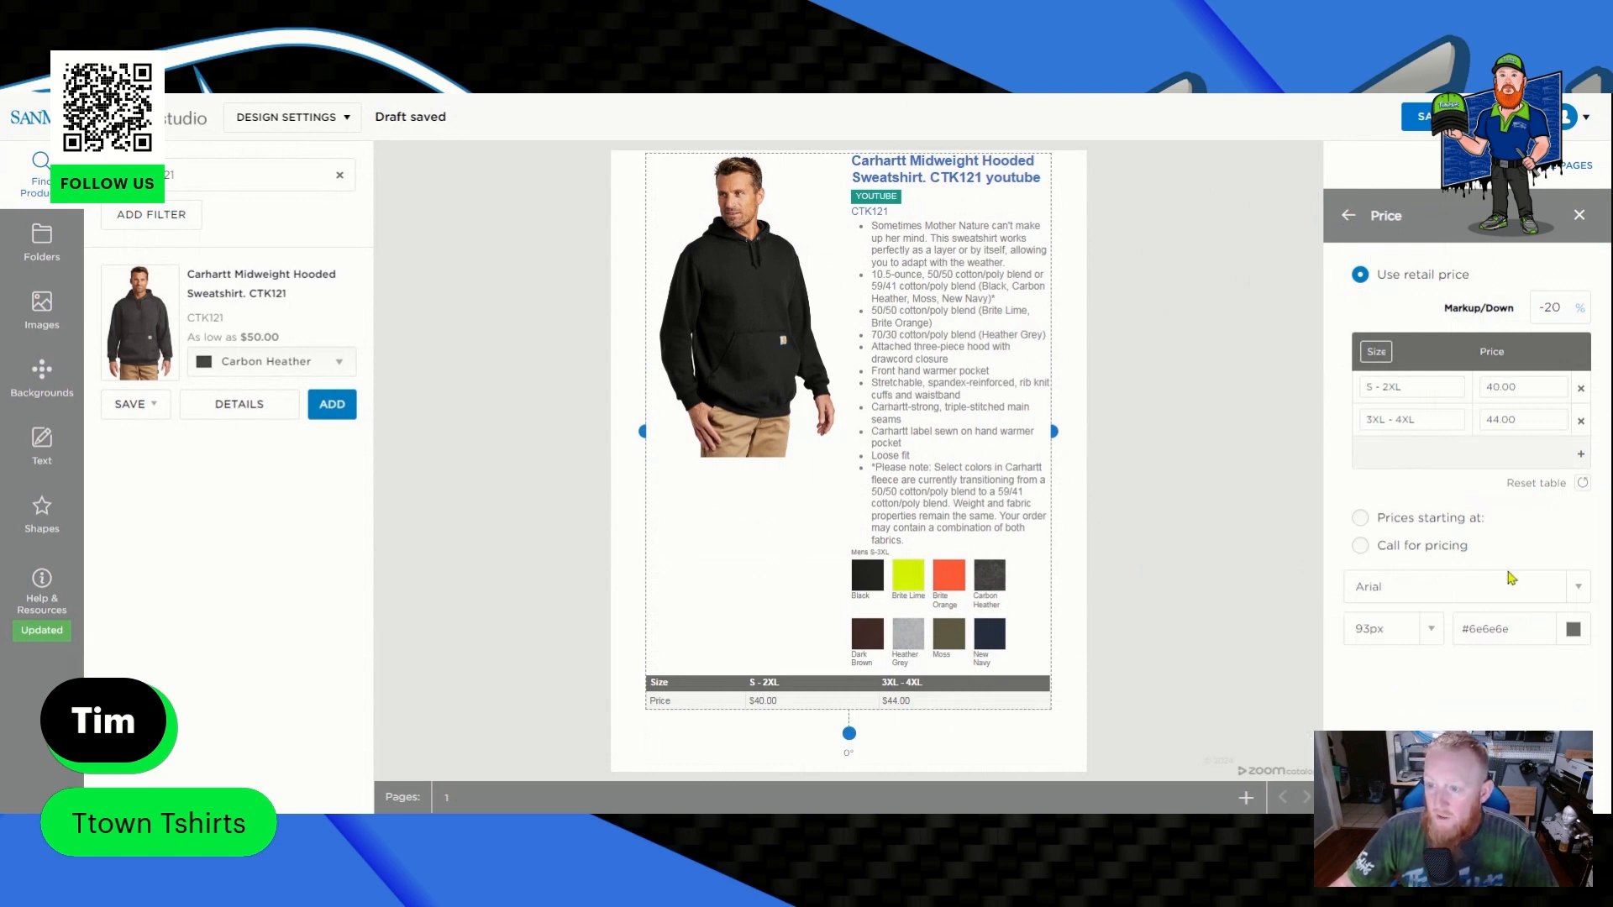
Shorten the size label in the second row of the price table to 3XL.
{"action": "left_click", "coordinate": [1485, 423]}
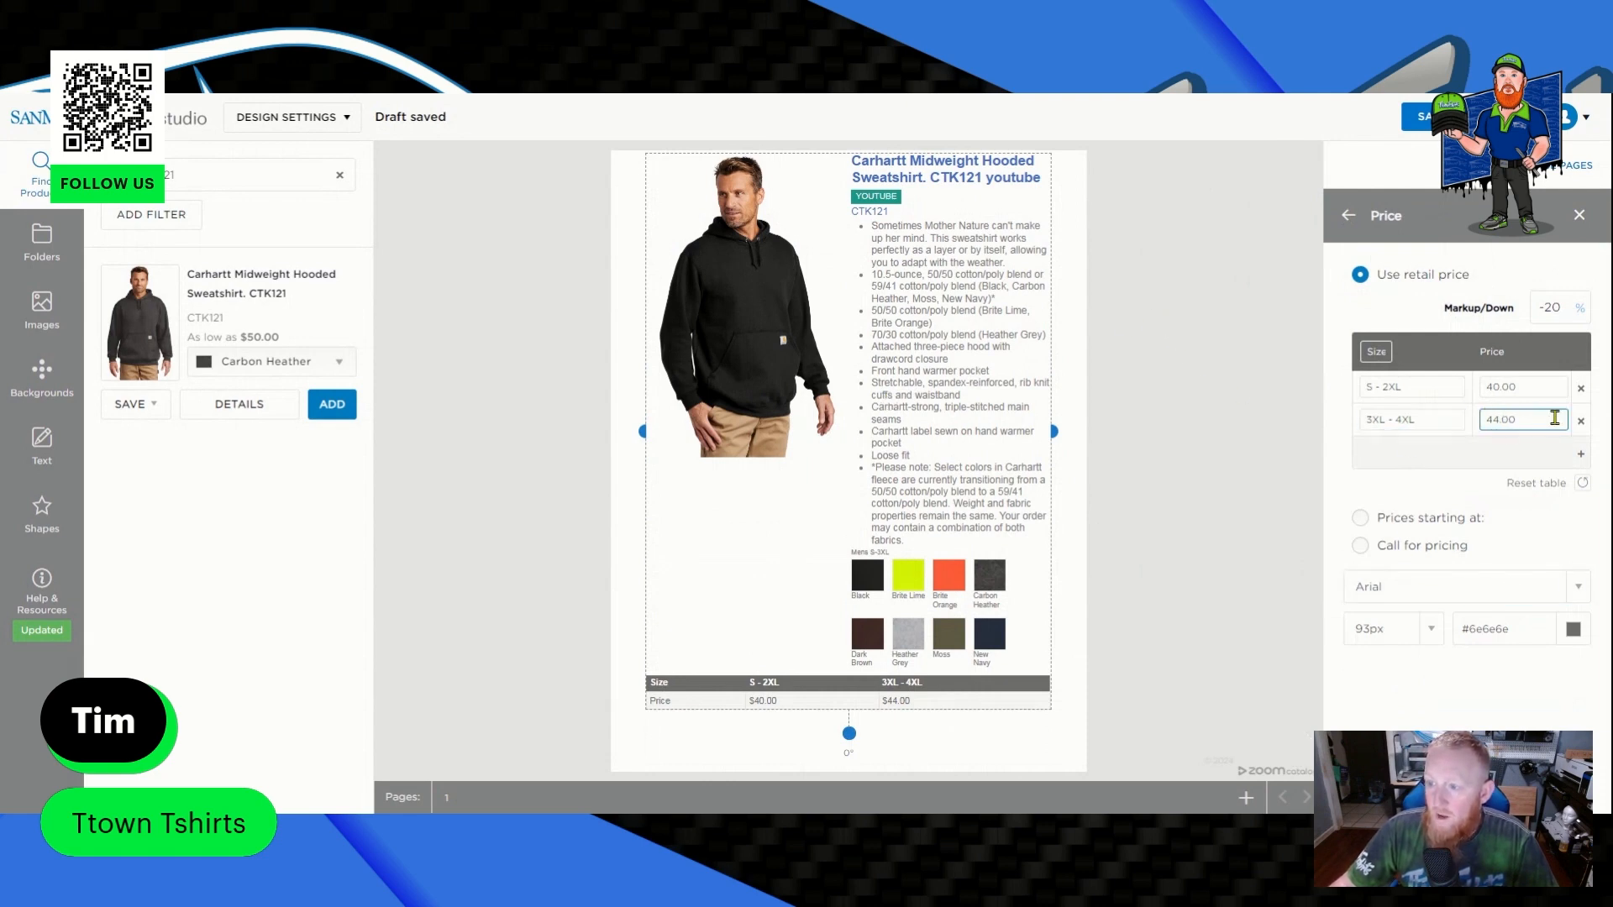
{"action": "left_click", "coordinate": [1422, 420]}
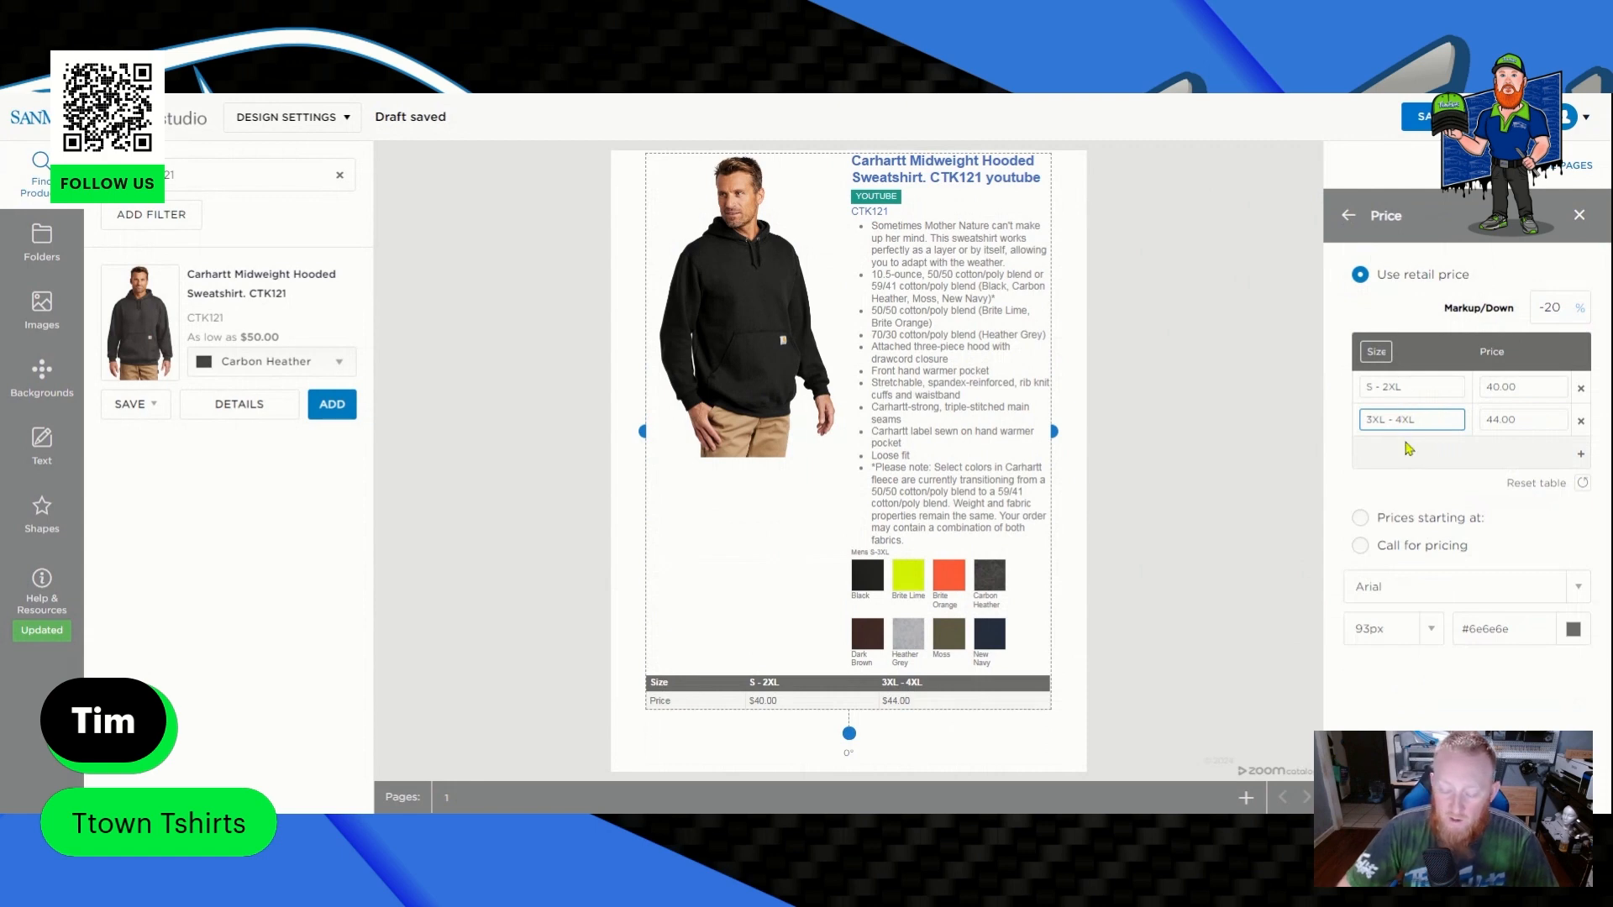
{"action": "key", "text": "BackSpace"}
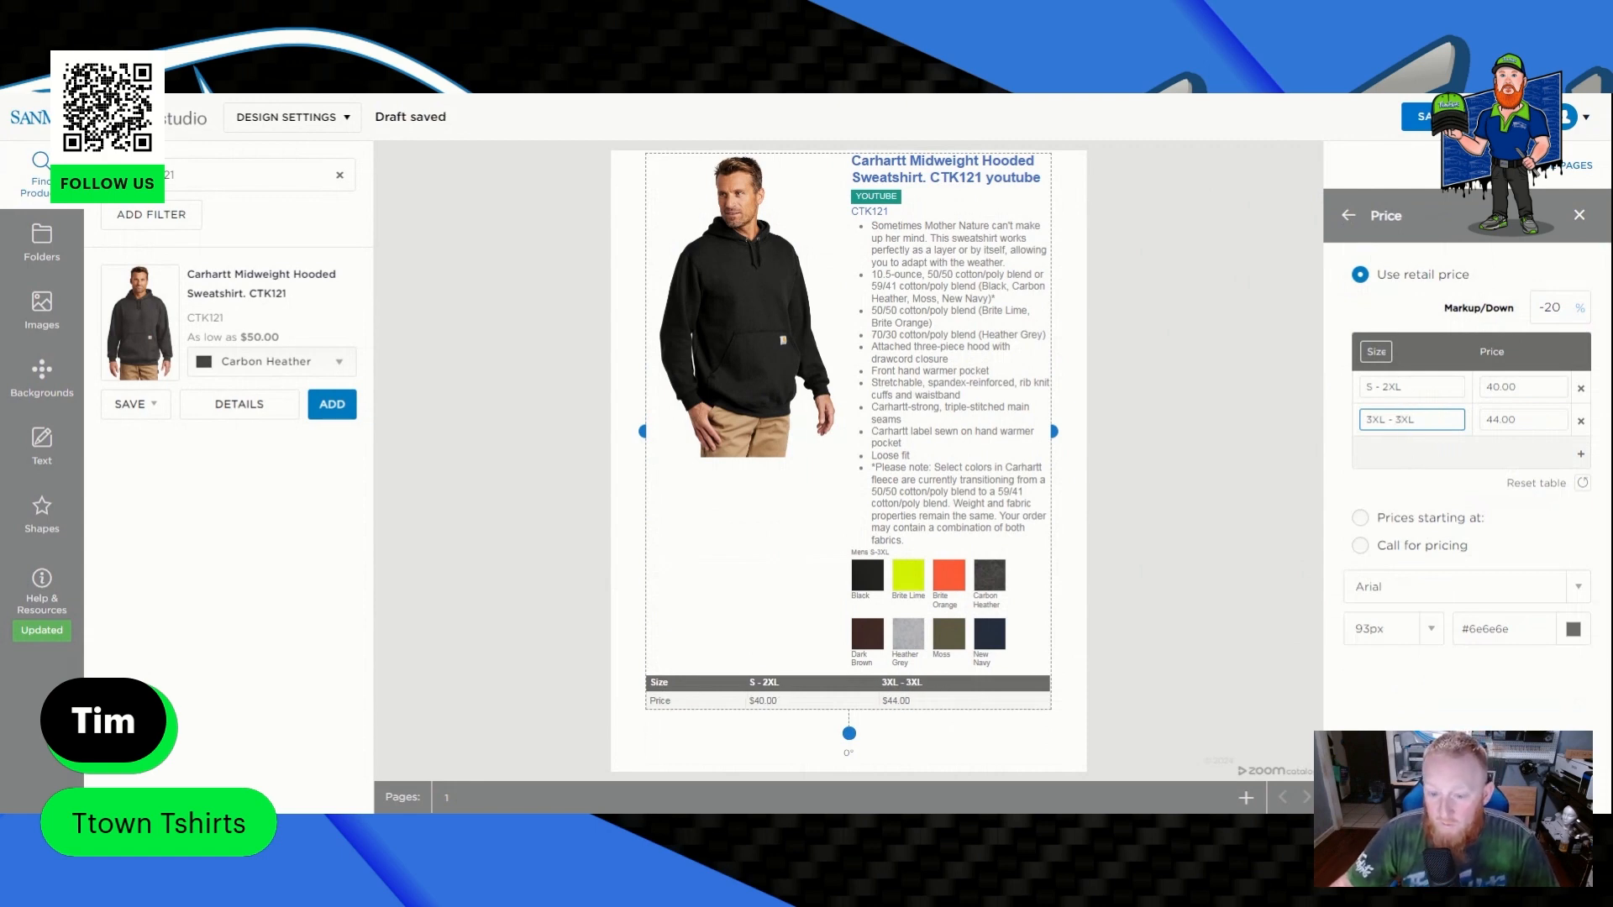
{"action": "left_click", "coordinate": [1409, 452]}
{"action": "left_click", "coordinate": [1375, 419]}
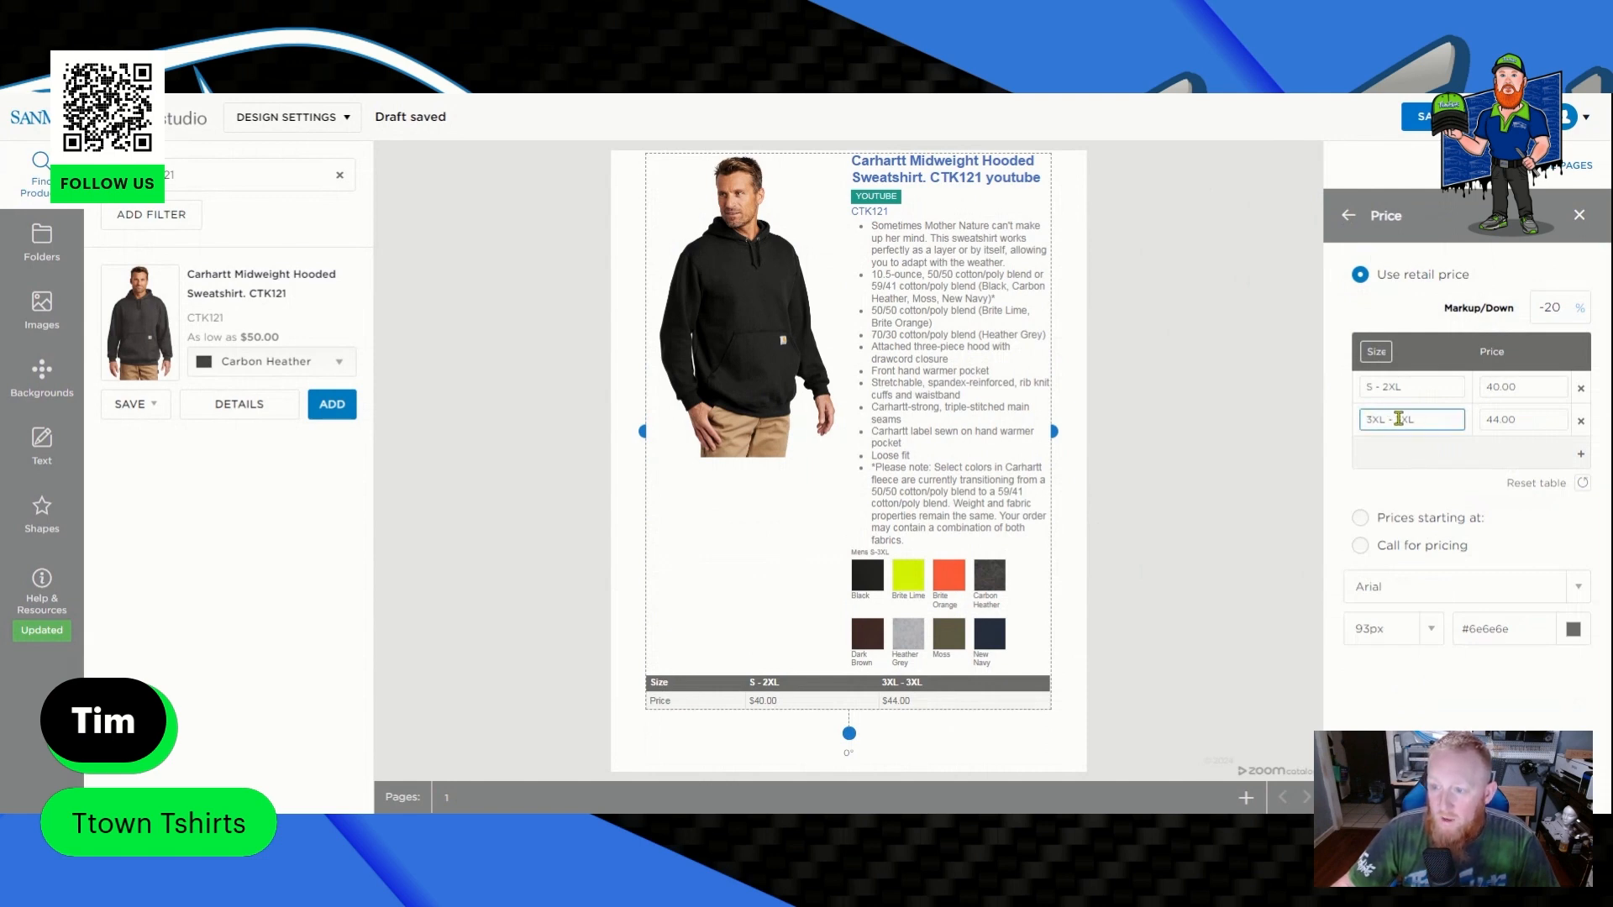
{"action": "left_click", "coordinate": [1402, 440]}
{"action": "left_click", "coordinate": [1418, 419]}
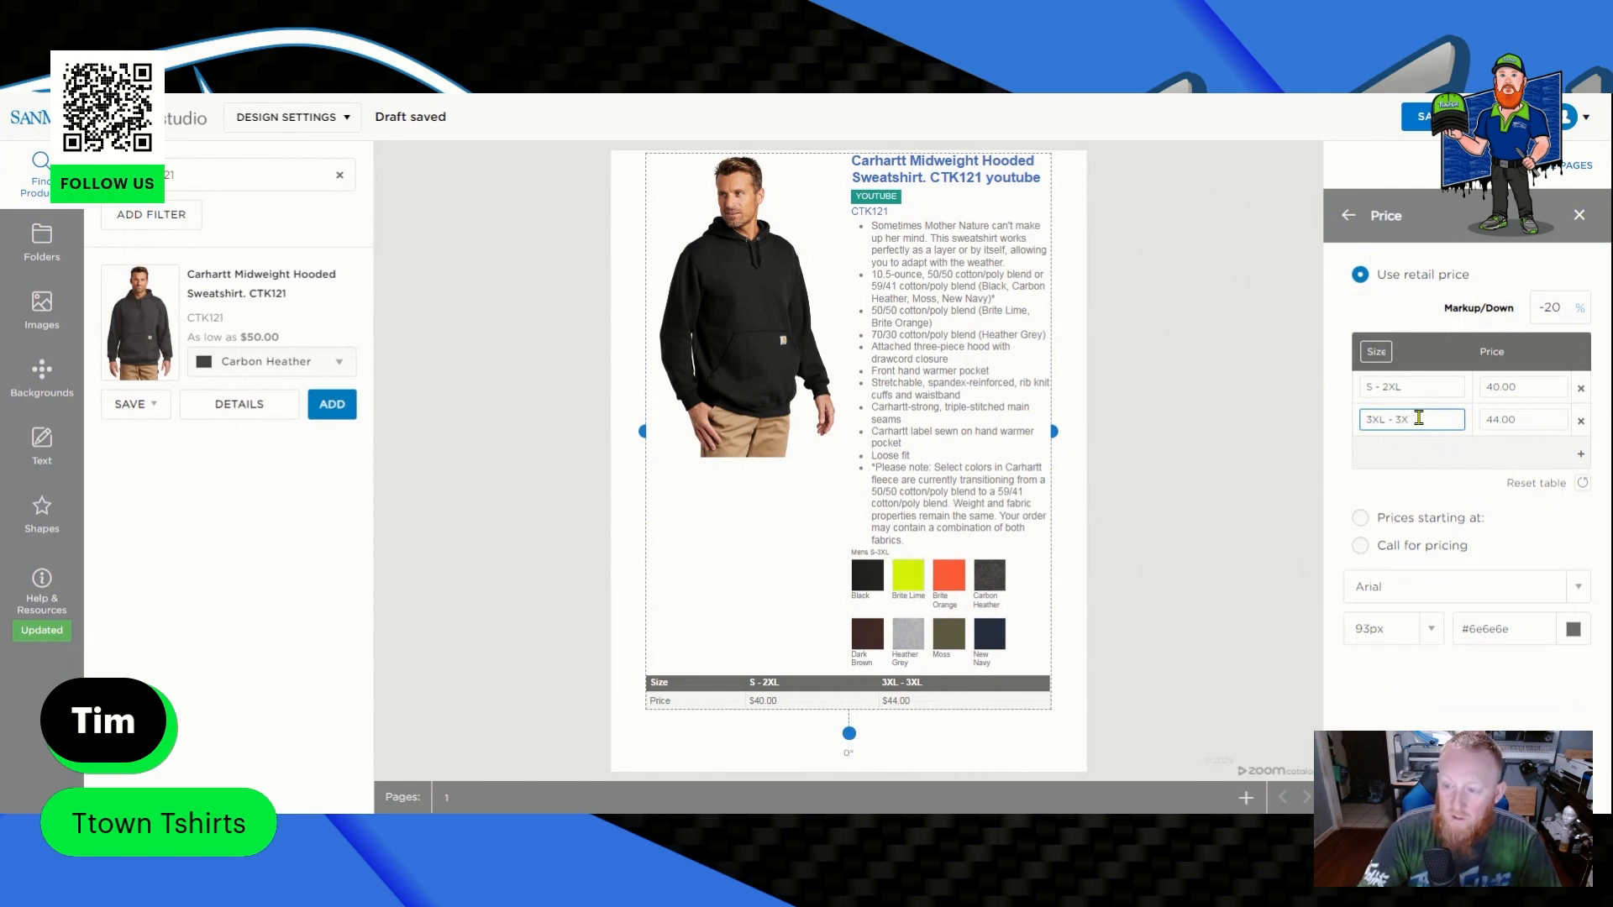
{"action": "key", "text": "BackSpace"}
{"action": "key", "text": "BackSpace"}
{"action": "key", "text": "BackSpace"}
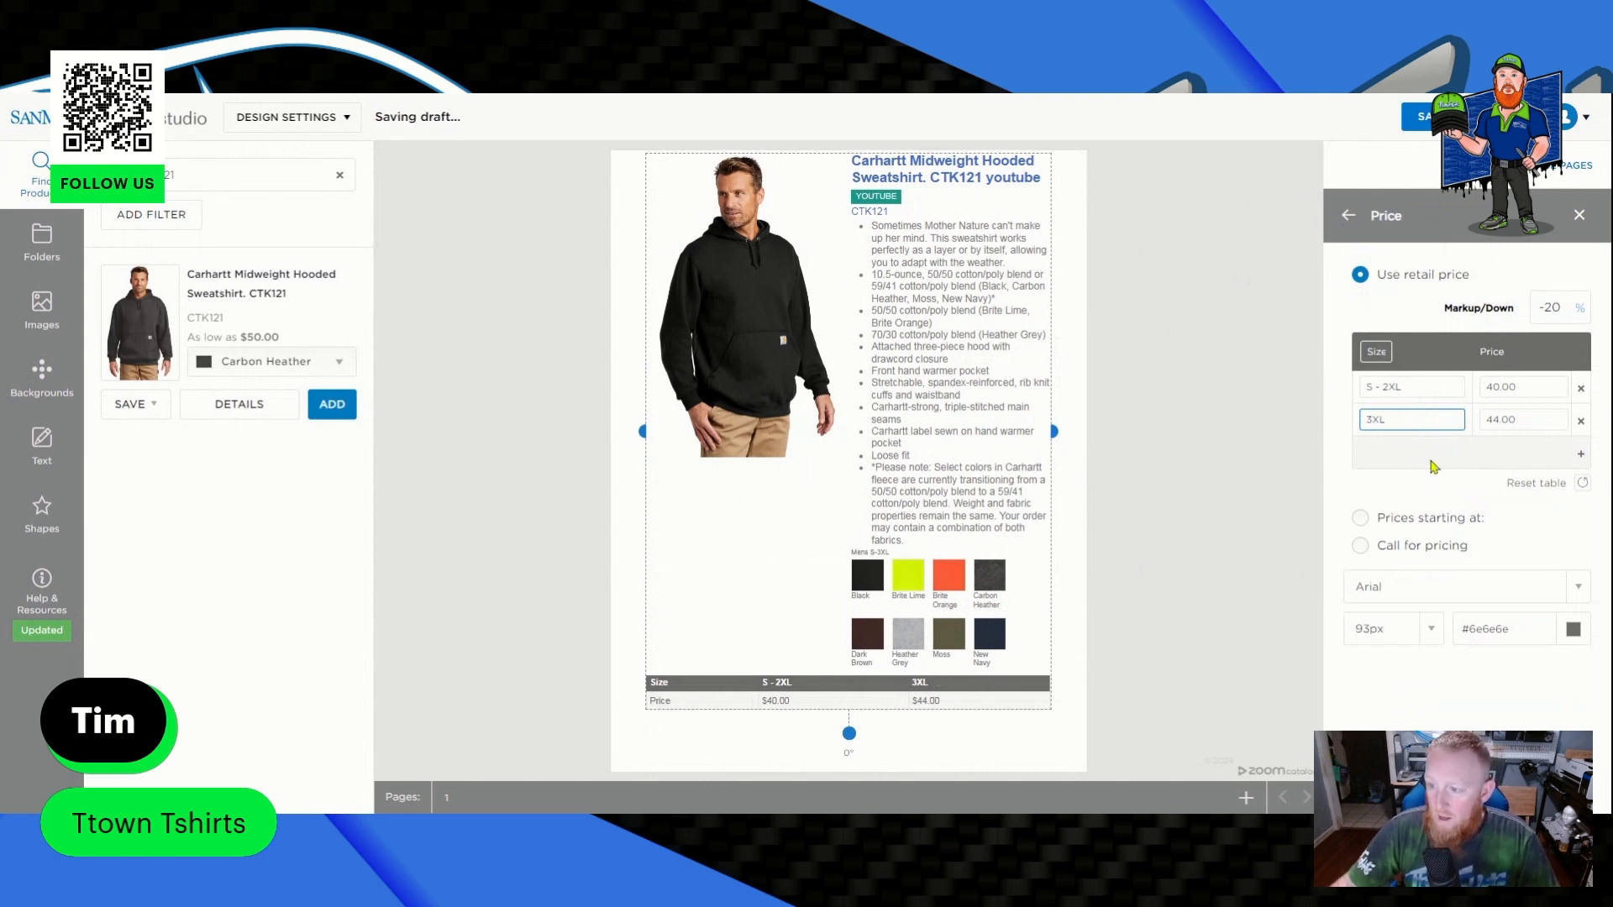
{"action": "left_click", "coordinate": [1472, 446]}
Set the price of the 3XL row in the price table to 60.
{"action": "left_click", "coordinate": [1513, 421]}
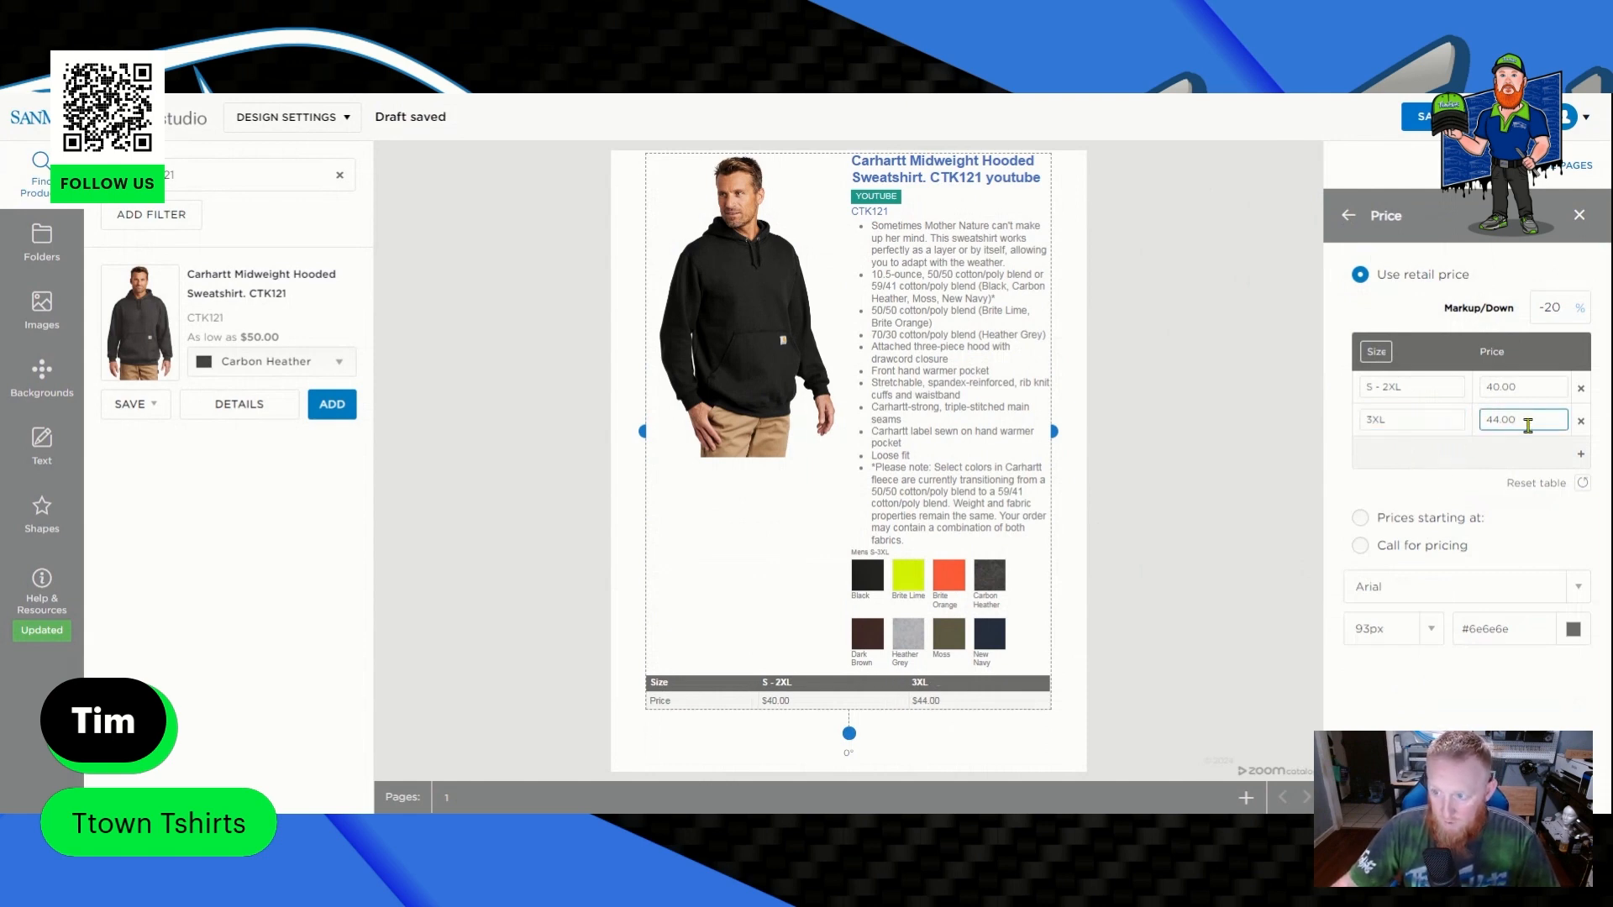
{"action": "double_click", "coordinate": [1527, 426]}
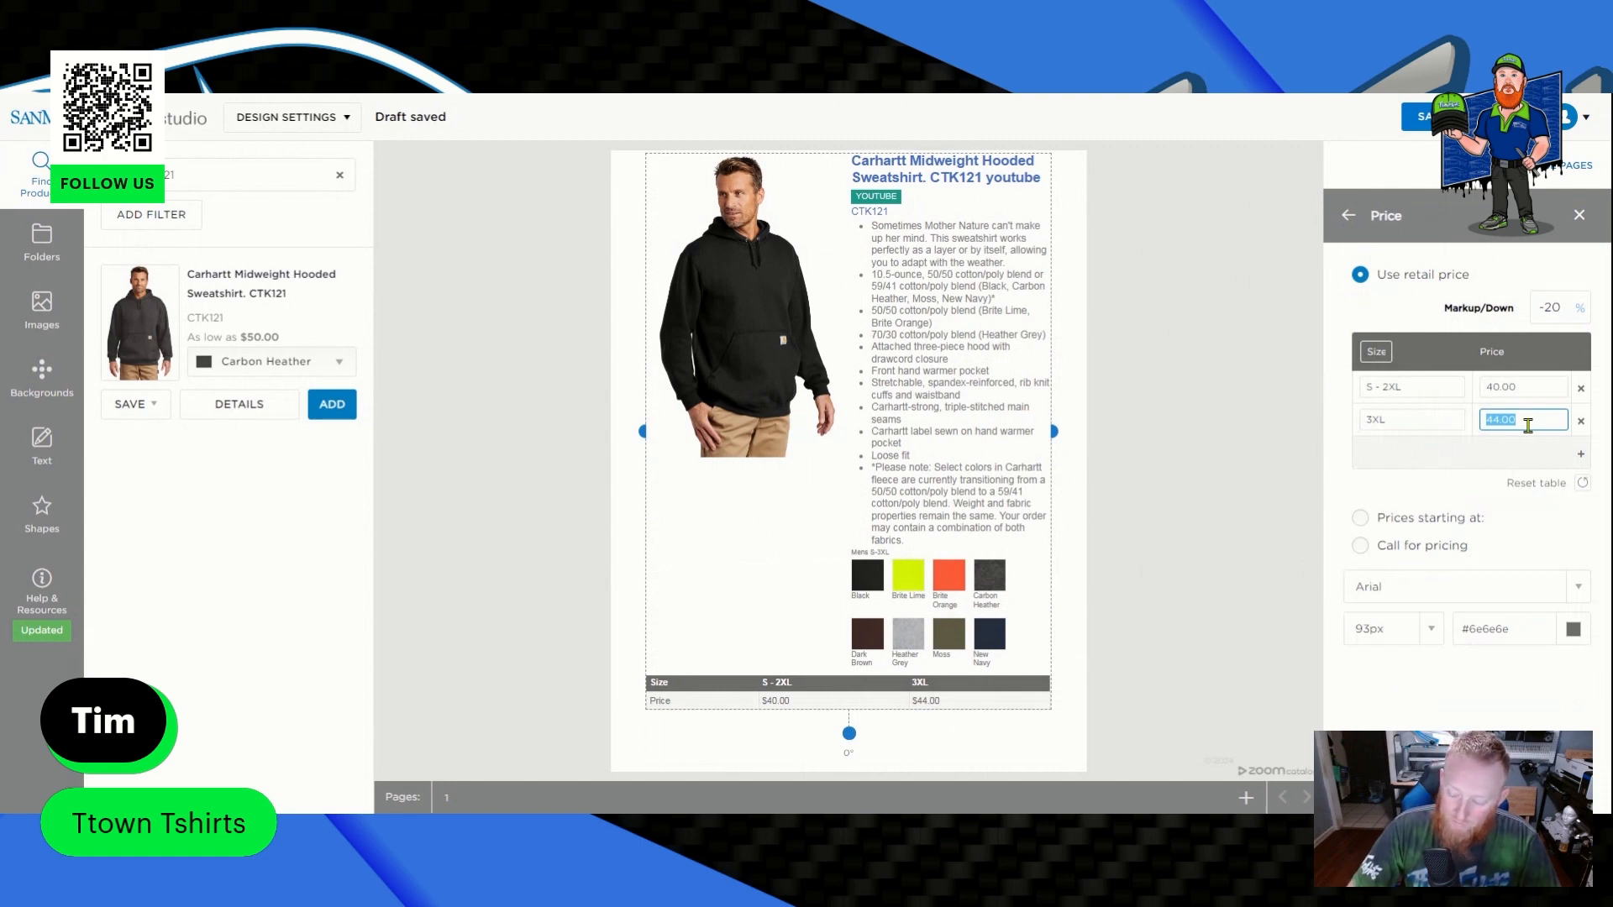
{"action": "type", "text": "60"}
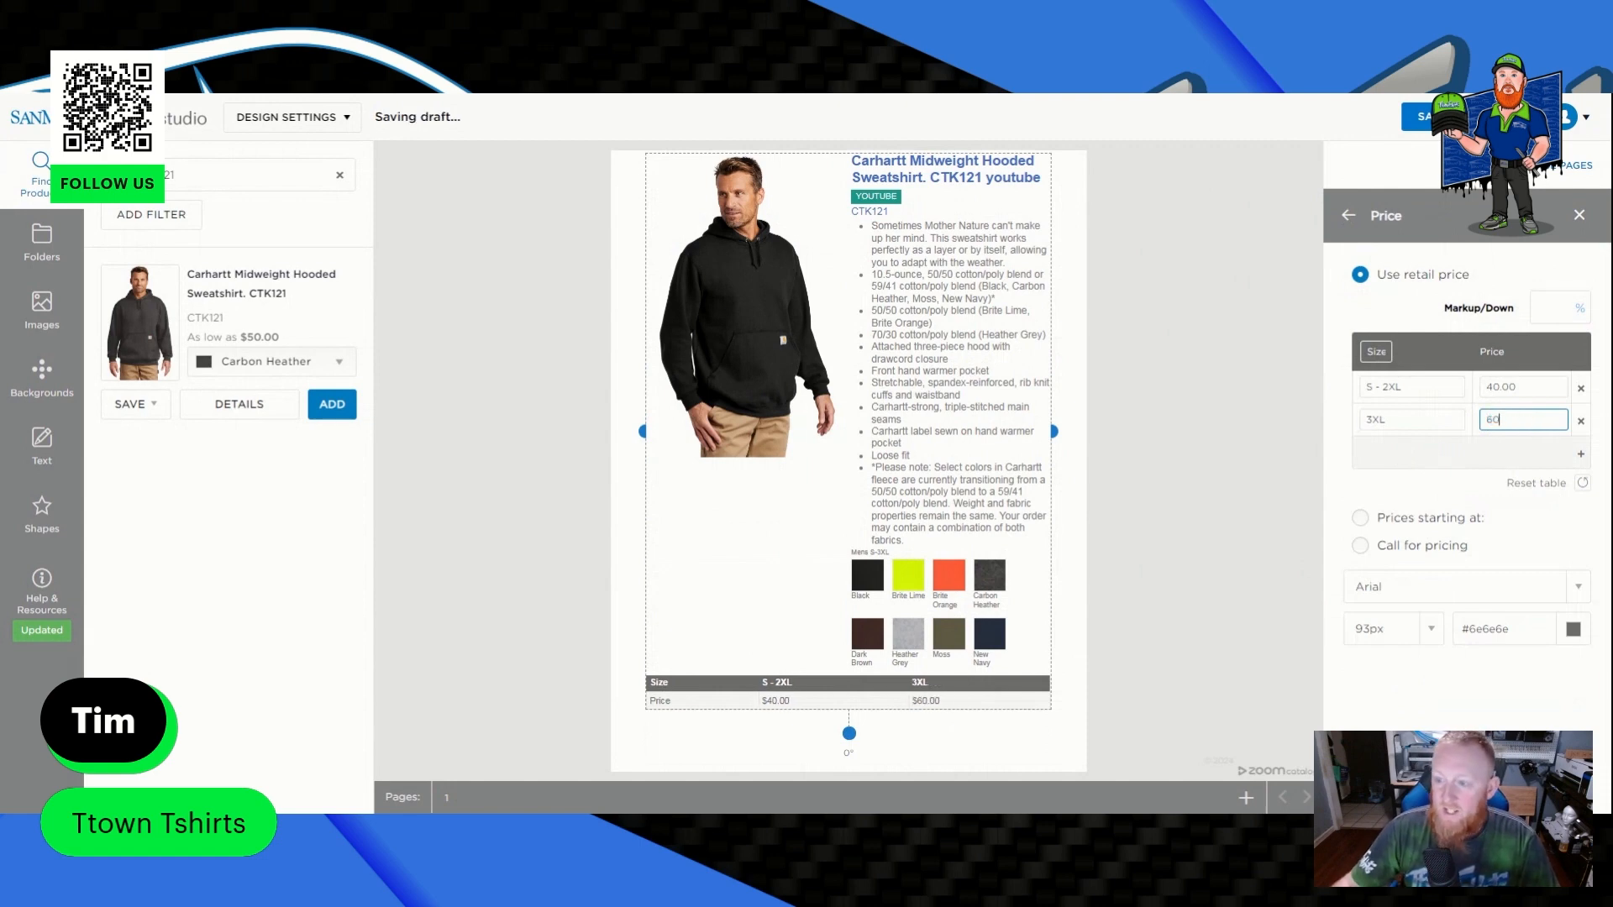
{"action": "left_click", "coordinate": [1426, 499]}
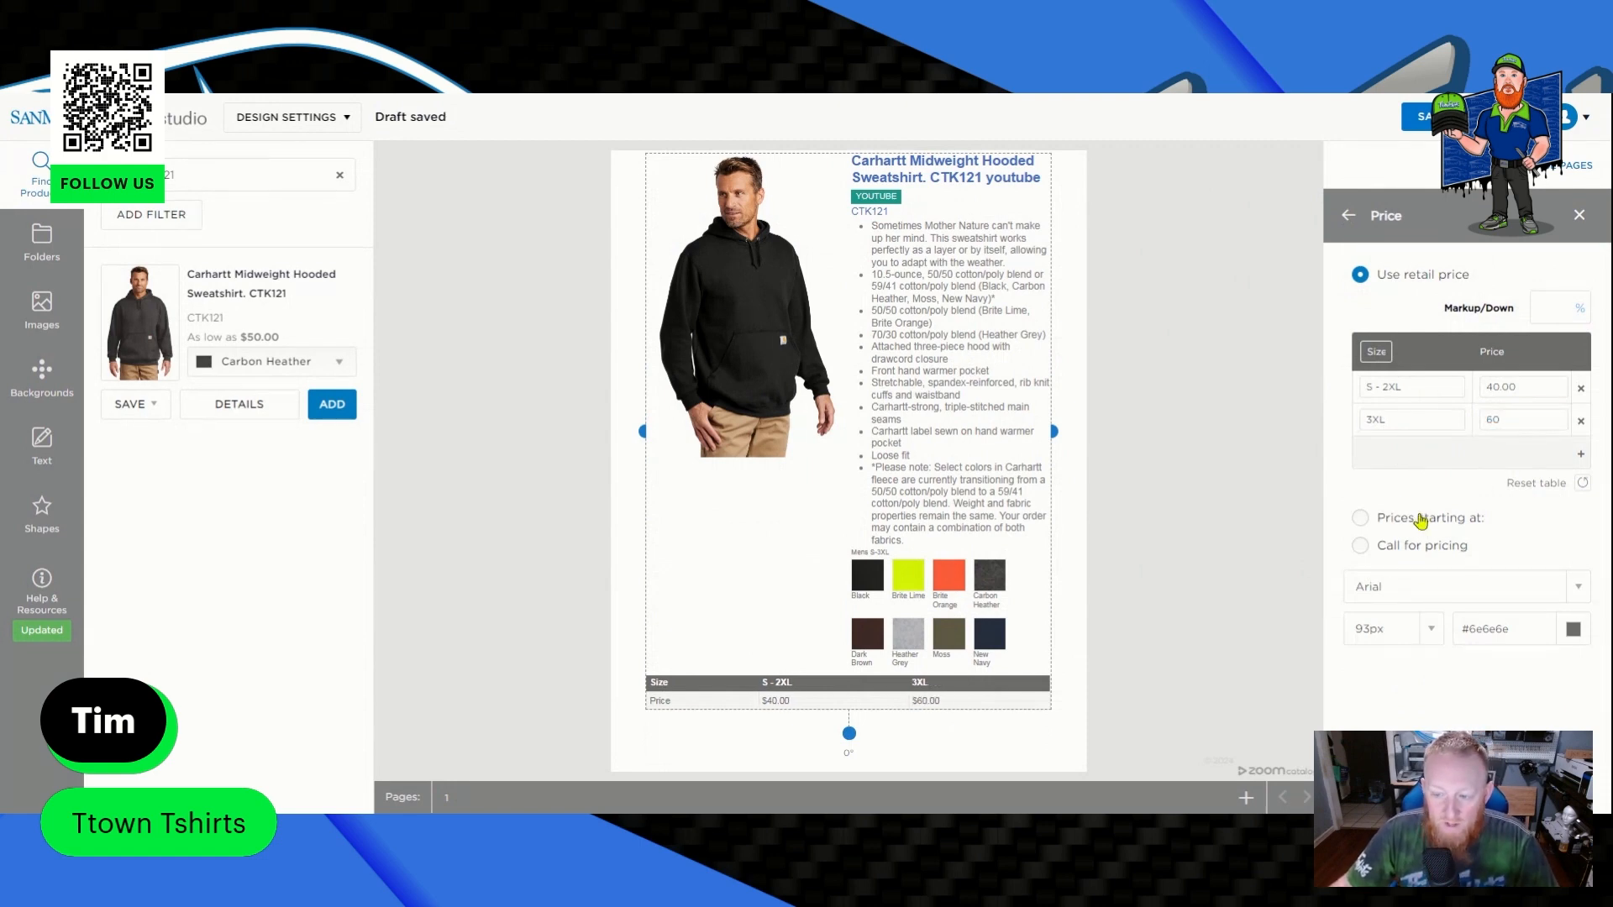
Format the price table text in the Jersey Bold font and the red color #c60101.
{"action": "left_click", "coordinate": [1579, 597]}
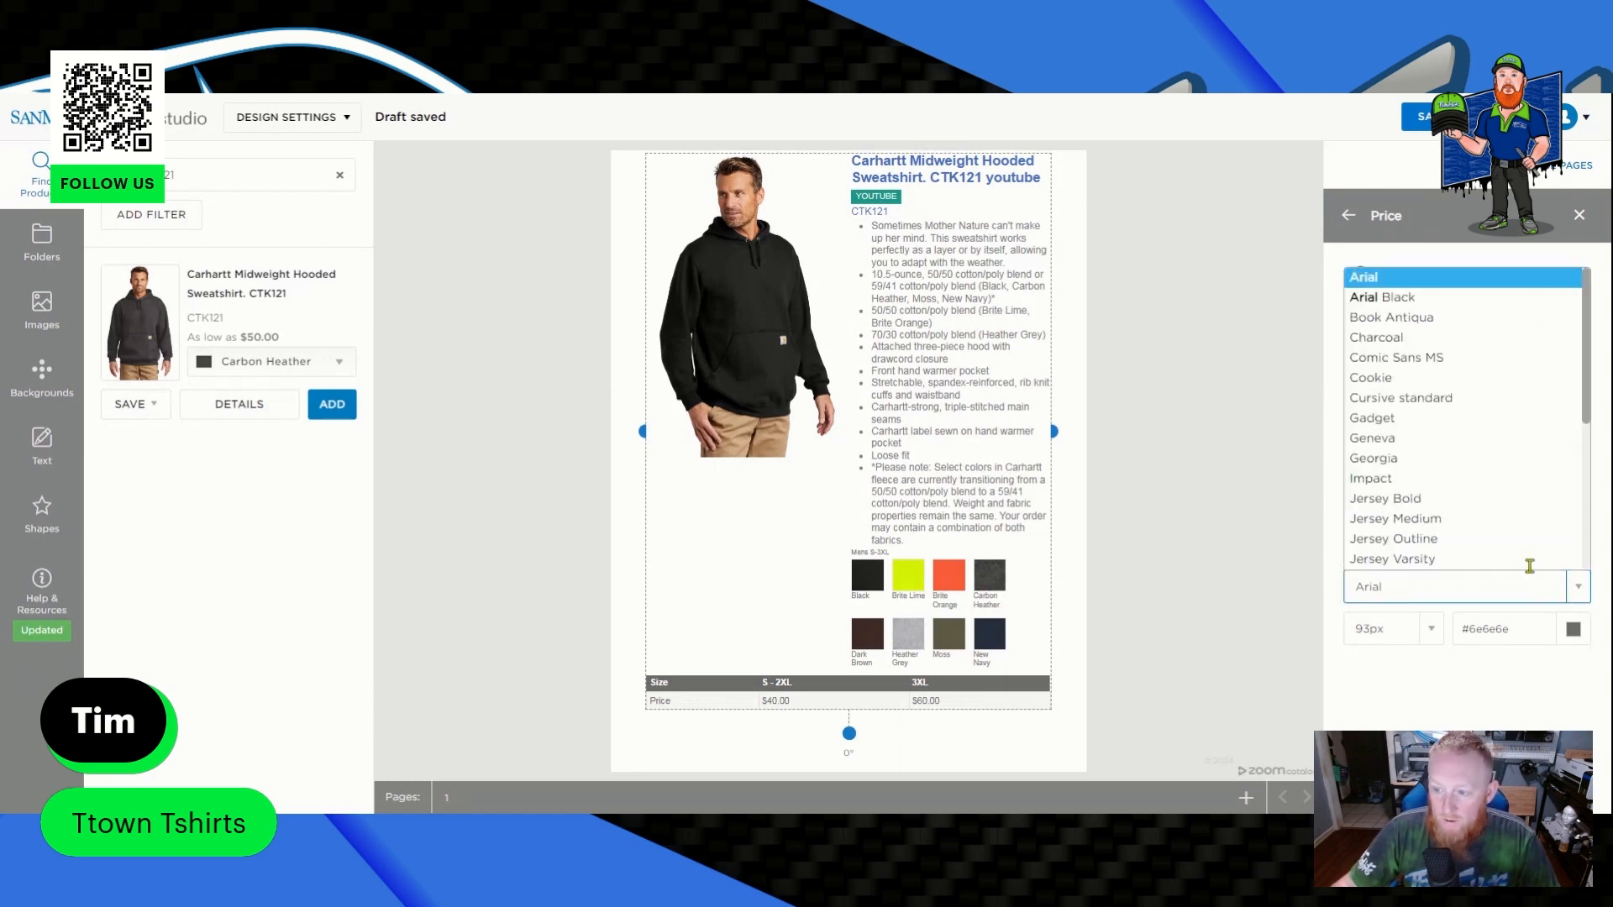
{"action": "left_click", "coordinate": [1373, 502]}
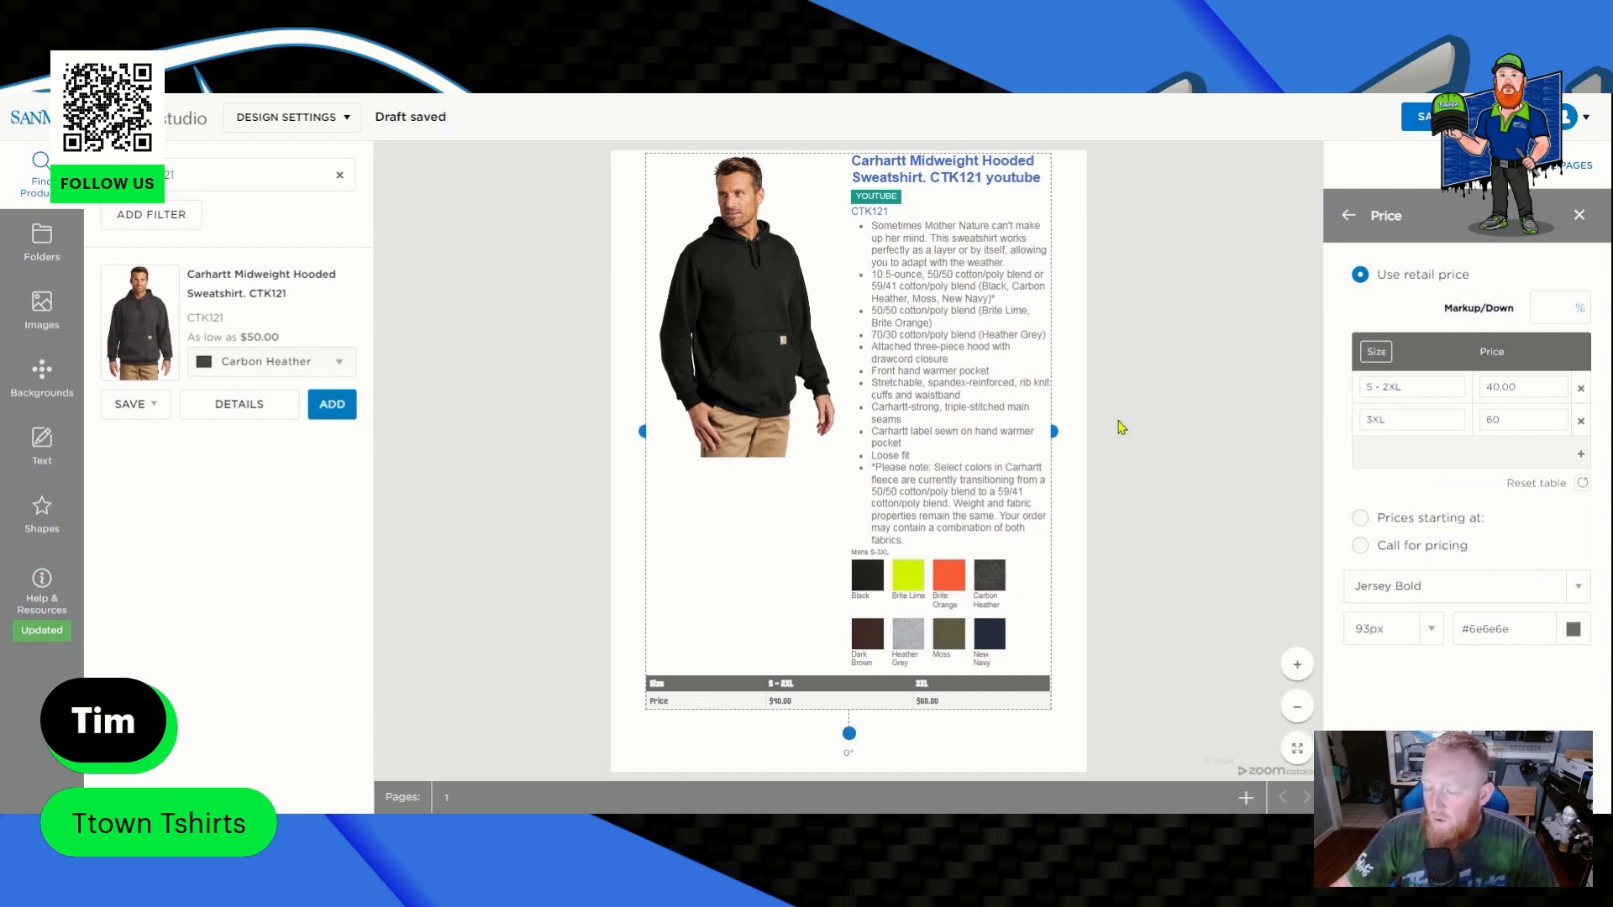
{"action": "left_click", "coordinate": [1558, 628]}
{"action": "left_click", "coordinate": [1466, 740]}
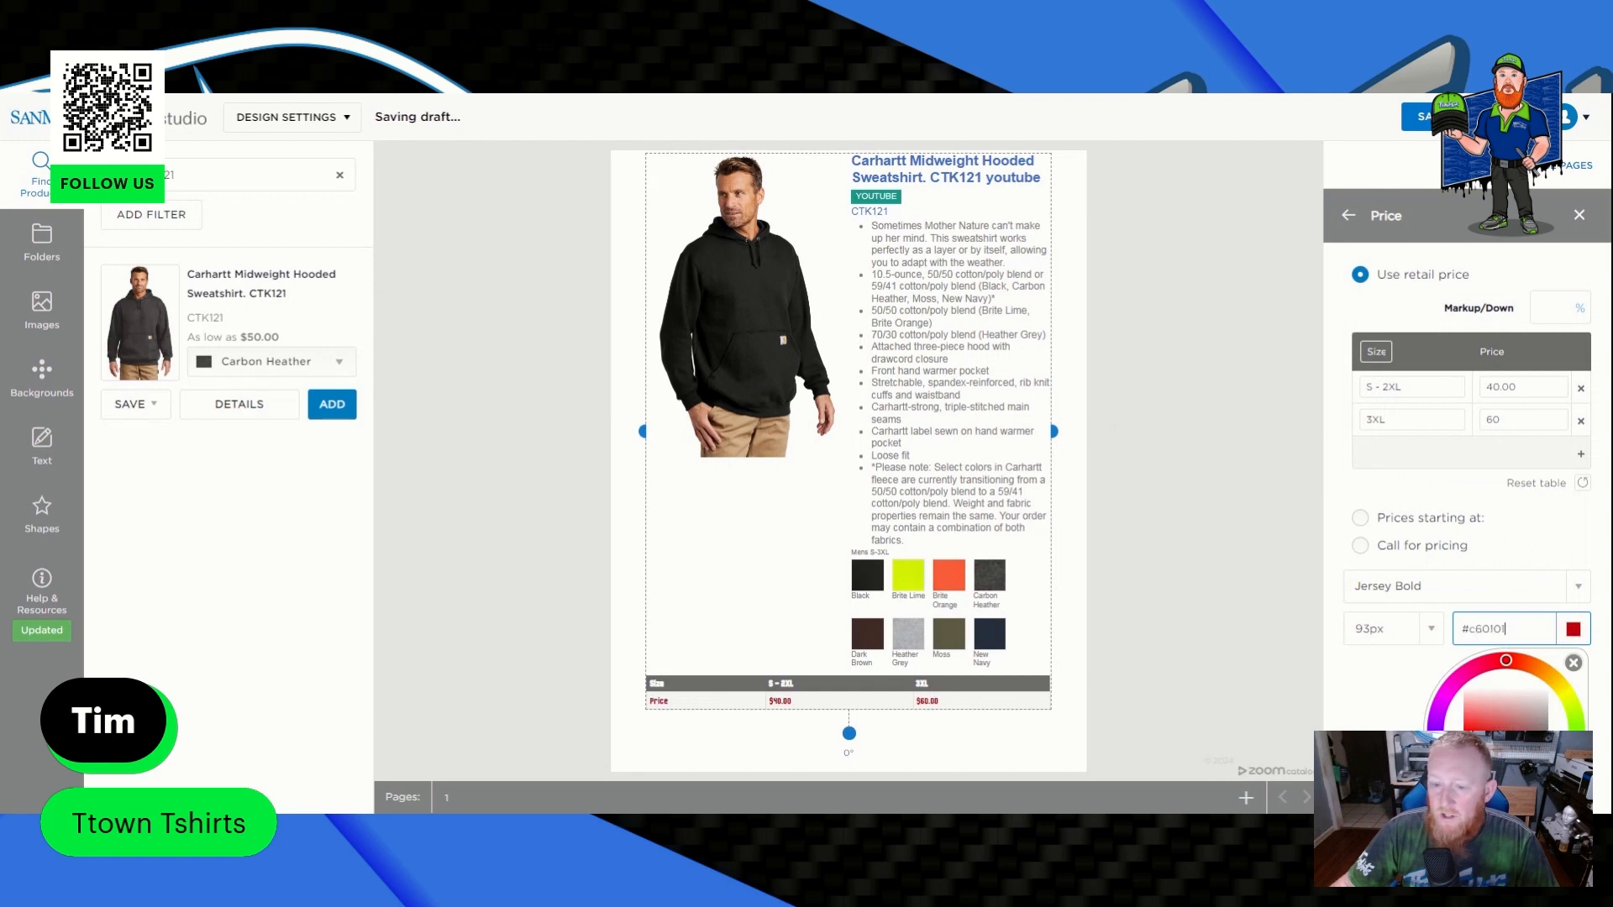
Narrow the sweatshirt product block slightly and shift it down and toward the left margin of the page.
{"action": "left_click", "coordinate": [1301, 637]}
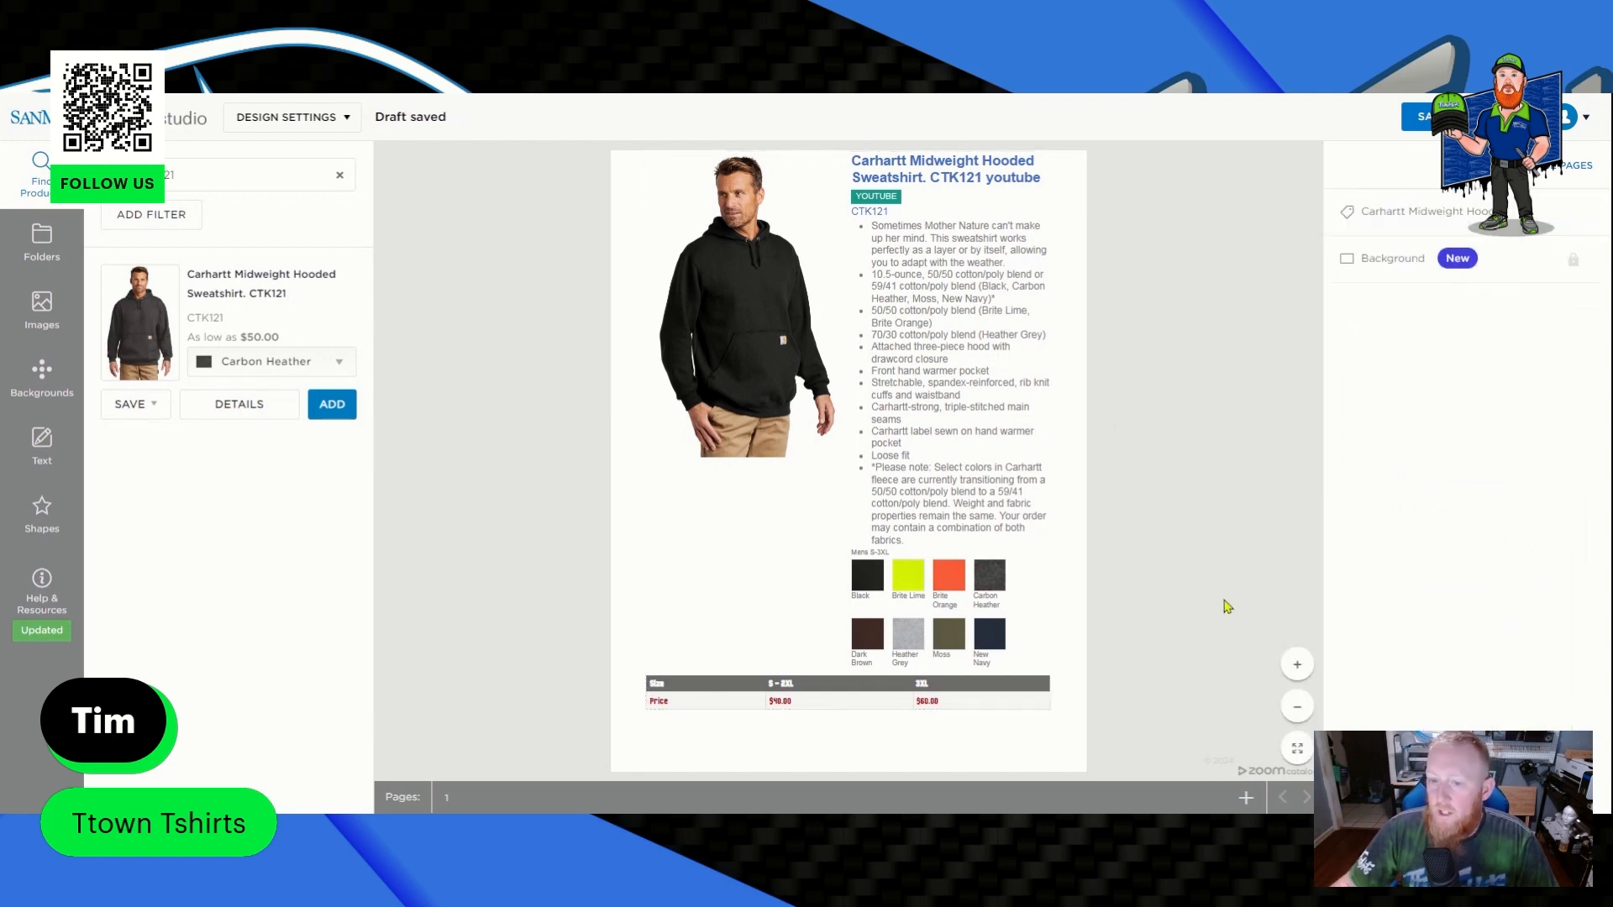
{"action": "left_click", "coordinate": [1428, 220]}
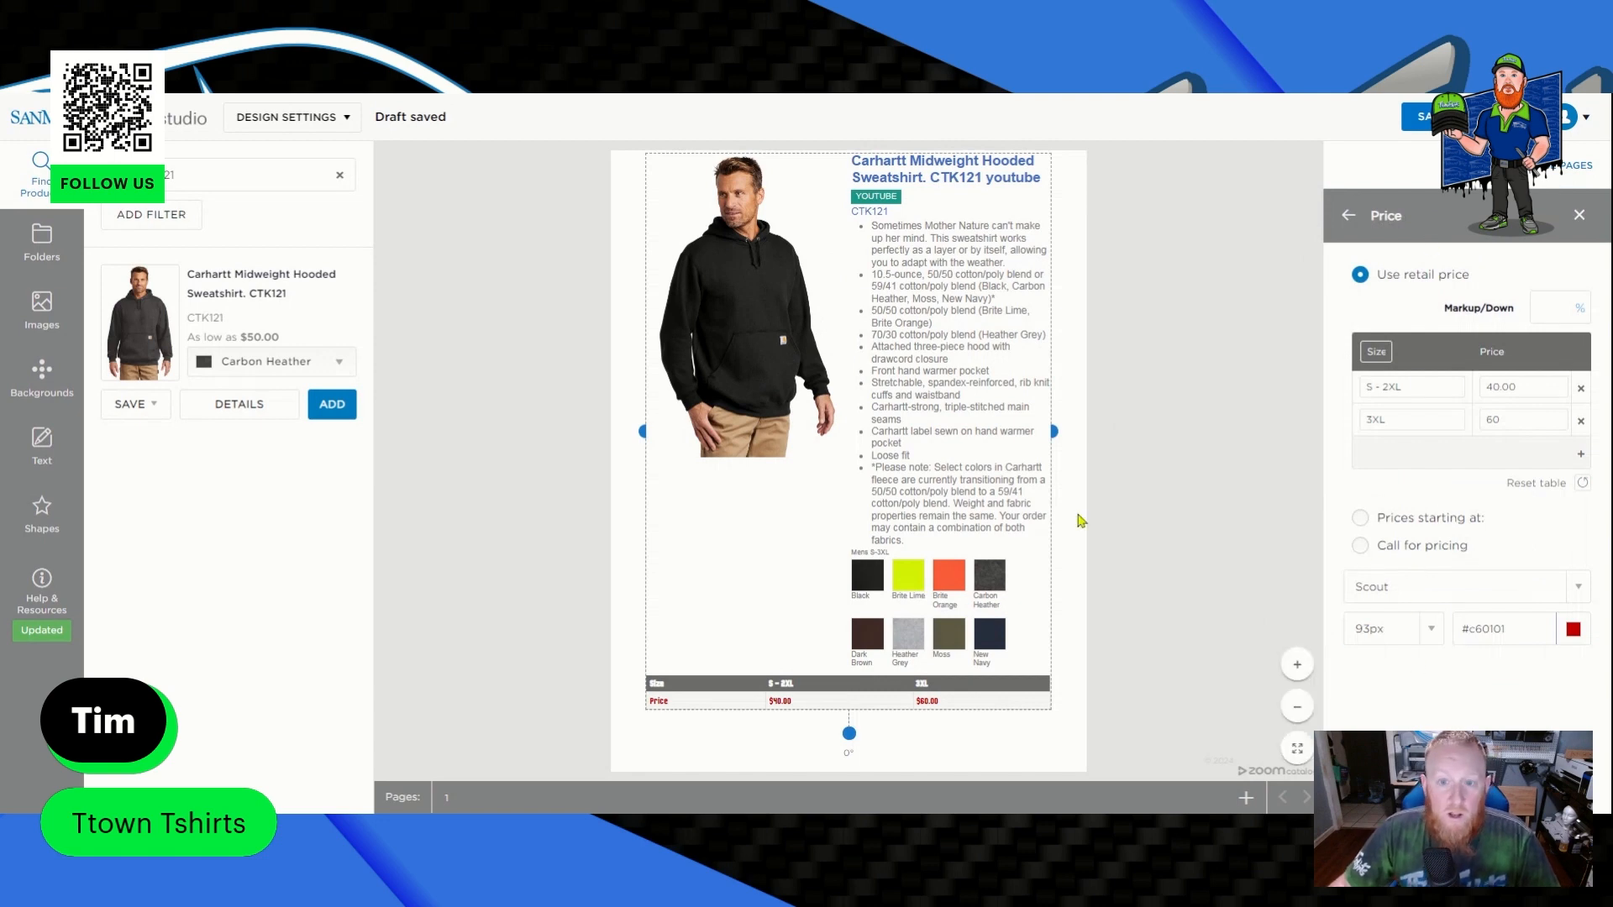
{"action": "scroll", "coordinate": [1072, 474], "scroll_direction": "down", "scroll_amount": 1}
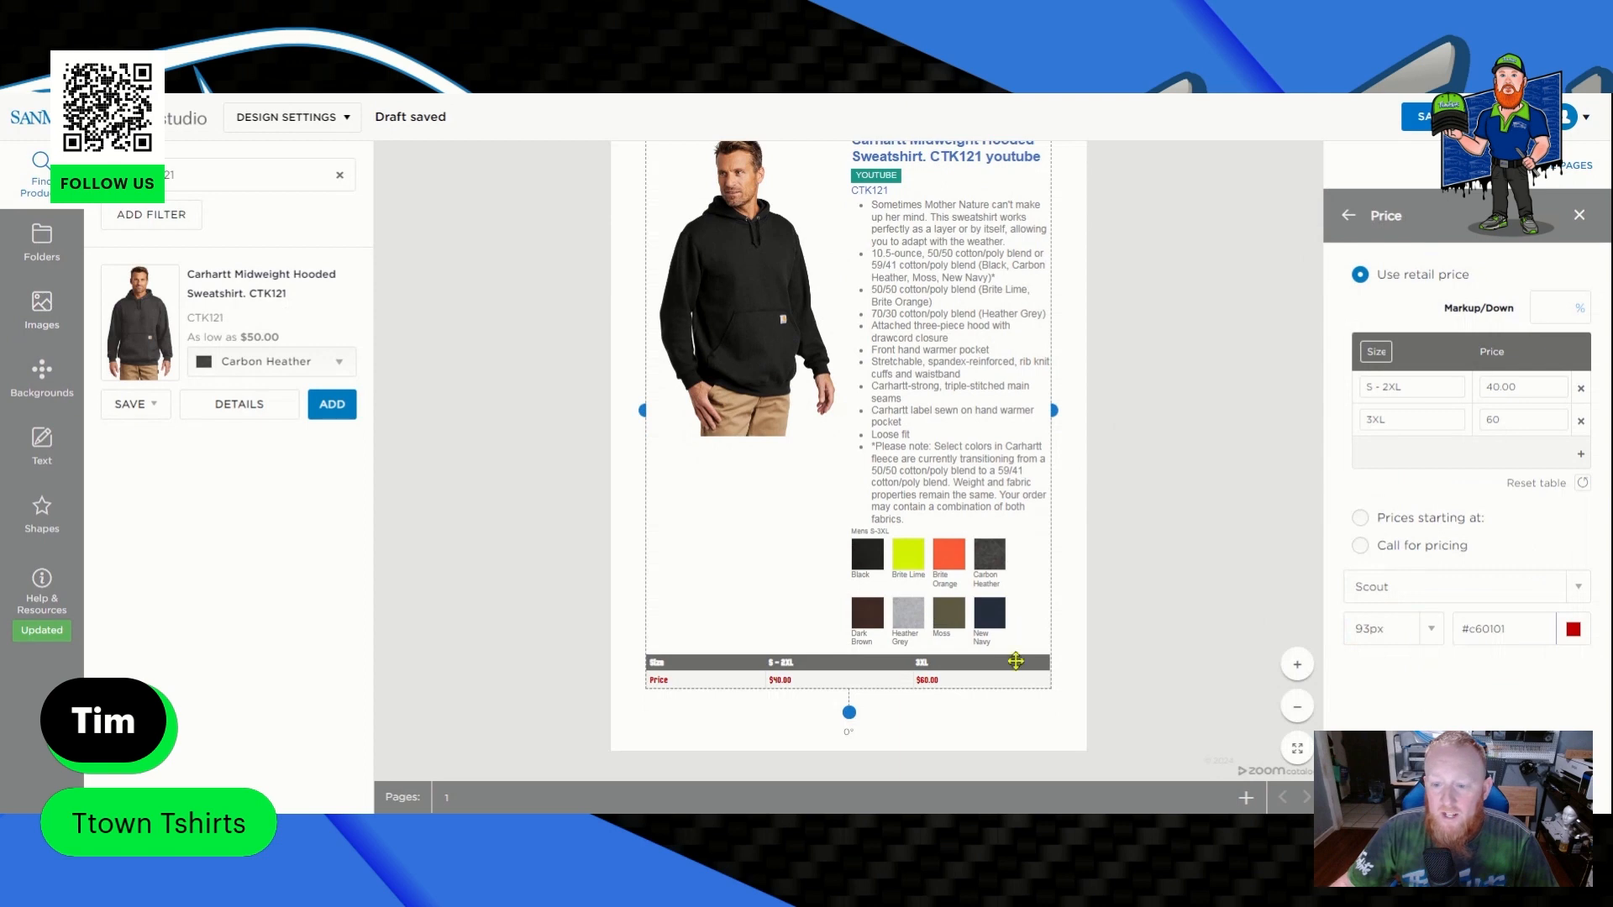
{"action": "left_click", "coordinate": [1121, 601]}
{"action": "left_click", "coordinate": [1017, 612]}
{"action": "mouse_move", "coordinate": [1053, 410]}
{"action": "left_mouse_down"}
{"action": "mouse_move", "coordinate": [921, 529]}
{"action": "mouse_move", "coordinate": [1044, 407]}
{"action": "mouse_move", "coordinate": [1125, 416]}
{"action": "mouse_move", "coordinate": [1195, 364]}
{"action": "mouse_move", "coordinate": [1019, 429]}
{"action": "mouse_move", "coordinate": [1044, 414]}
{"action": "left_mouse_up"}
{"action": "scroll", "coordinate": [981, 377], "scroll_direction": "down", "scroll_amount": 1}
{"action": "mouse_move", "coordinate": [923, 352]}
{"action": "left_mouse_down"}
{"action": "mouse_move", "coordinate": [936, 373]}
{"action": "mouse_move", "coordinate": [909, 371]}
{"action": "left_mouse_up"}
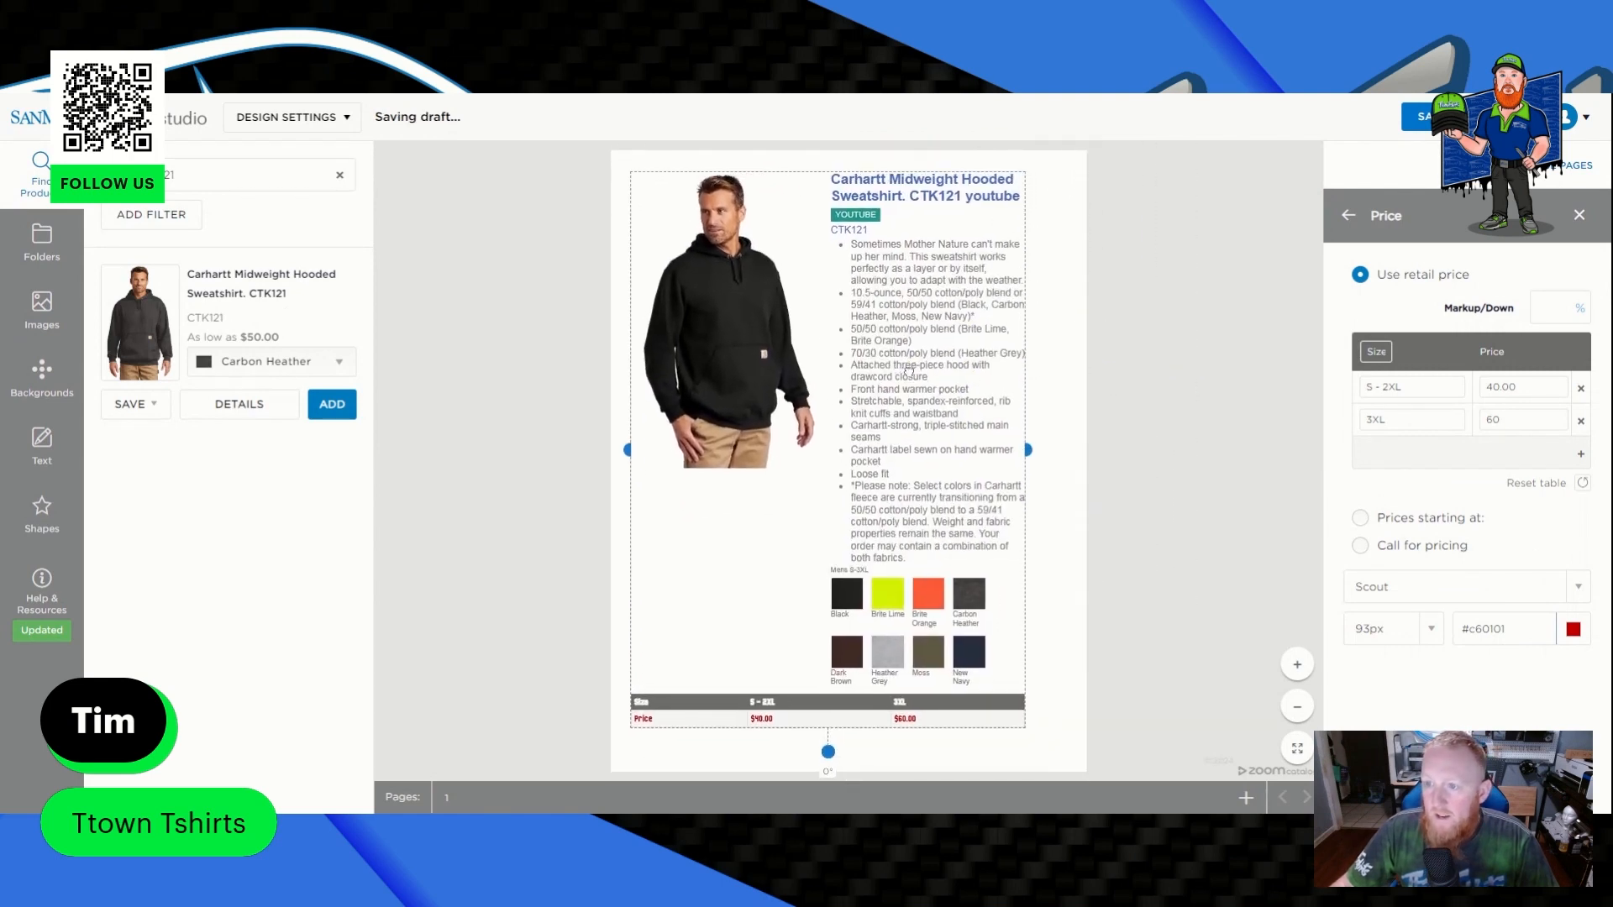
Add a new blank second page to the design and return to page 1.
{"action": "left_click", "coordinate": [1557, 172]}
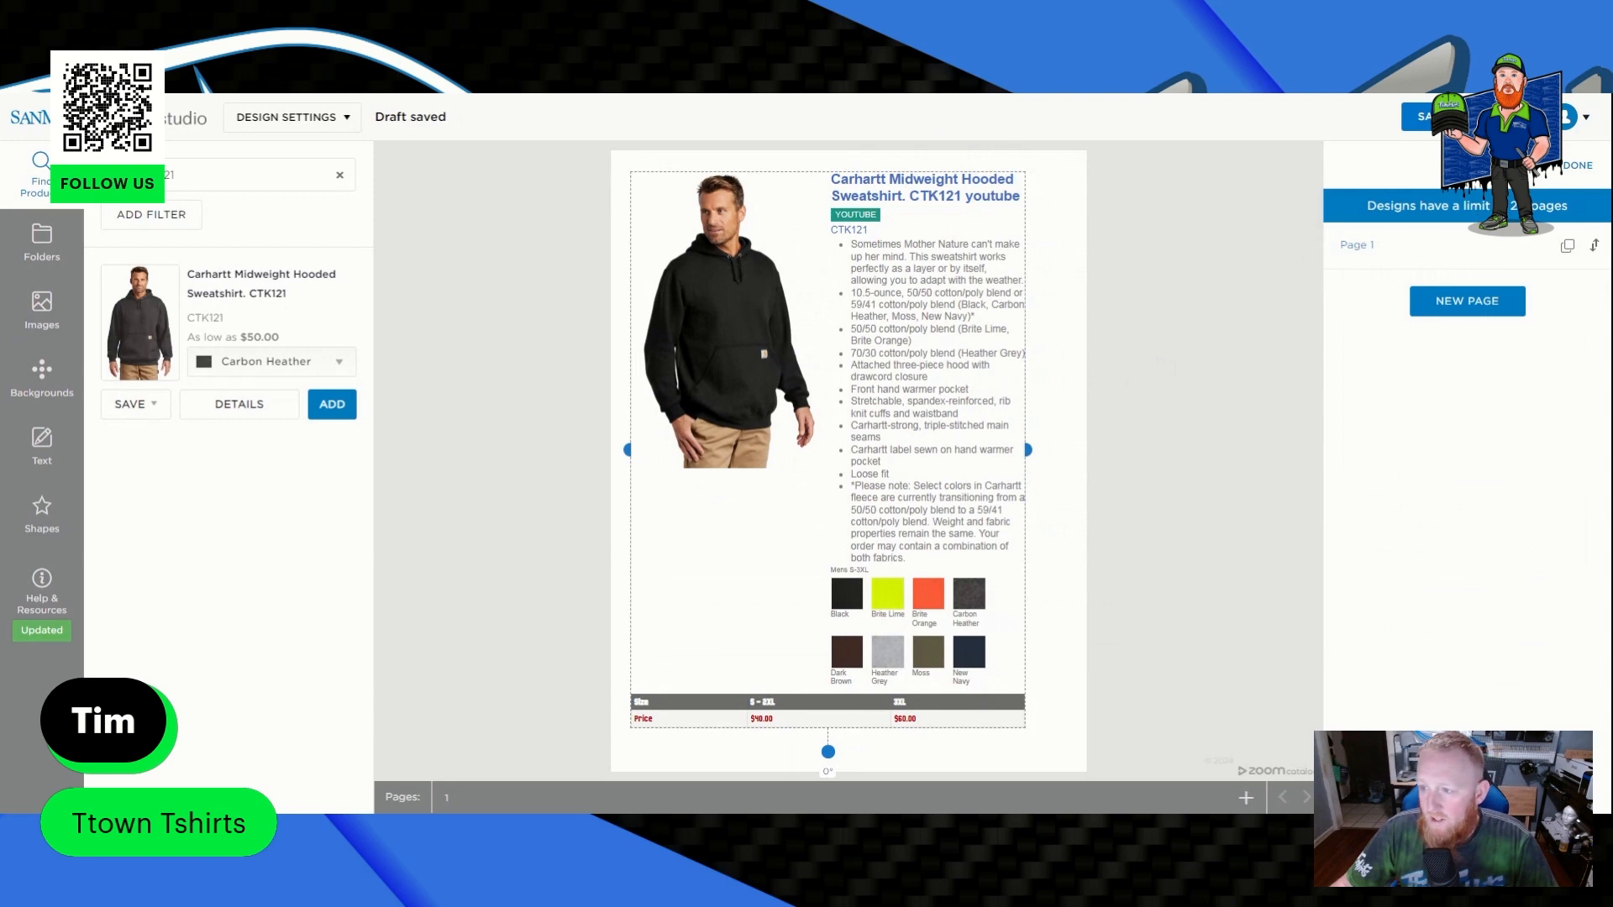
{"action": "left_click", "coordinate": [1485, 307]}
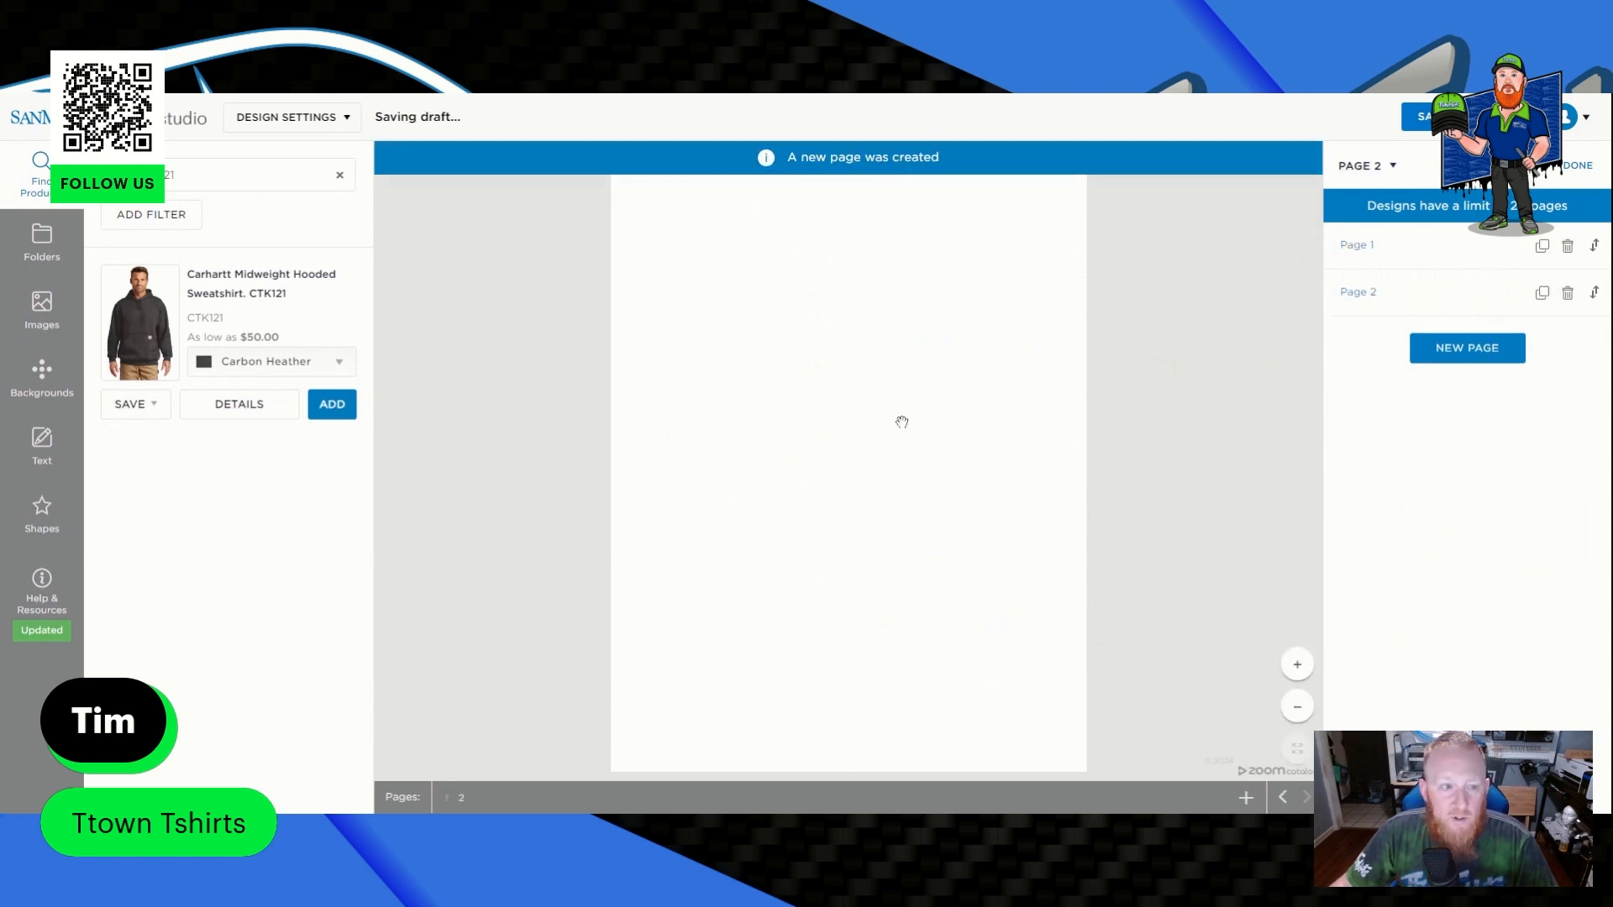
{"action": "left_click", "coordinate": [1438, 254]}
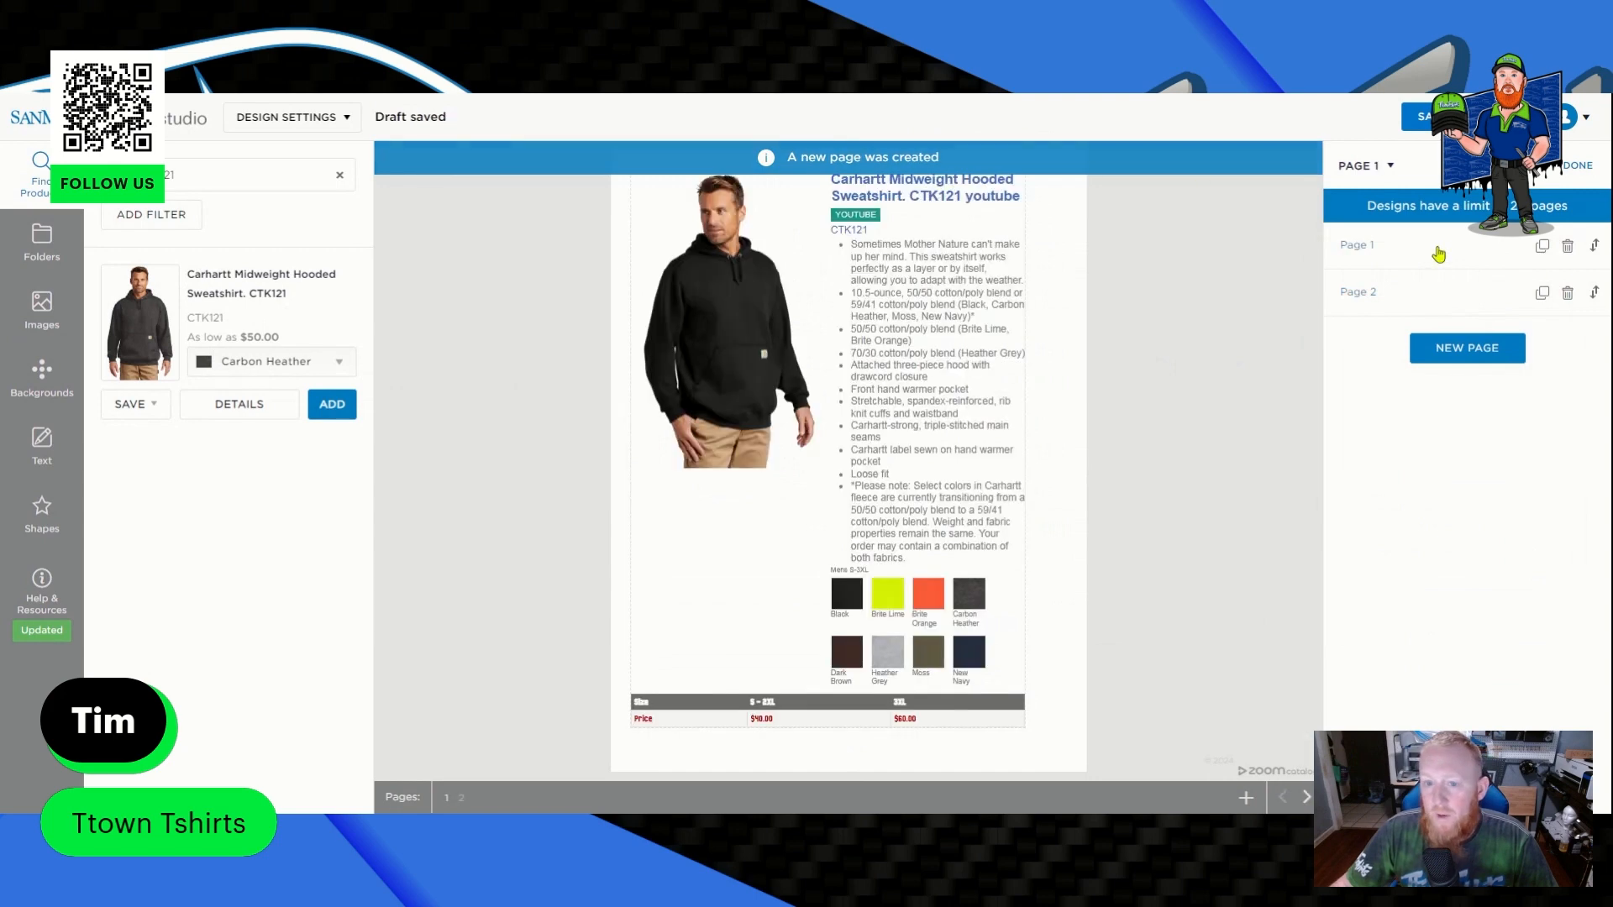
Nudge the sweatshirt product block on page 1 to position X 254, Y 236.
{"action": "left_click", "coordinate": [852, 356]}
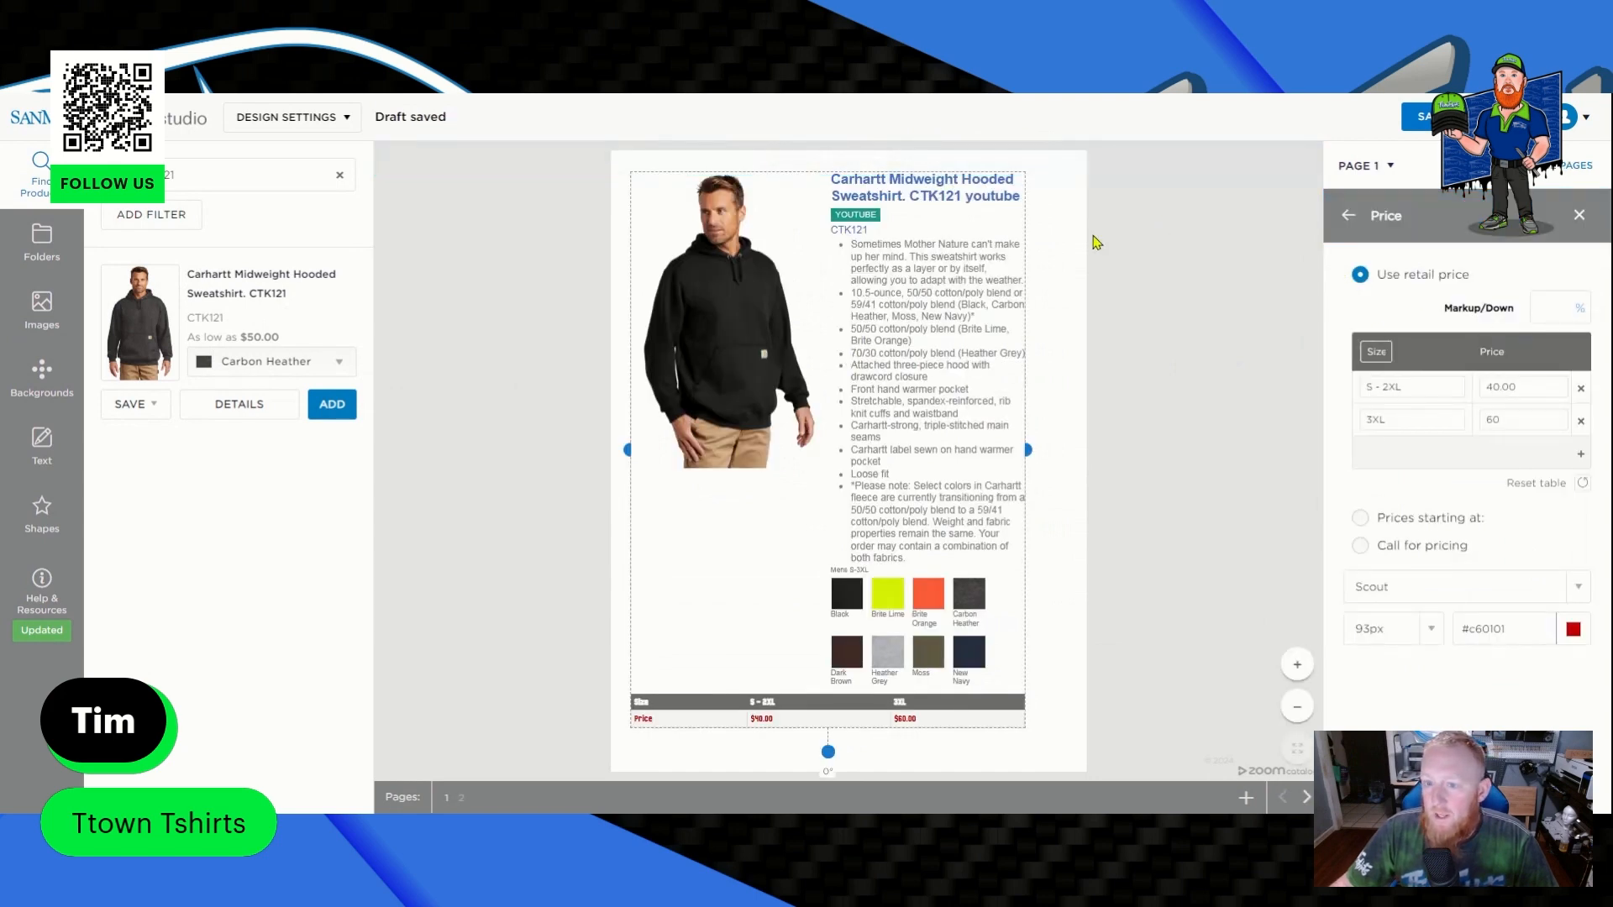
{"action": "left_click_drag", "start_coordinate": [789, 358], "coordinate": [792, 359]}
{"action": "left_click", "coordinate": [1350, 215]}
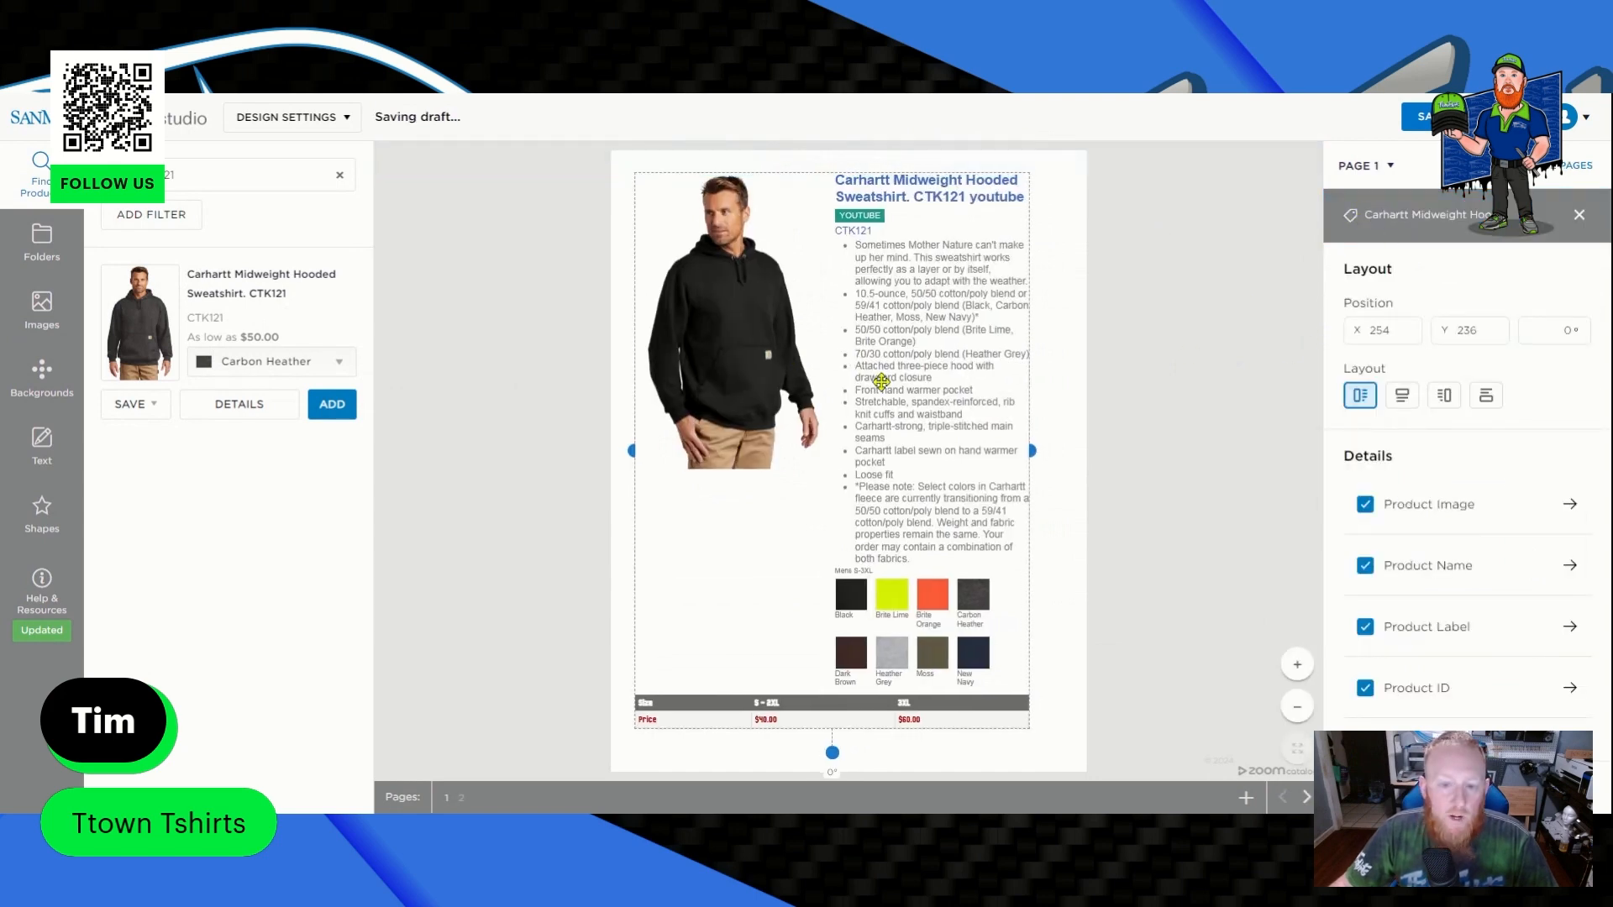
Place the uploaded Ttown Tshirts logo below the sweatshirt photo, scaled to about 52%, at about X 154, Y 3492.
{"action": "left_click", "coordinate": [43, 304]}
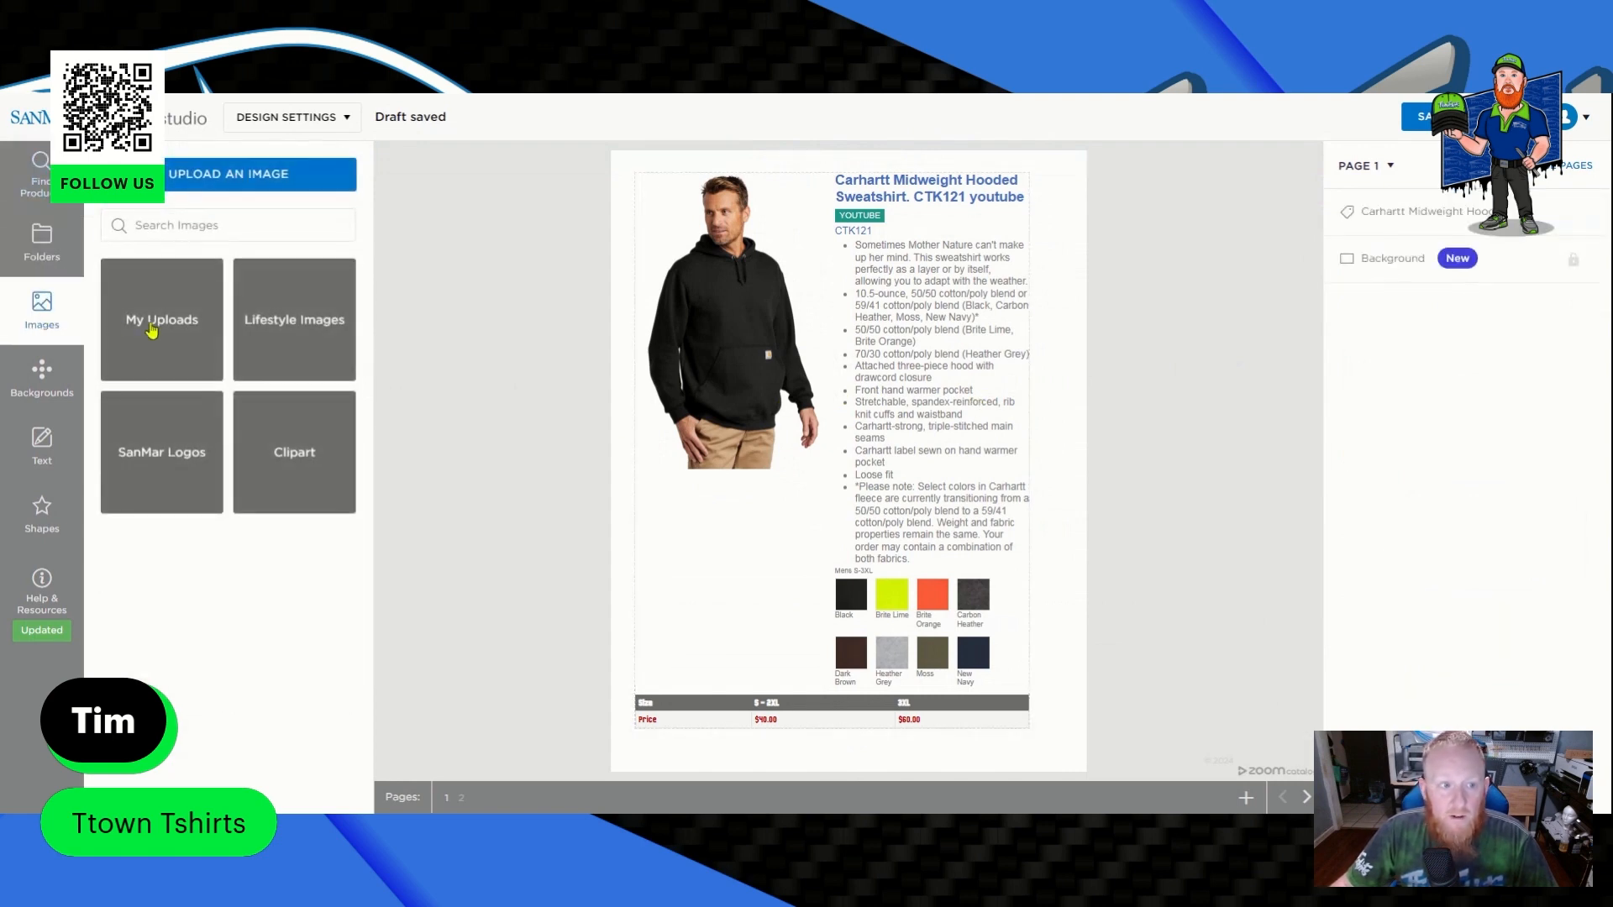
{"action": "left_click", "coordinate": [152, 328]}
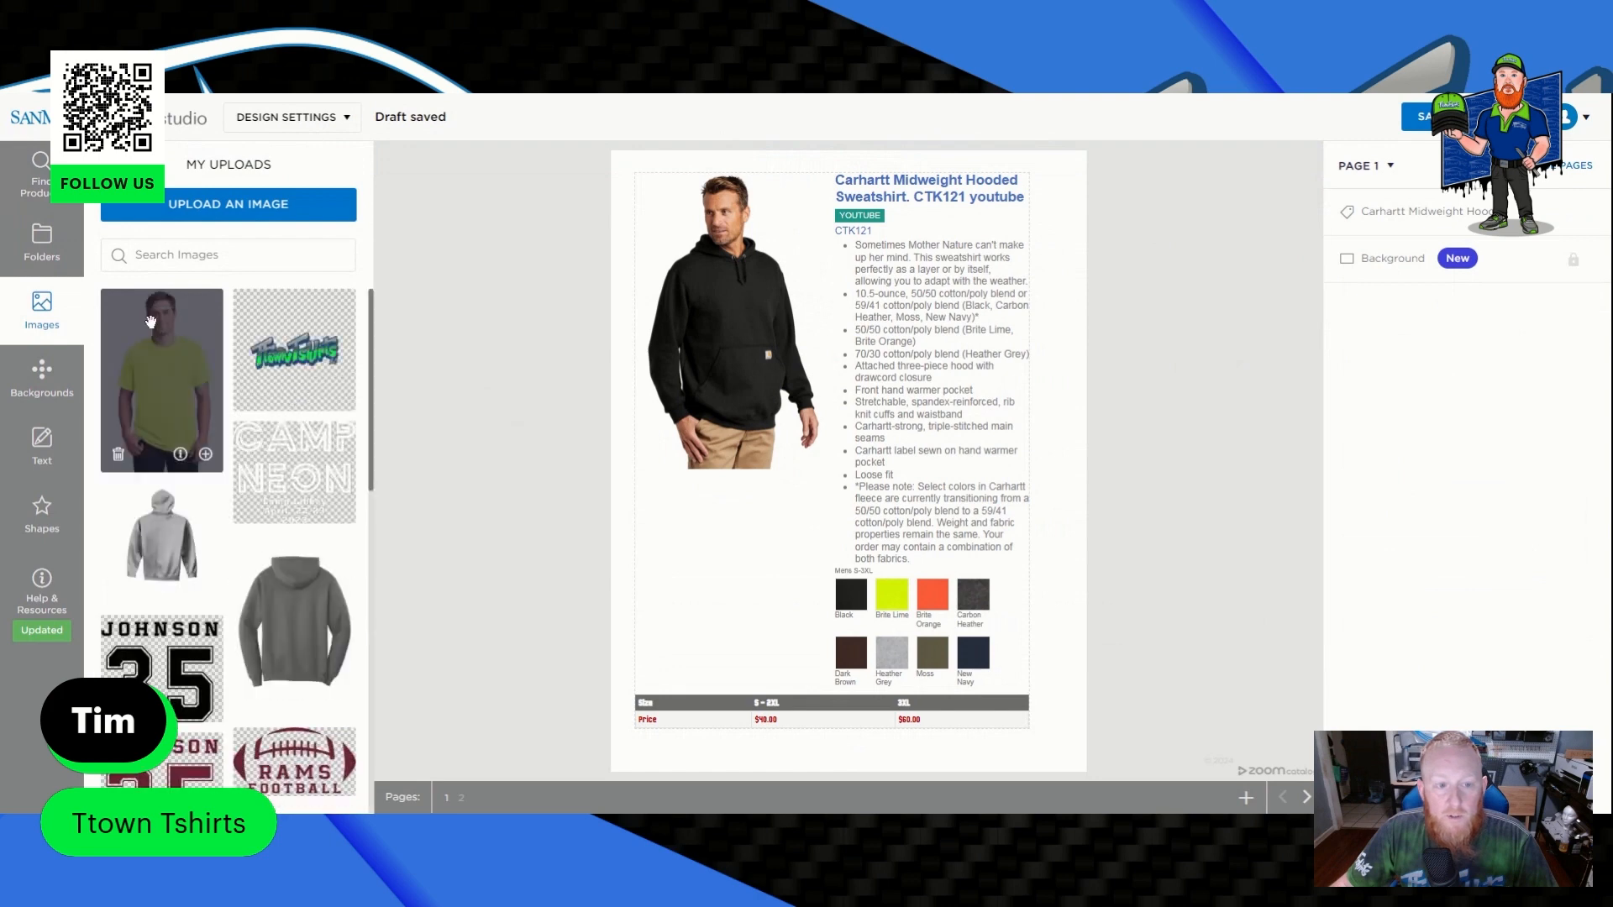
{"action": "mouse_move", "coordinate": [307, 344]}
{"action": "left_click_drag", "start_coordinate": [307, 344], "coordinate": [736, 550]}
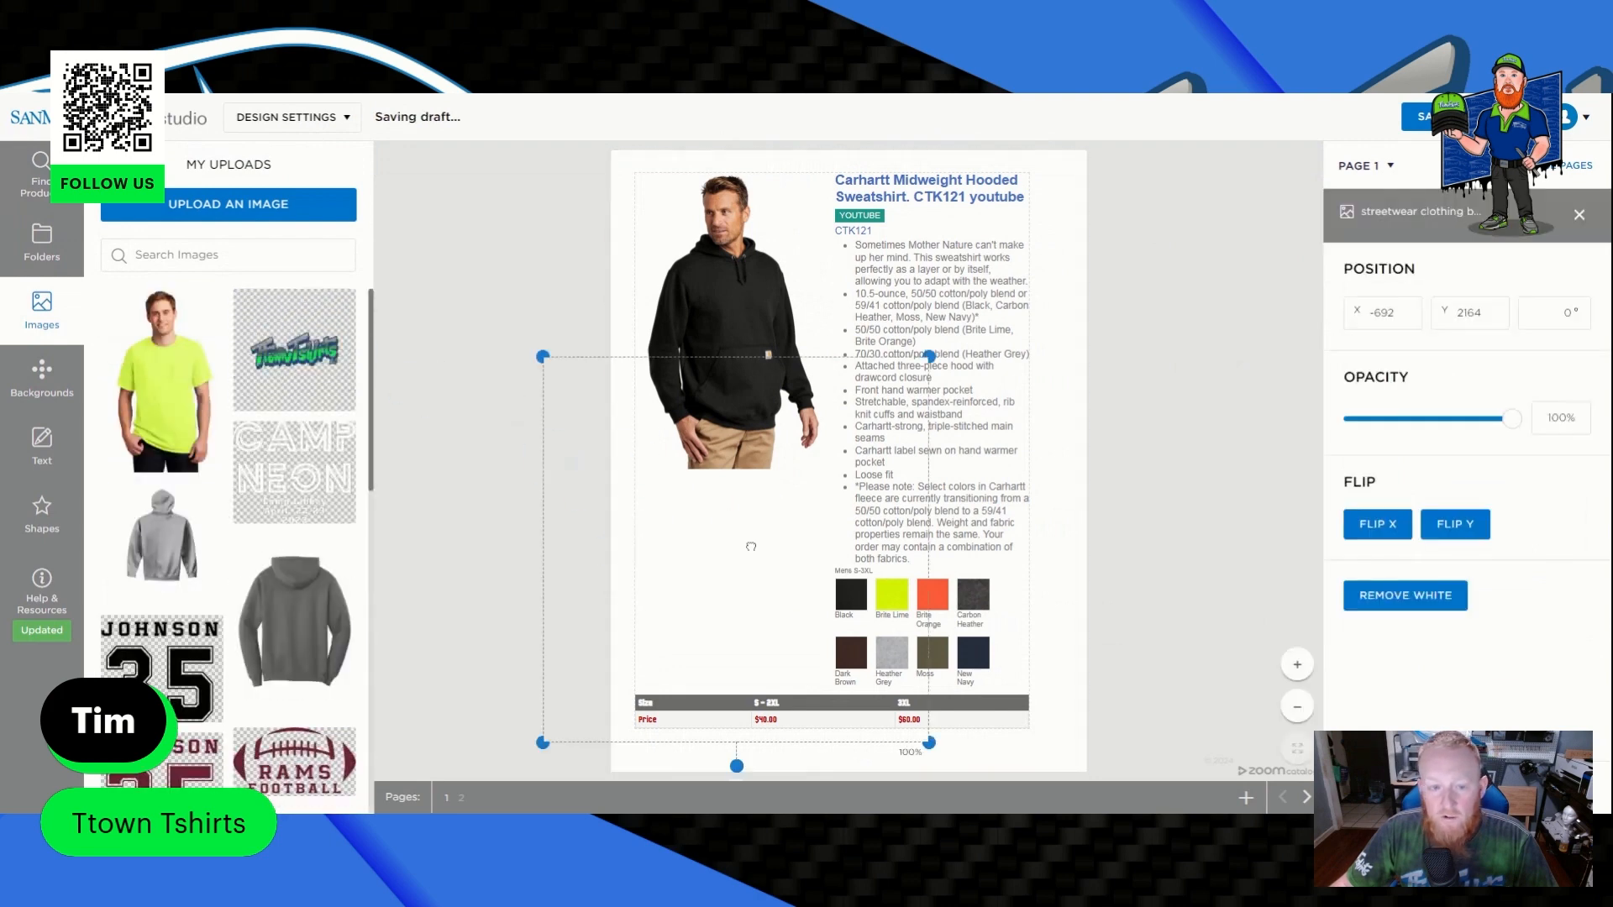
{"action": "left_click_drag", "start_coordinate": [542, 356], "coordinate": [733, 536]}
{"action": "left_click_drag", "start_coordinate": [821, 645], "coordinate": [712, 577]}
{"action": "left_click", "coordinate": [467, 403]}
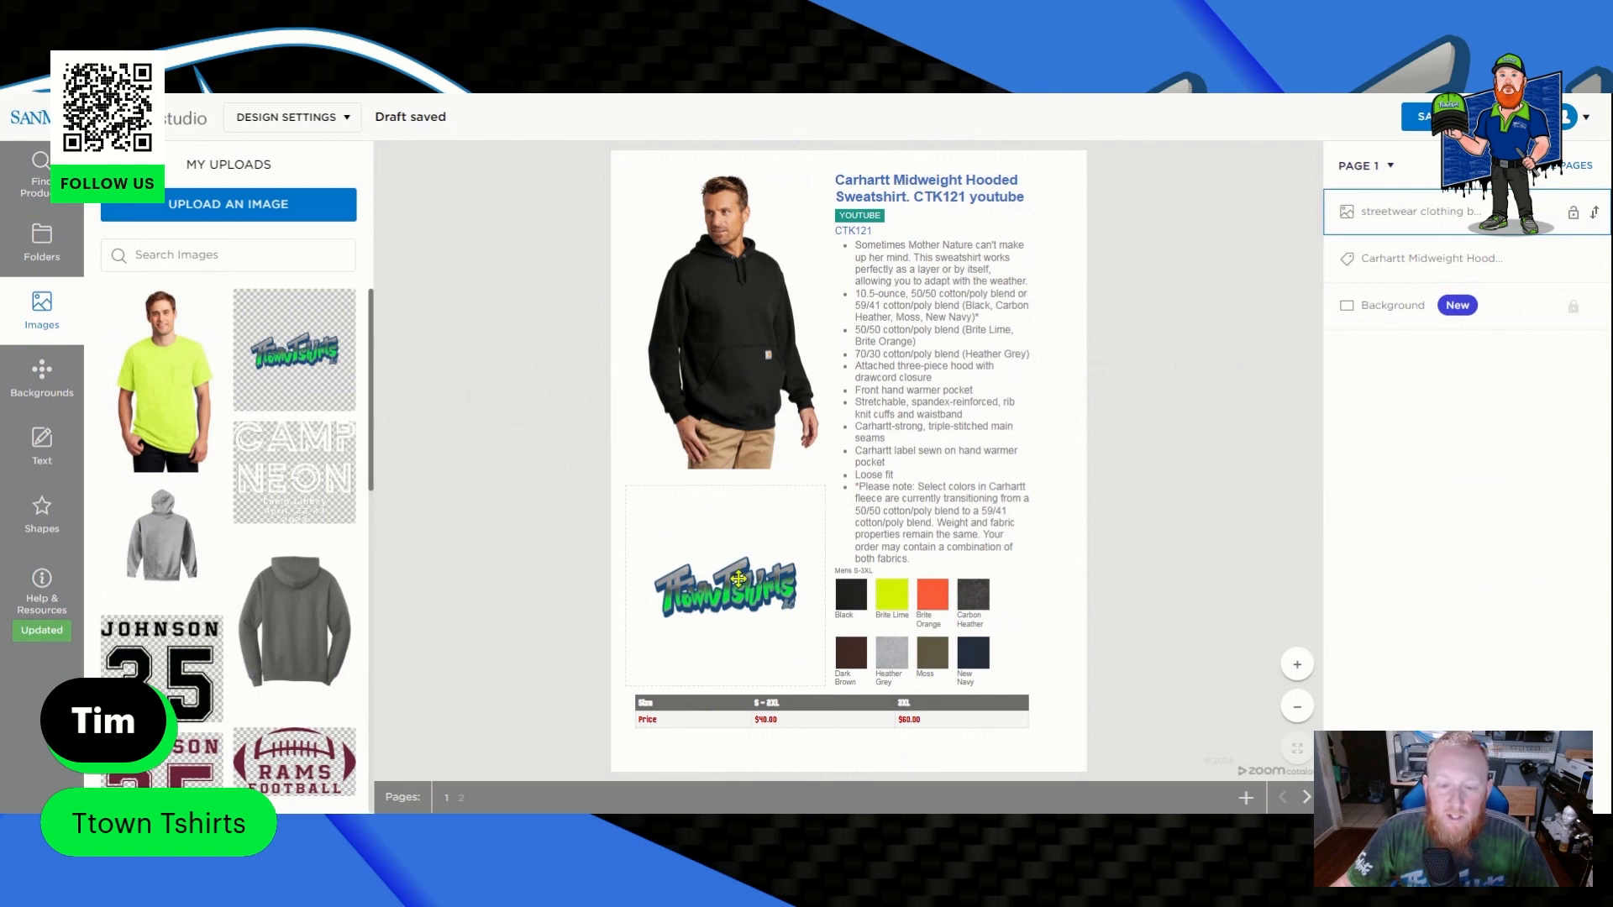
Copy the Ttown Tshirts logo on page 1 and move the duplicate to page 2.
{"action": "left_click", "coordinate": [737, 578]}
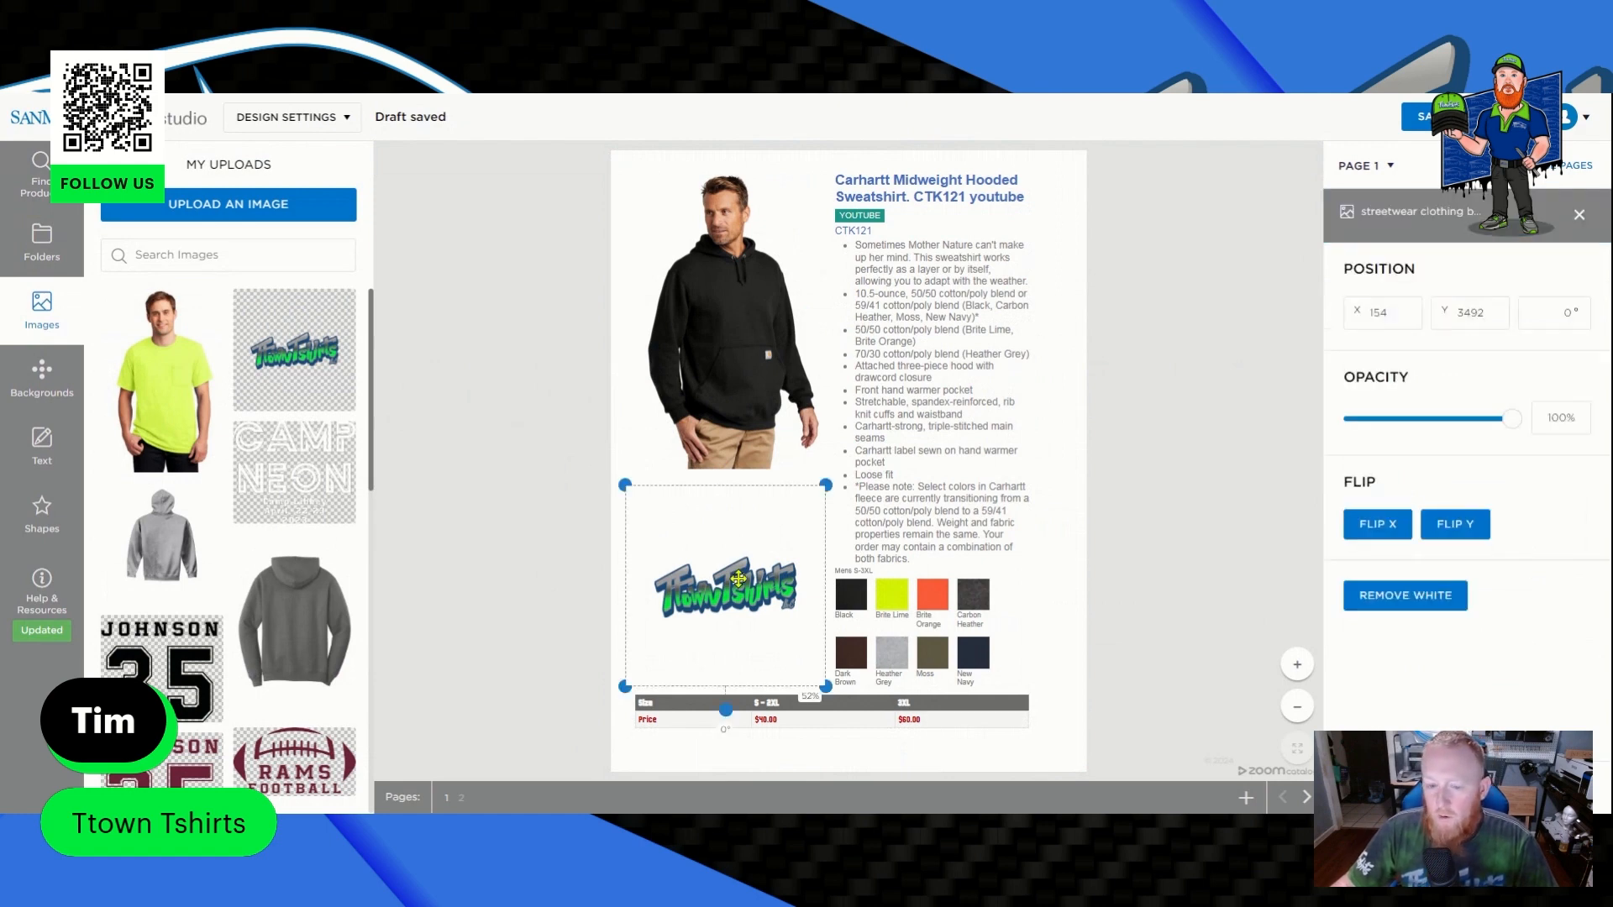
{"action": "right_click", "coordinate": [737, 578]}
{"action": "mouse_move", "coordinate": [783, 663]}
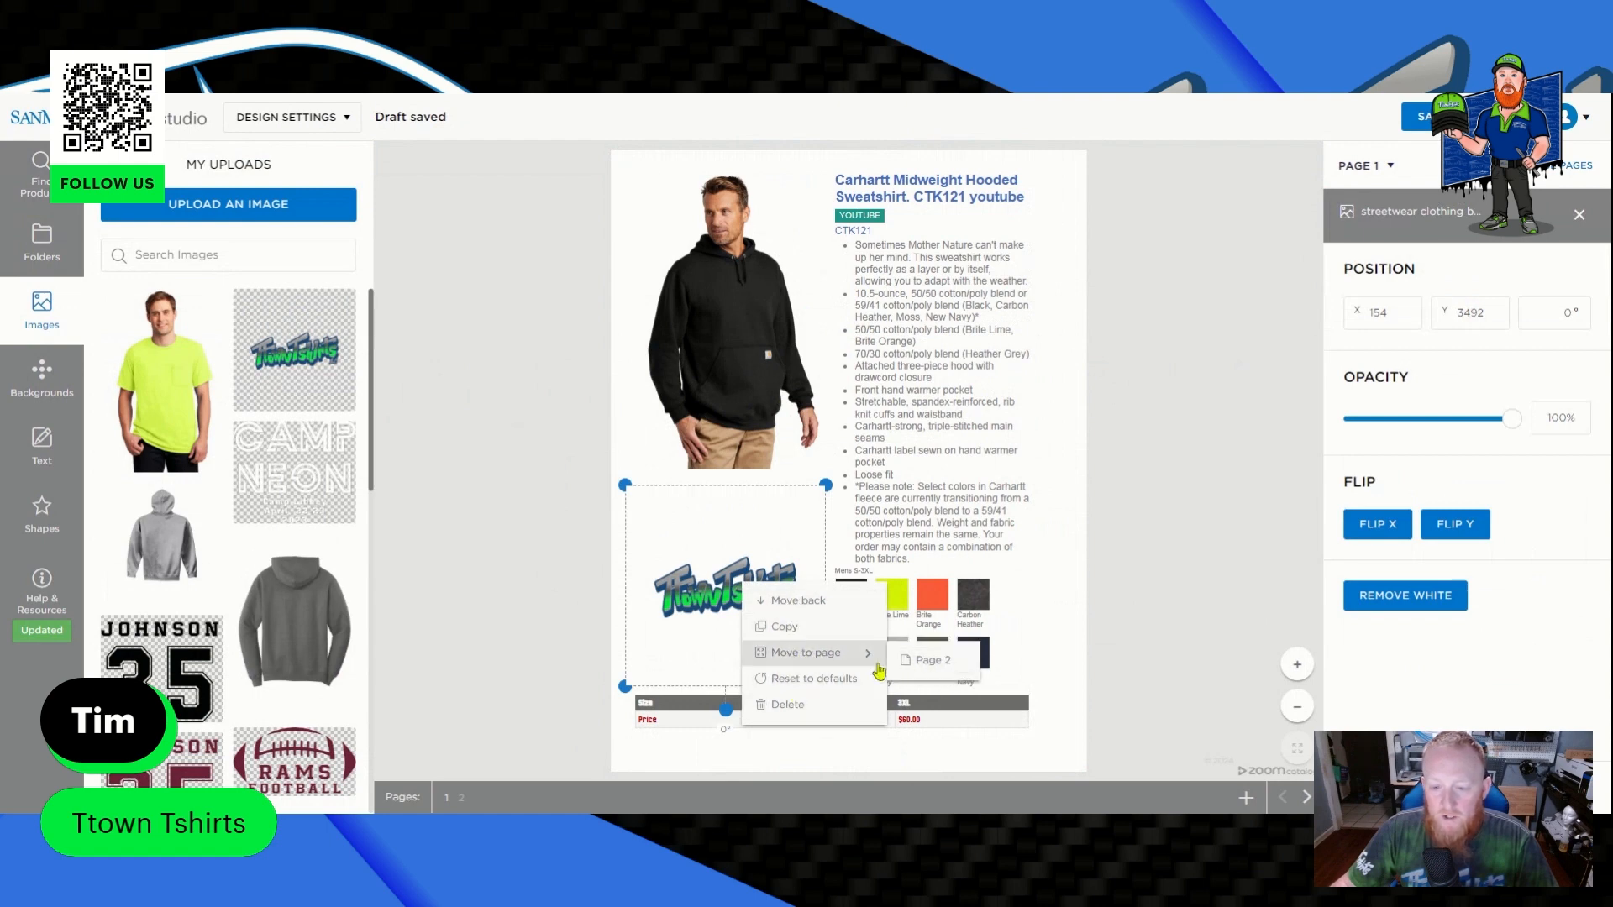
{"action": "left_click", "coordinate": [780, 625]}
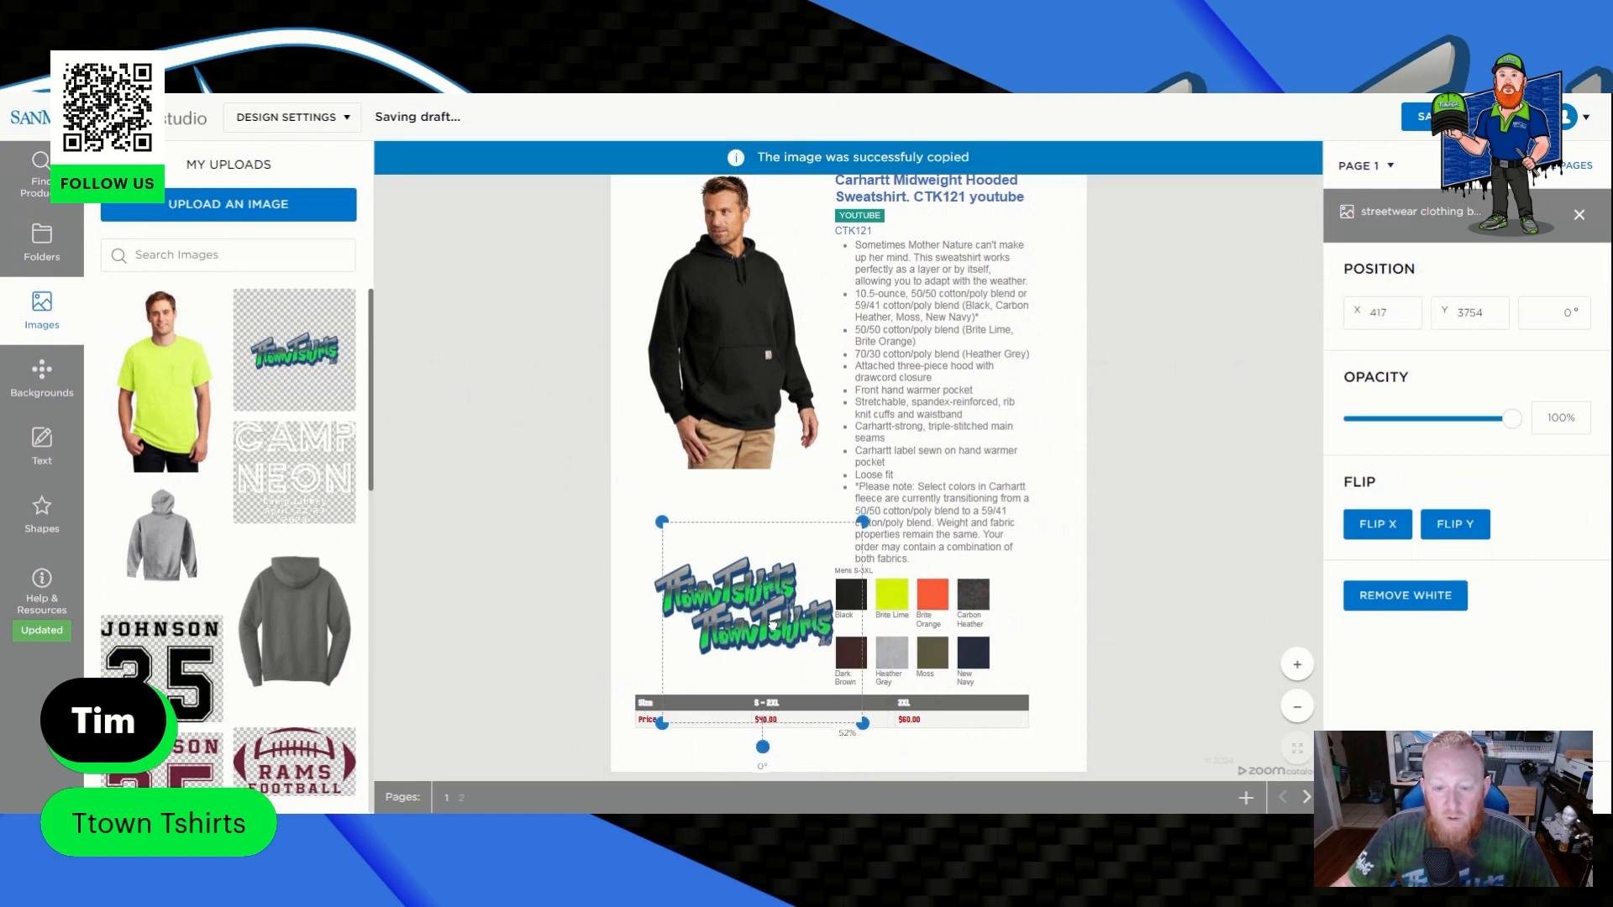
{"action": "right_click", "coordinate": [773, 626]}
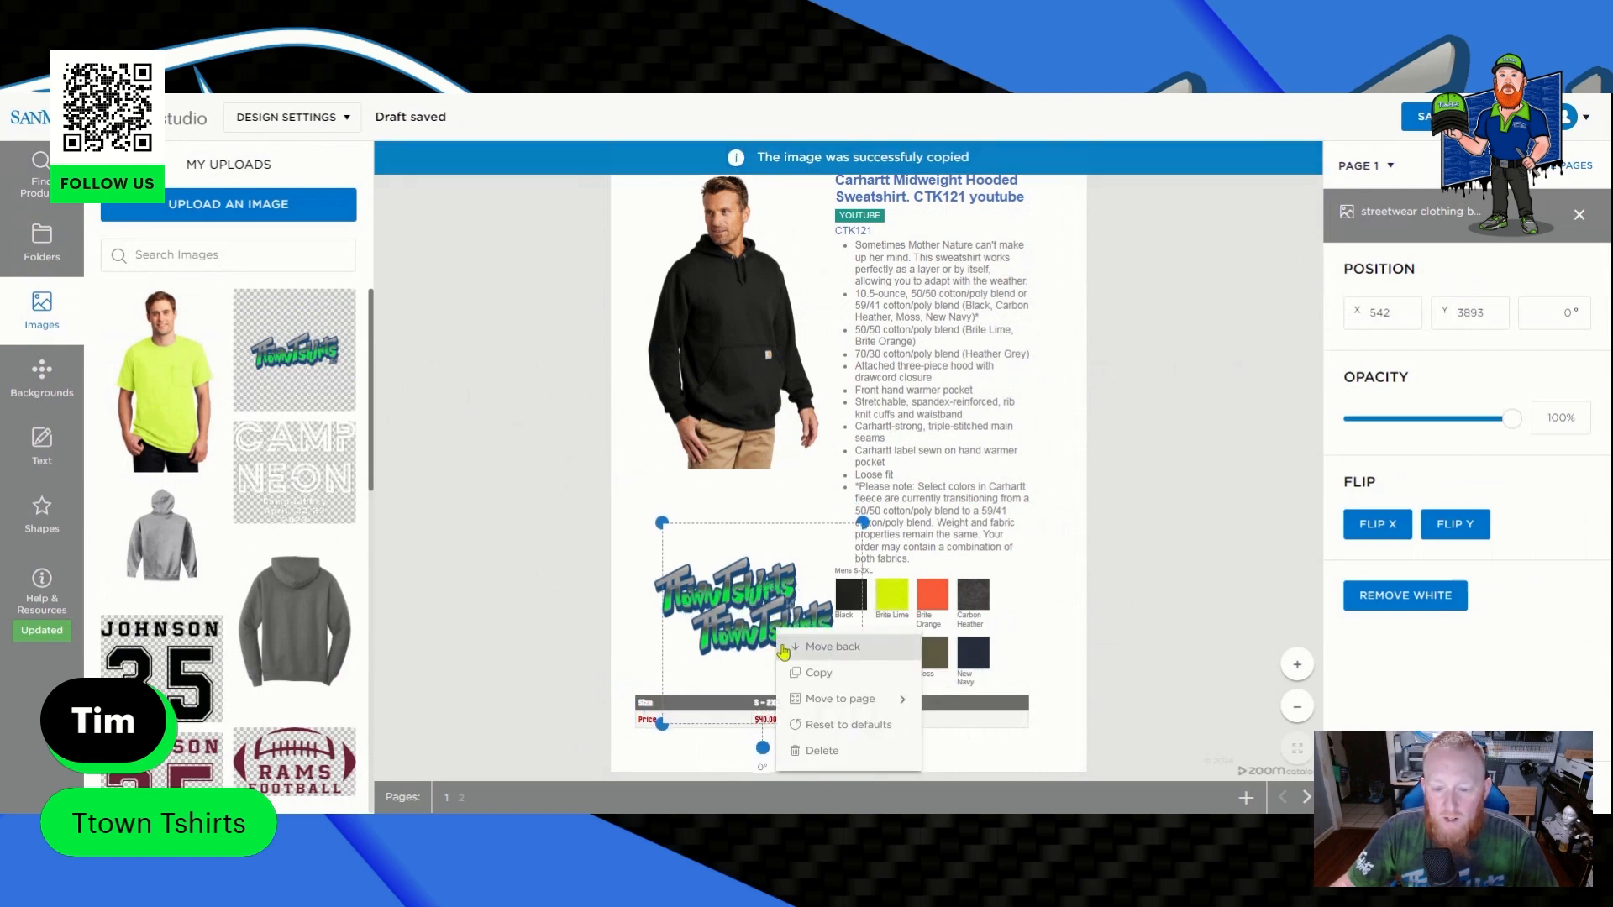
{"action": "mouse_move", "coordinate": [851, 706]}
{"action": "left_click", "coordinate": [957, 706]}
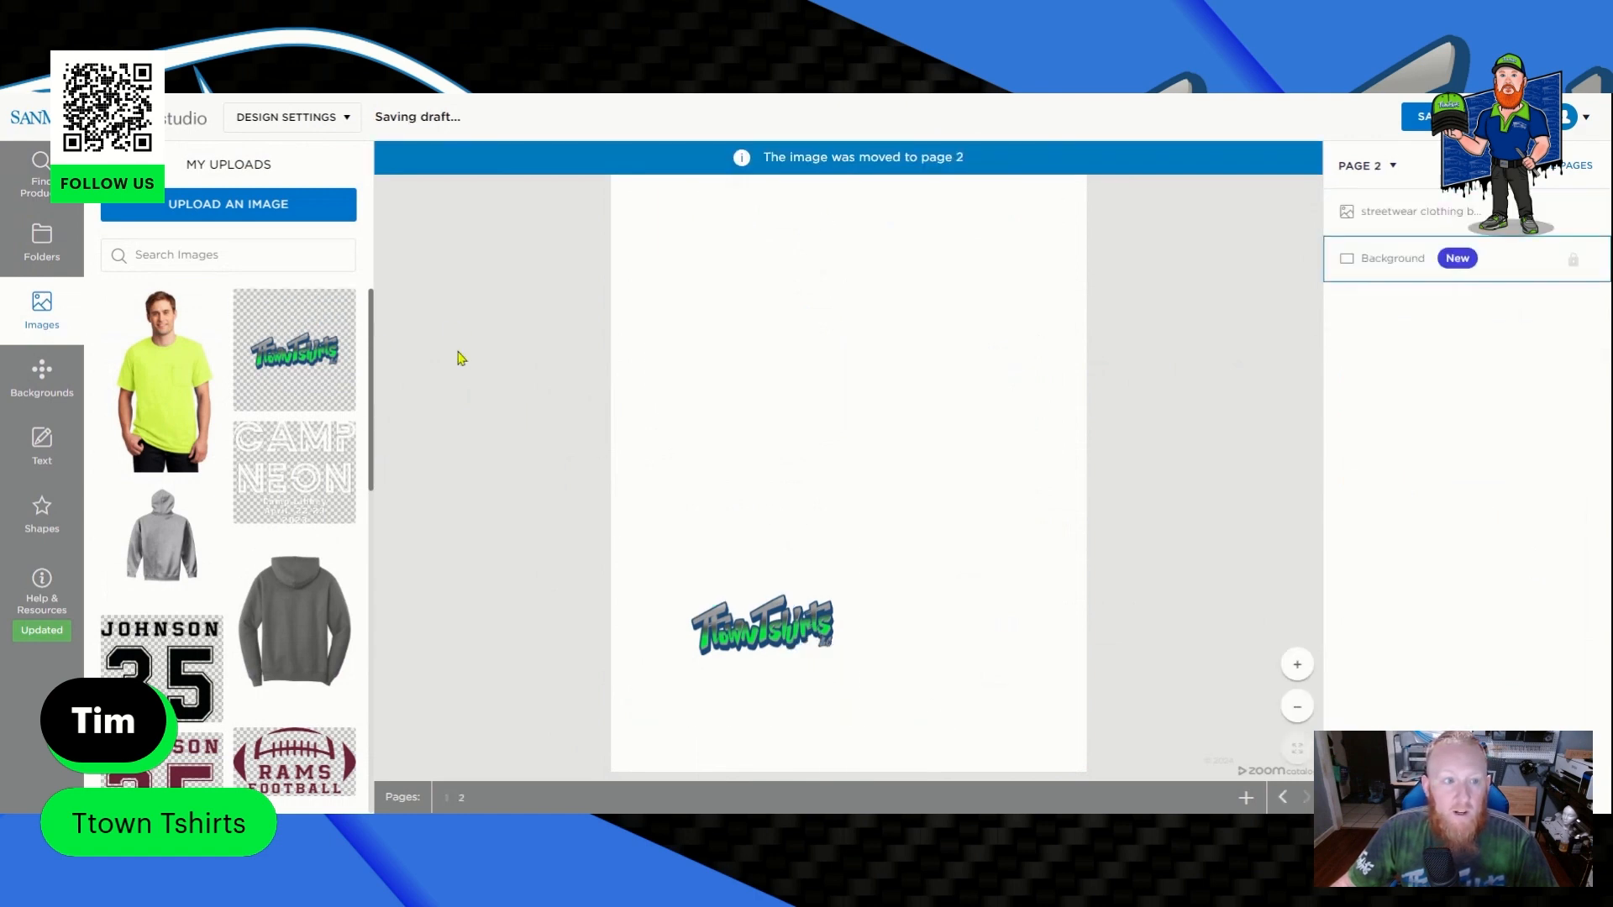
Add the Carbon Heather CTK121 sweatshirt to the design a second time and delete that duplicate from page 3.
{"action": "left_click", "coordinate": [111, 164]}
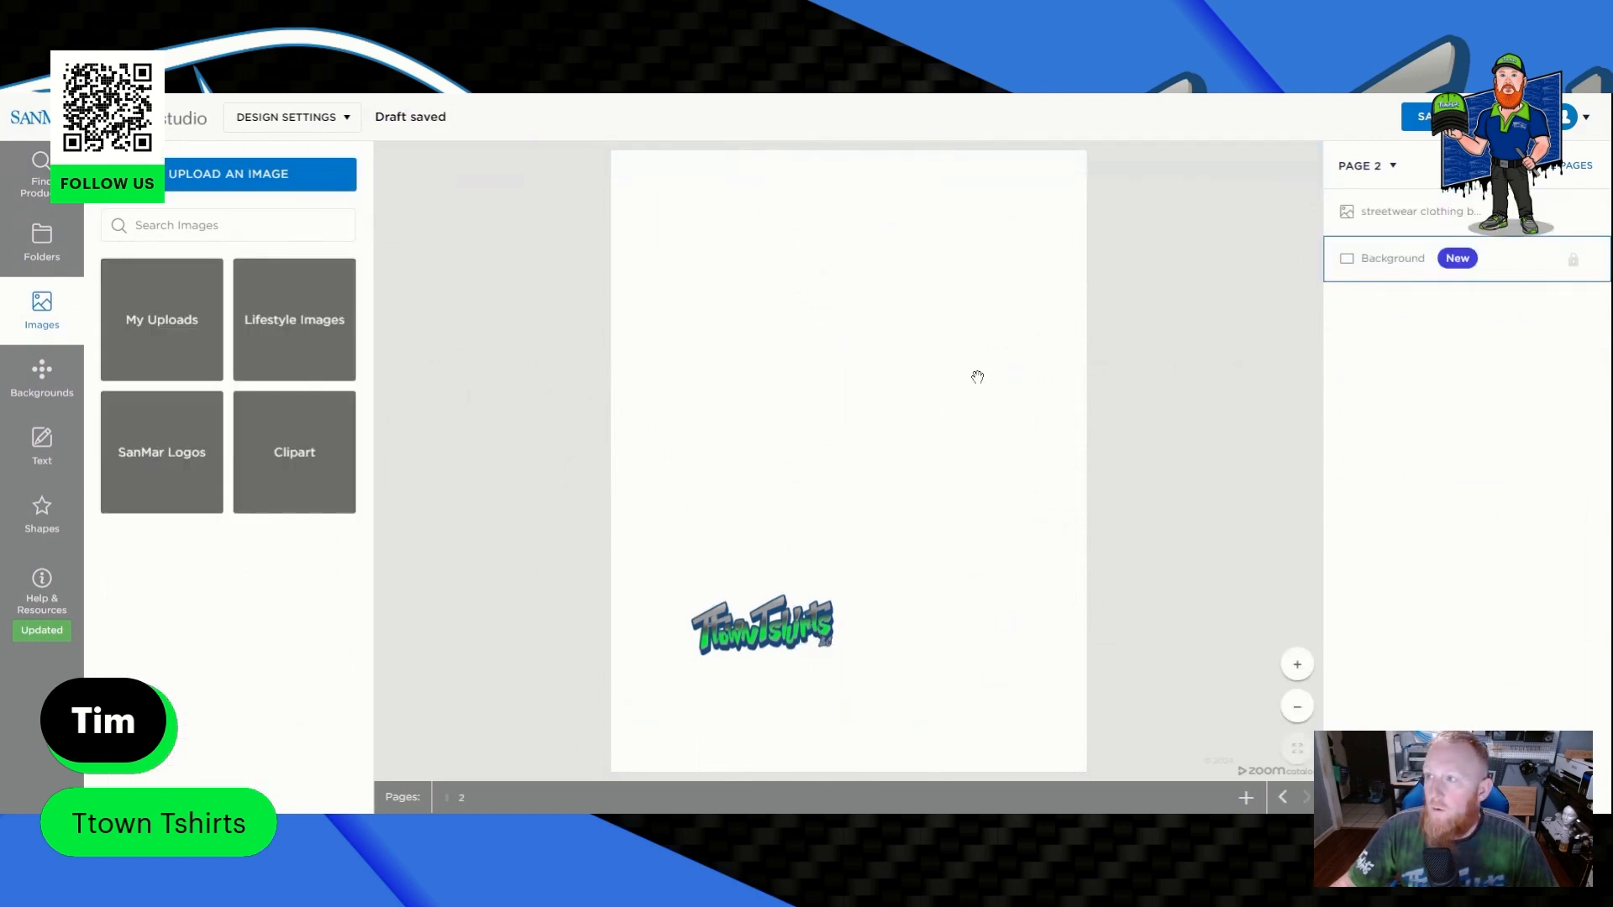
{"action": "left_click", "coordinate": [41, 164]}
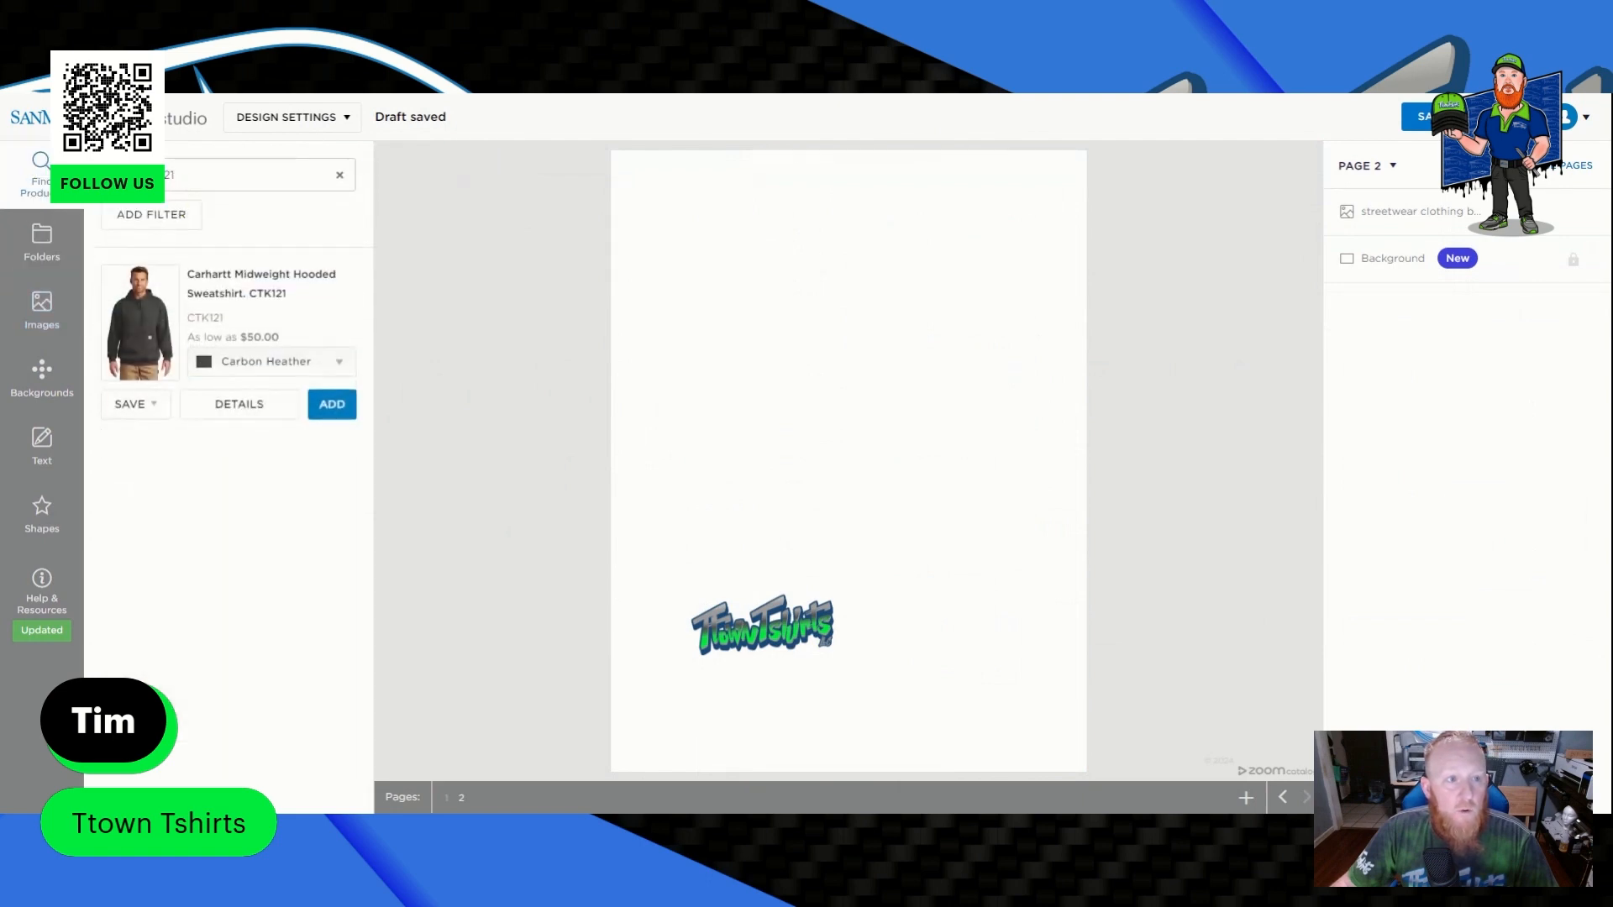
{"action": "left_click", "coordinate": [330, 405]}
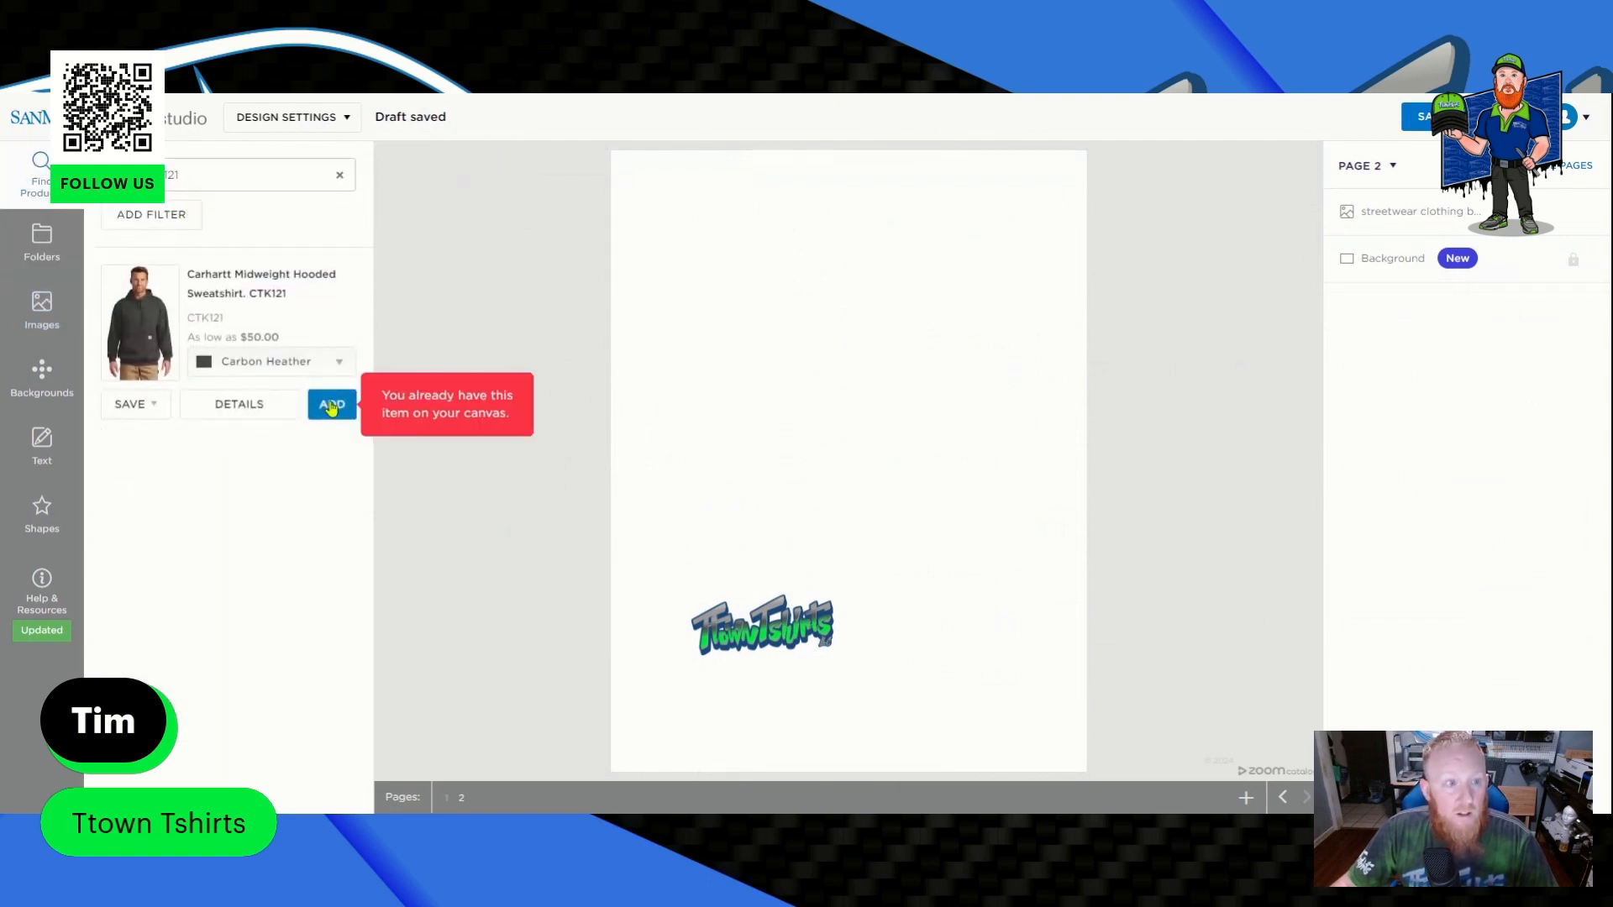
{"action": "left_click", "coordinate": [342, 404]}
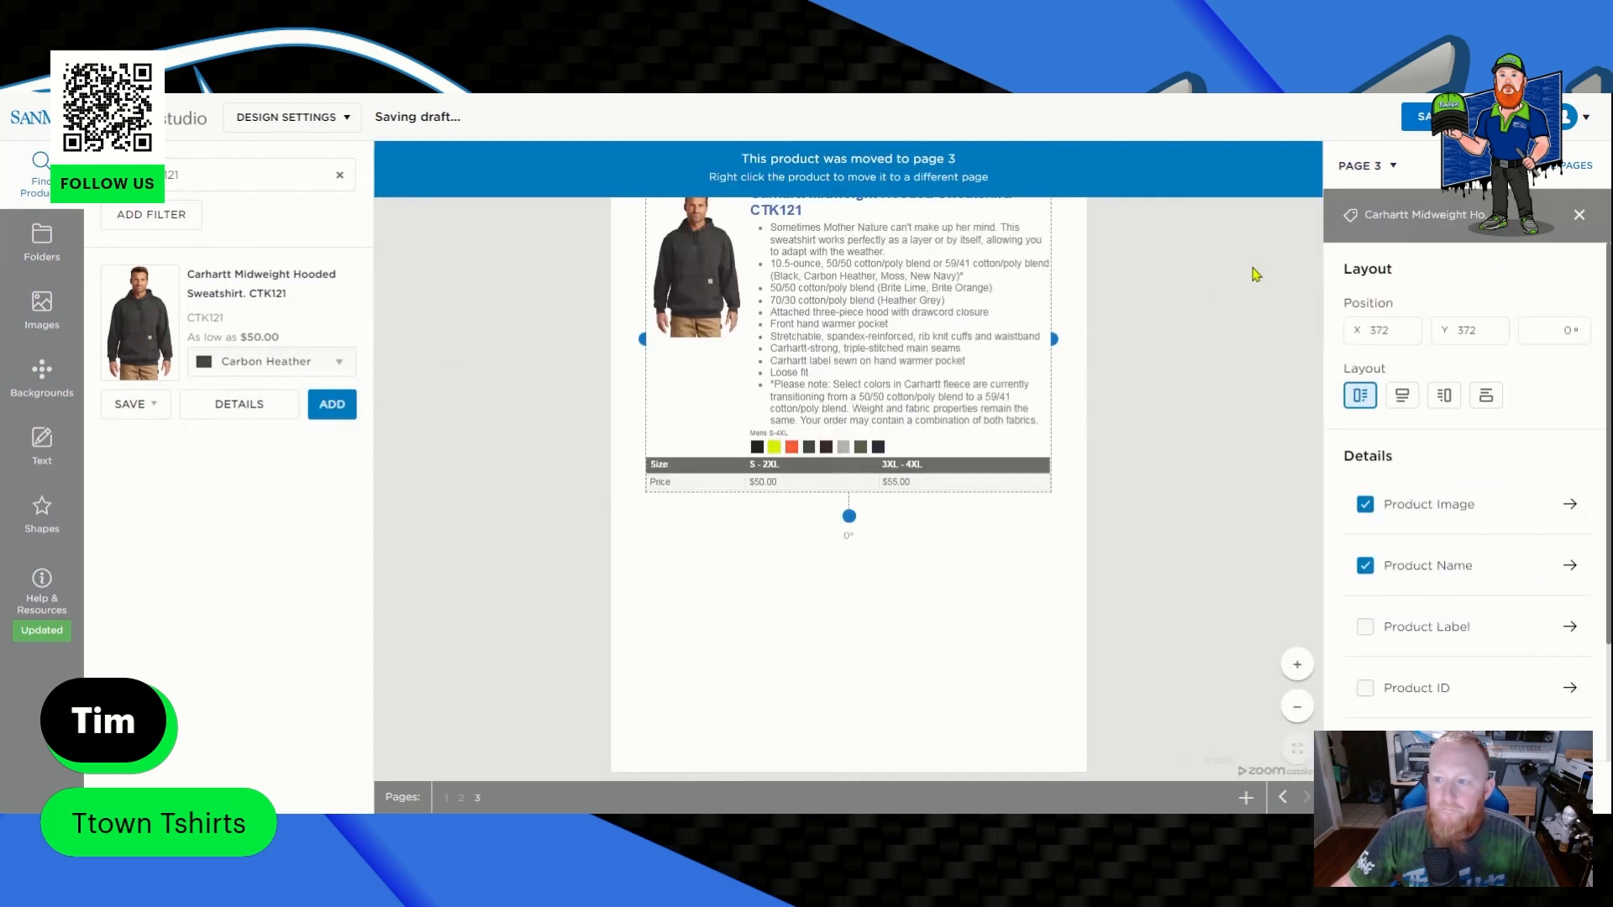
{"action": "right_click", "coordinate": [877, 336]}
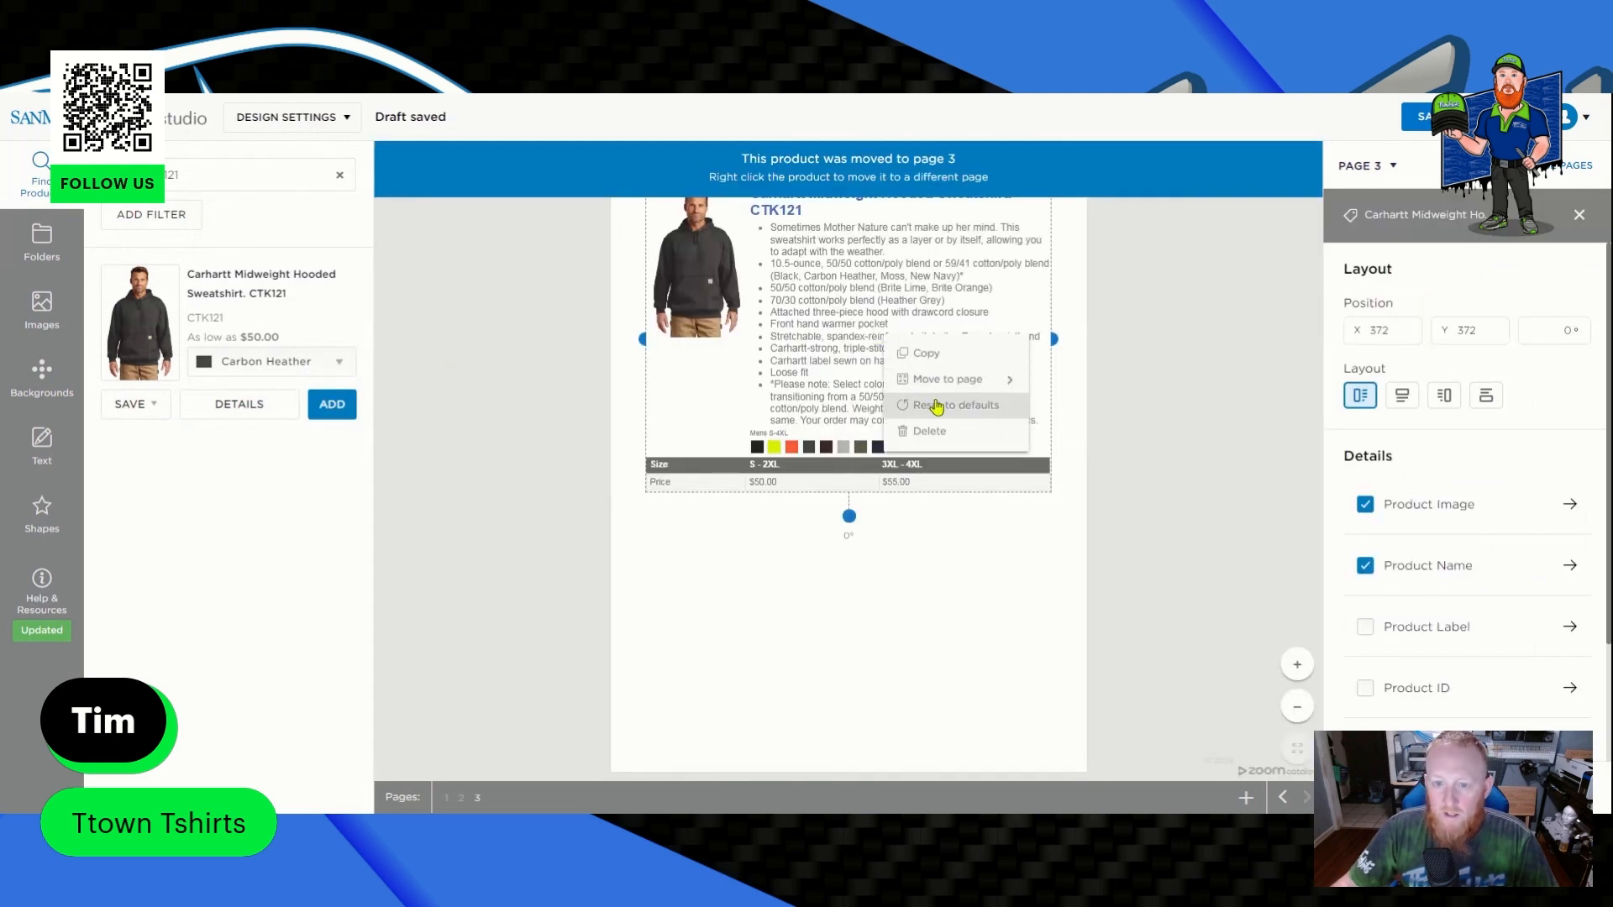
{"action": "left_click", "coordinate": [944, 437]}
{"action": "left_click", "coordinate": [864, 388]}
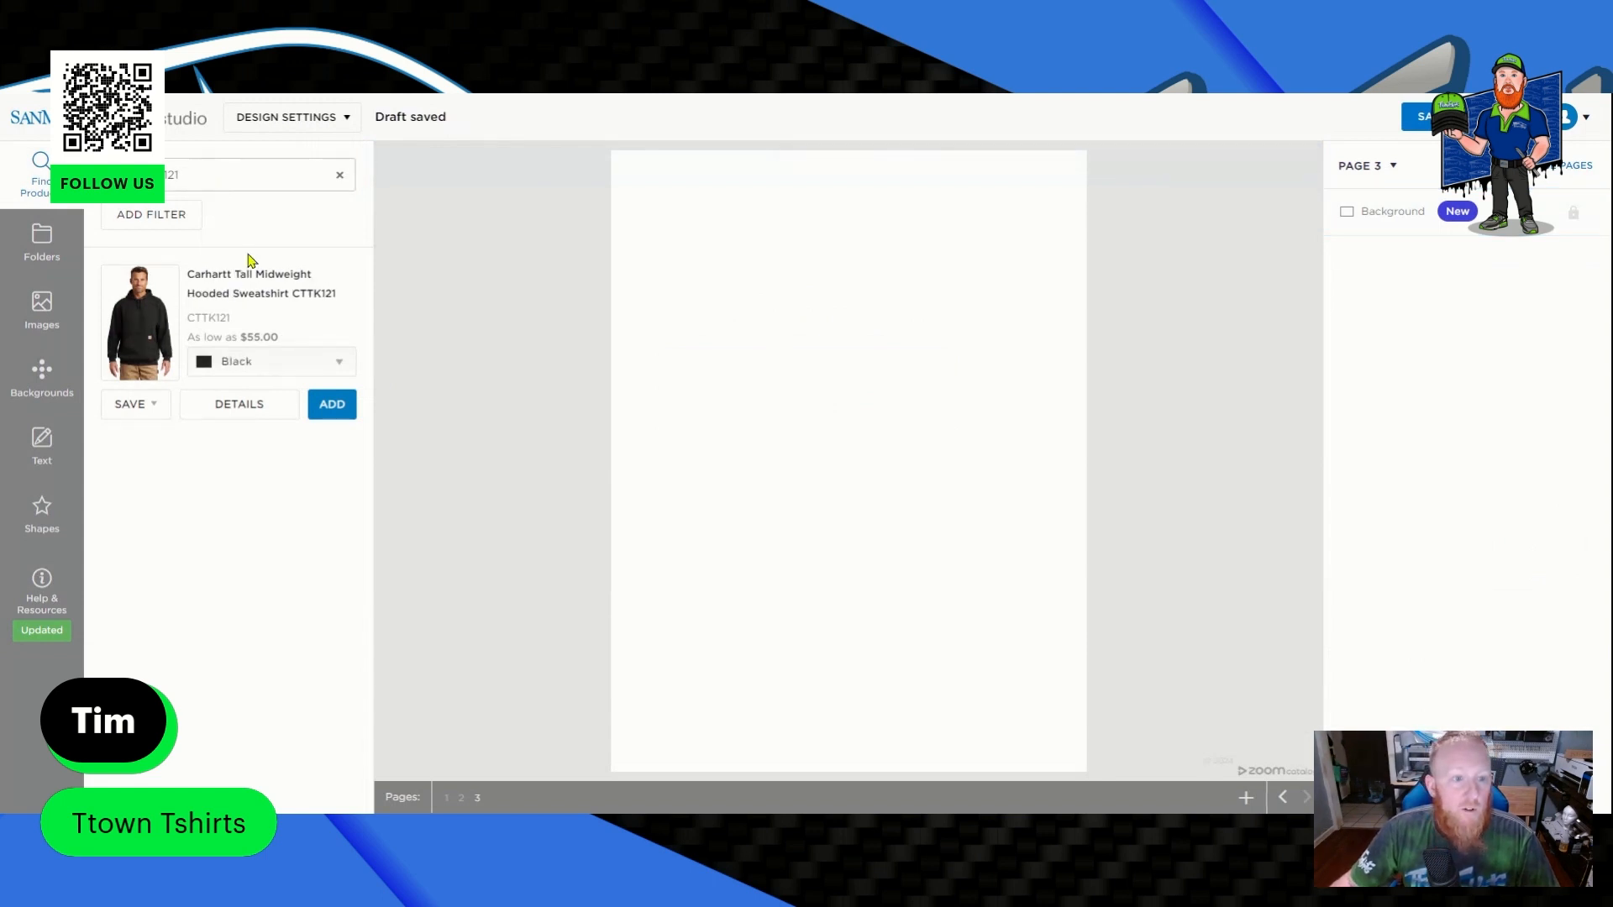
Add the Carhartt Tall Midweight Hooded Sweatshirt CTTK121 in Moss to page 3.
{"action": "left_click", "coordinate": [310, 370]}
{"action": "left_click", "coordinate": [300, 450]}
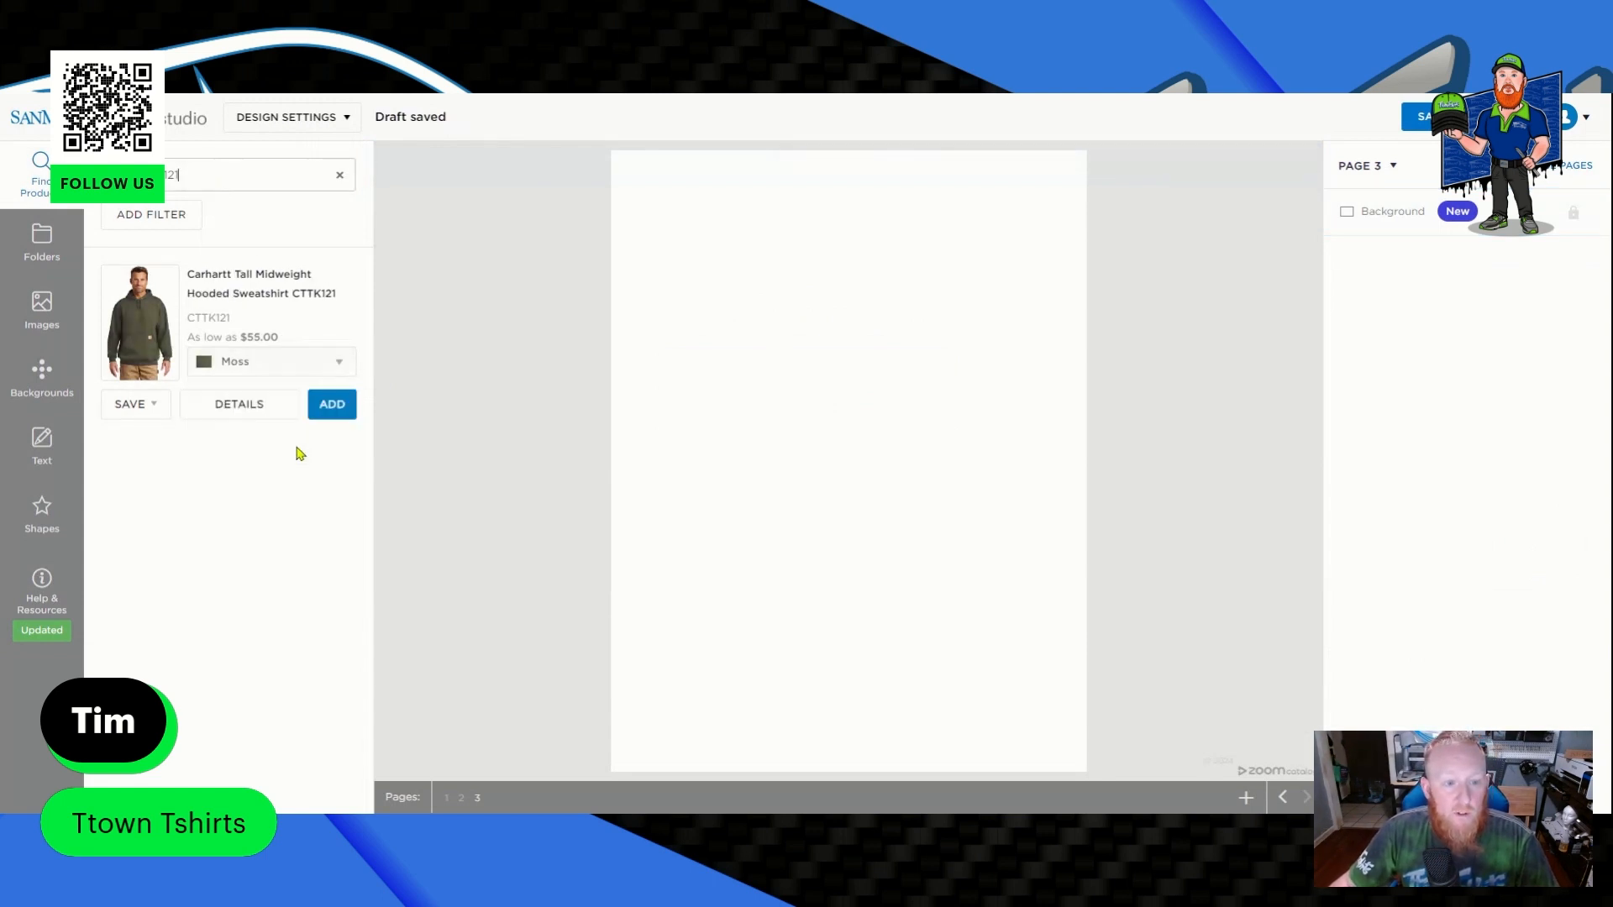
{"action": "left_click", "coordinate": [331, 404]}
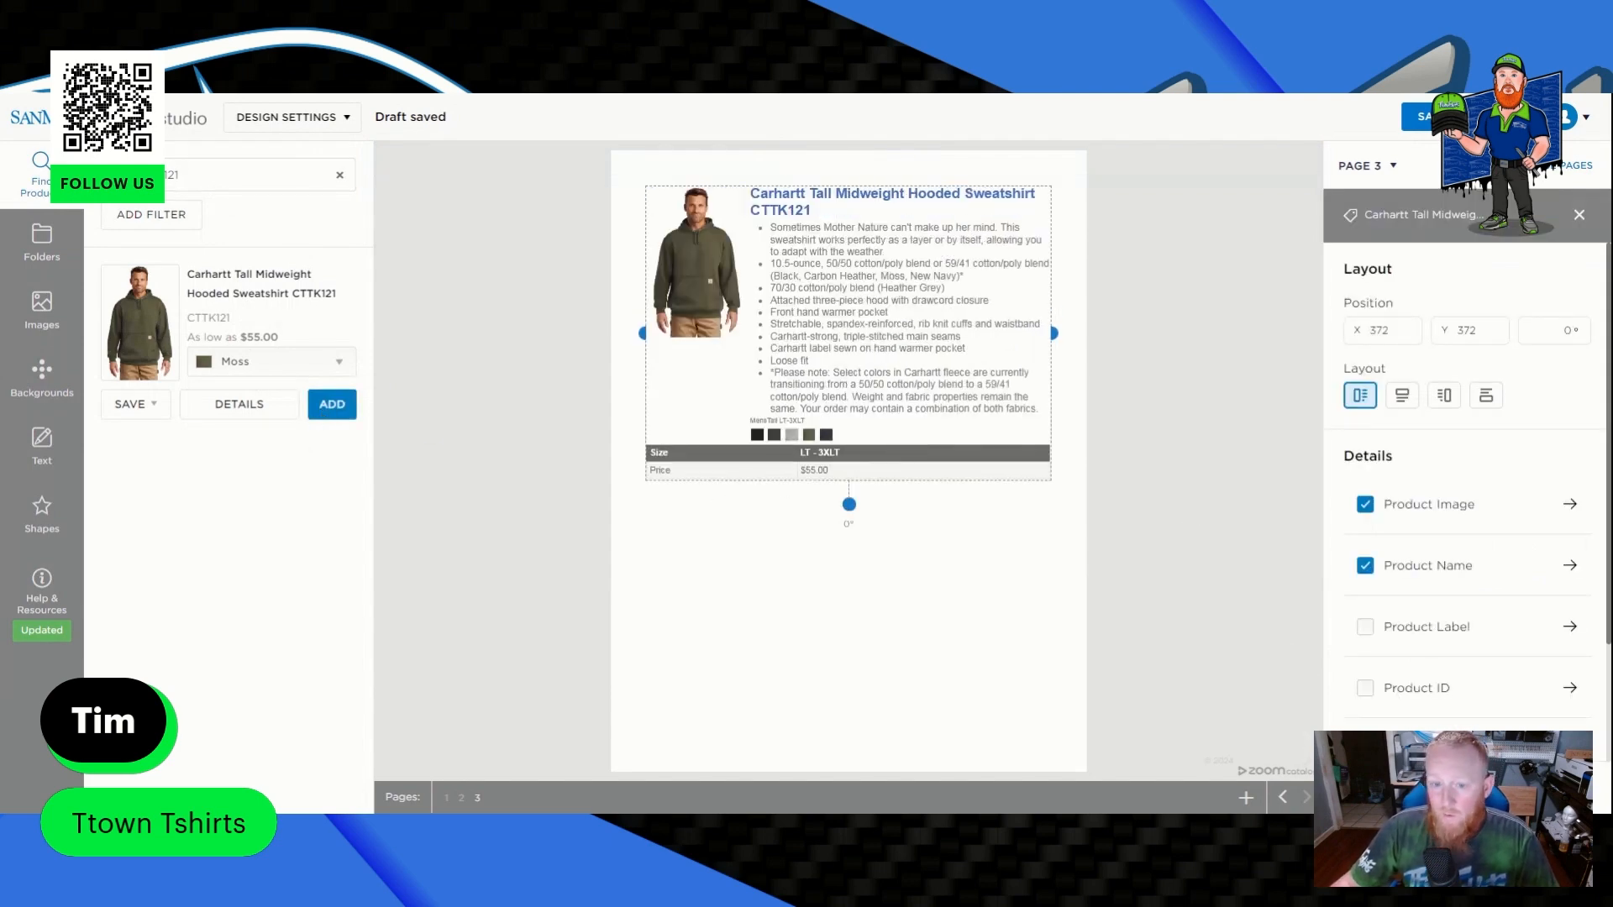
Set the Markup/Down of the tall sweatshirt's retail price to -20%.
{"action": "scroll", "coordinate": [1515, 684], "scroll_direction": "down", "scroll_amount": 3}
{"action": "left_click", "coordinate": [1420, 687]}
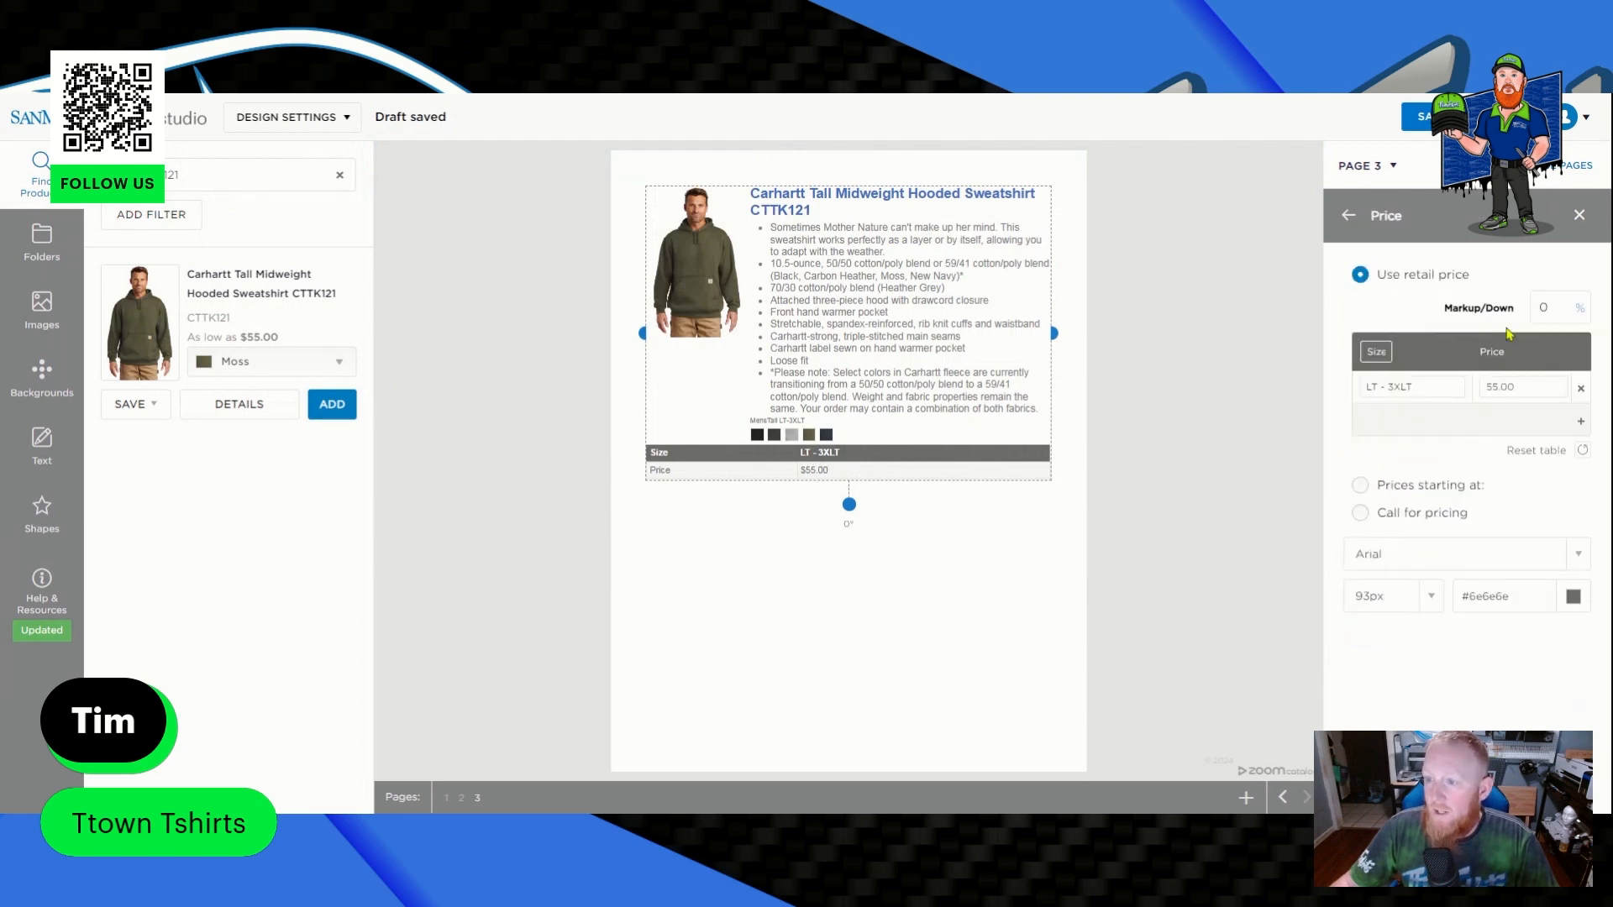
{"action": "left_click", "coordinate": [1558, 308]}
{"action": "type", "text": "-2"}
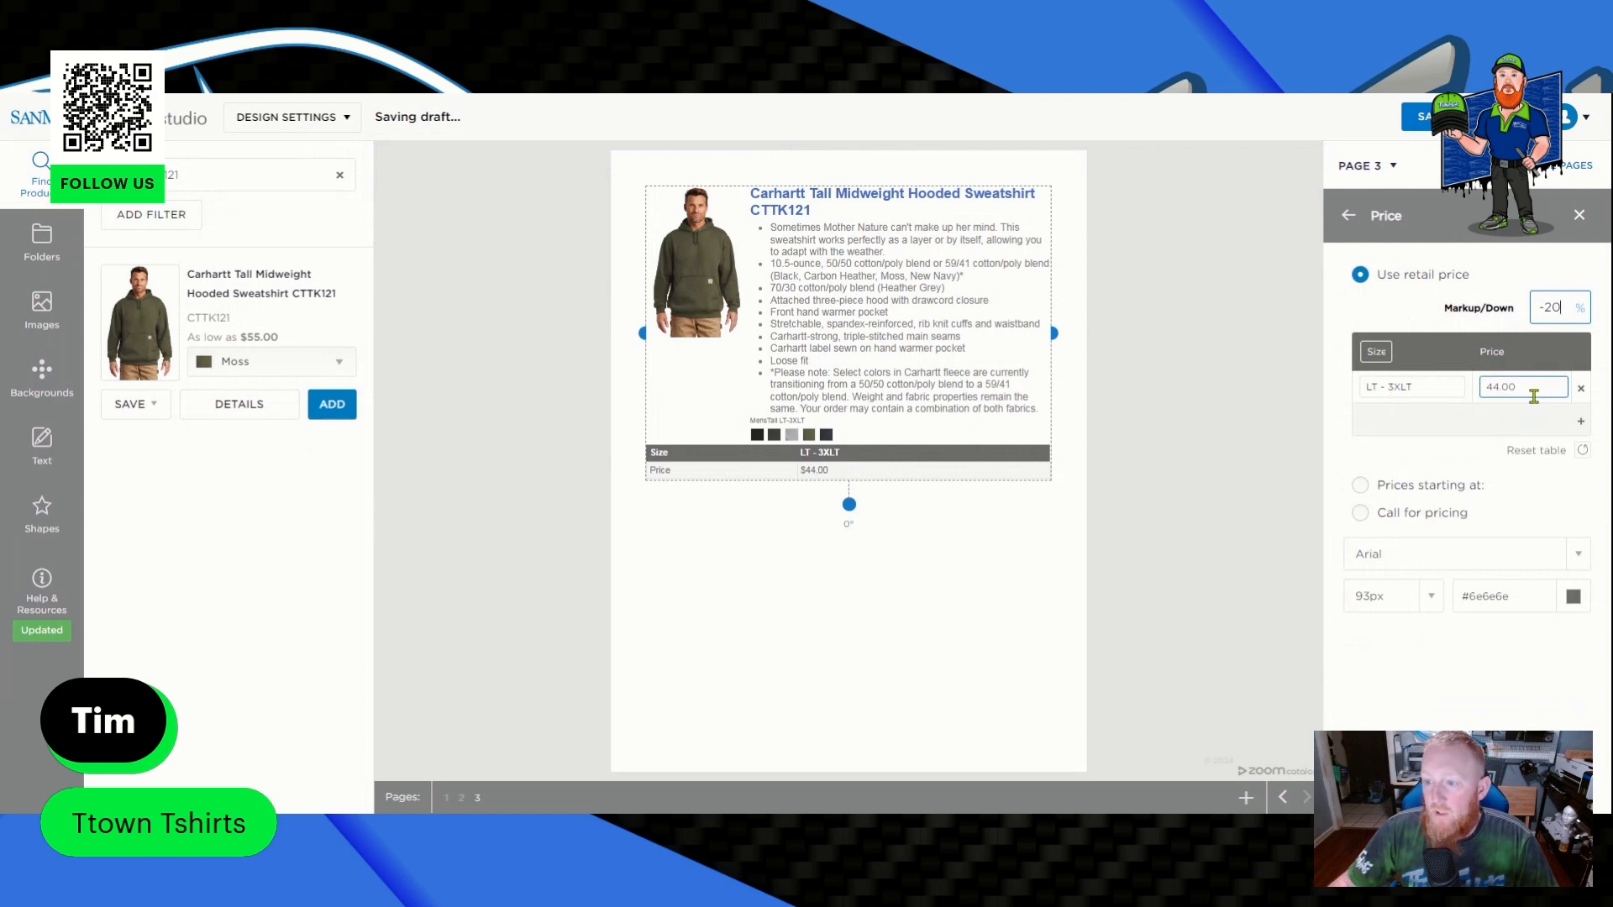
{"action": "left_click", "coordinate": [1411, 460]}
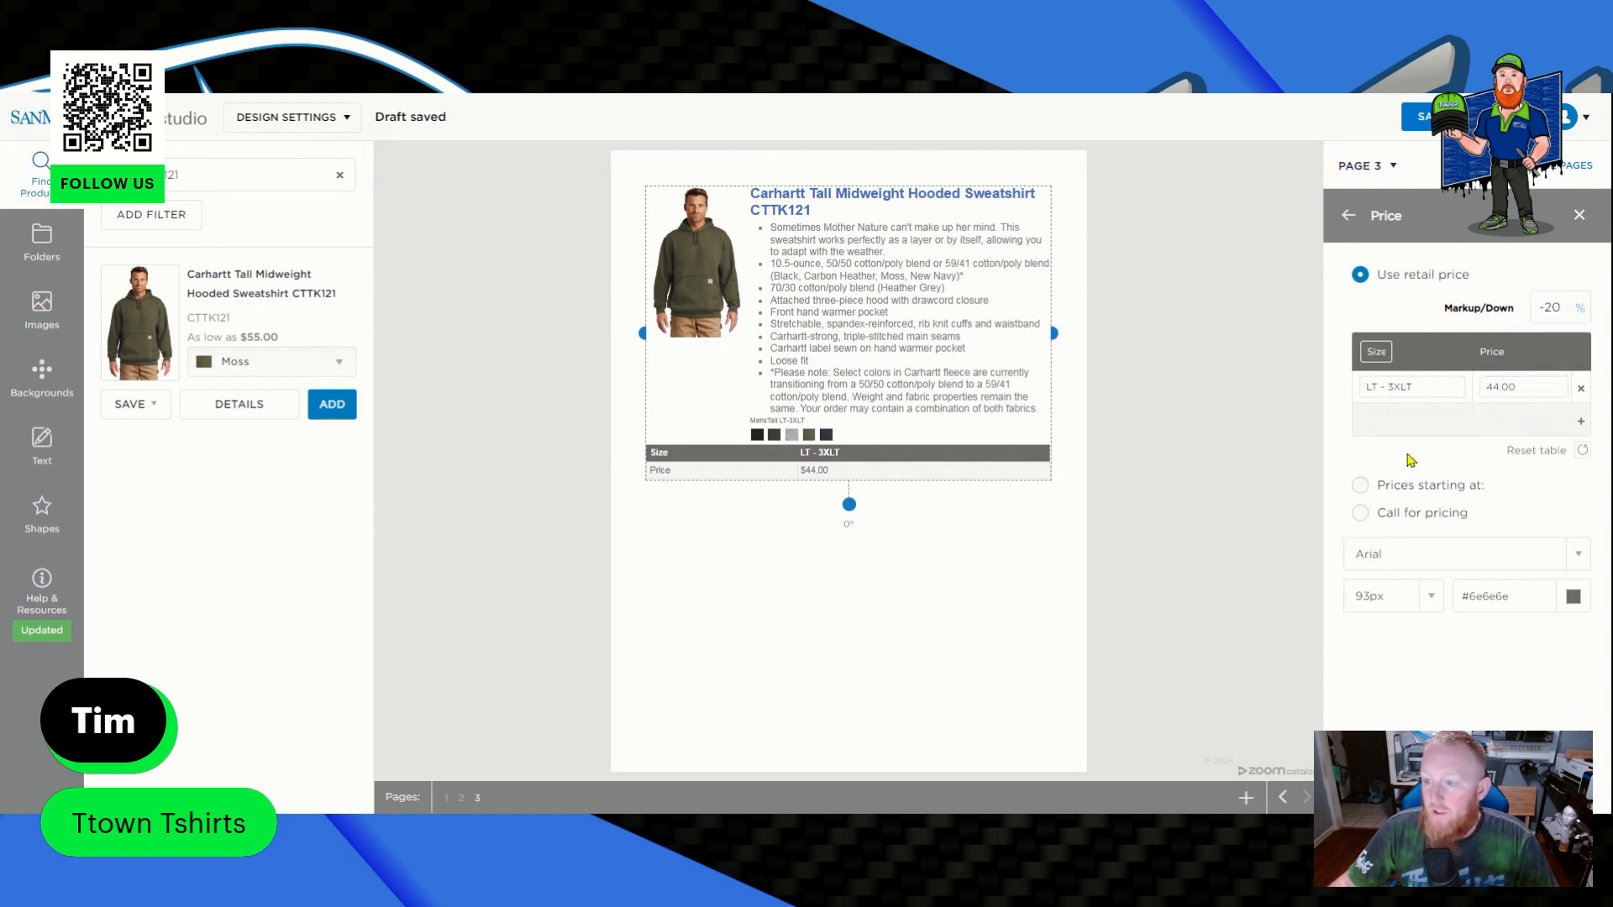
{"action": "left_click", "coordinate": [1349, 217]}
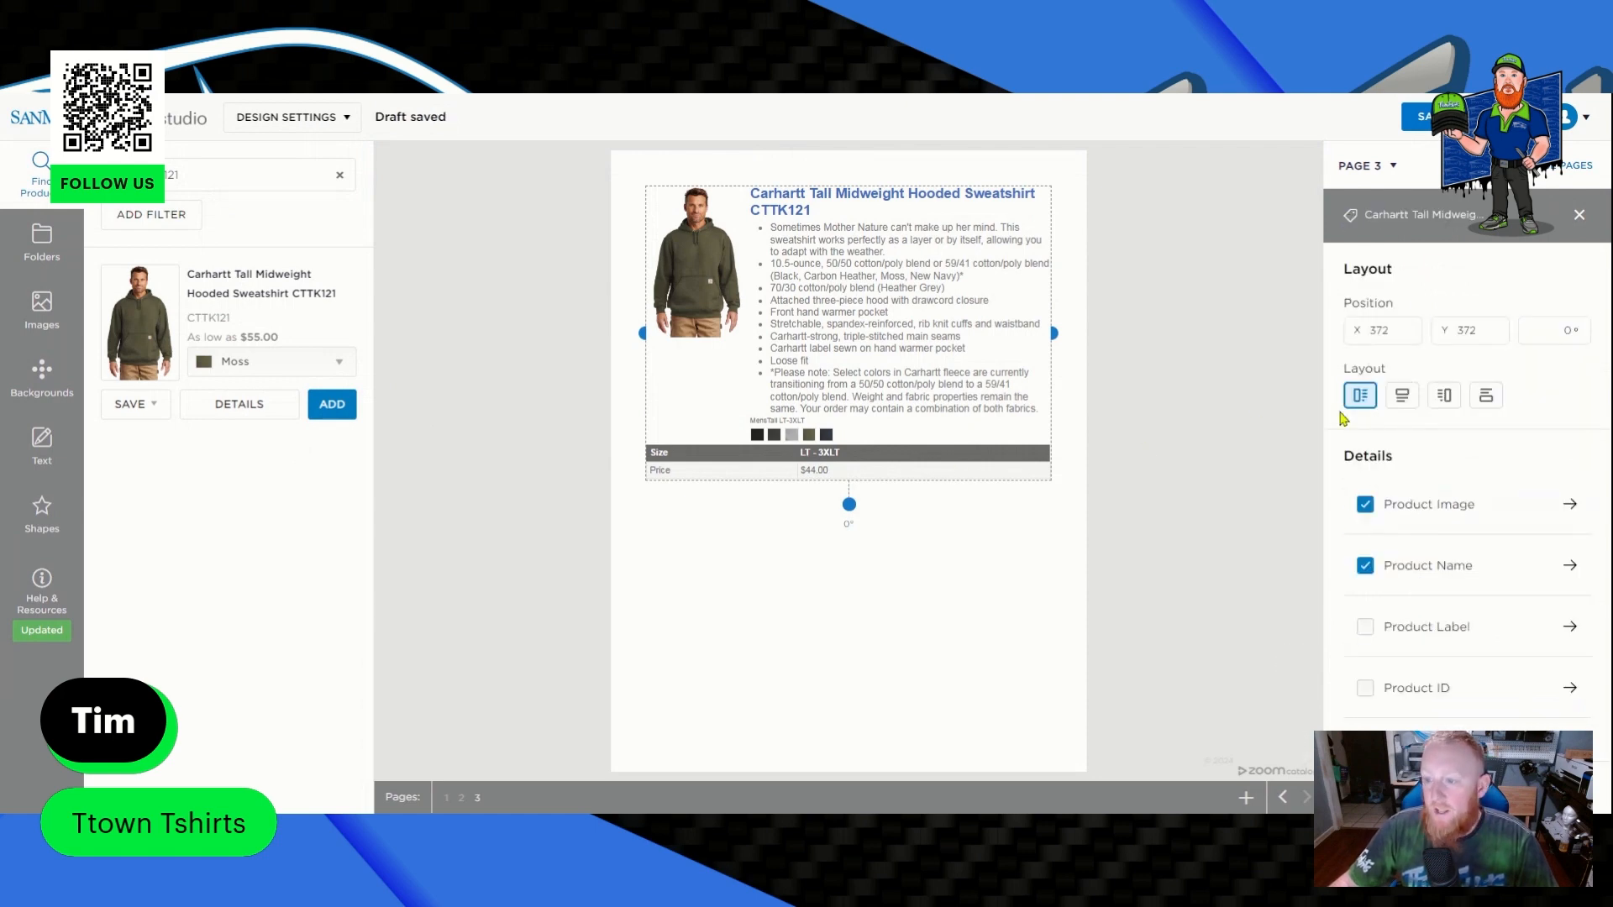
Switch the tall sweatshirt block to the layout with the image above the text and nudge it to X 328, Y 46.
{"action": "left_click", "coordinate": [1402, 396]}
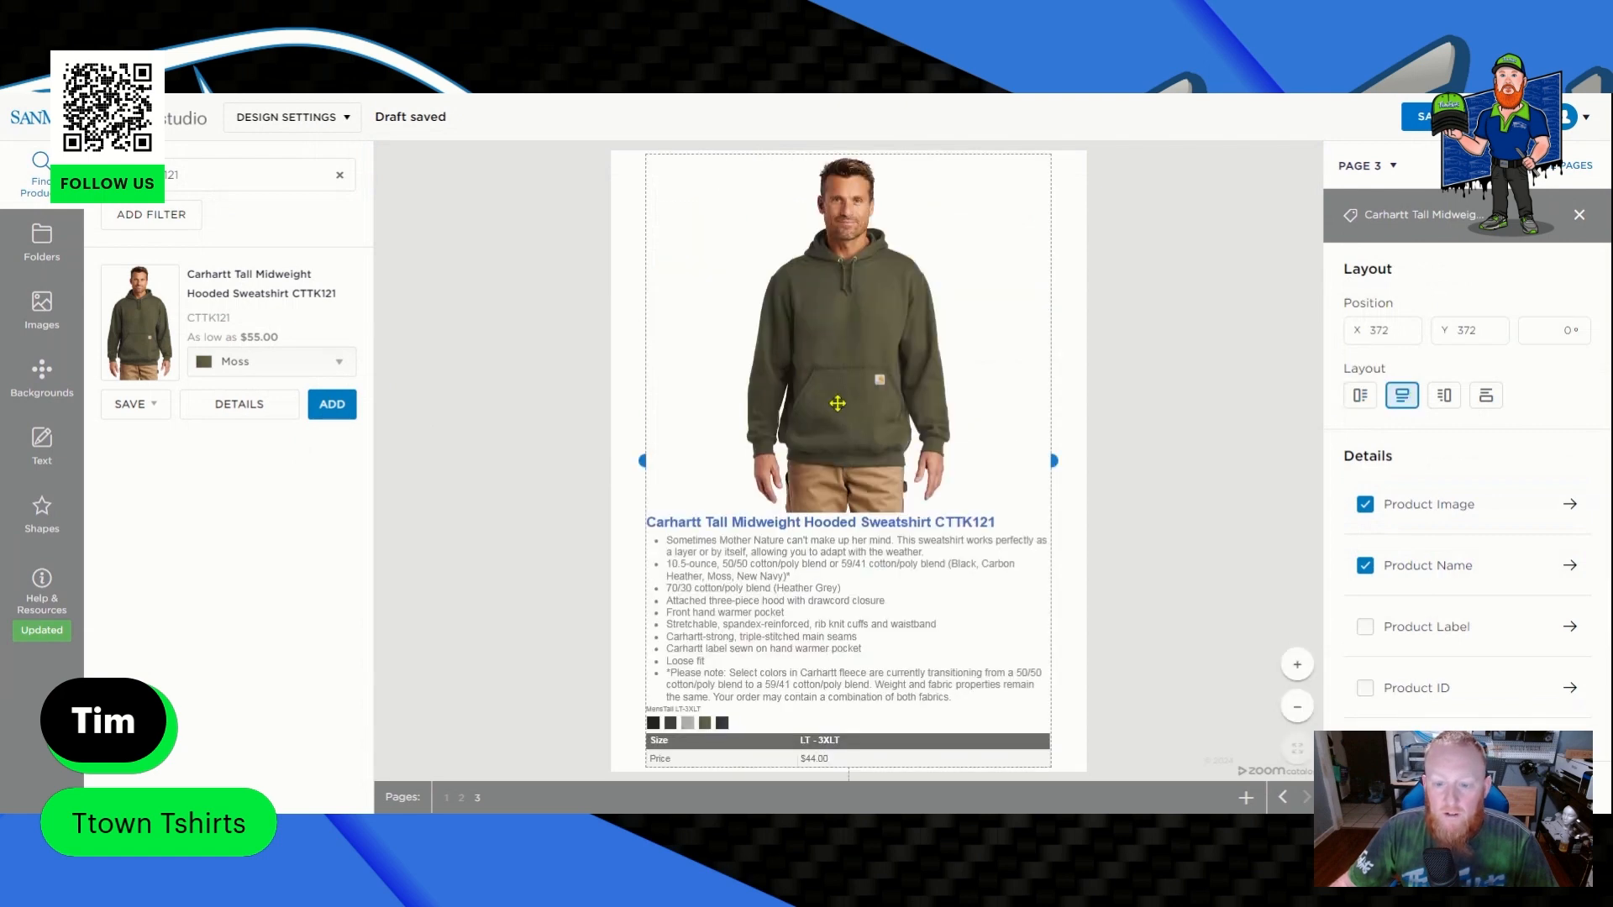
{"action": "scroll", "coordinate": [827, 378], "scroll_direction": "down", "scroll_amount": 1}
{"action": "scroll", "coordinate": [838, 403], "scroll_direction": "up", "scroll_amount": 2}
{"action": "scroll", "coordinate": [838, 403], "scroll_direction": "down", "scroll_amount": 1}
{"action": "scroll", "coordinate": [838, 404], "scroll_direction": "up", "scroll_amount": 2}
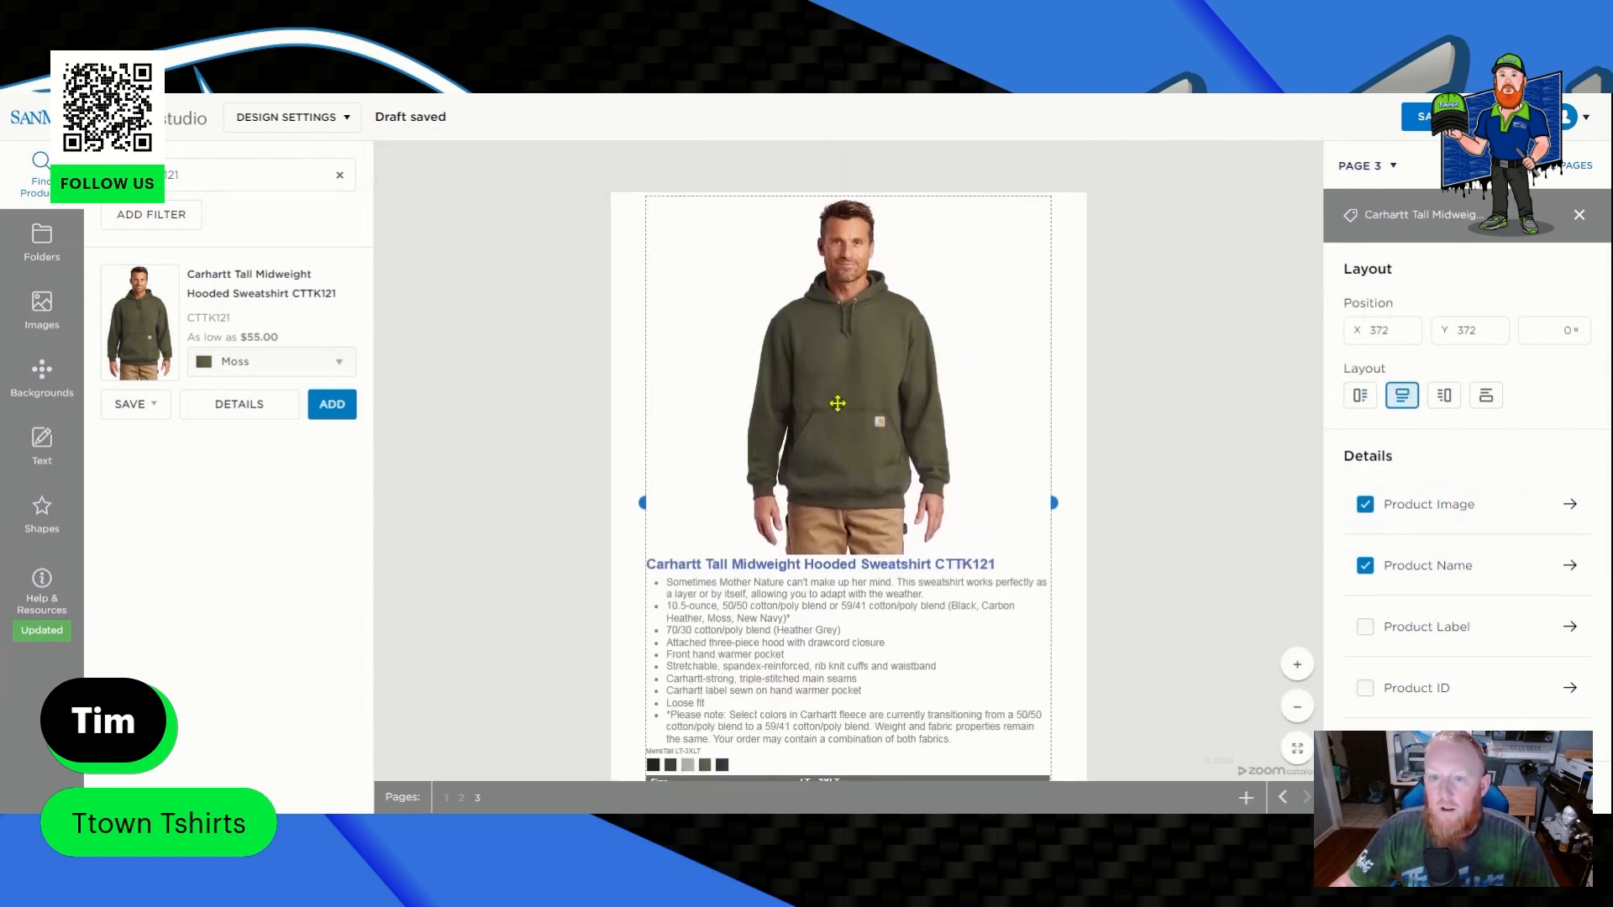
{"action": "mouse_move", "coordinate": [837, 404]}
{"action": "left_mouse_down"}
{"action": "mouse_move", "coordinate": [1184, 410]}
{"action": "mouse_move", "coordinate": [835, 409]}
{"action": "left_mouse_up"}
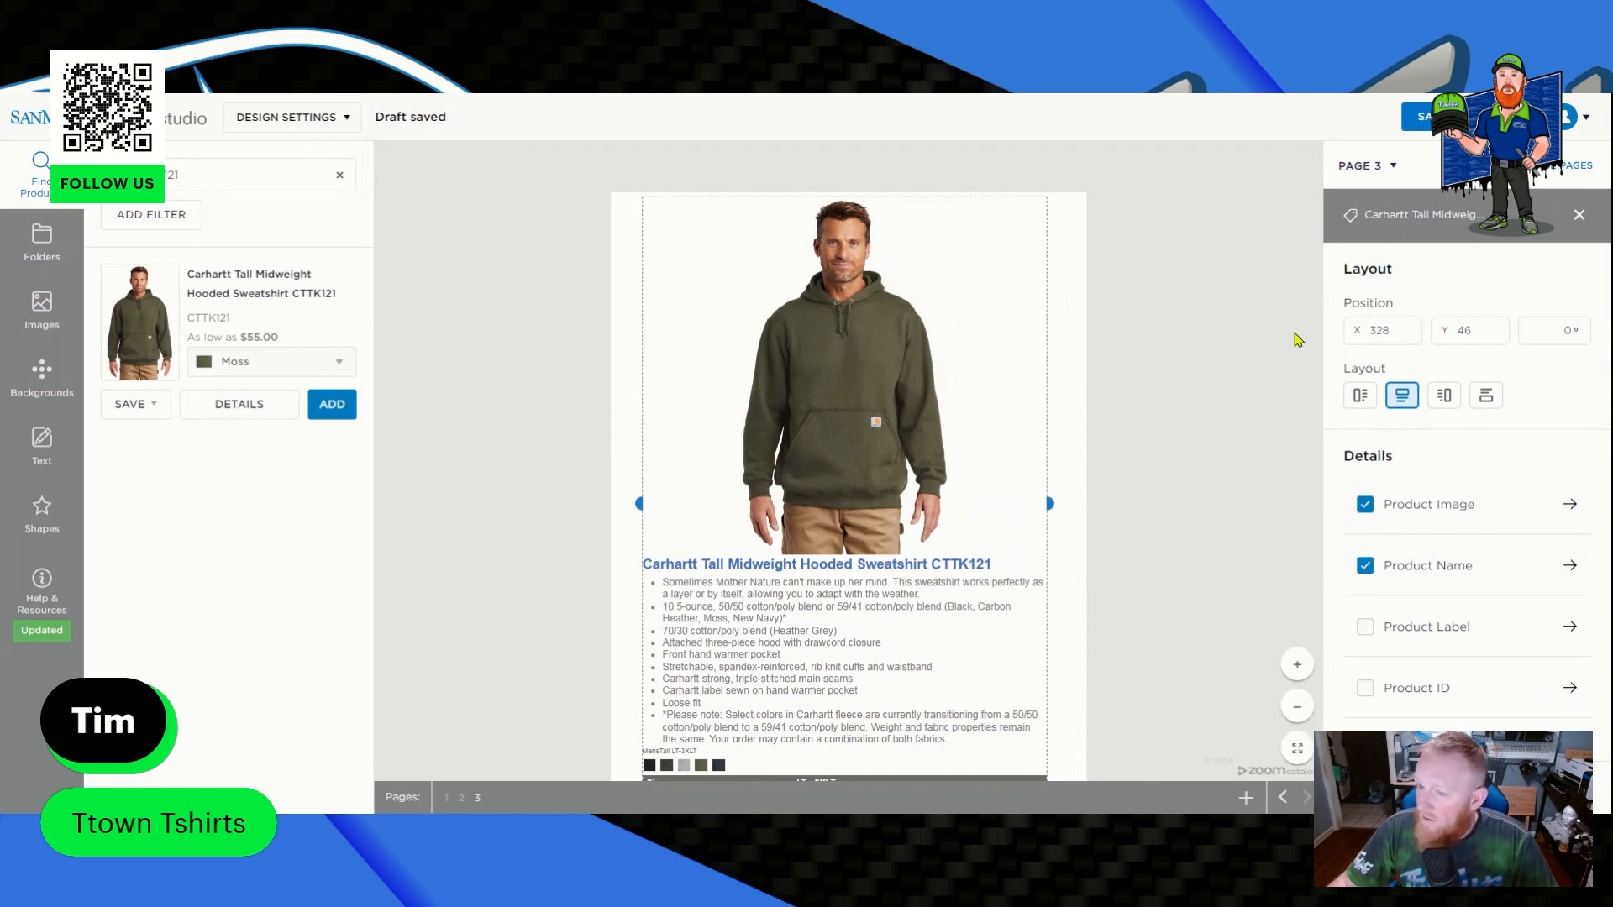
Move the Carhartt tall sweatshirt block from page 3 to page 2.
{"action": "right_click", "coordinate": [858, 502]}
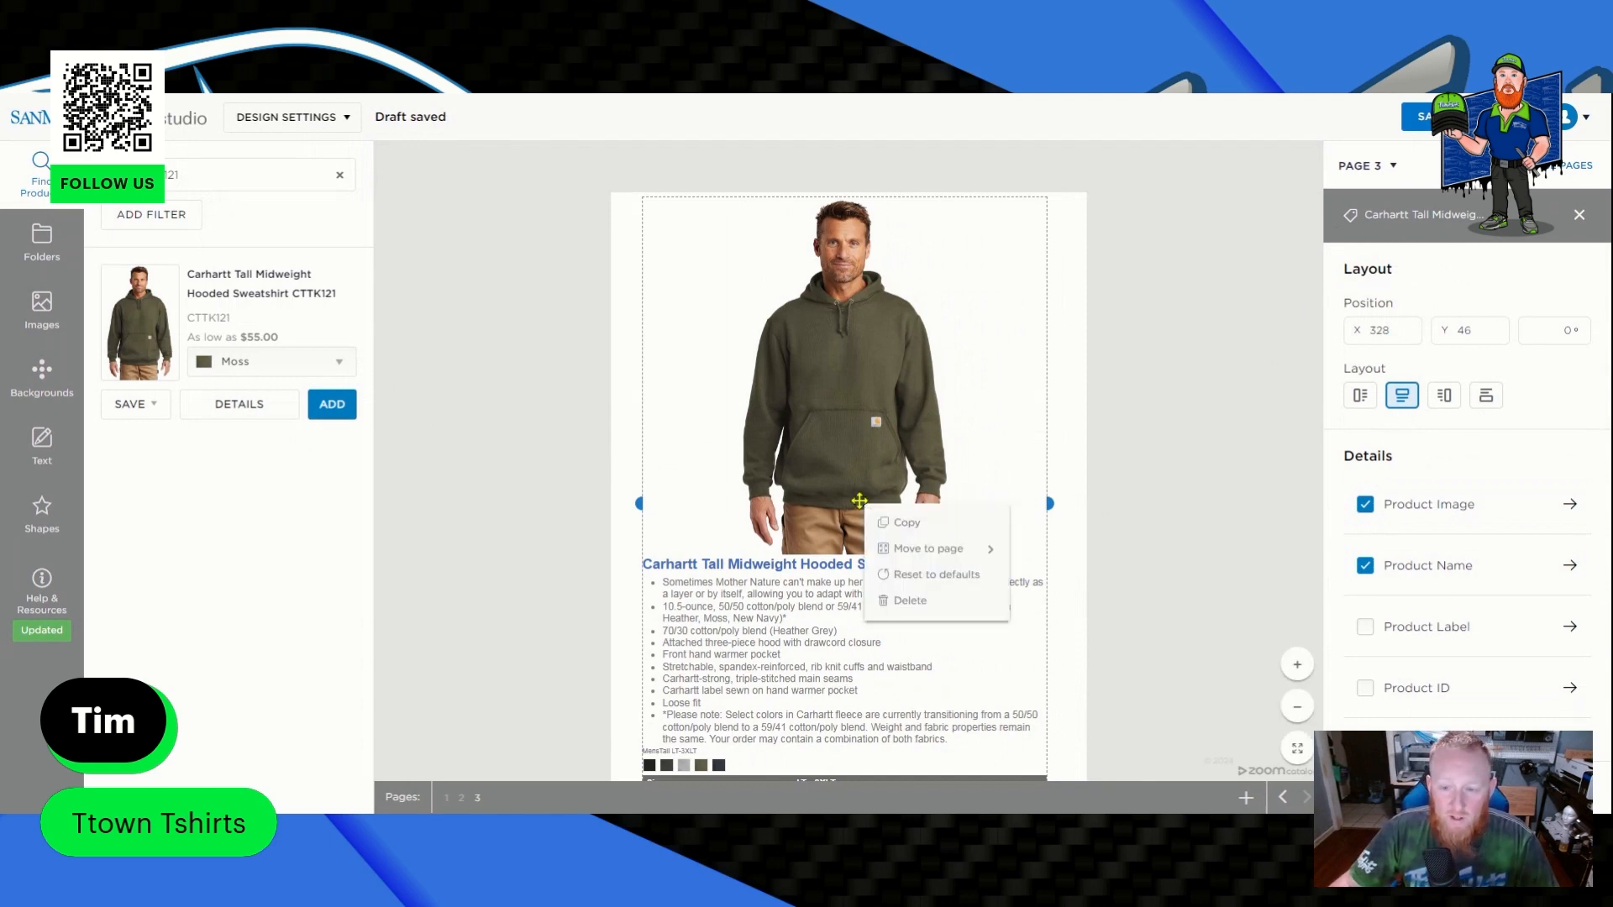
{"action": "mouse_move", "coordinate": [938, 547]}
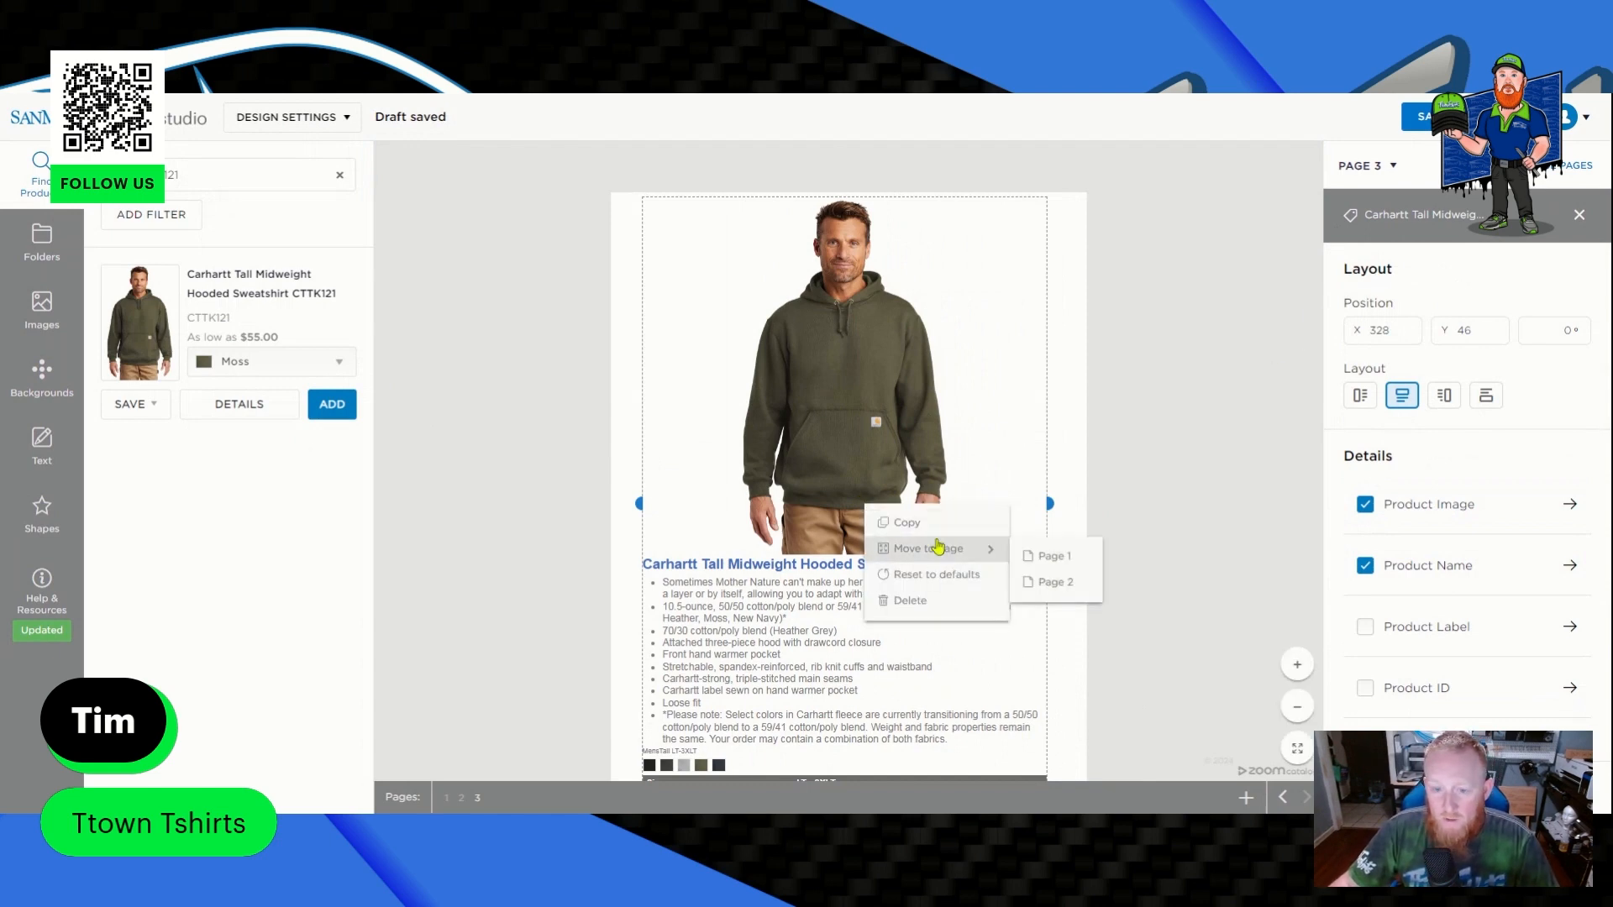
{"action": "left_click", "coordinate": [1048, 582]}
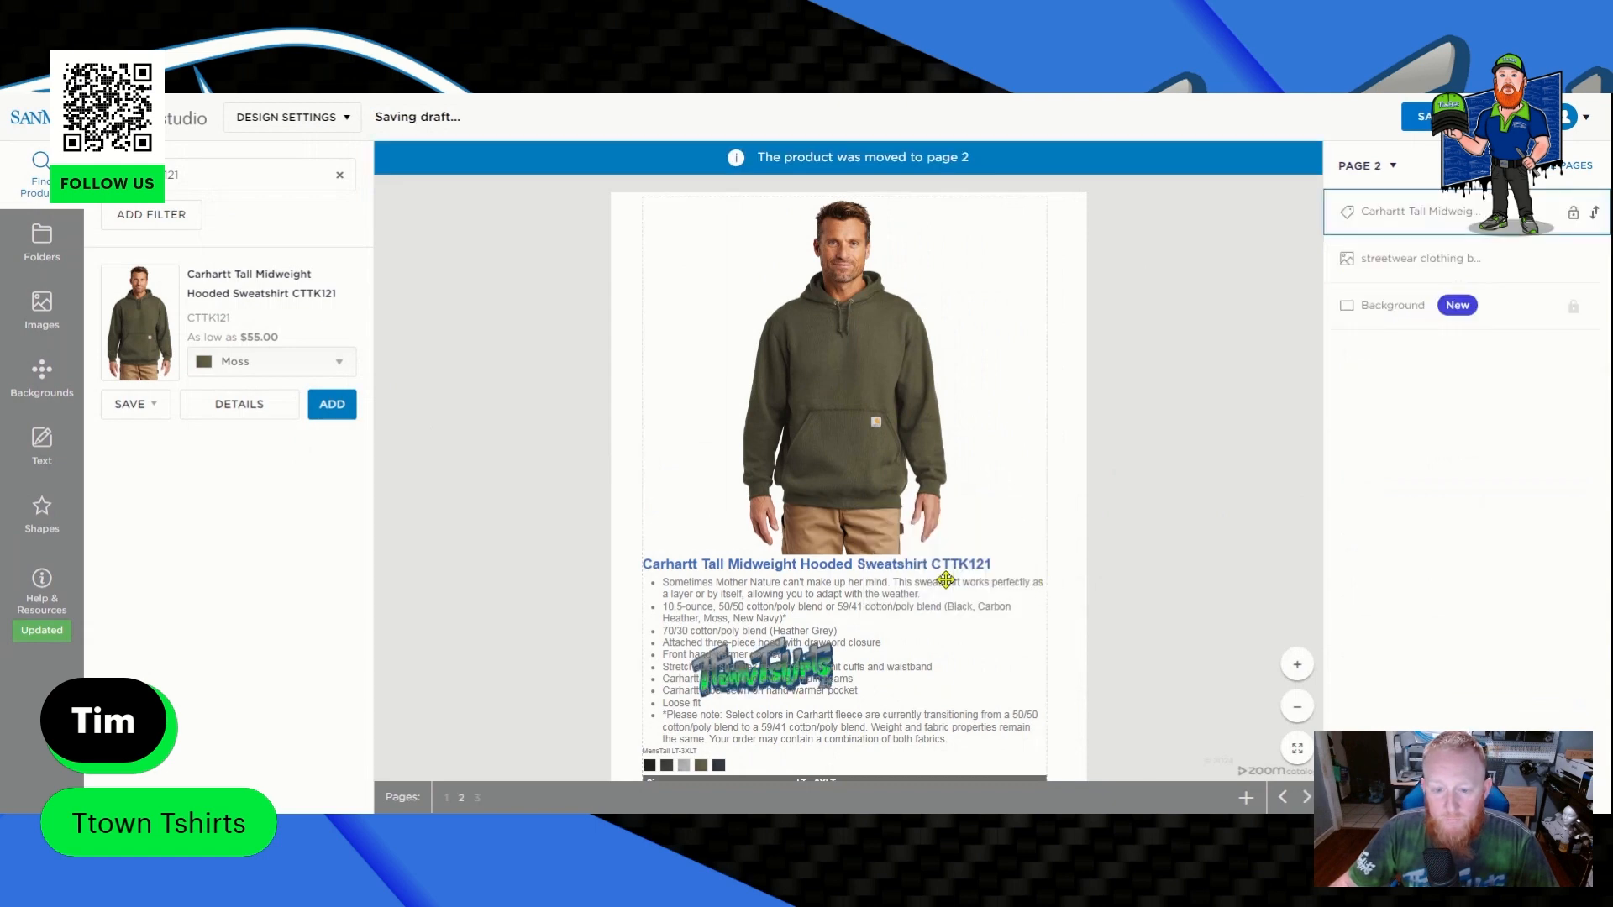
Shift the tall sweatshirt block slightly left and up on page 2 and nudge the overlapping logo down and left.
{"action": "left_click_drag", "start_coordinate": [811, 662], "coordinate": [1241, 642]}
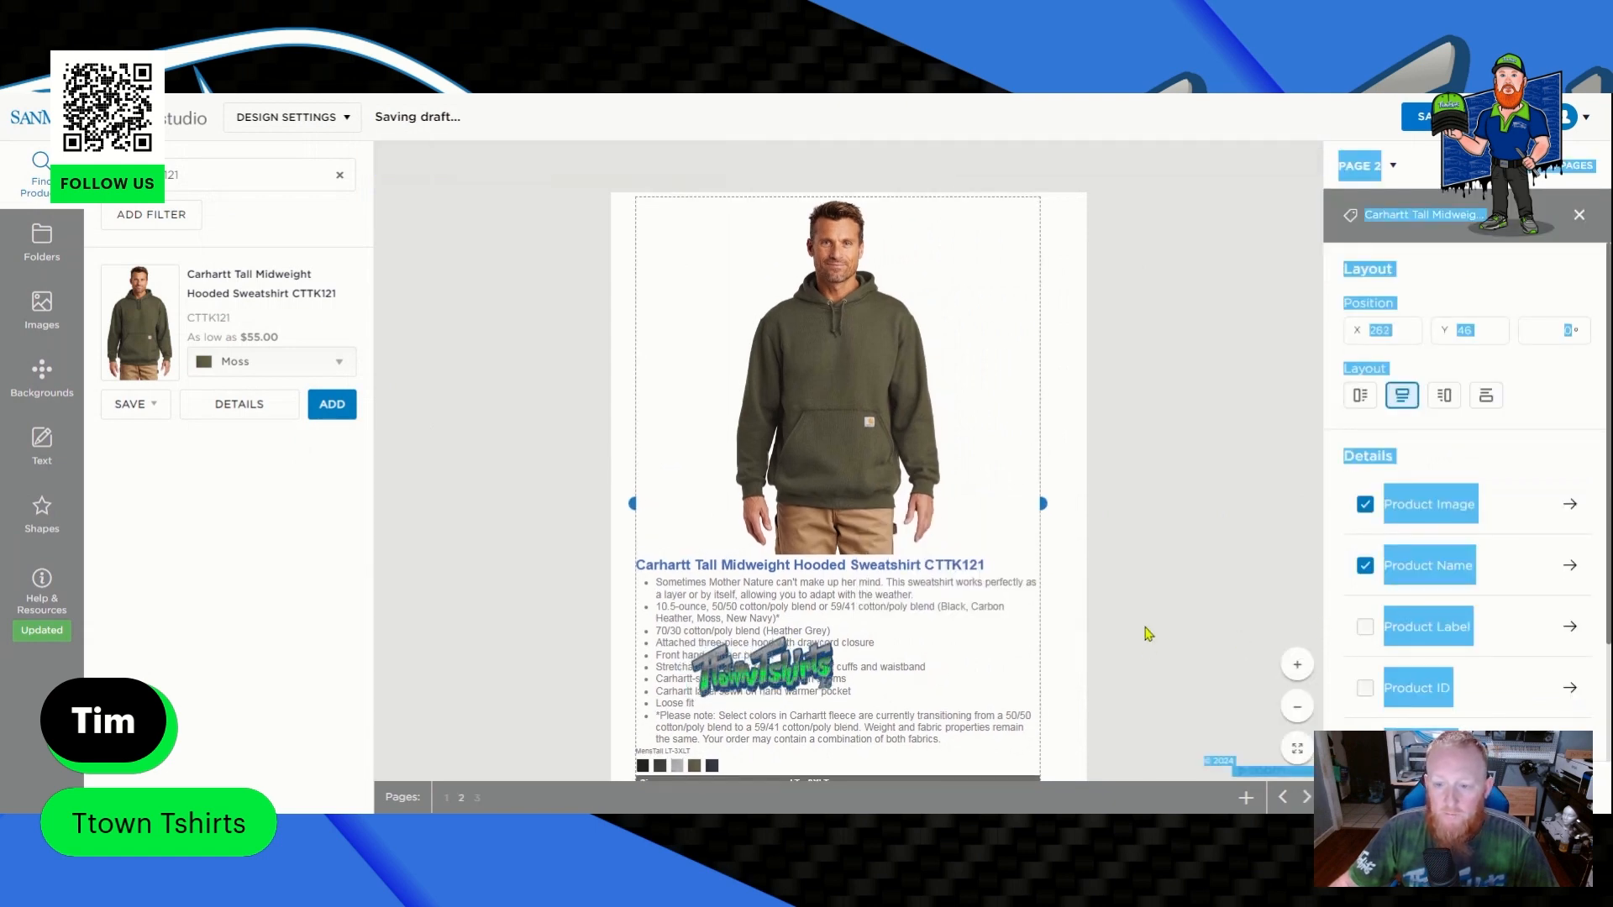
{"action": "left_click", "coordinate": [1149, 633]}
{"action": "left_click", "coordinate": [818, 669]}
{"action": "left_click", "coordinate": [819, 669]}
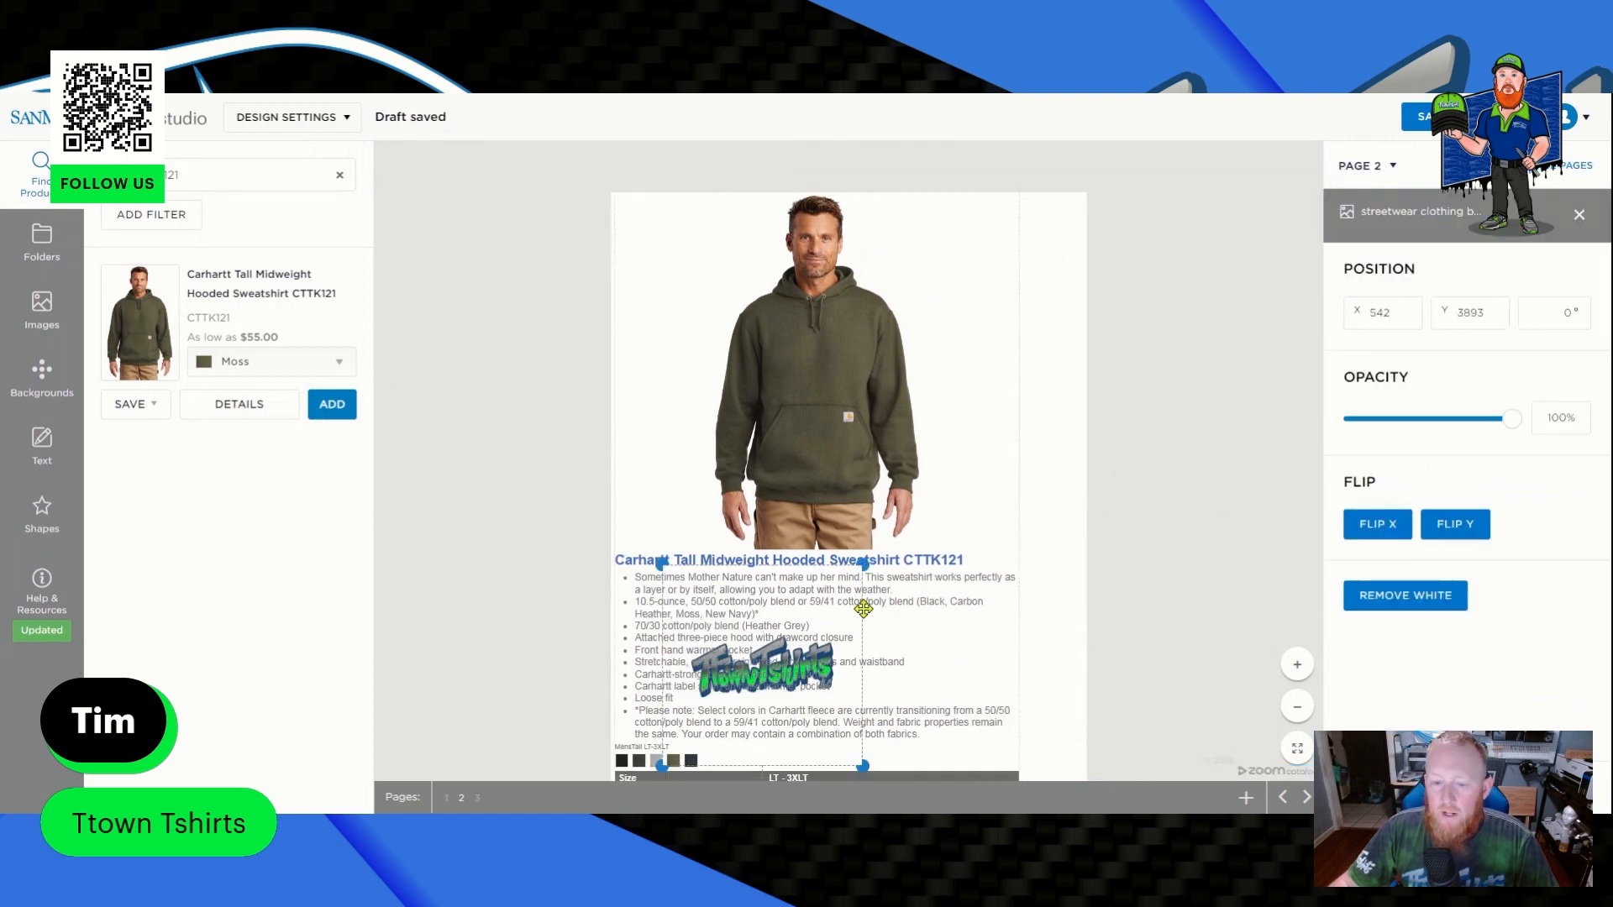
{"action": "left_click_drag", "start_coordinate": [818, 669], "coordinate": [739, 724]}
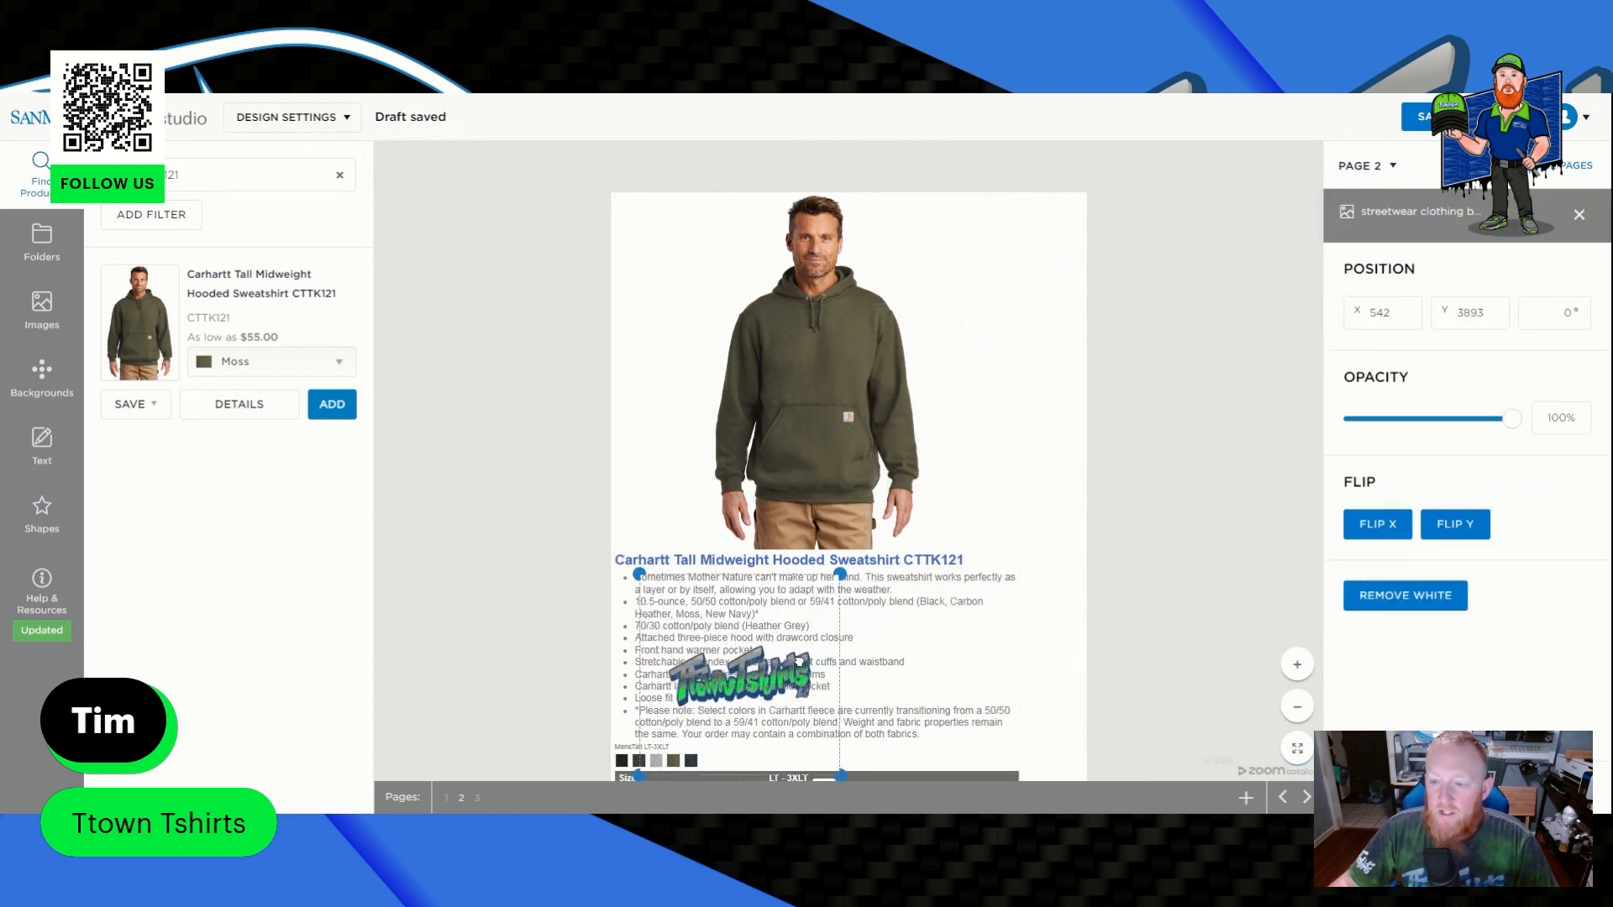
{"action": "left_click", "coordinate": [1249, 386]}
{"action": "mouse_move", "coordinate": [879, 407]}
{"action": "left_mouse_down"}
{"action": "mouse_move", "coordinate": [970, 380]}
{"action": "mouse_move", "coordinate": [896, 403]}
{"action": "left_mouse_up"}
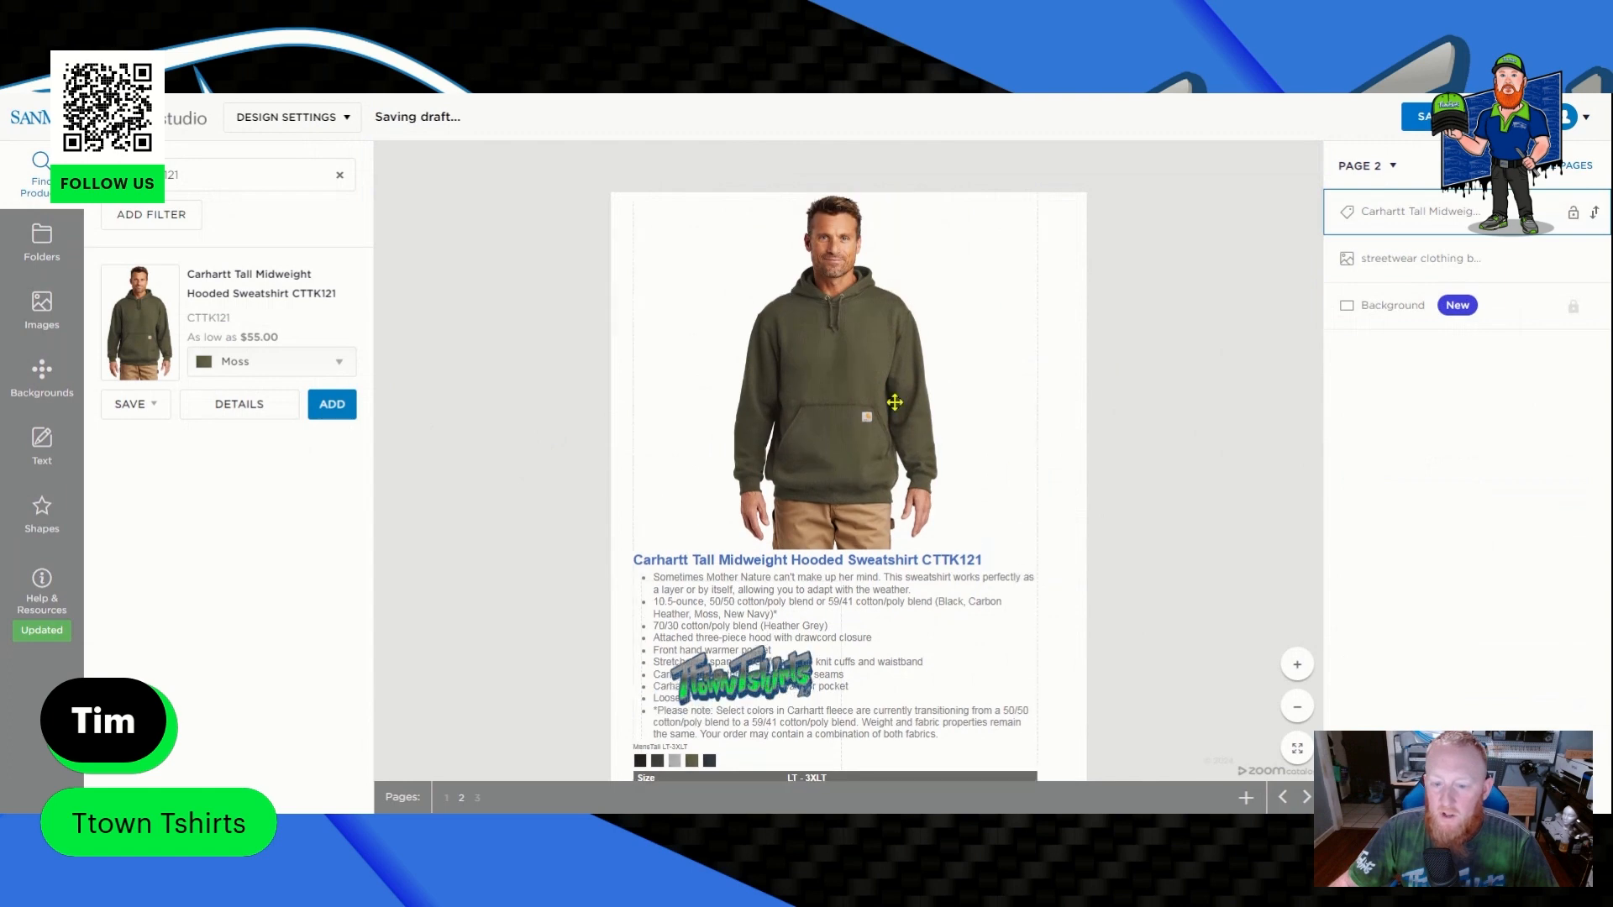
{"action": "left_click", "coordinate": [792, 670]}
{"action": "left_click", "coordinate": [1138, 378]}
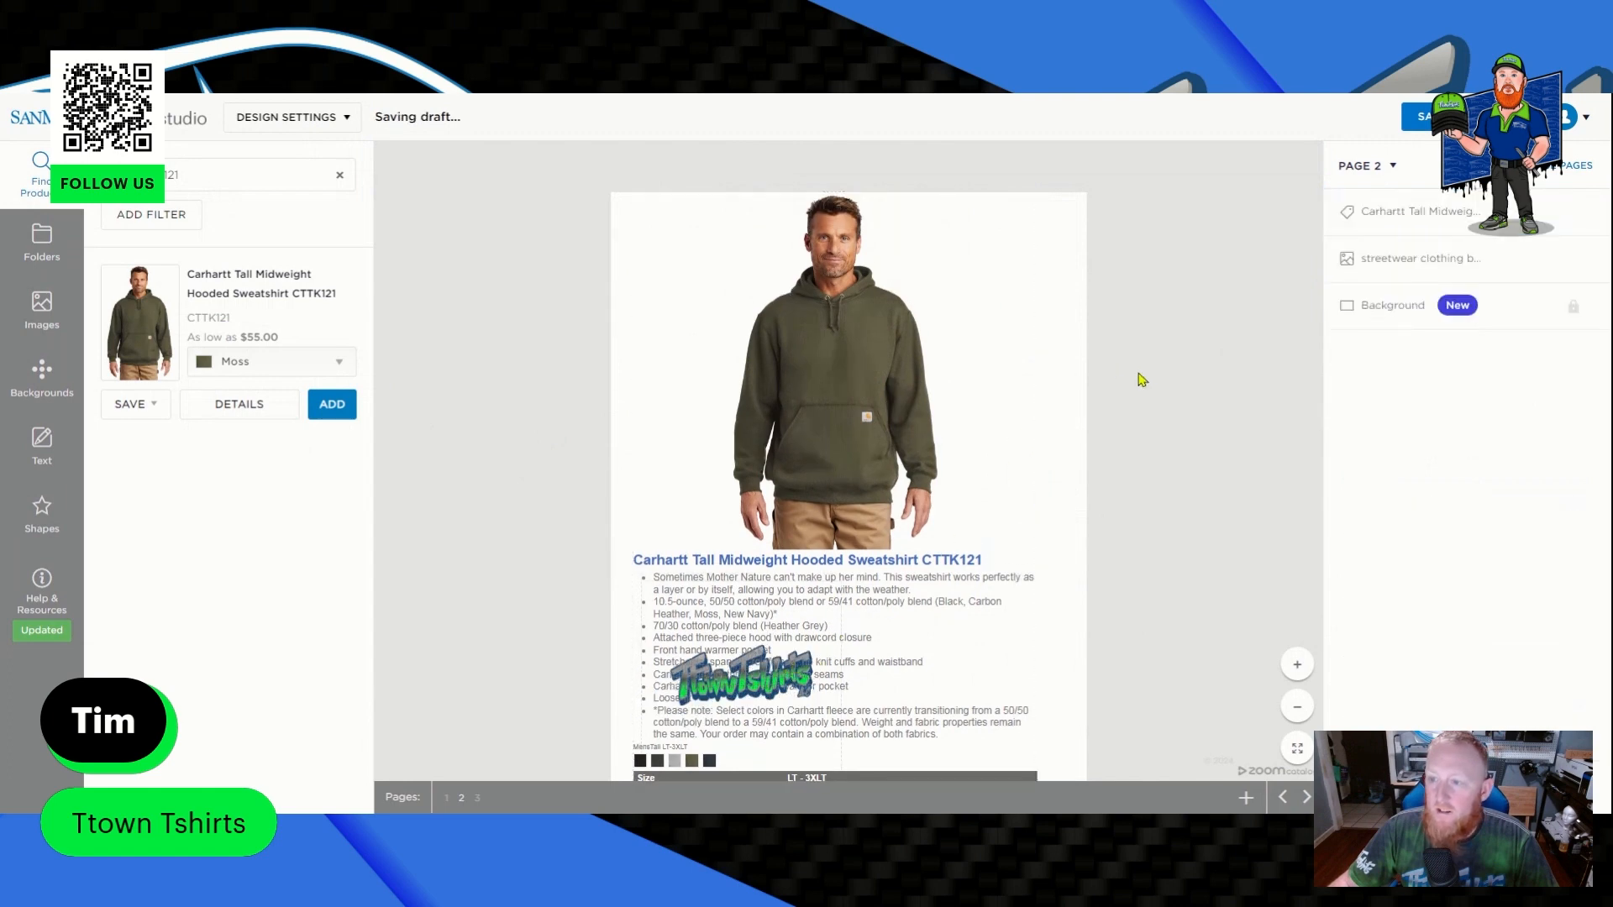
Move the logo on page 2 to the page's upper-left corner beside the model's head, at X -175, Y -516.
{"action": "left_click", "coordinate": [1391, 267]}
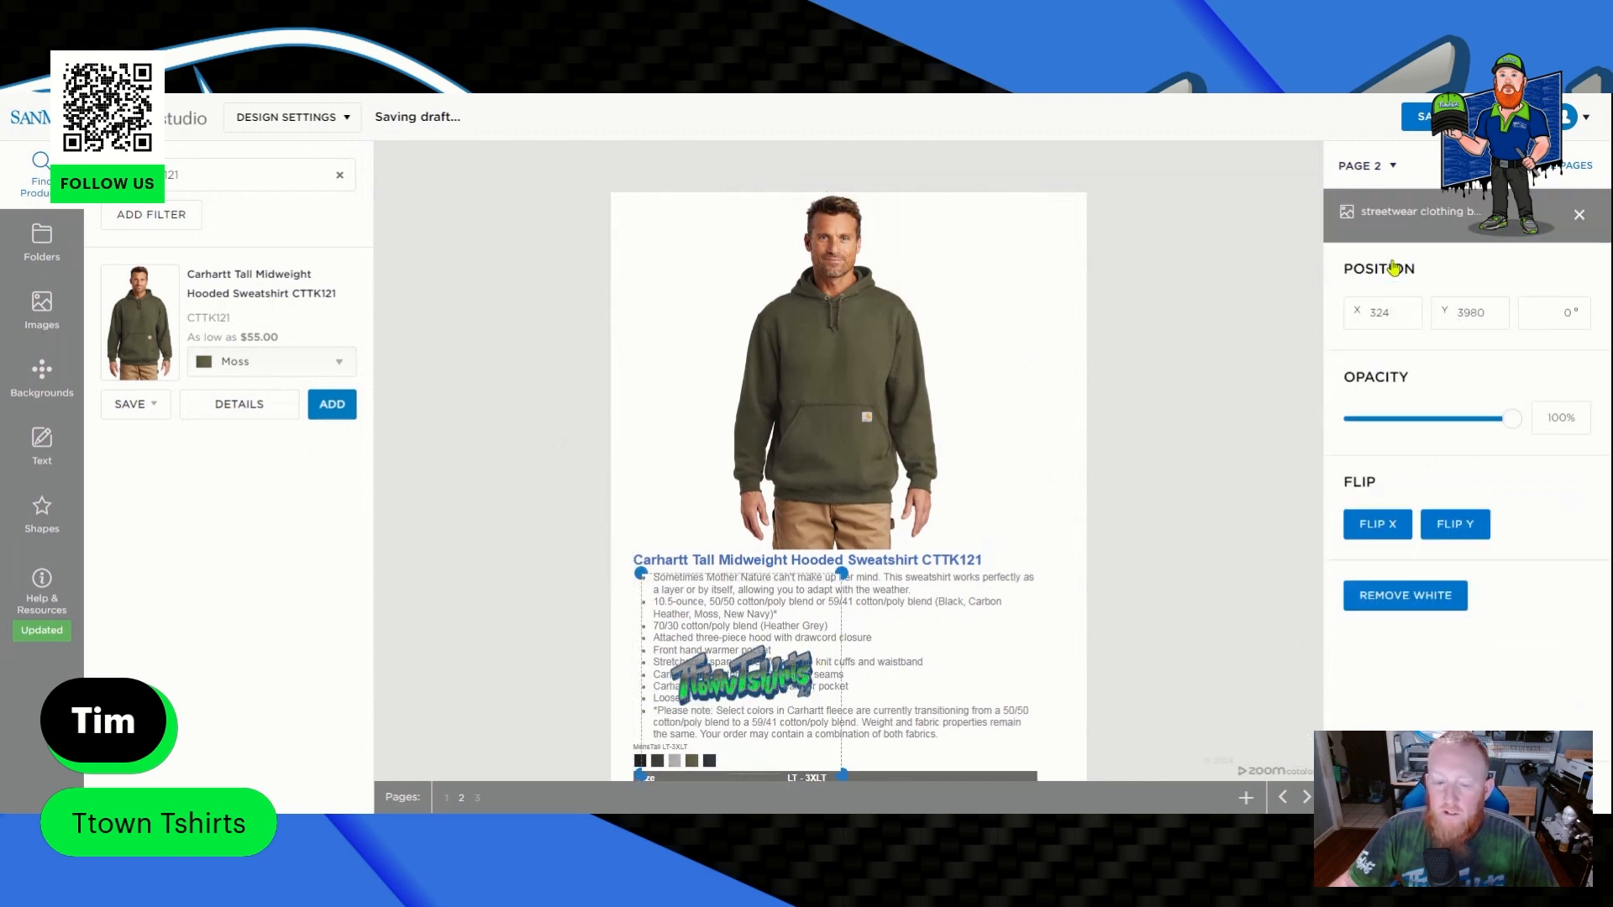
{"action": "left_click_drag", "start_coordinate": [785, 686], "coordinate": [742, 248]}
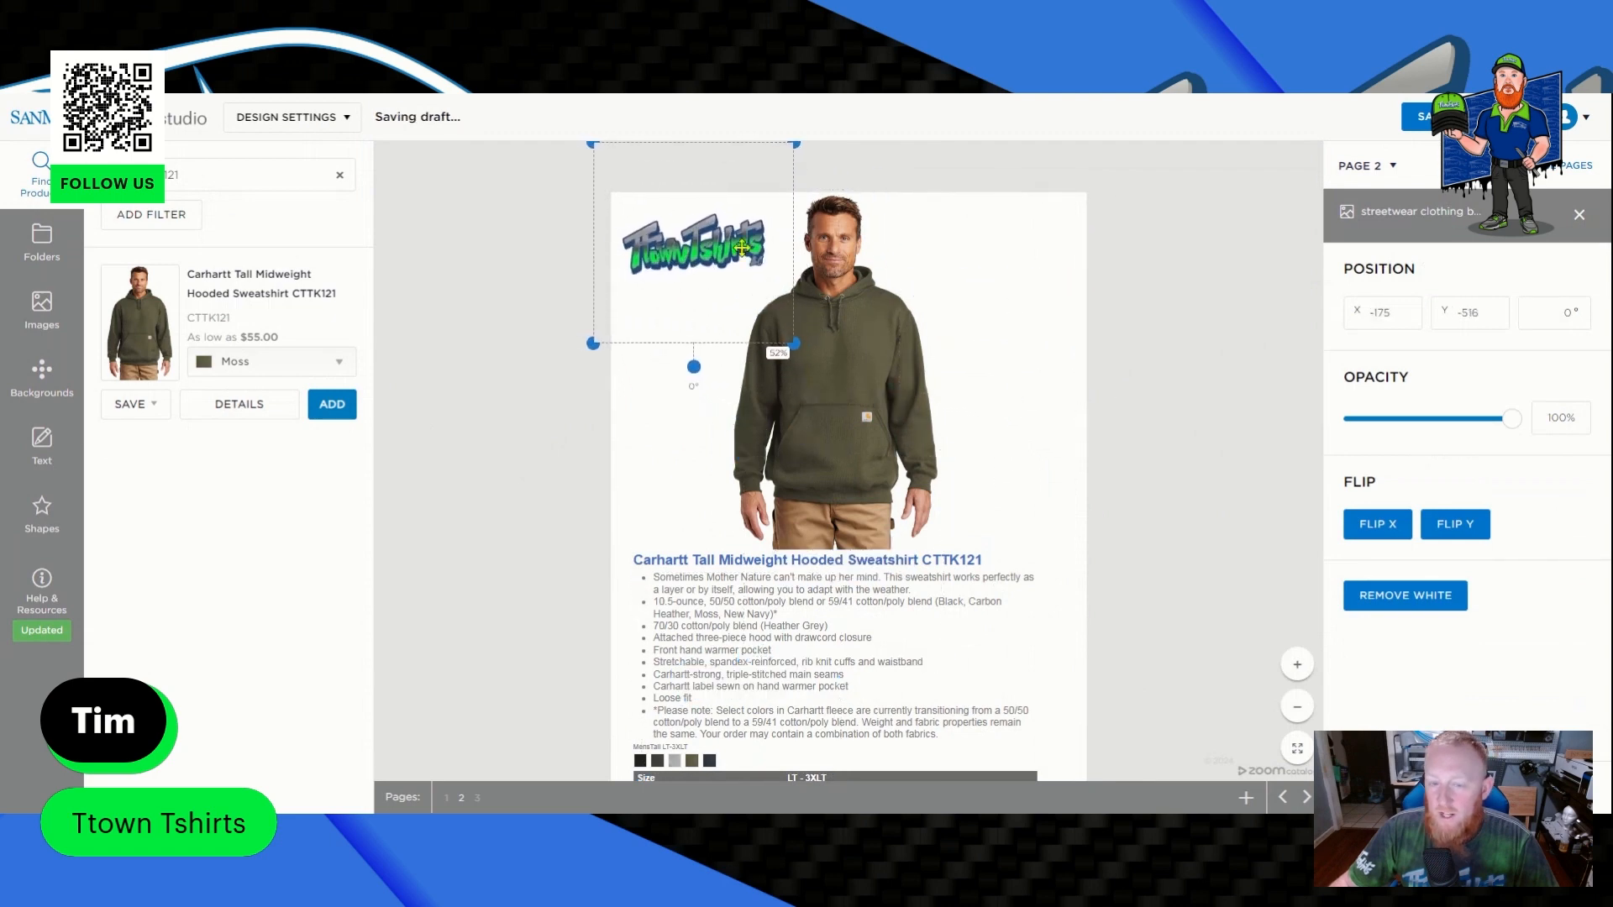
{"action": "left_click", "coordinate": [1277, 259]}
{"action": "scroll", "coordinate": [1202, 325], "scroll_direction": "down", "scroll_amount": 2}
{"action": "scroll", "coordinate": [1268, 324], "scroll_direction": "up", "scroll_amount": 2}
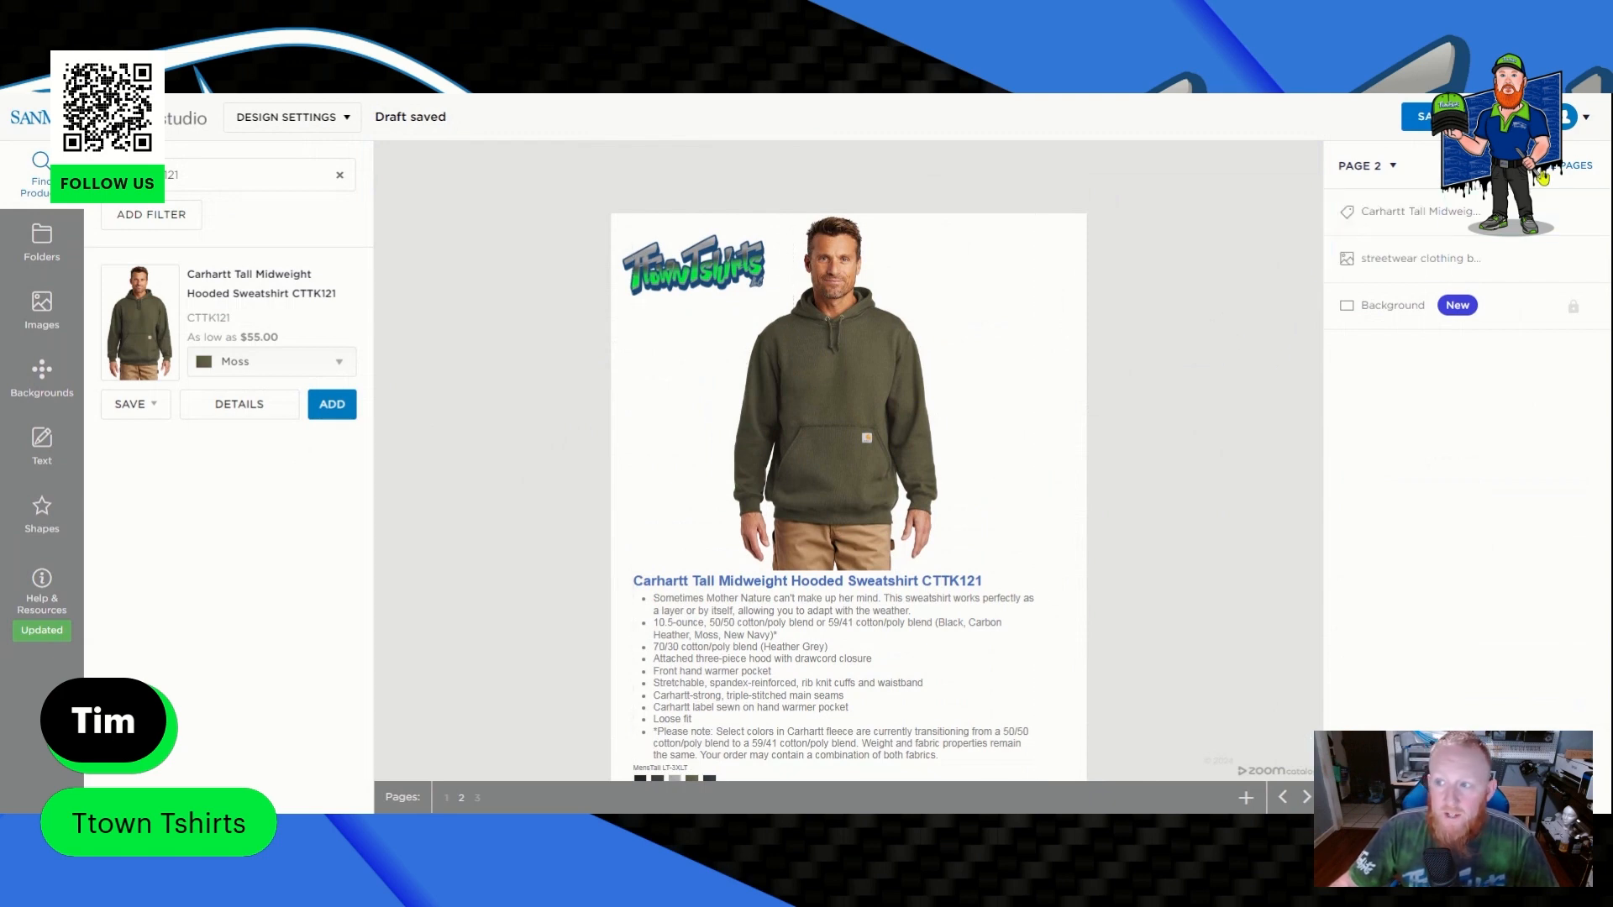
Delete page 3 from the design and confirm the deletion.
{"action": "left_click", "coordinate": [1542, 172]}
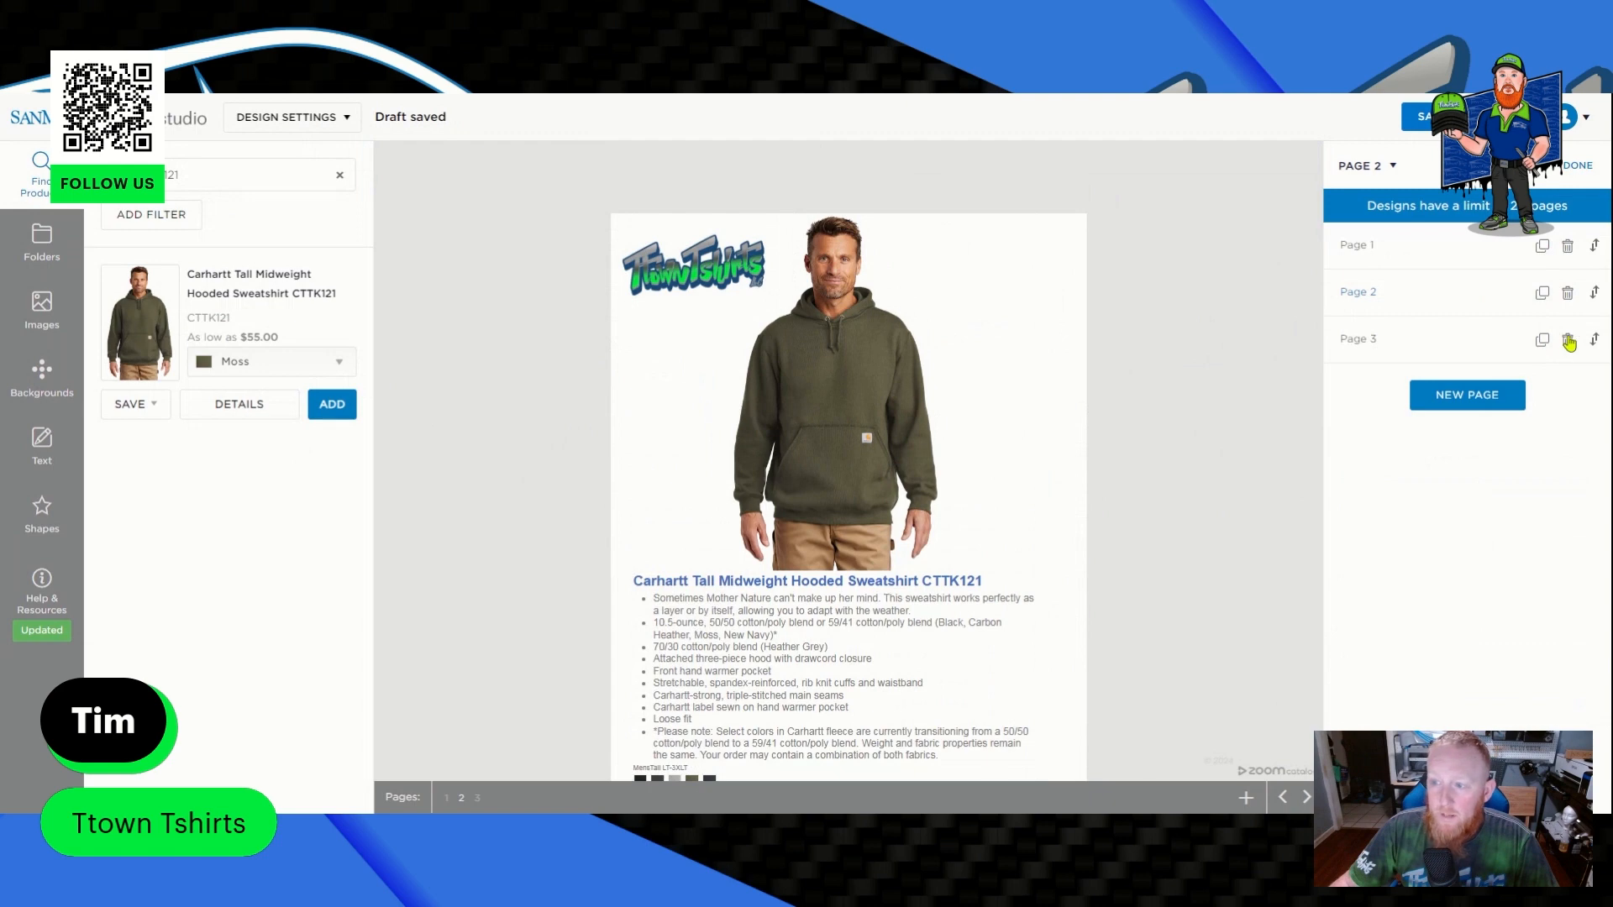
{"action": "left_click", "coordinate": [1567, 341]}
{"action": "left_click", "coordinate": [781, 388]}
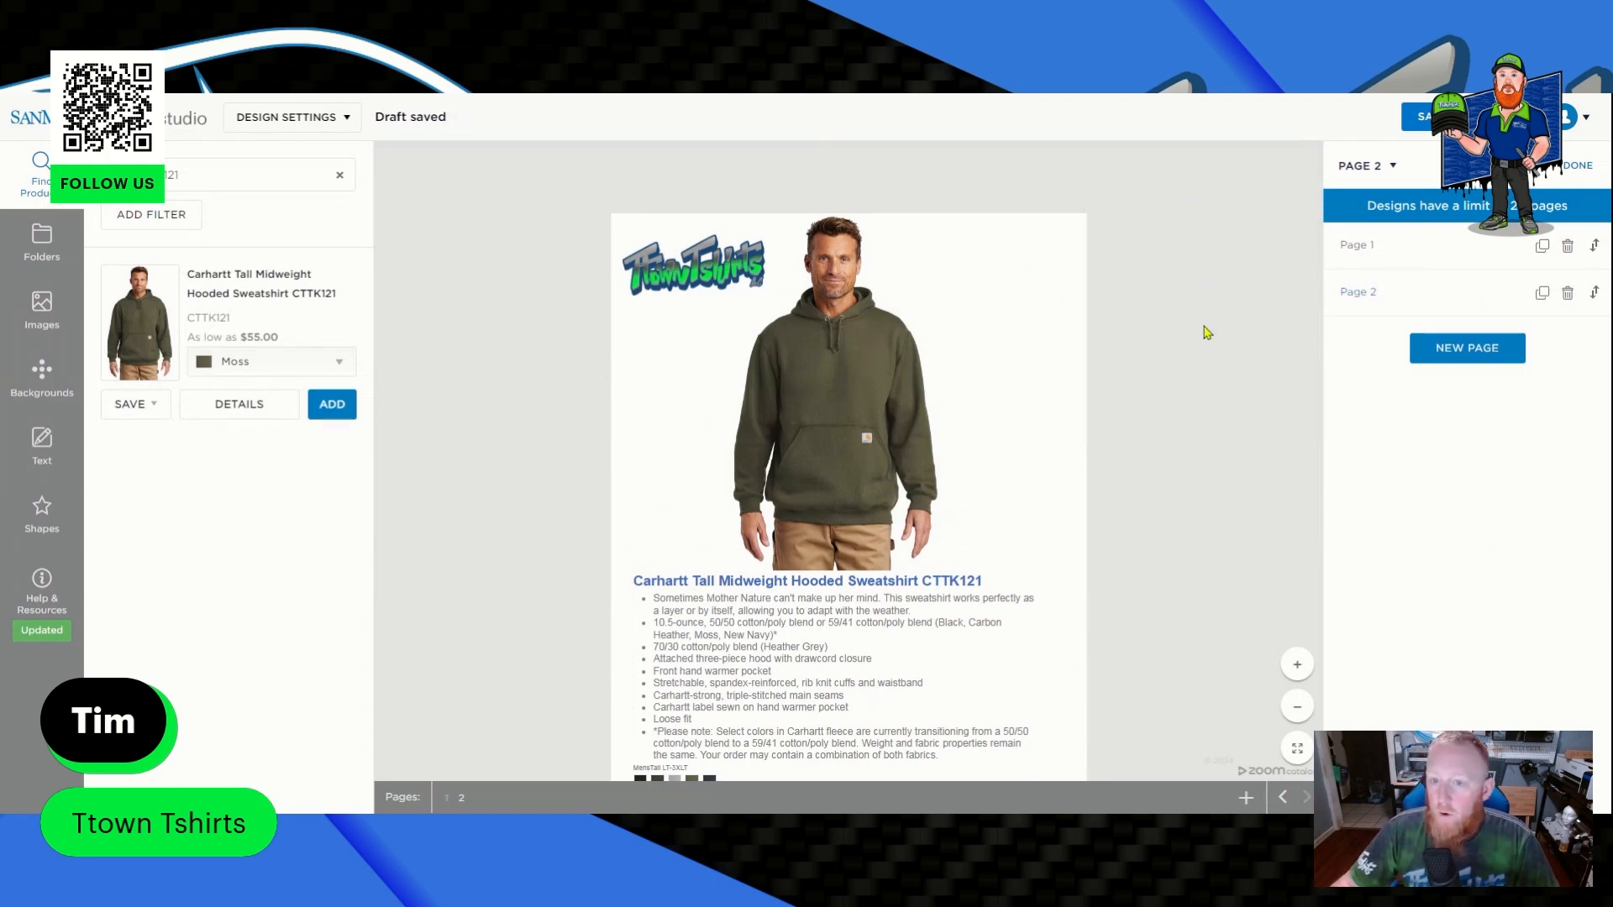
Review page 2 down to its price table and look at the flyer's share options.
{"action": "scroll", "coordinate": [1207, 333], "scroll_direction": "down", "scroll_amount": 1}
{"action": "scroll", "coordinate": [1210, 341], "scroll_direction": "down", "scroll_amount": 3}
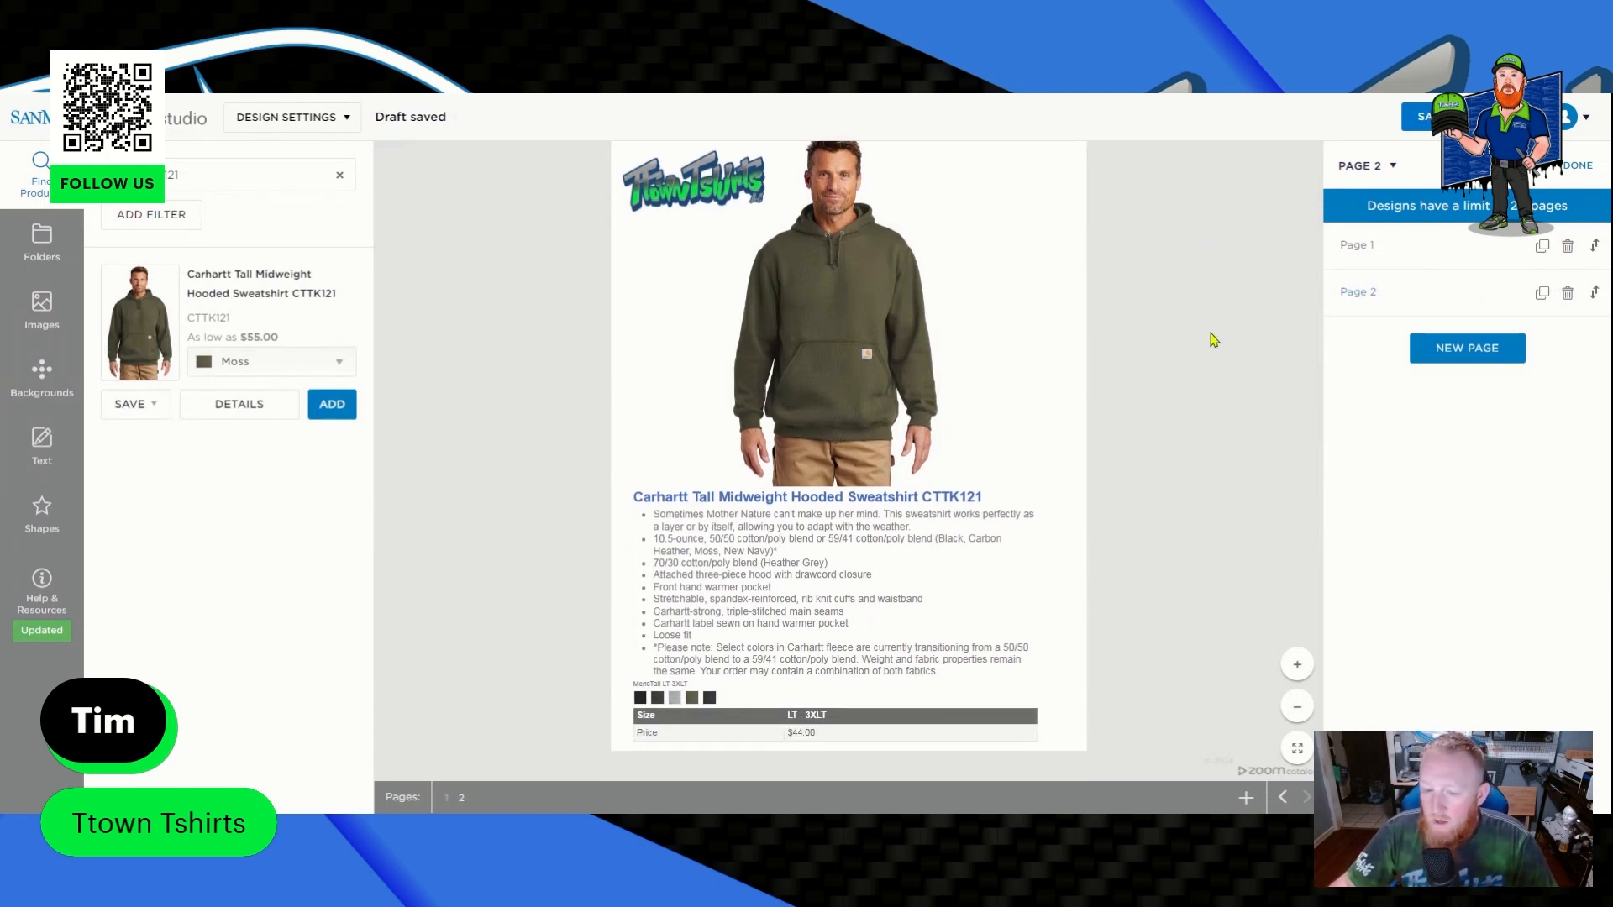
{"action": "scroll", "coordinate": [1203, 272], "scroll_direction": "up", "scroll_amount": 2}
{"action": "scroll", "coordinate": [1156, 293], "scroll_direction": "up", "scroll_amount": 1}
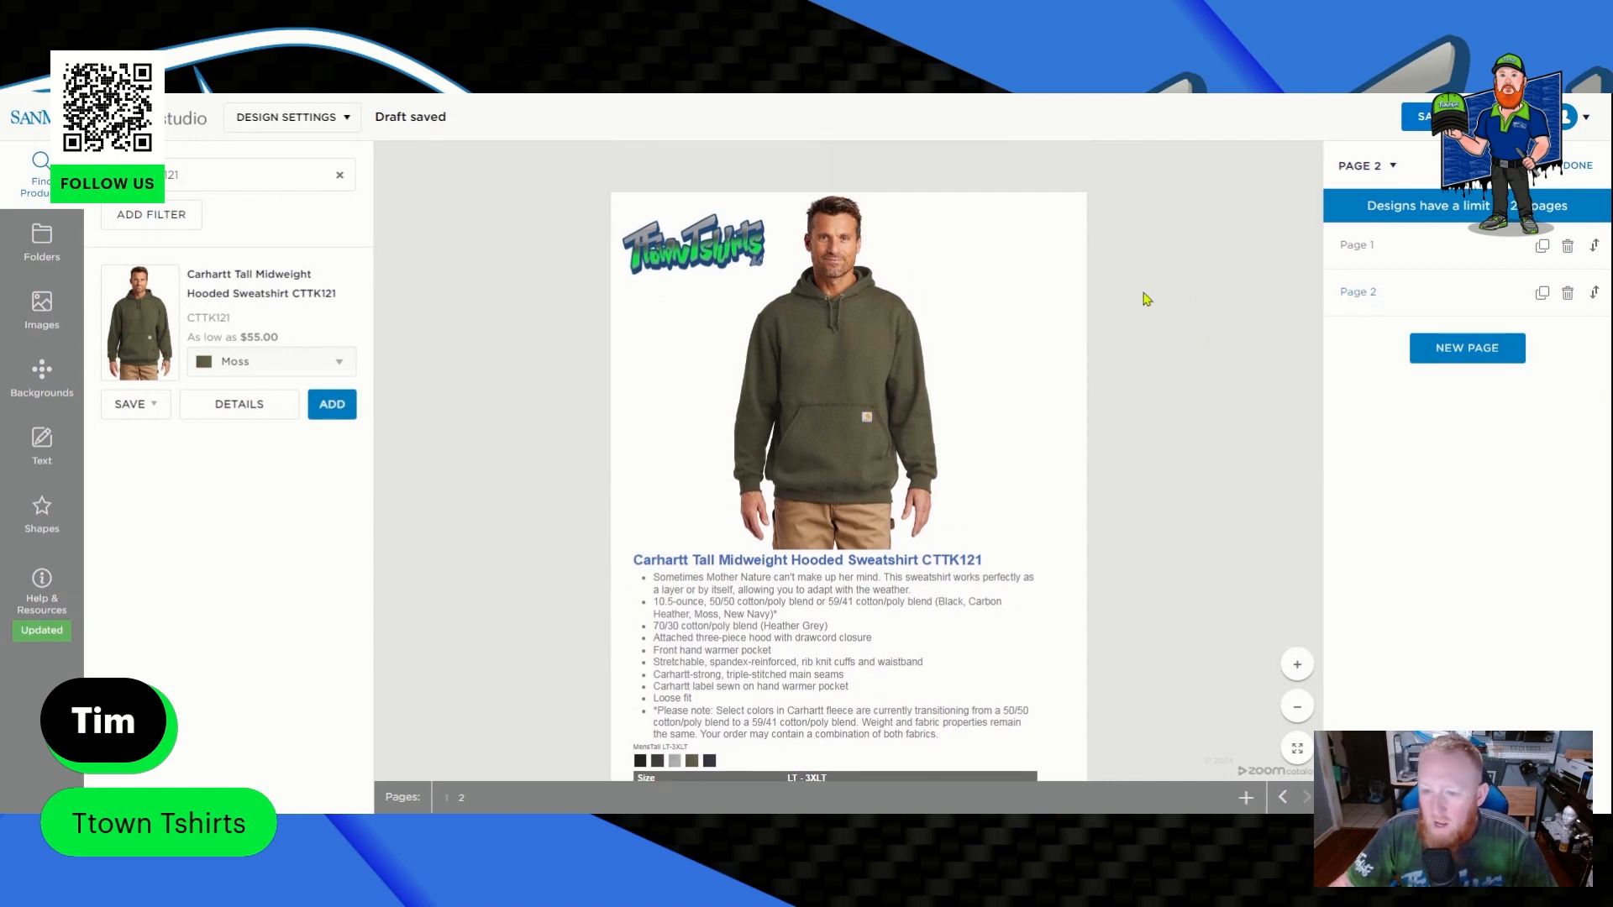
{"action": "scroll", "coordinate": [1153, 312], "scroll_direction": "up", "scroll_amount": 1}
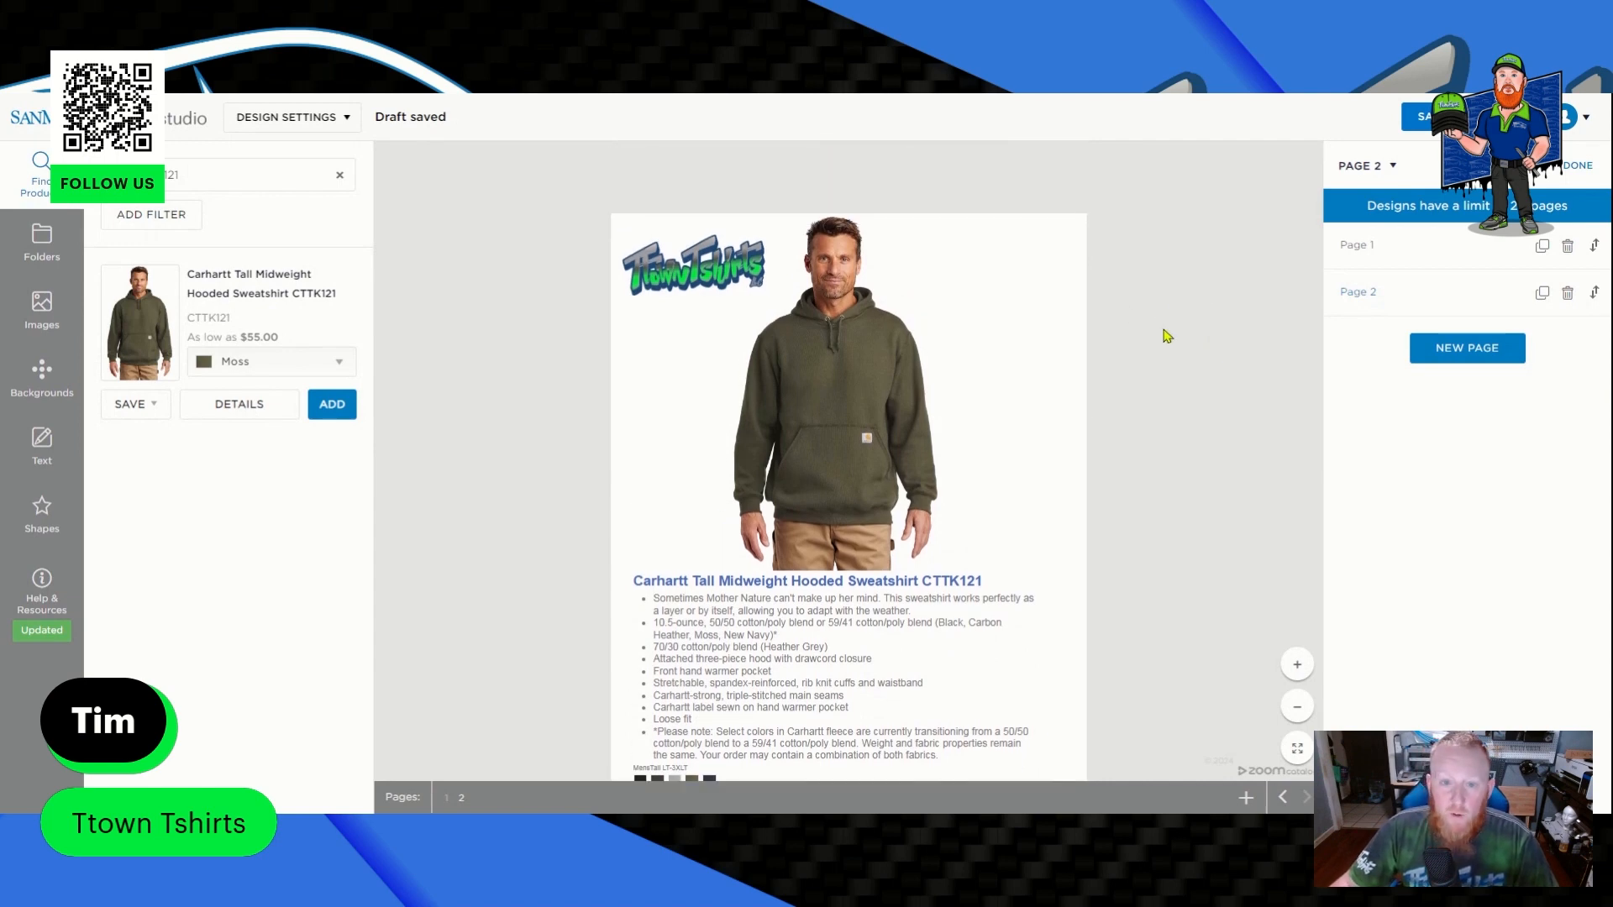
{"action": "scroll", "coordinate": [1166, 336], "scroll_direction": "down", "scroll_amount": 1}
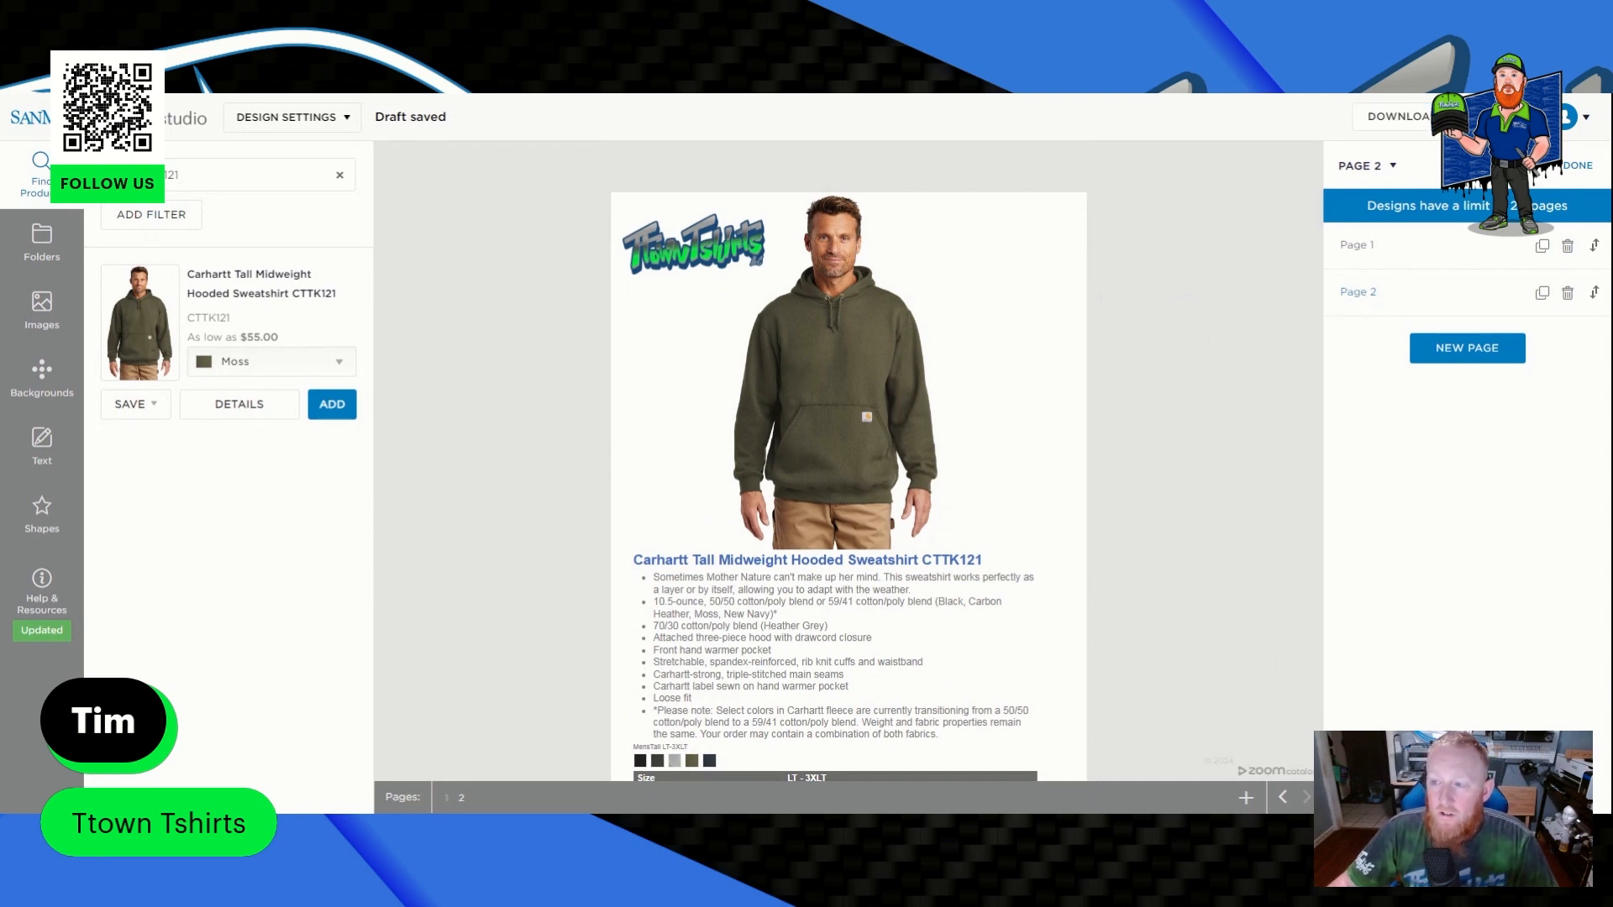
{"action": "left_click", "coordinate": [1503, 117]}
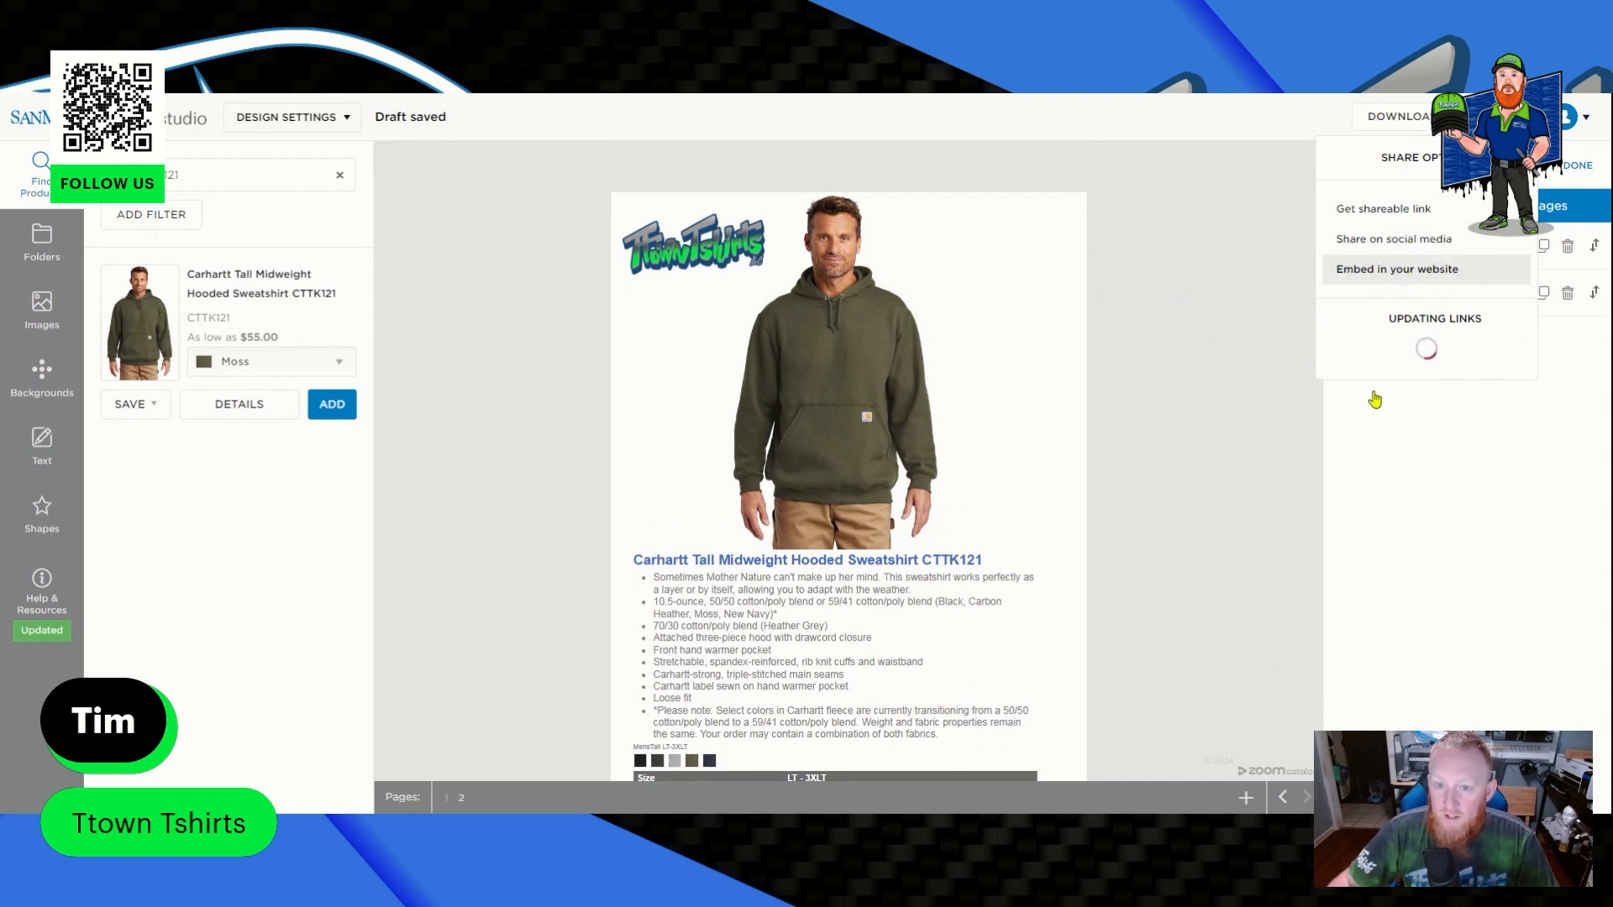
Download the flyer as PNG at Normal (recommended) quality and allow the browser download.
{"action": "left_click", "coordinate": [1411, 120]}
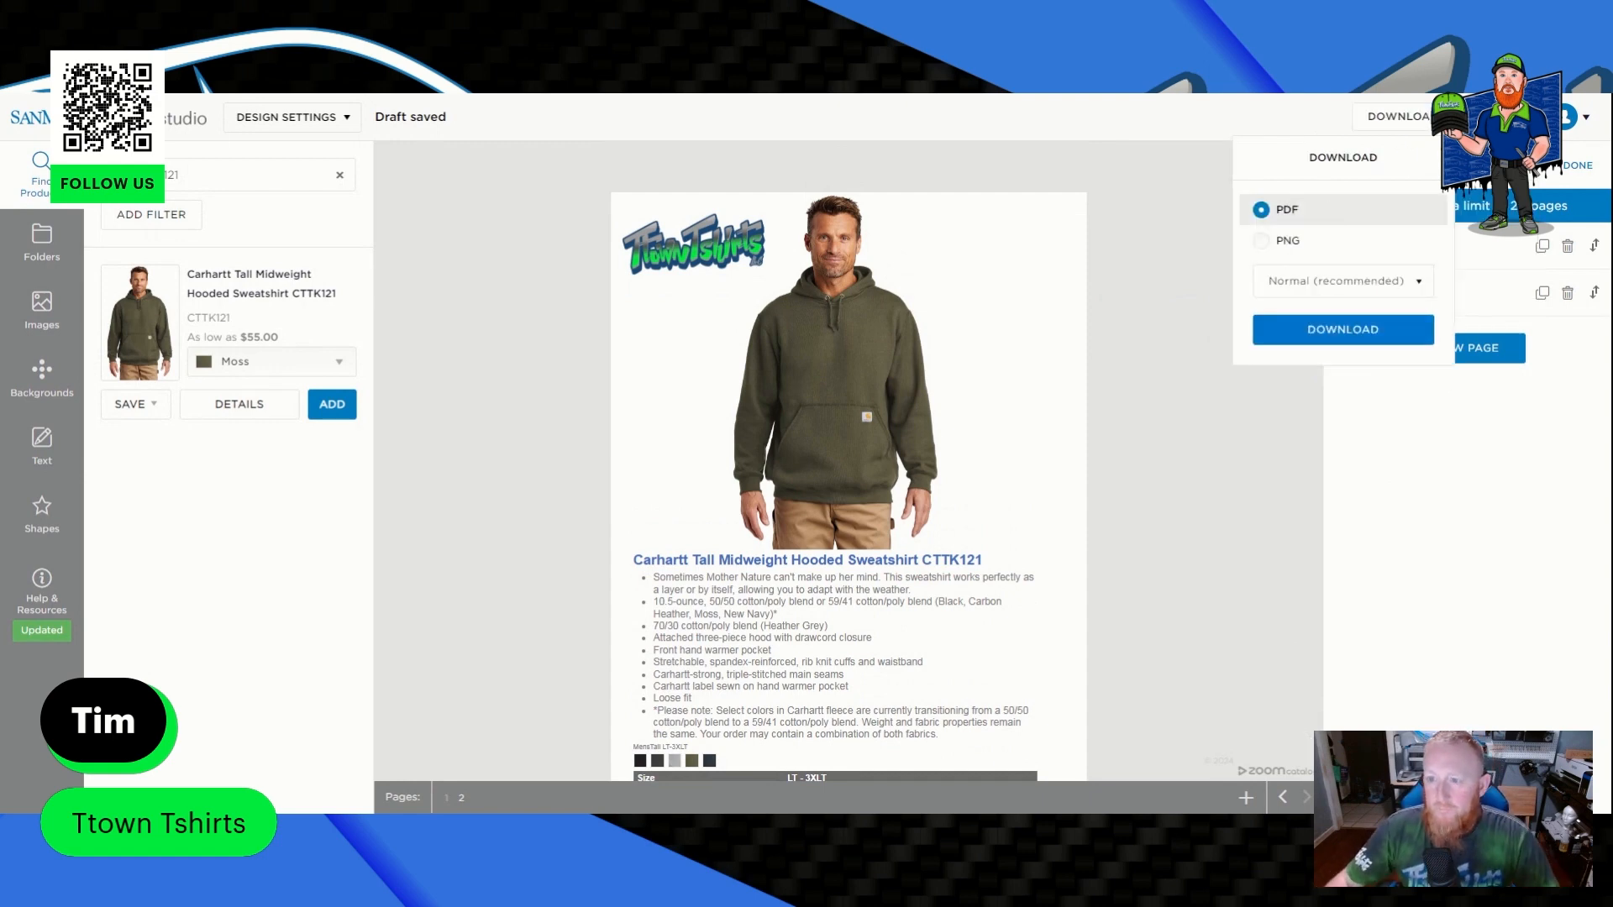
{"action": "left_click", "coordinate": [1332, 281]}
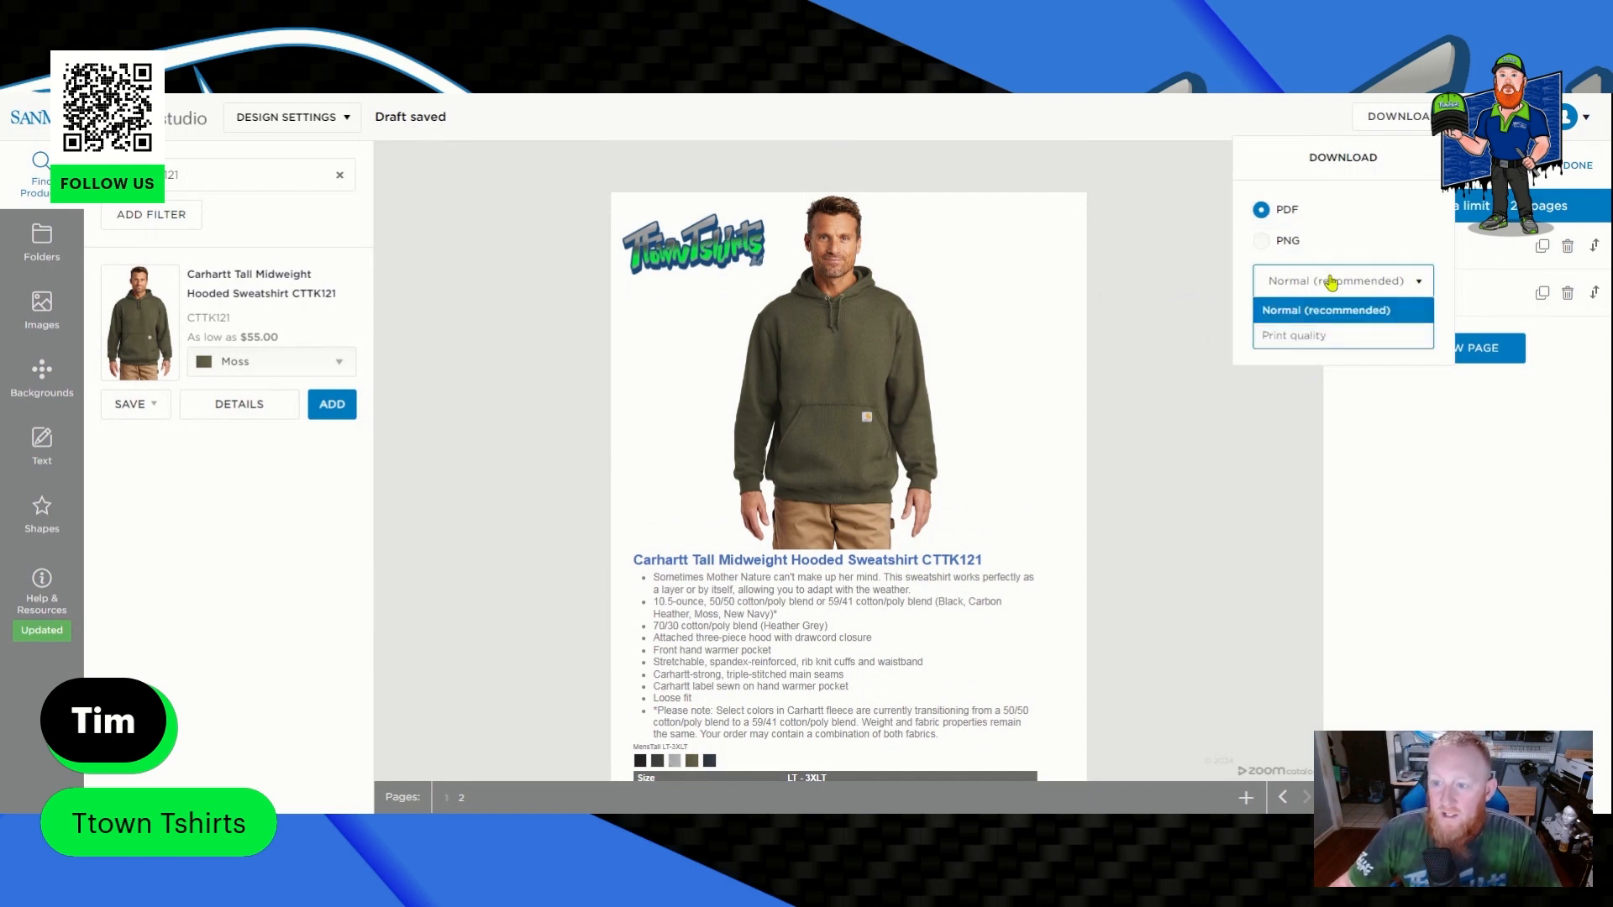
{"action": "left_click", "coordinate": [1331, 282]}
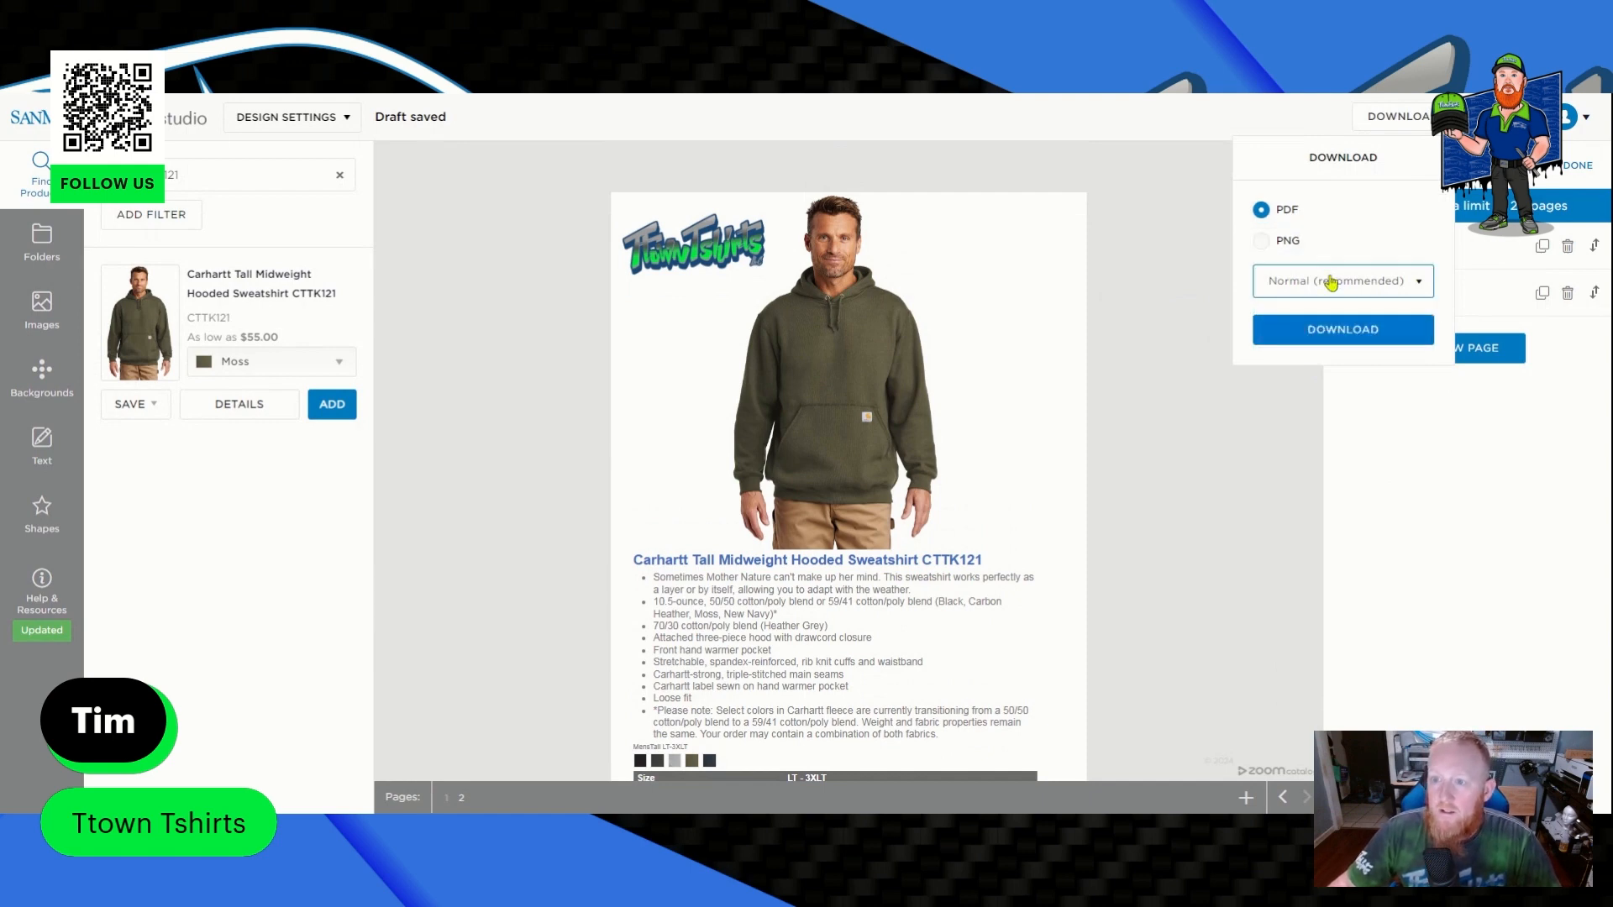
{"action": "left_click", "coordinate": [1283, 242]}
{"action": "left_click", "coordinate": [1326, 285]}
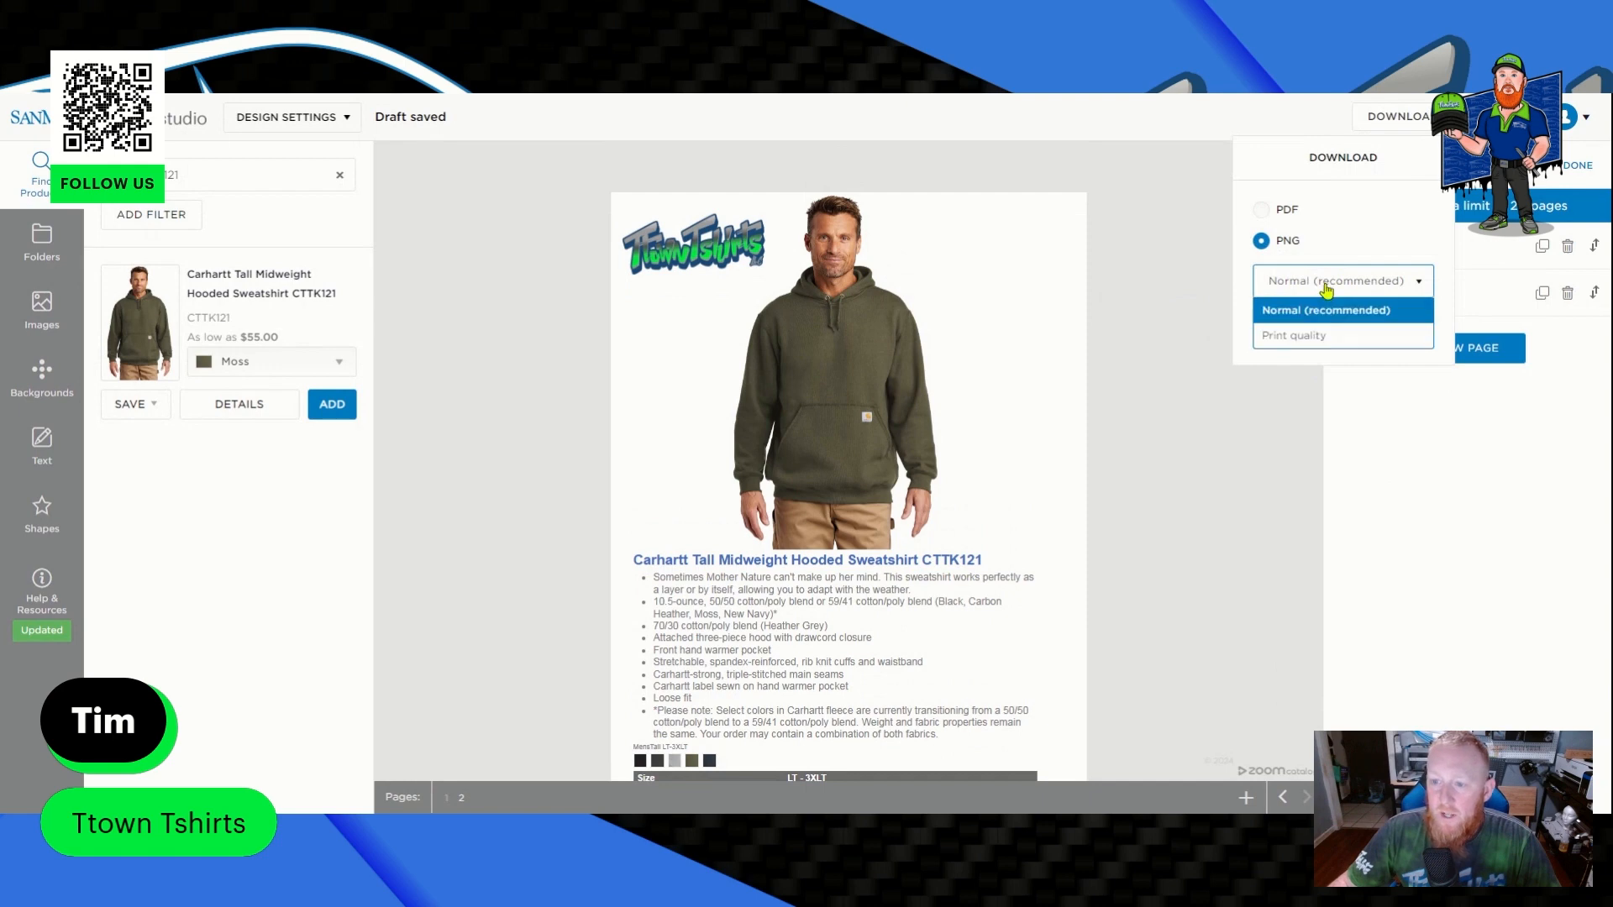
{"action": "left_click", "coordinate": [1321, 310]}
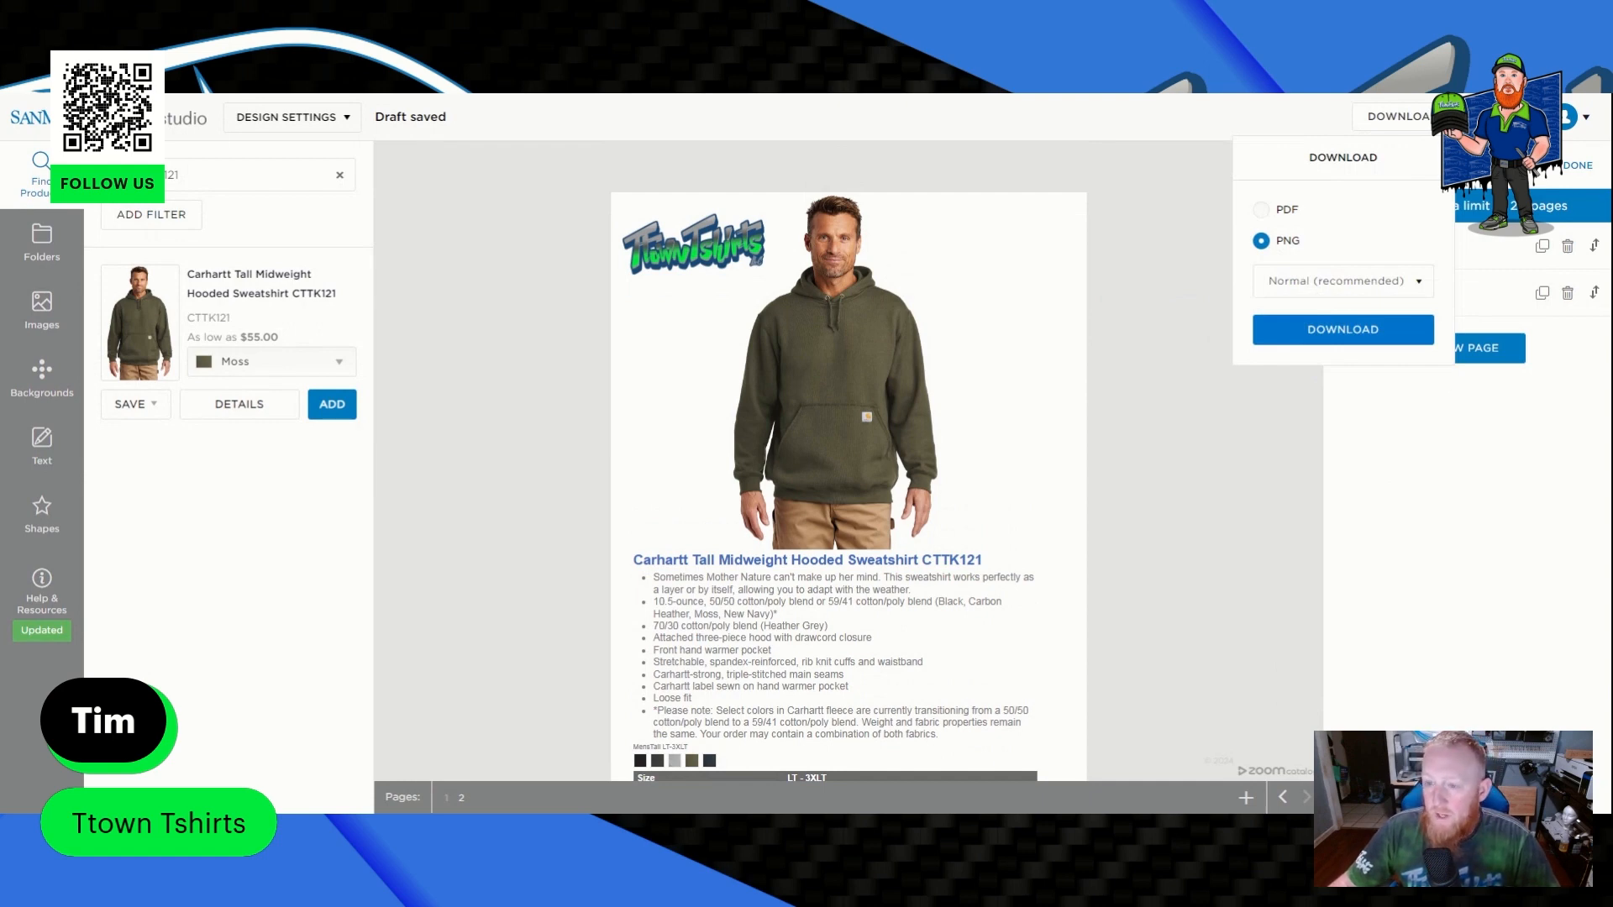
{"action": "left_click", "coordinate": [1321, 333]}
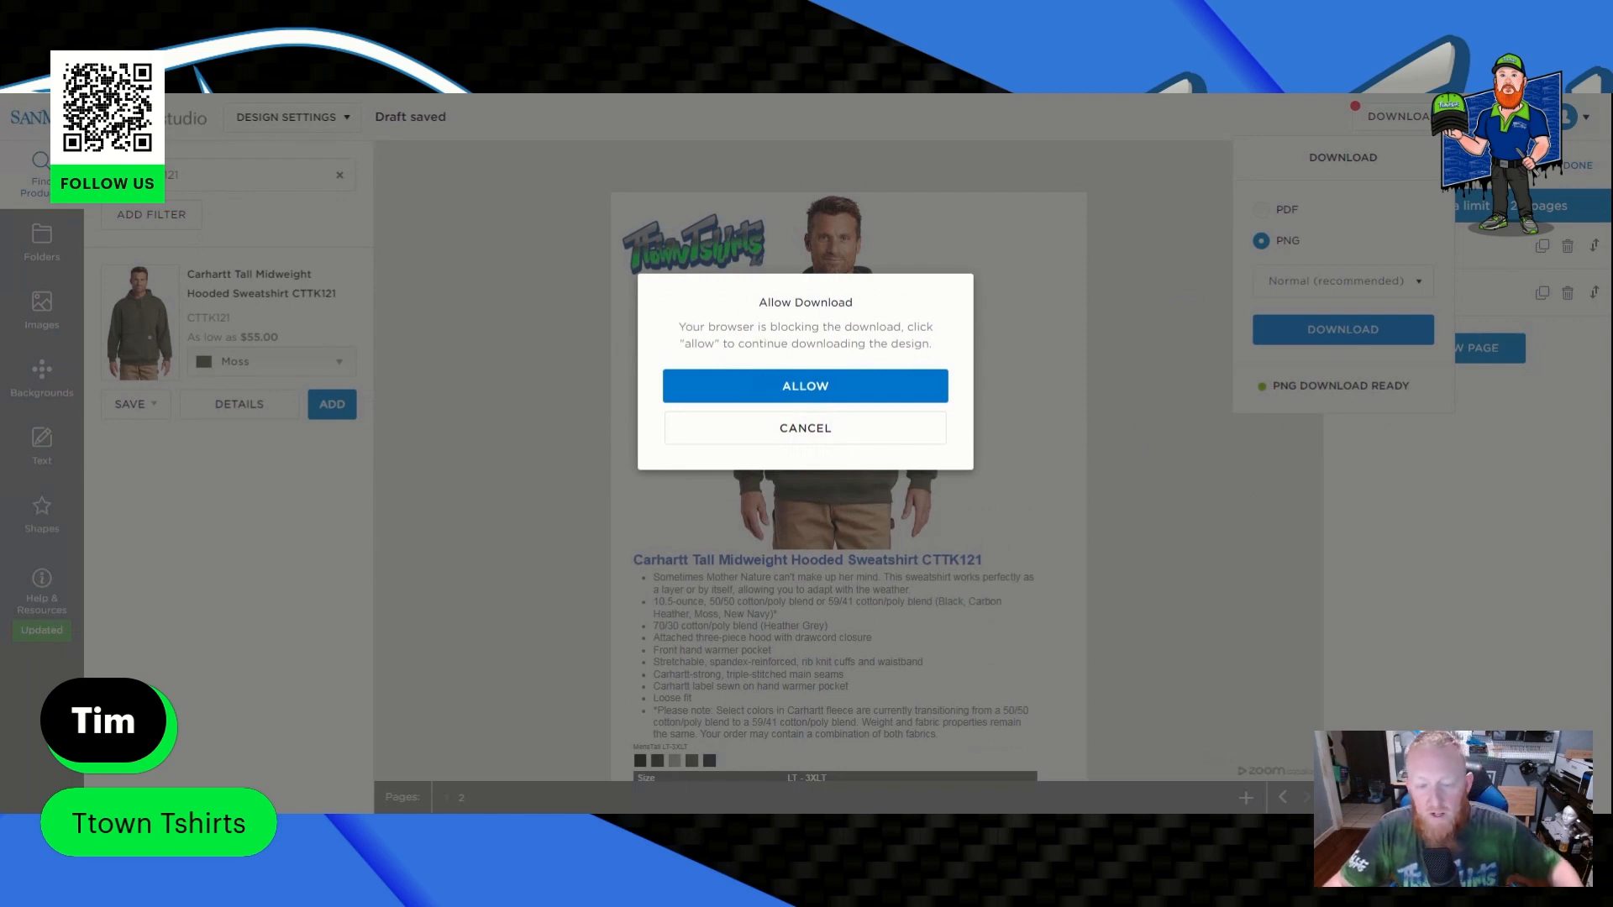
{"action": "left_click", "coordinate": [834, 391]}
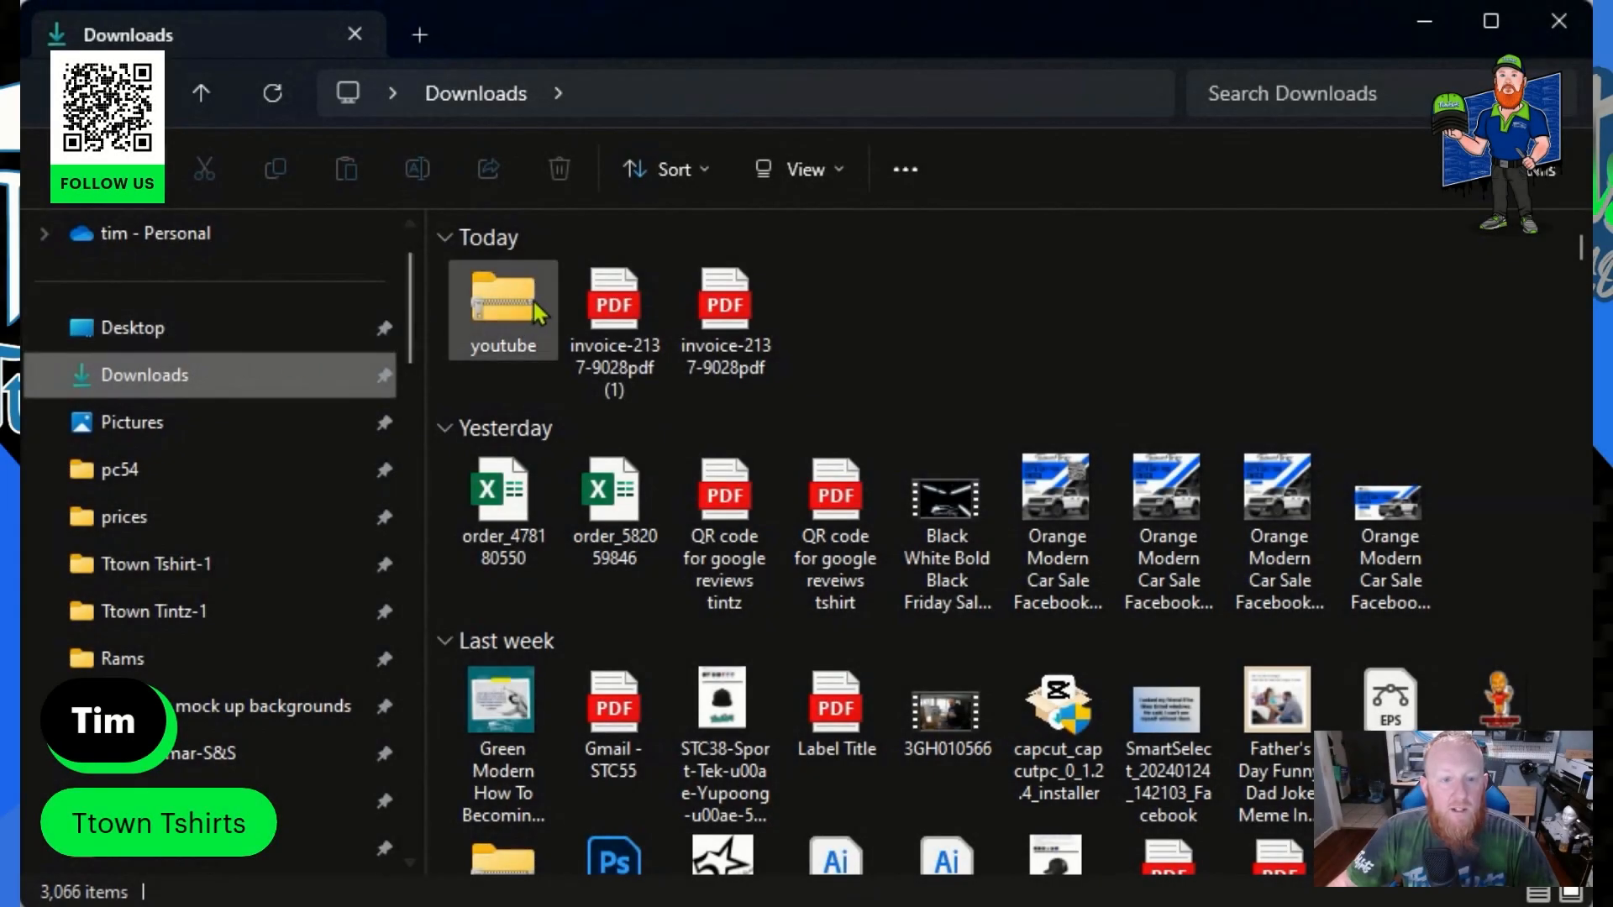
In File Explorer's Downloads folder, extract the youtube zip archive and open the extracted youtube folder.
{"action": "right_click", "coordinate": [538, 314]}
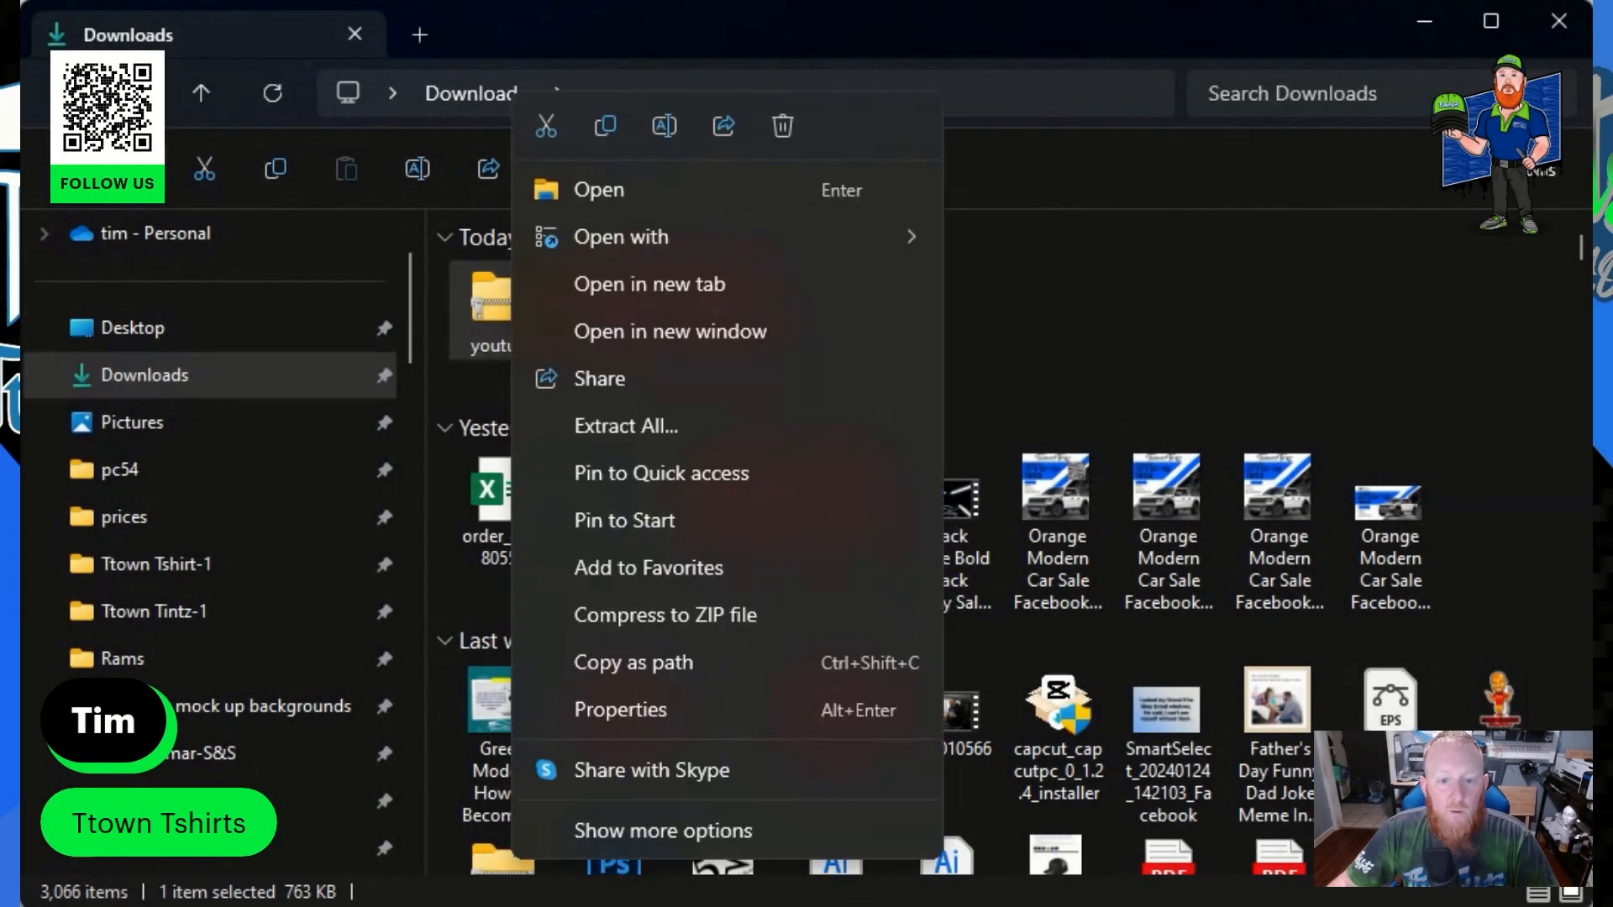
{"action": "left_click", "coordinate": [651, 427]}
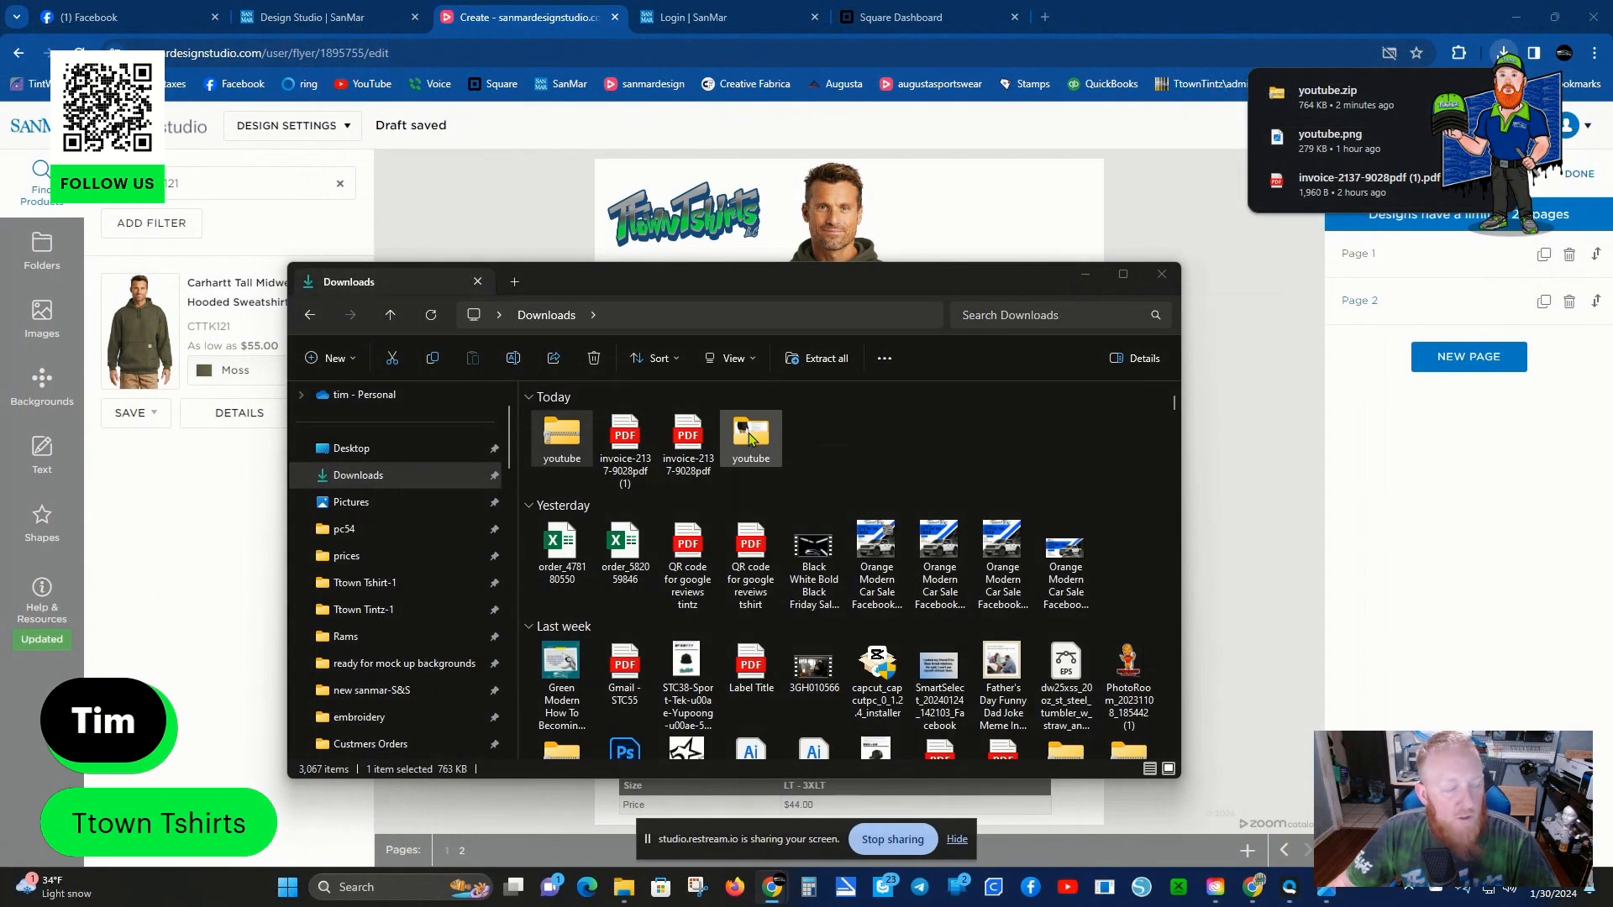
{"action": "double_click", "coordinate": [764, 440]}
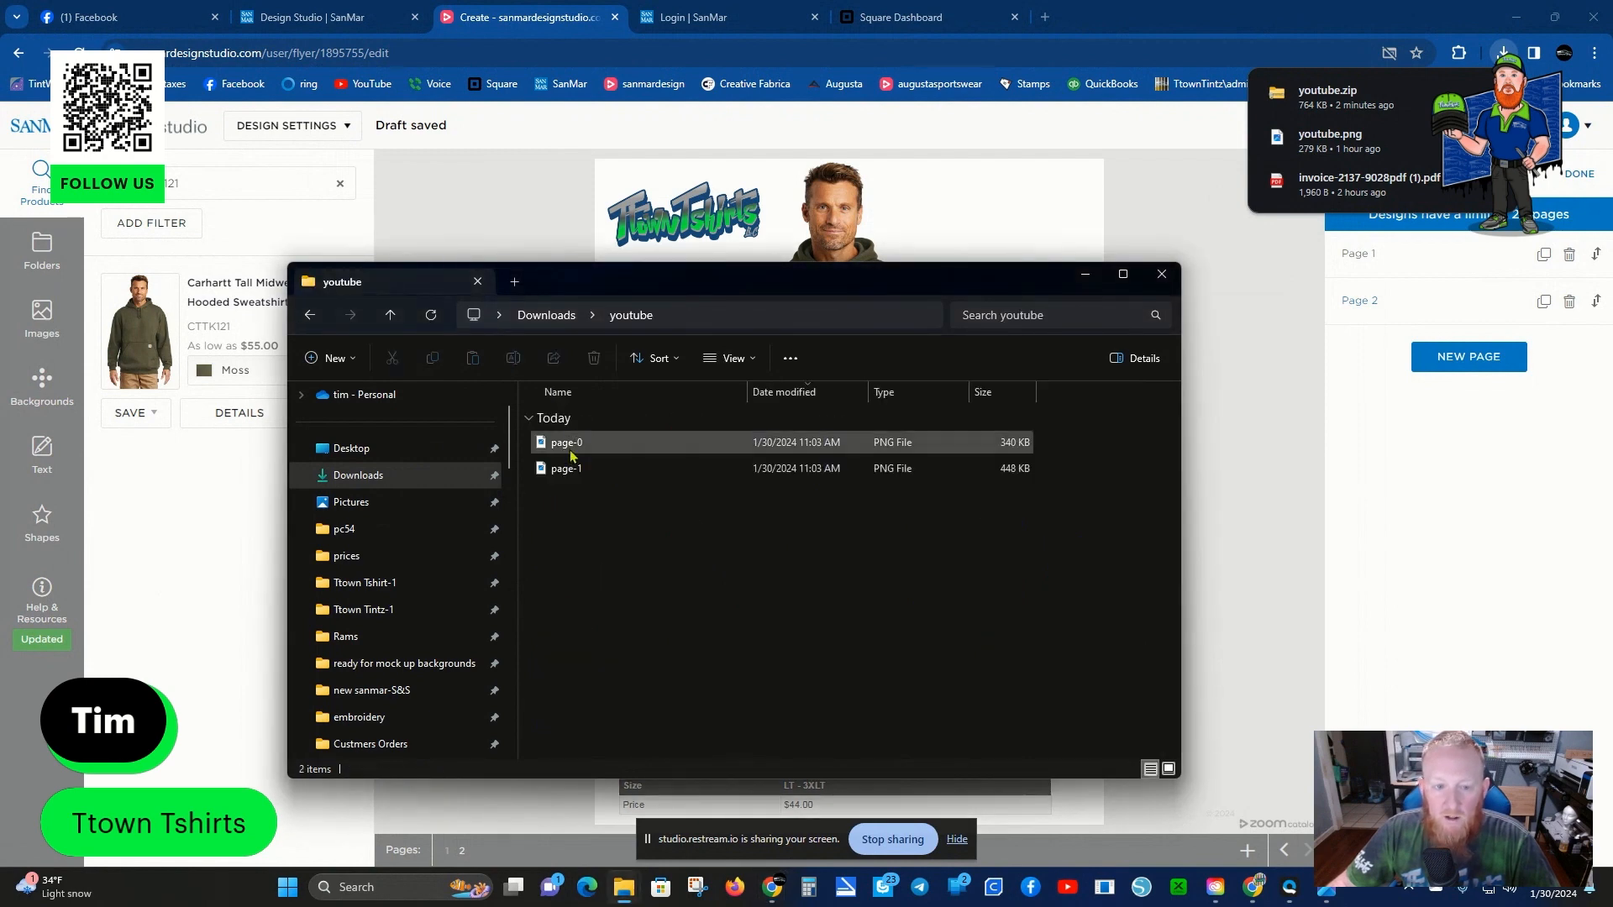
Open page-0.png and examine the exported flyer's product details, logo, color swatches and price table, and close the duplicate viewer window.
{"action": "double_click", "coordinate": [574, 445]}
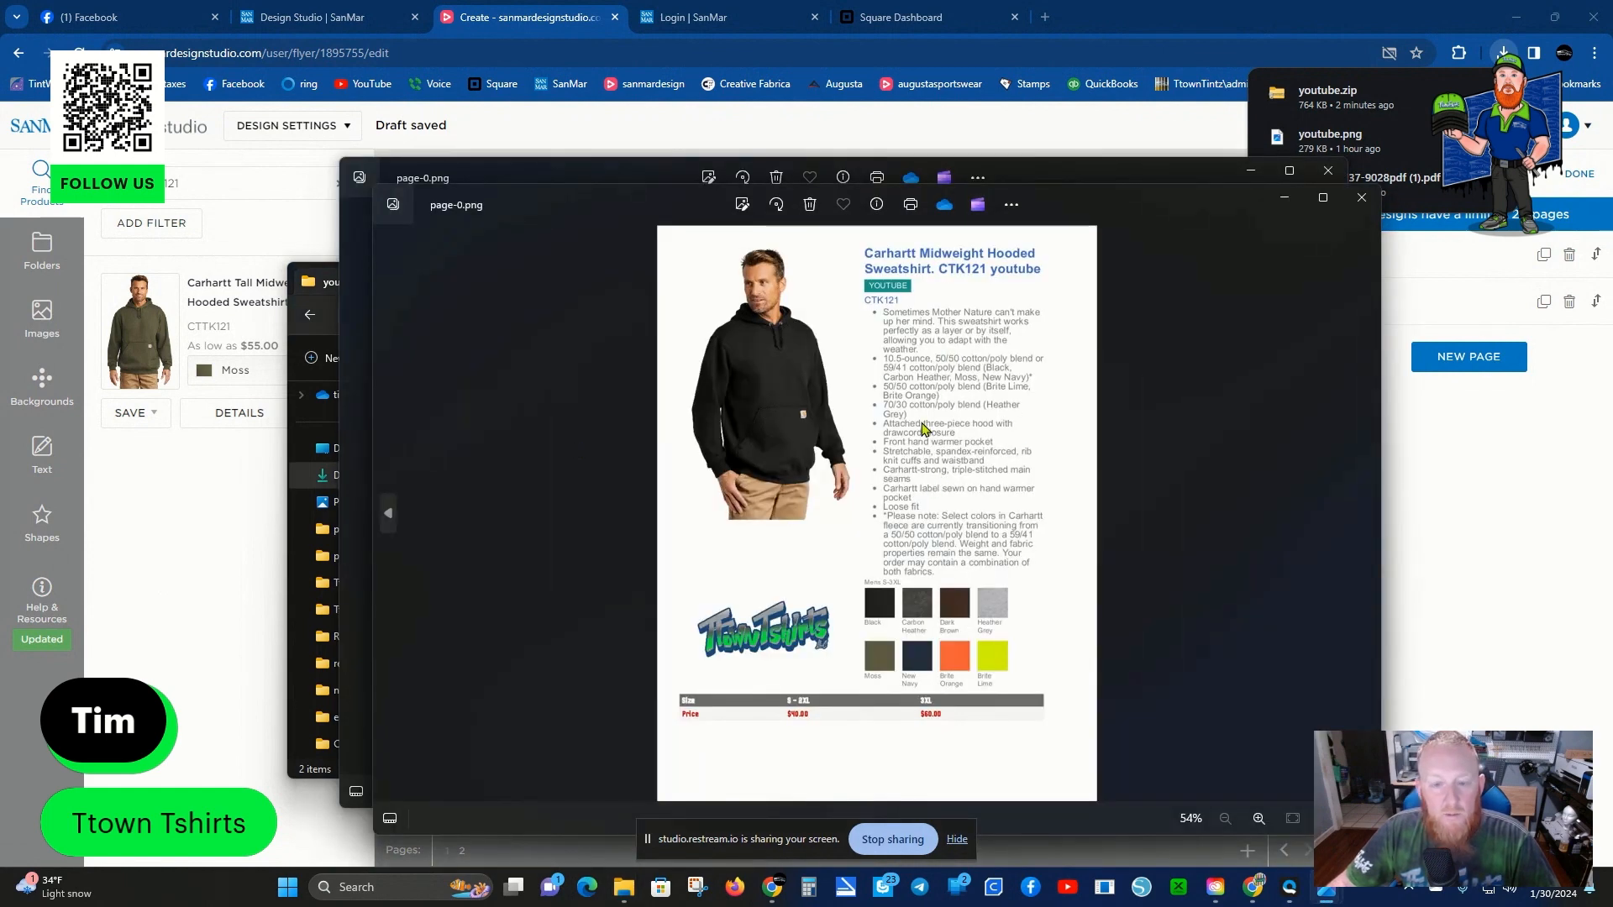
{"action": "scroll", "coordinate": [918, 438], "scroll_direction": "down", "scroll_amount": 4}
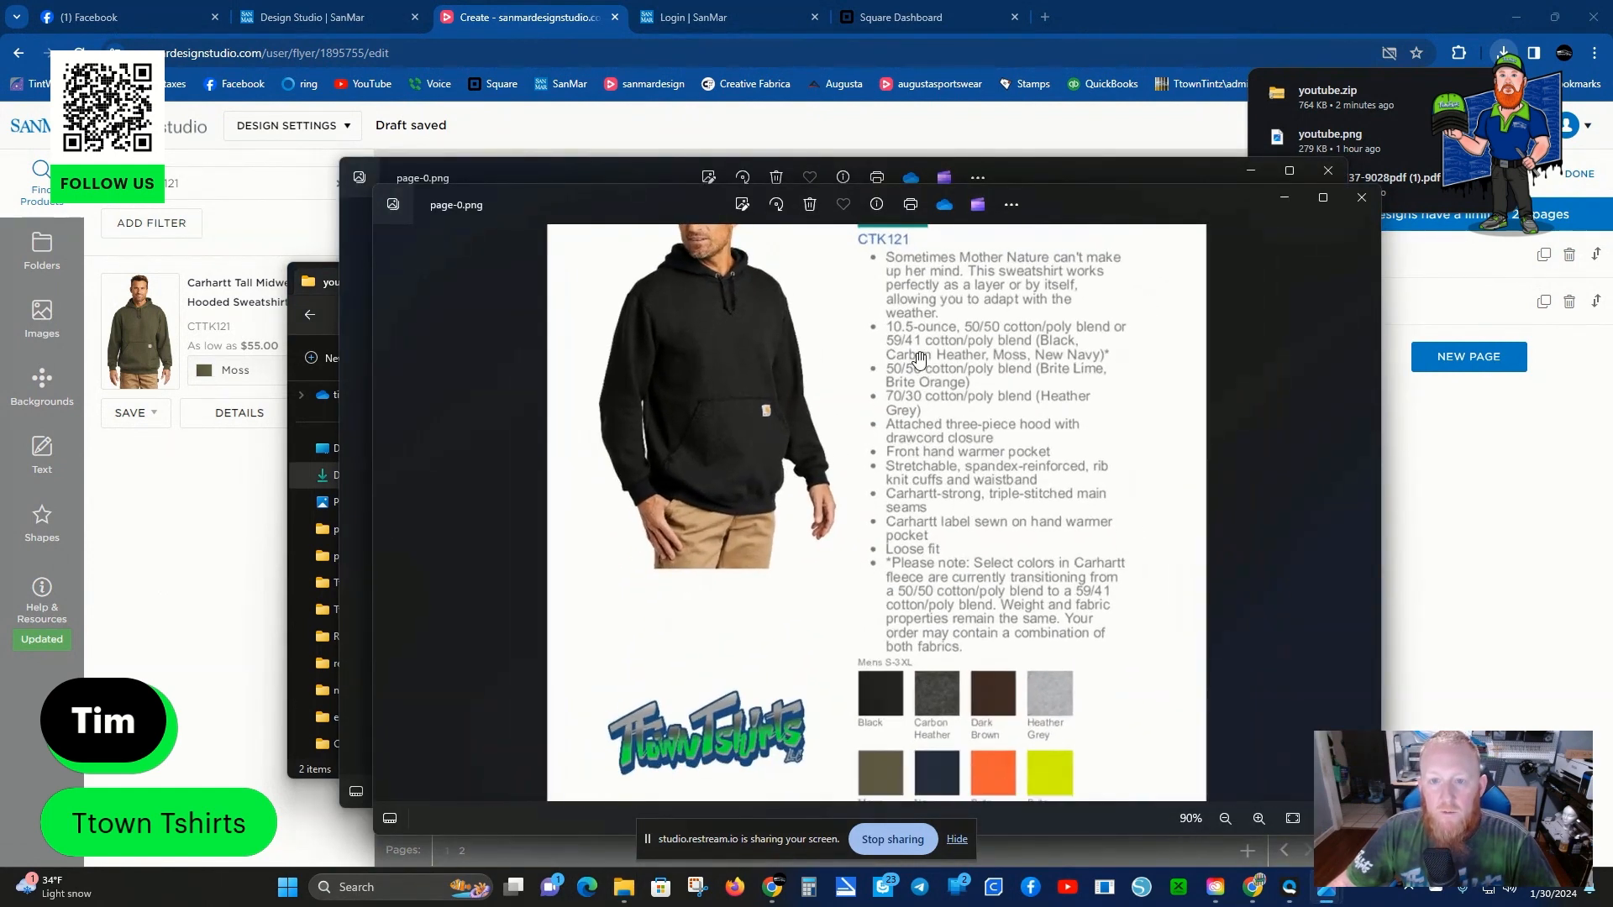
{"action": "scroll", "coordinate": [916, 326], "scroll_direction": "down", "scroll_amount": 2}
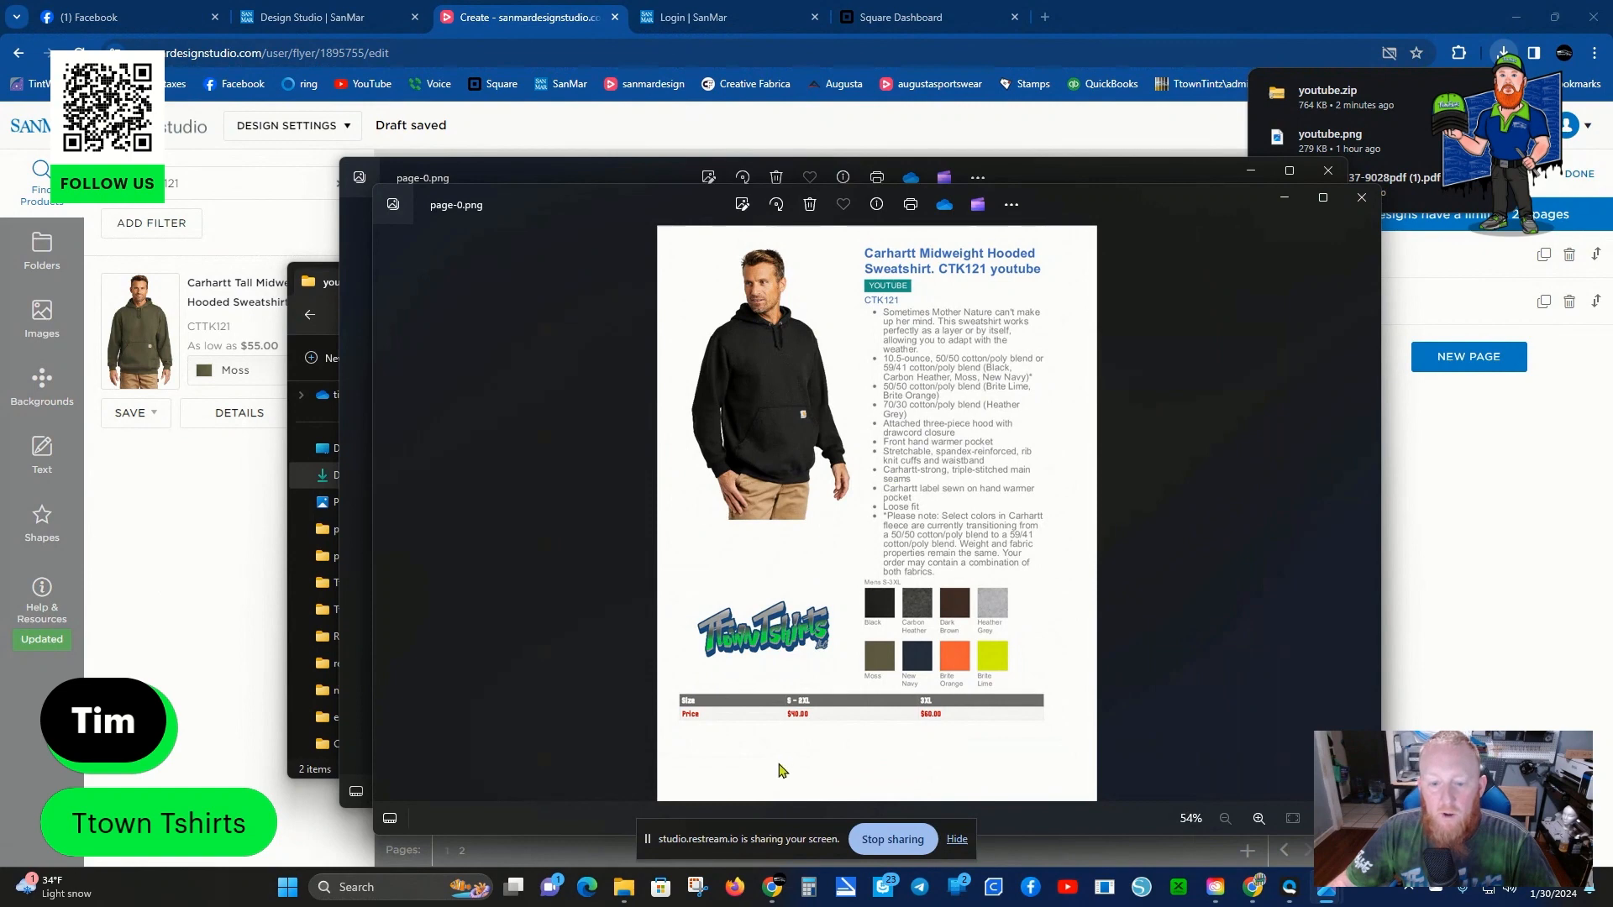
{"action": "scroll", "coordinate": [820, 699], "scroll_direction": "up", "scroll_amount": 5}
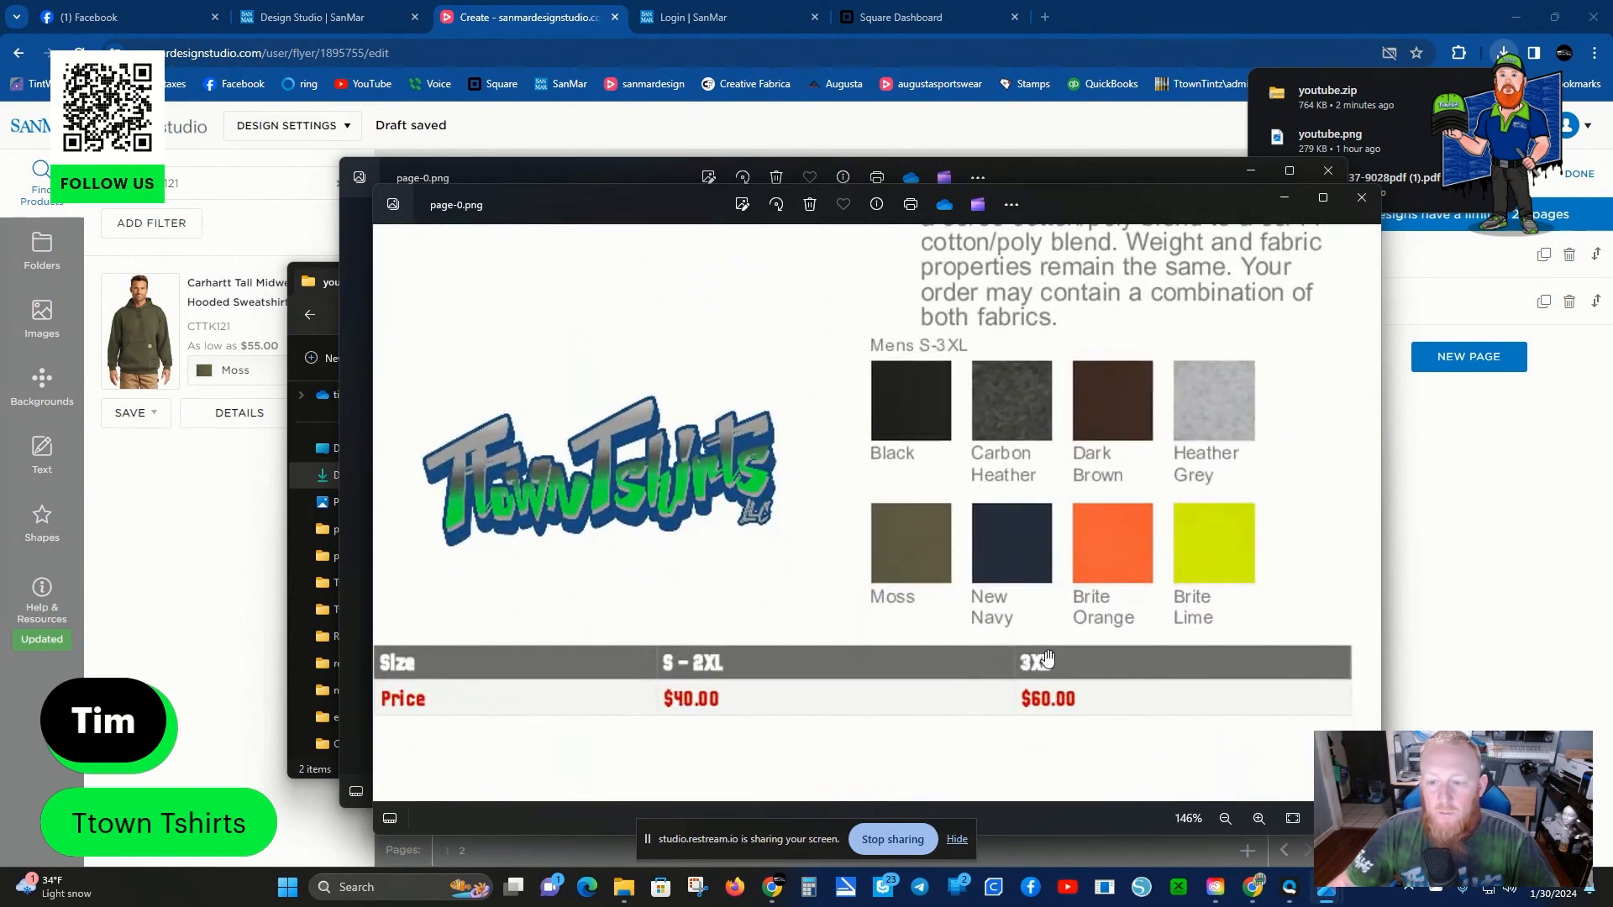
{"action": "scroll", "coordinate": [1027, 473], "scroll_direction": "down", "scroll_amount": 1}
{"action": "scroll", "coordinate": [1026, 474], "scroll_direction": "down", "scroll_amount": 3}
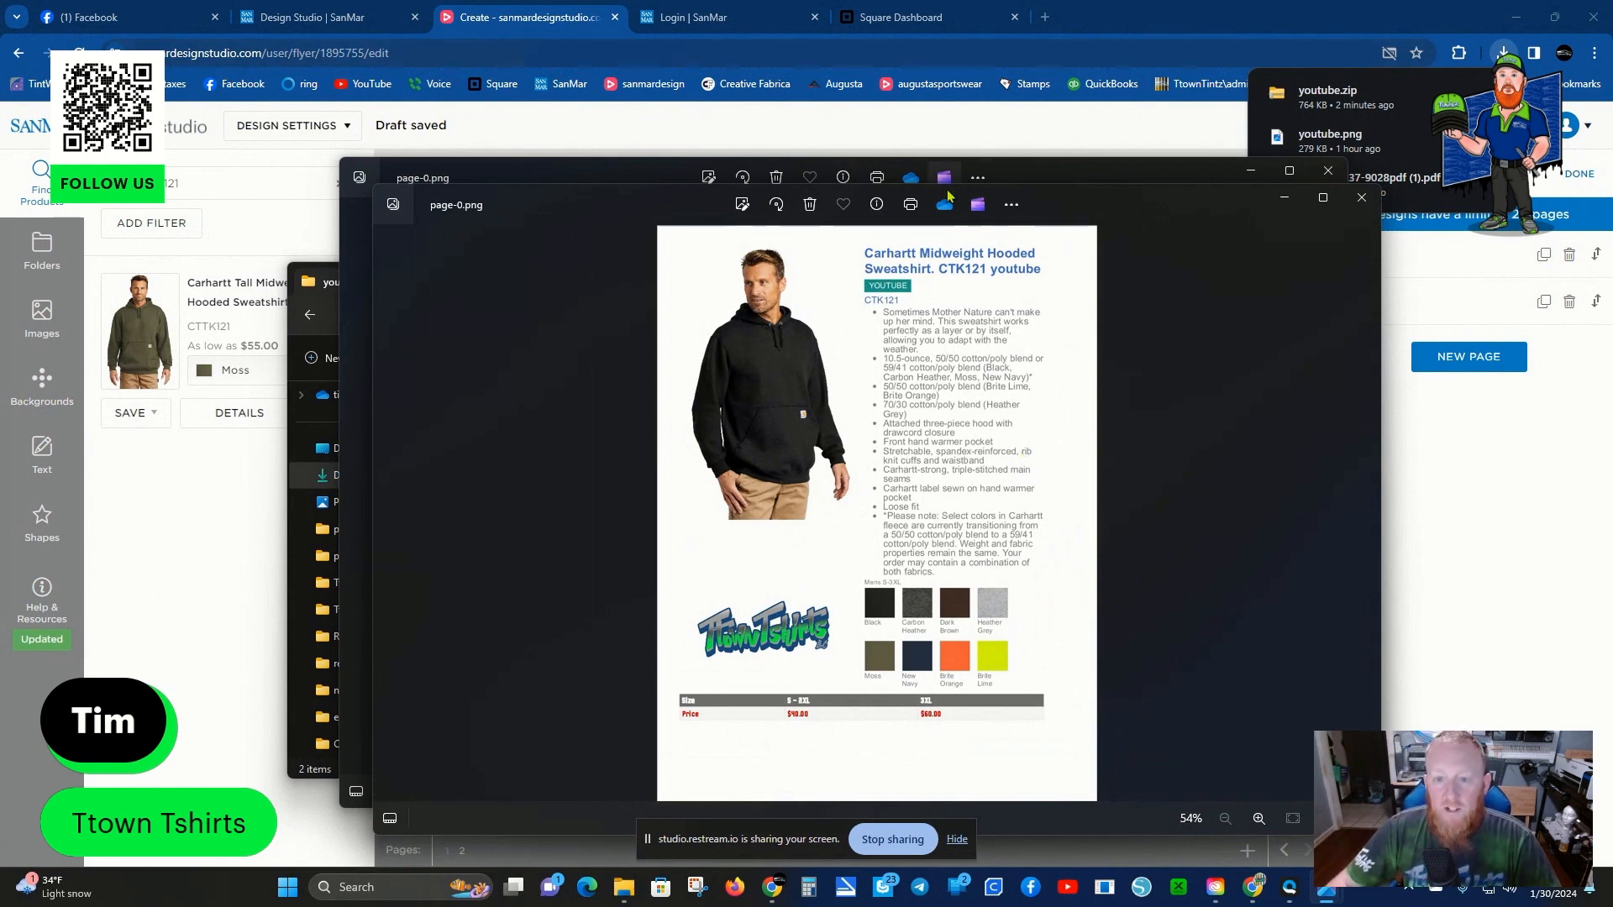
{"action": "scroll", "coordinate": [882, 280], "scroll_direction": "up", "scroll_amount": 2}
{"action": "scroll", "coordinate": [882, 279], "scroll_direction": "down", "scroll_amount": 2}
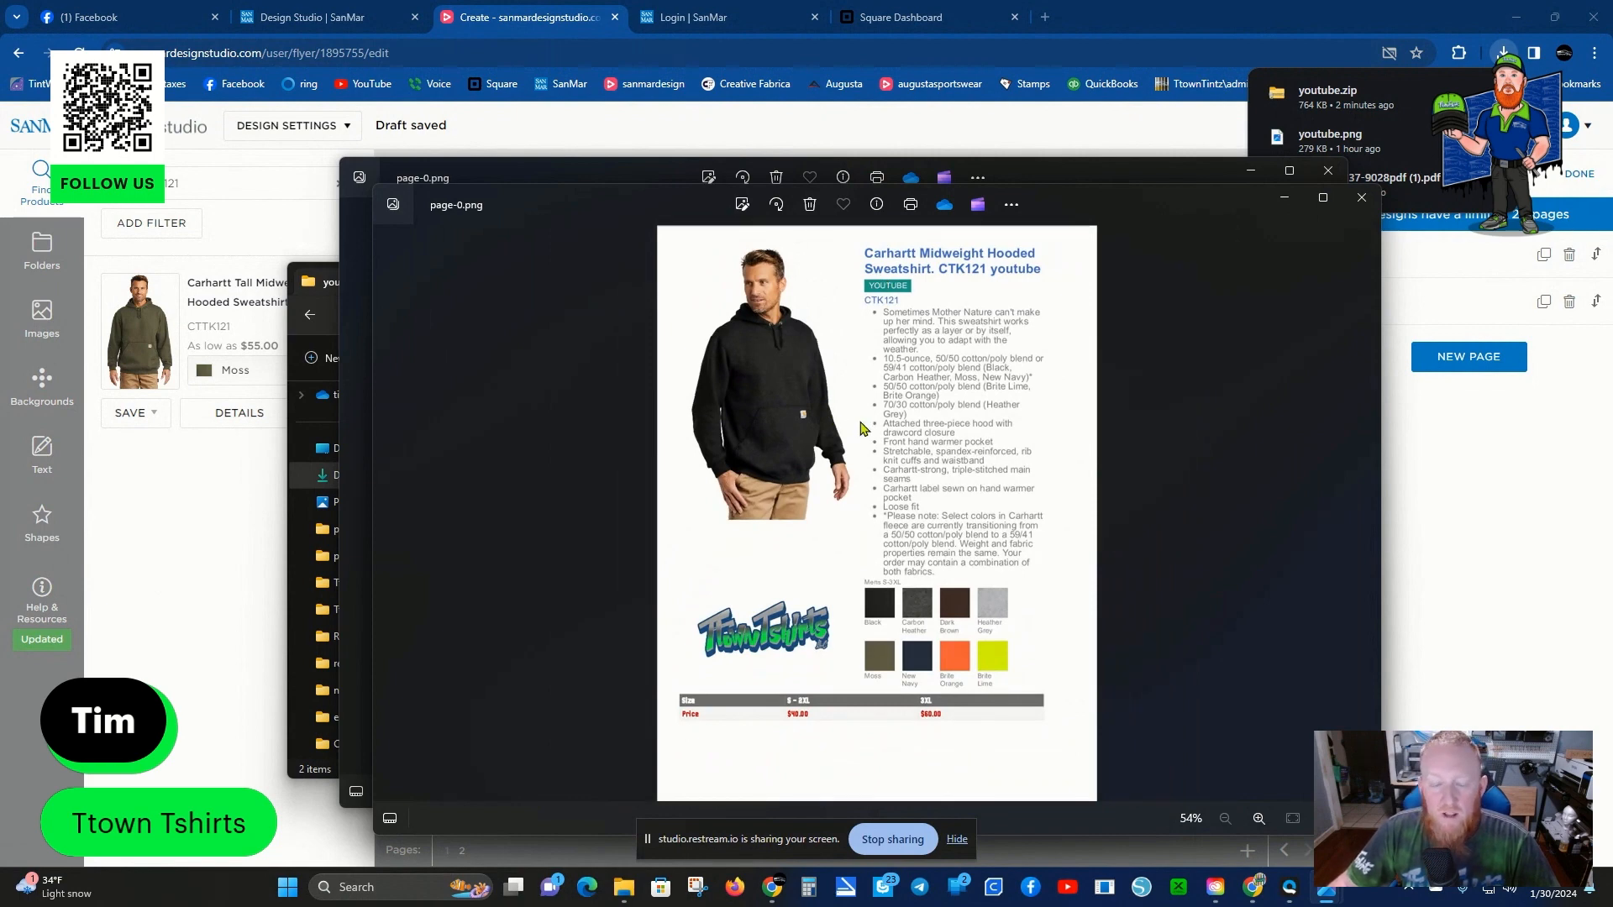
{"action": "left_click", "coordinate": [1361, 198]}
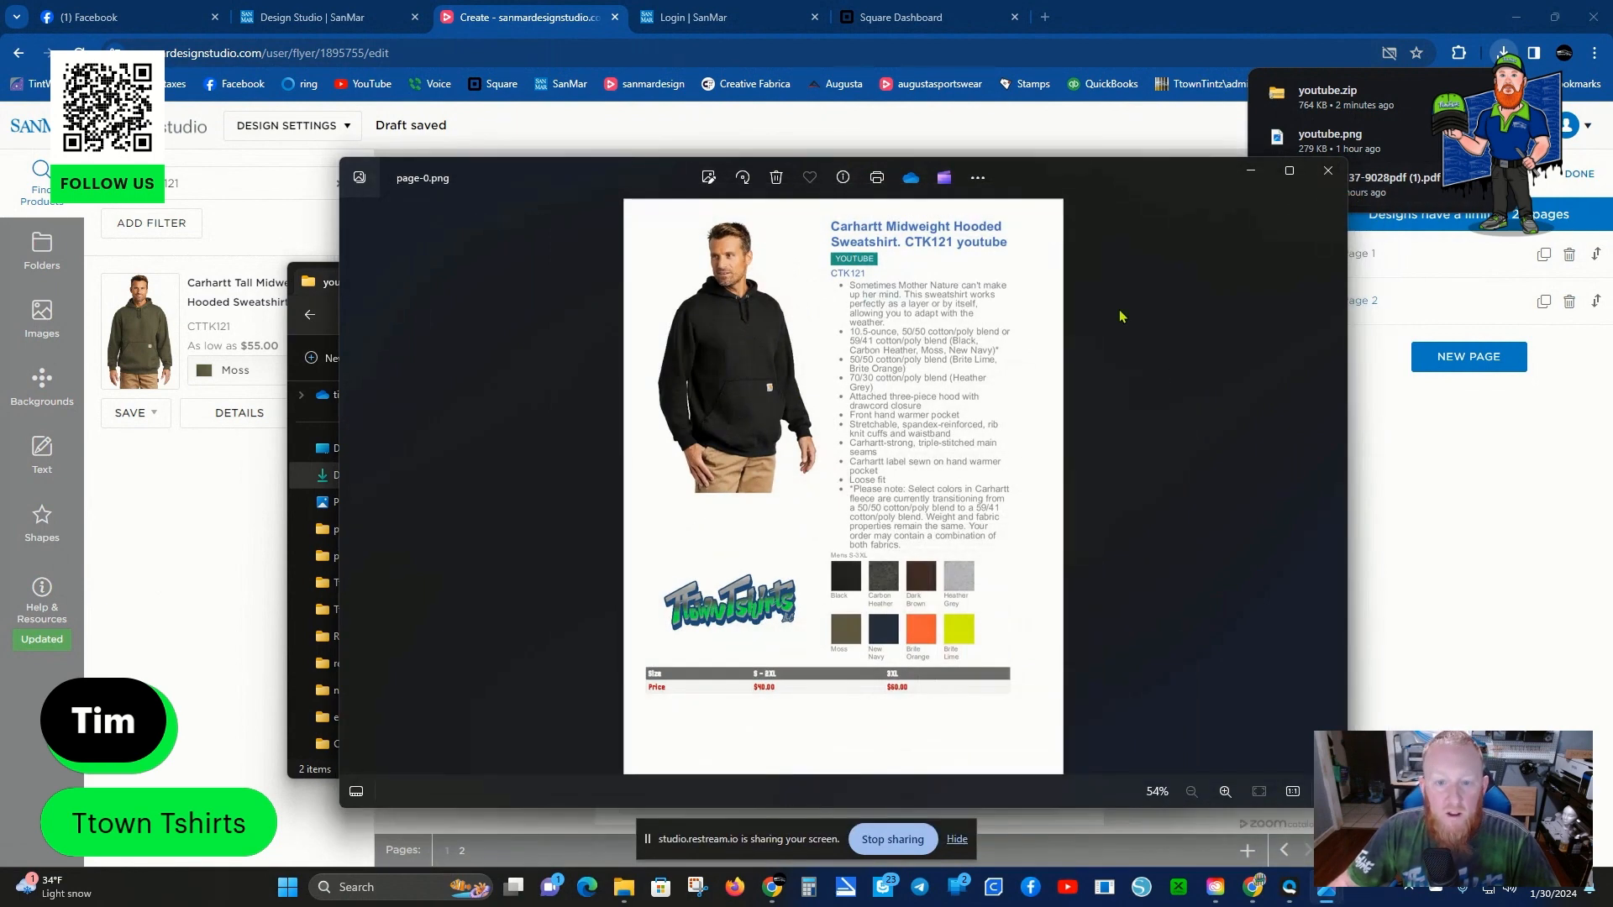
Close the page-0.png preview and rename the page-0 file in the youtube folder to Ctk121.
{"action": "left_click", "coordinate": [1327, 171]}
{"action": "right_click", "coordinate": [572, 449]}
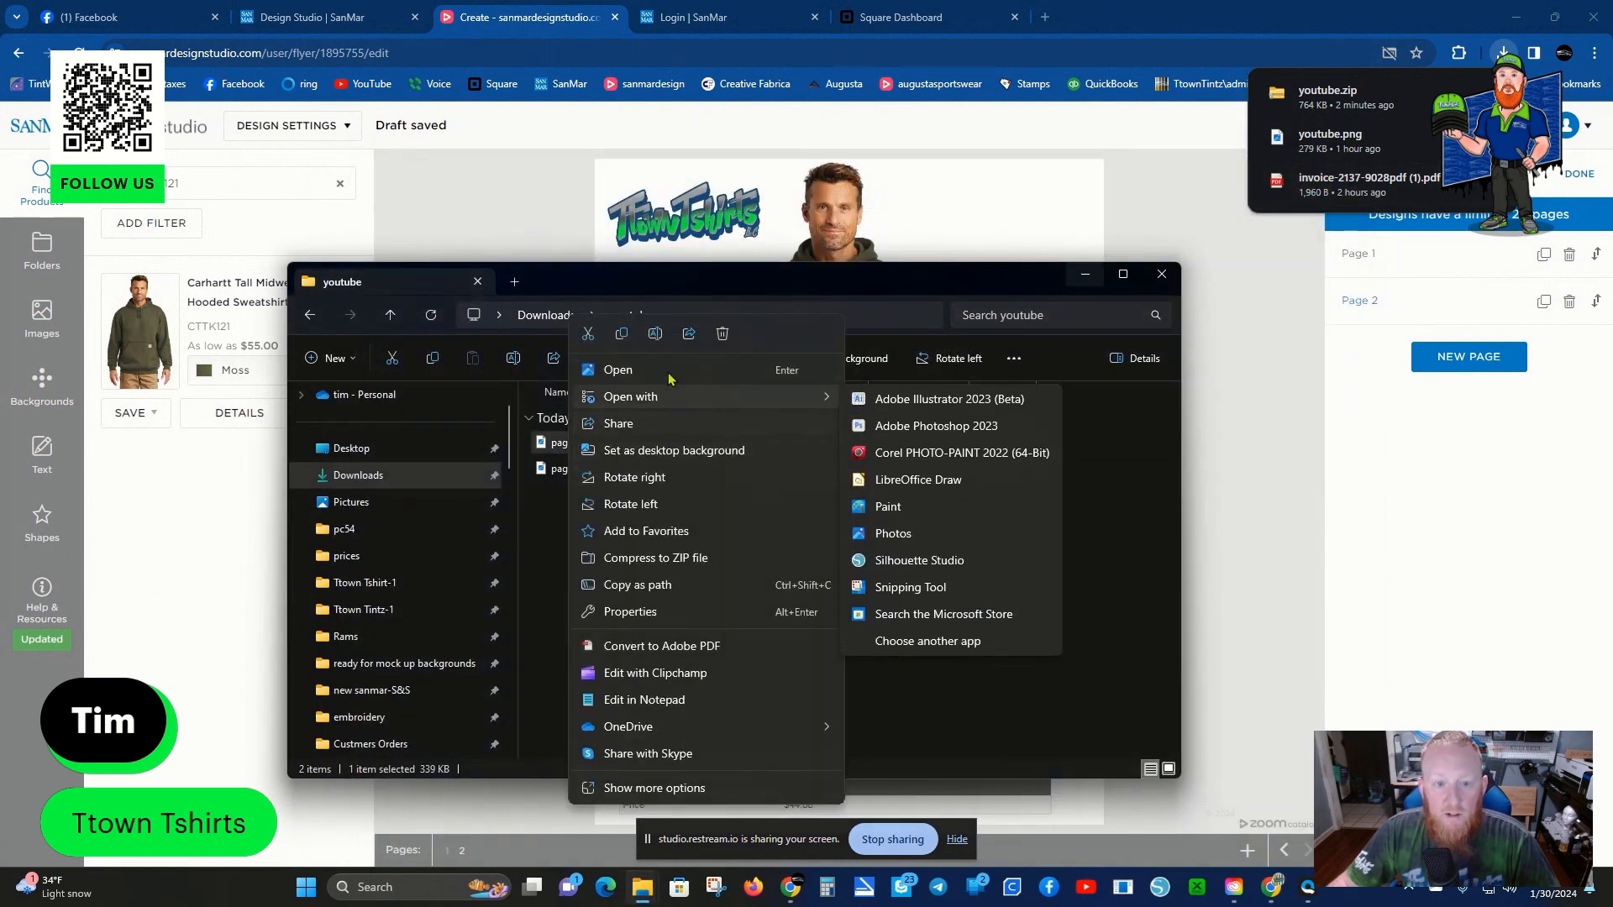
{"action": "left_click", "coordinate": [659, 338]}
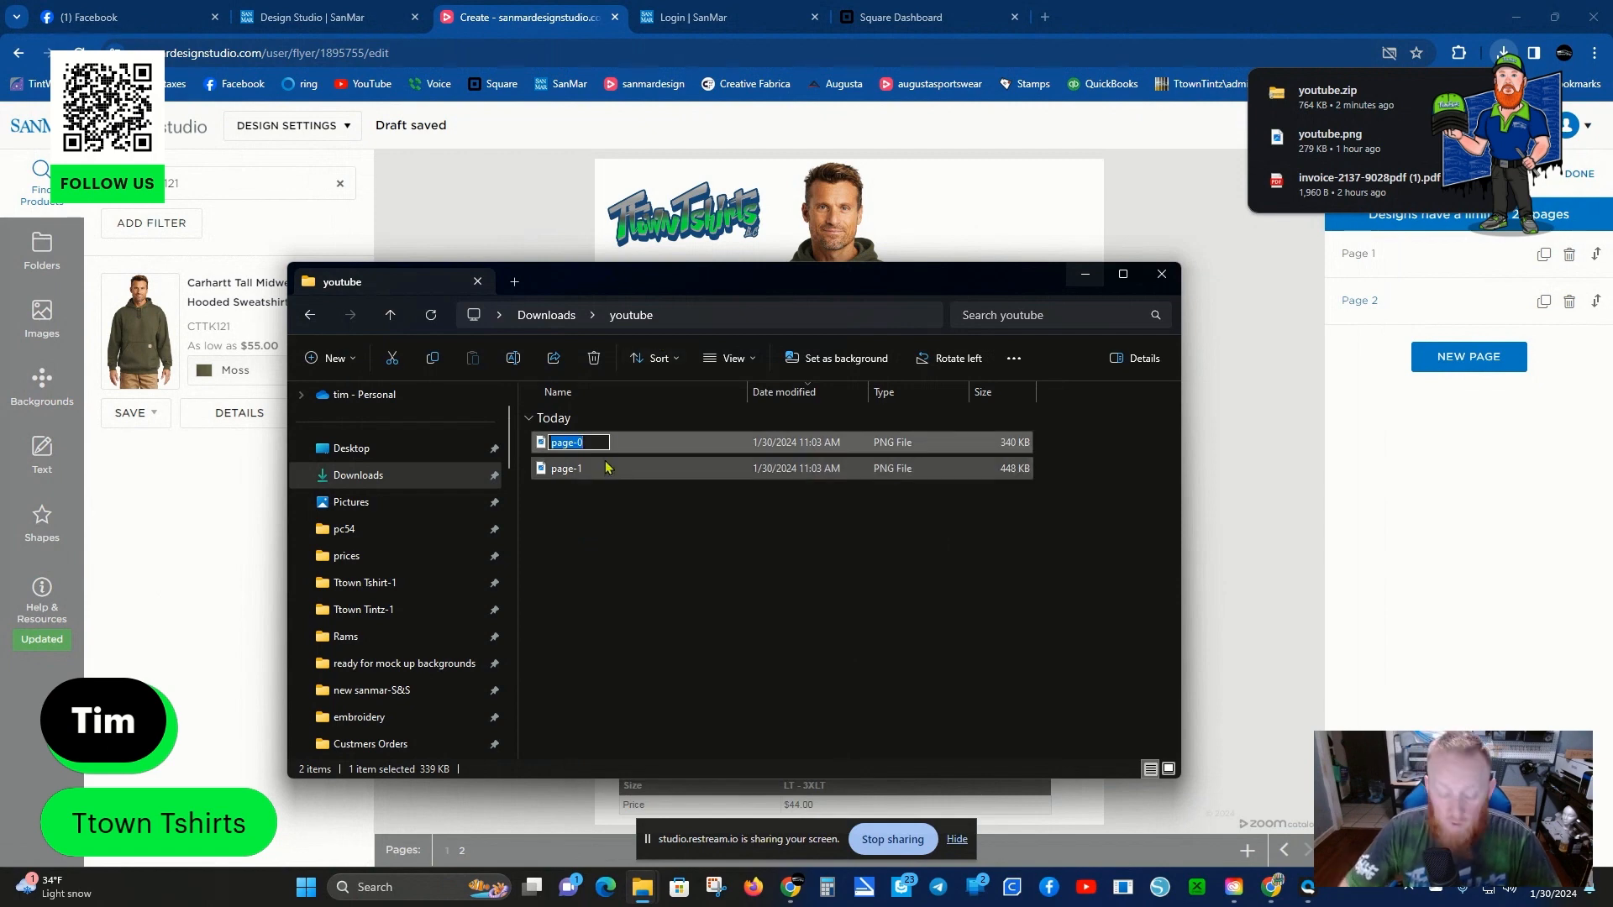
{"action": "type", "text": "Ctk121"}
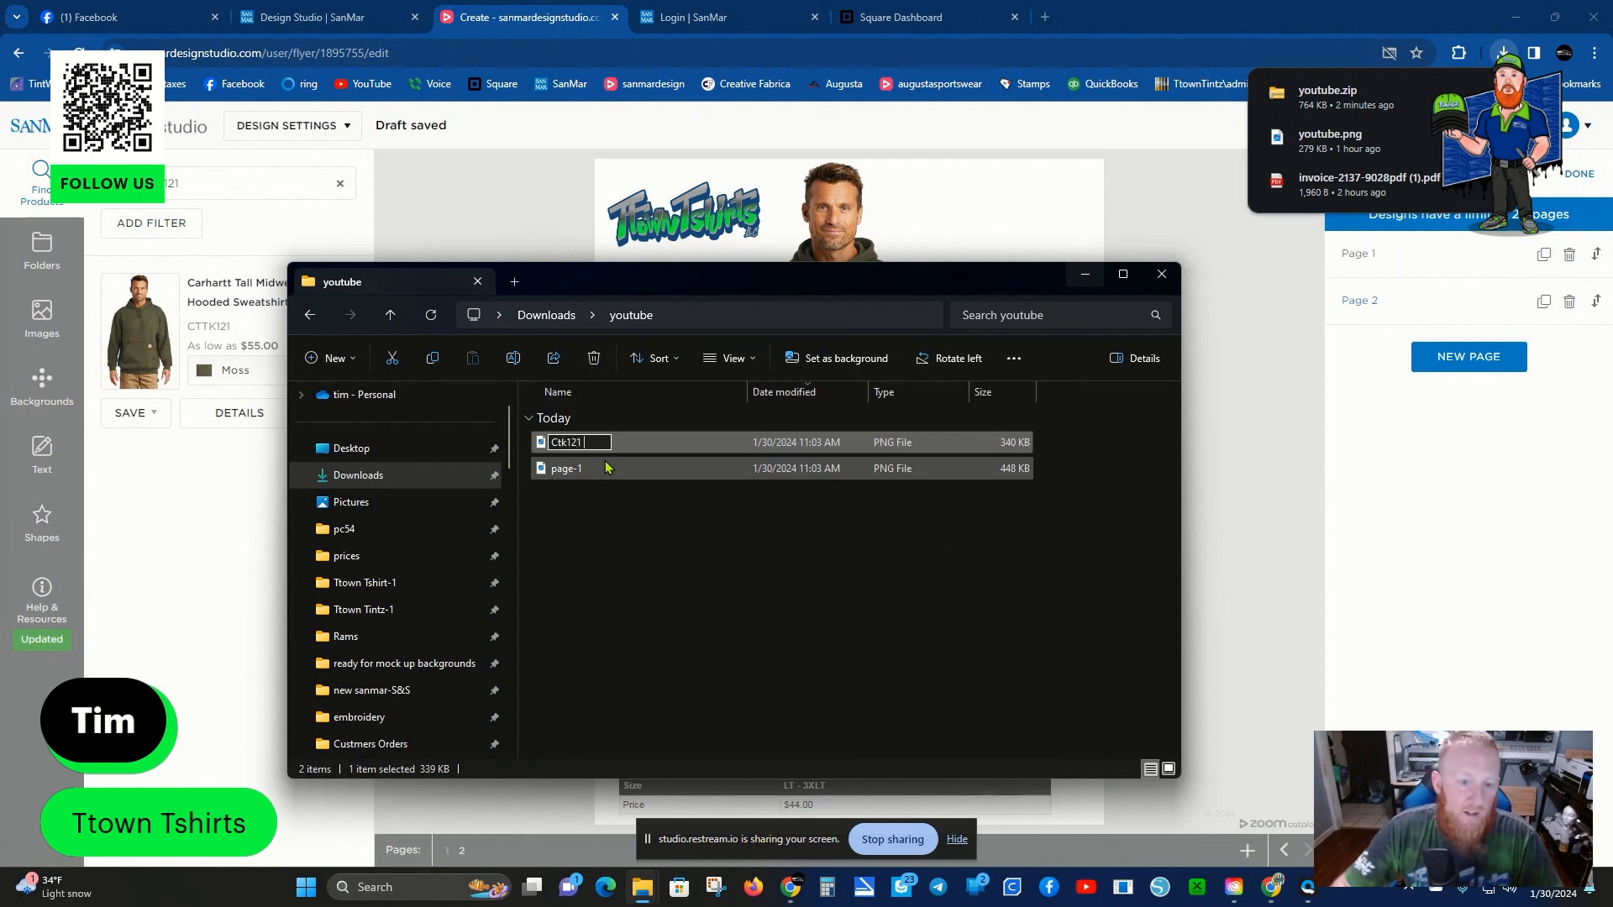
{"action": "left_click", "coordinate": [606, 522]}
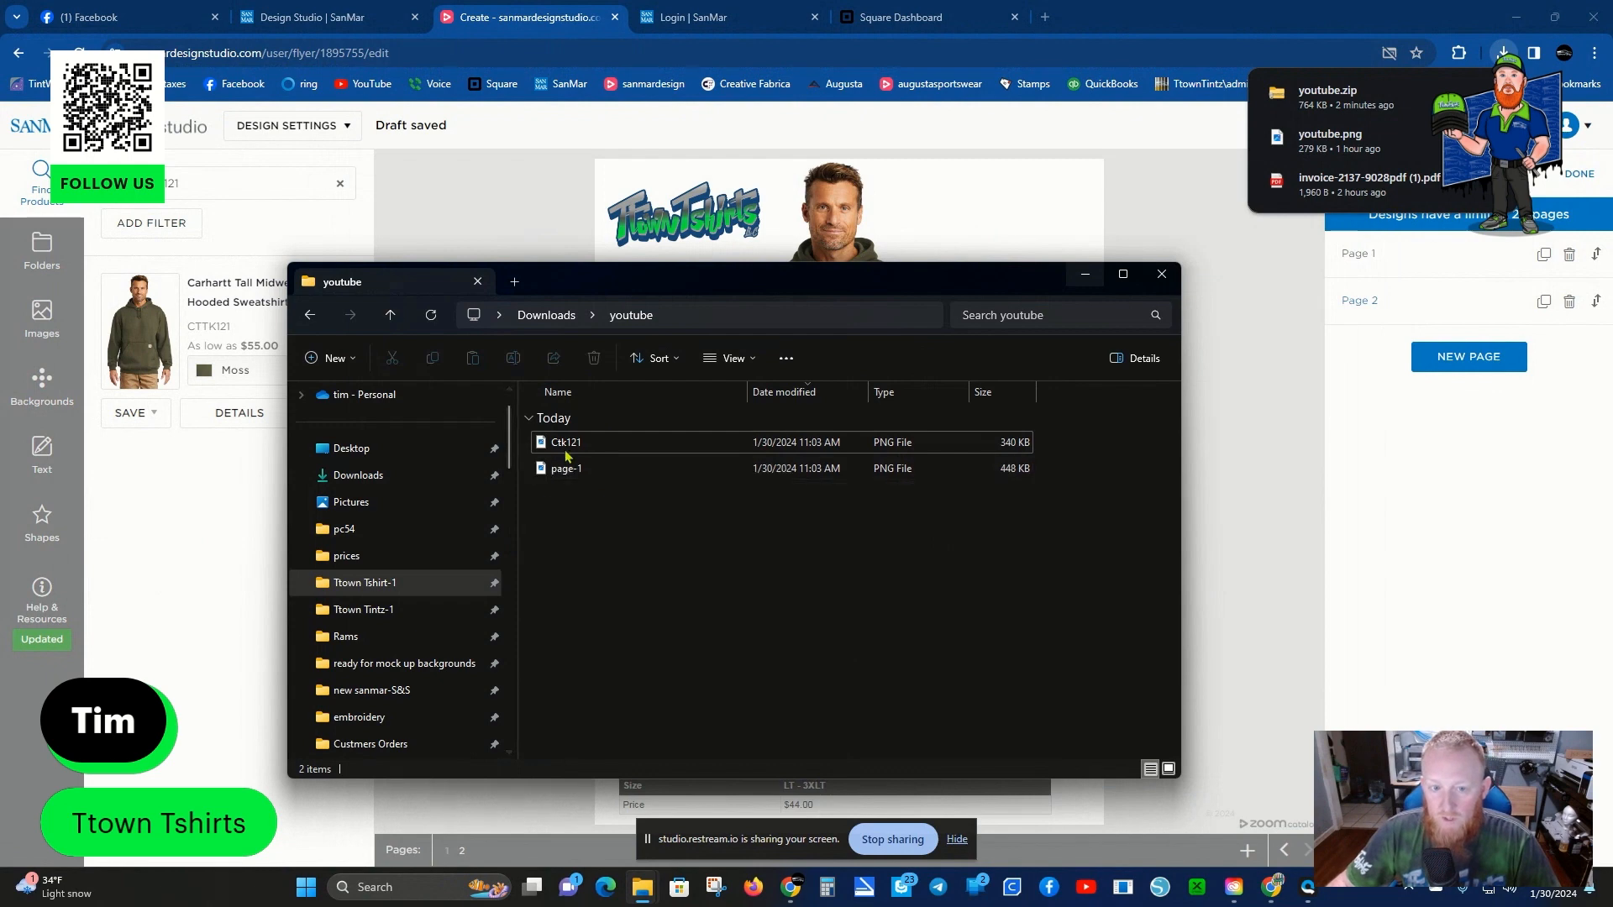
Show the folder's files as large thumbnails, open page-1.png to examine the exported second flyer page, and close the viewer.
{"action": "left_click", "coordinate": [733, 357]}
{"action": "left_click", "coordinate": [744, 398]}
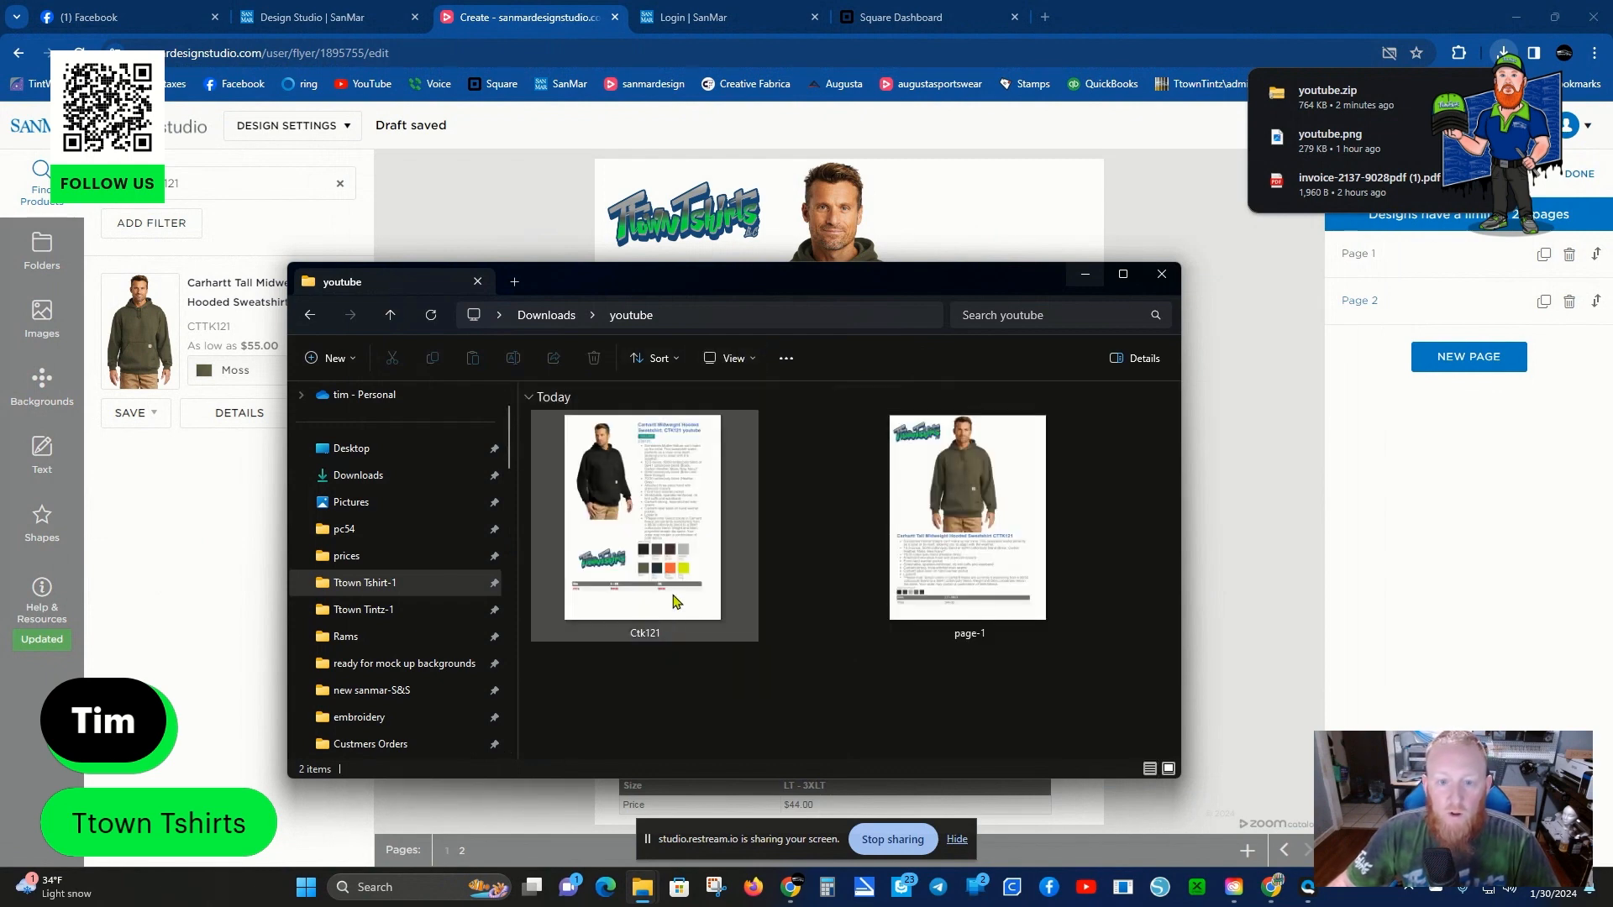
{"action": "left_click", "coordinate": [984, 516]}
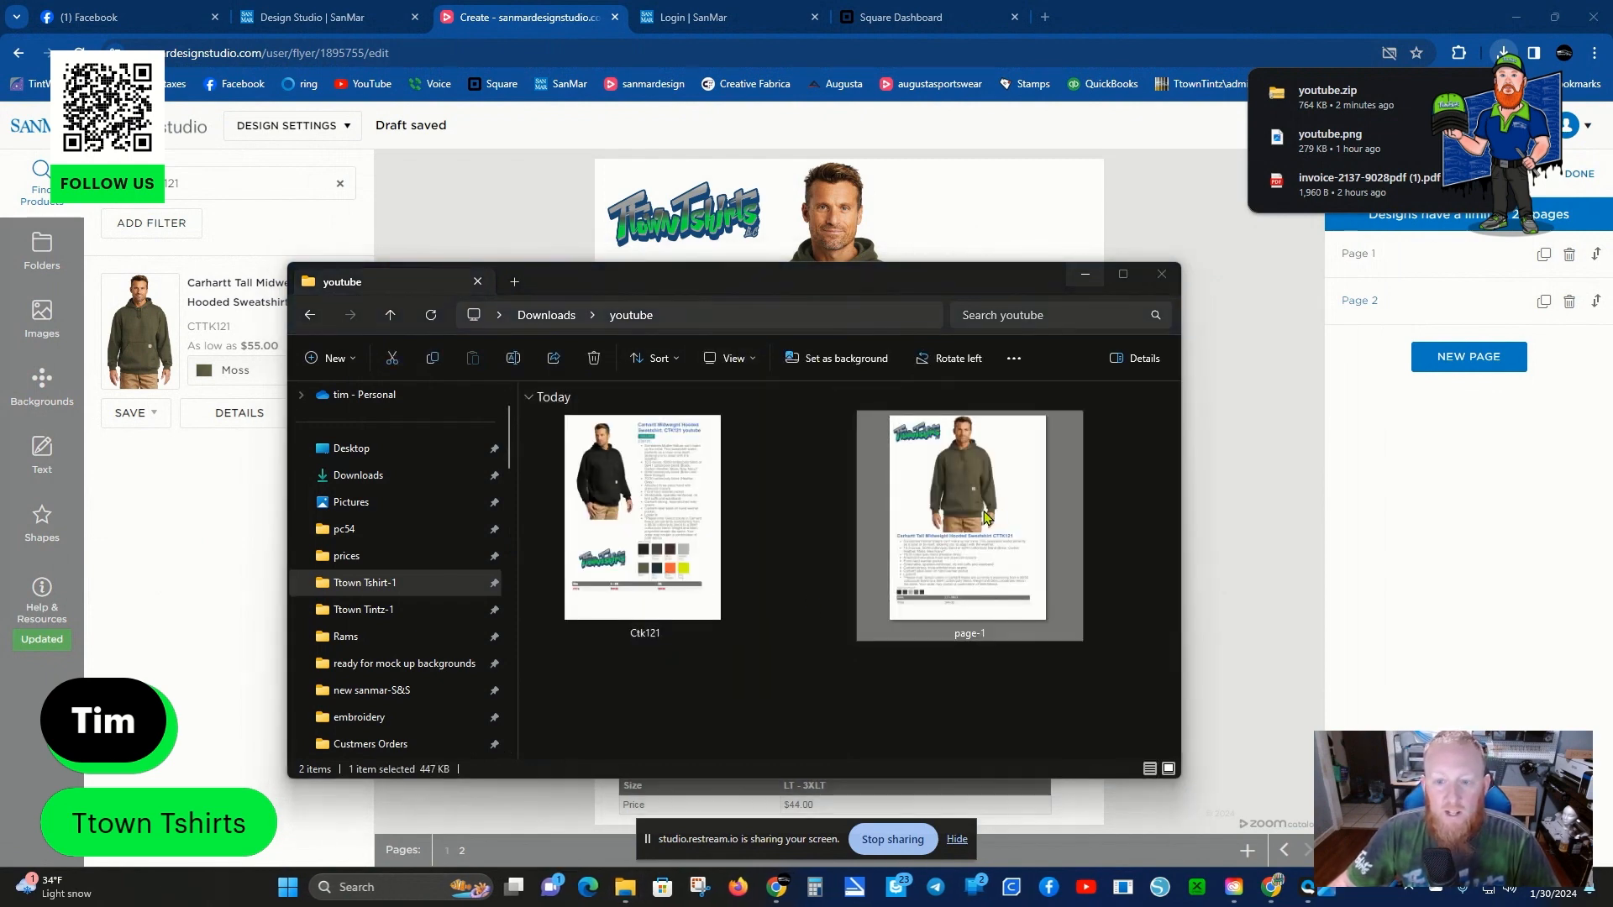
{"action": "double_click", "coordinate": [984, 516]}
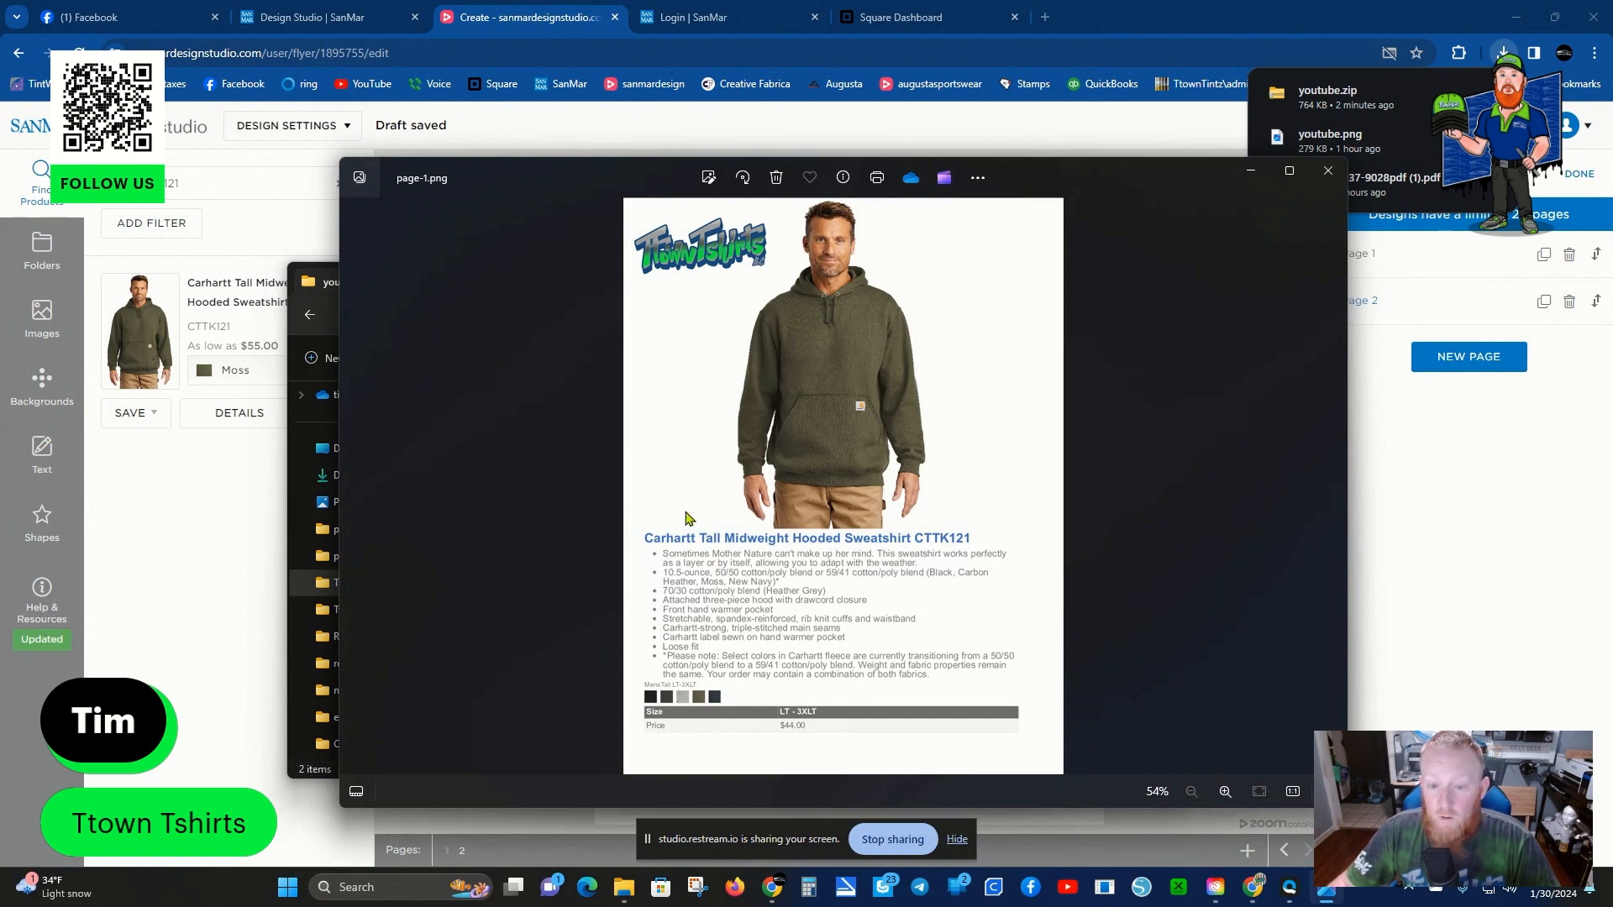
{"action": "left_click", "coordinate": [1329, 174]}
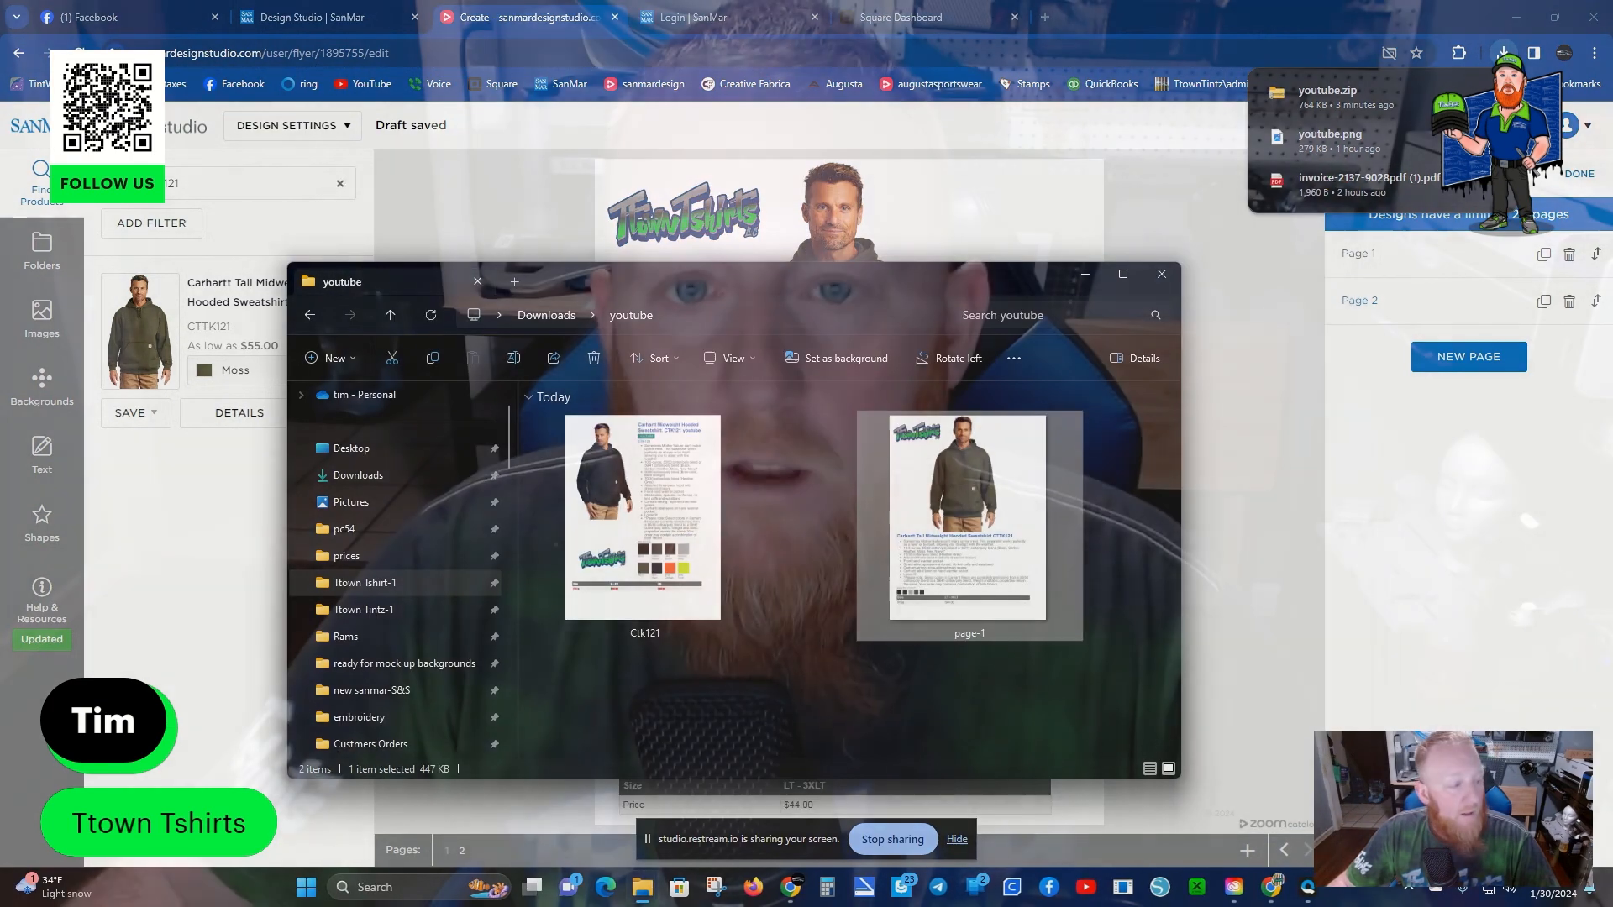